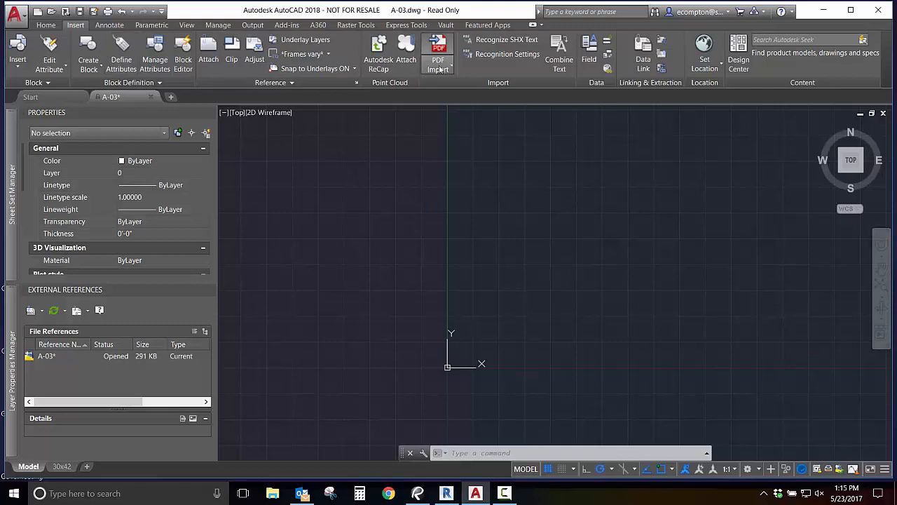
Import page 1 of Mechanical - Text and Tables-SK-M-DR-0001-RA.pdf at scale 1, using PDF layers and applying lineweight properties
left_click(438, 68)
left_click(443, 86)
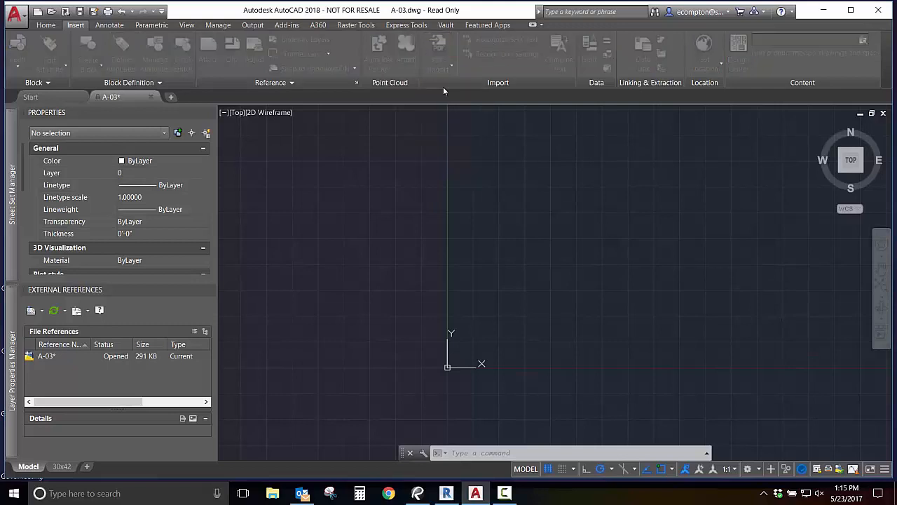
left_click(370, 184)
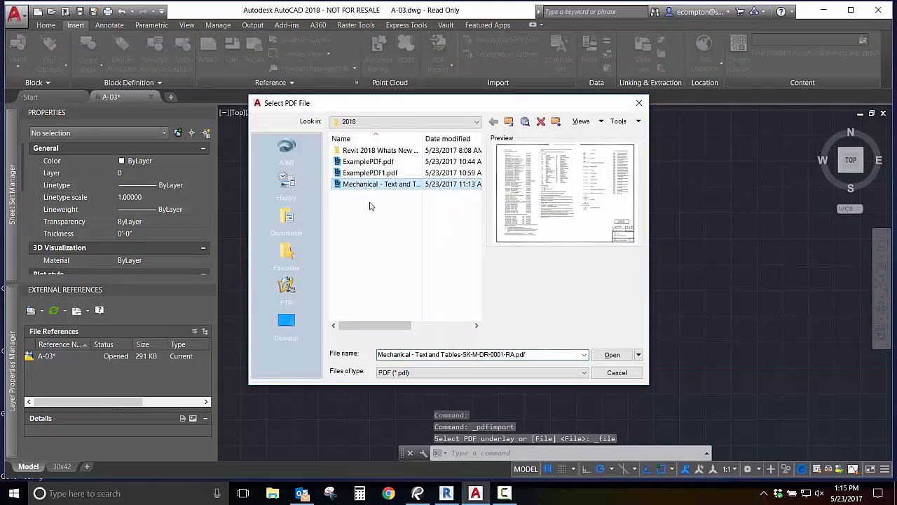
left_click(609, 354)
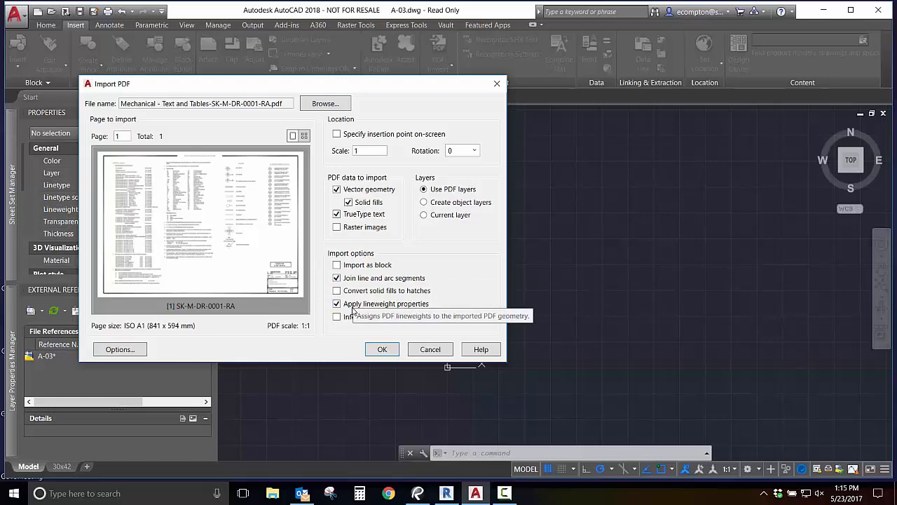
left_click(381, 349)
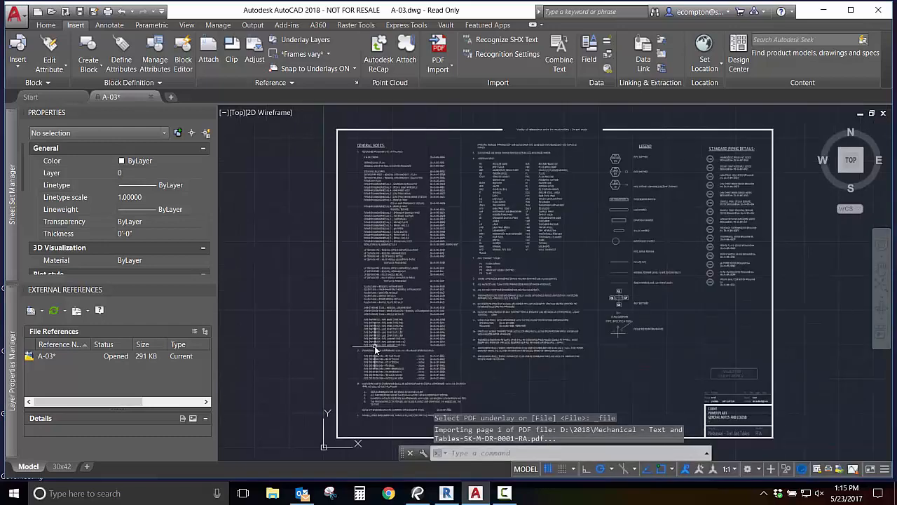
Examine the lettering of the imported general notes around note 4 by selecting it to check its object type, then clear the selection
scroll(367, 425, "up", 10)
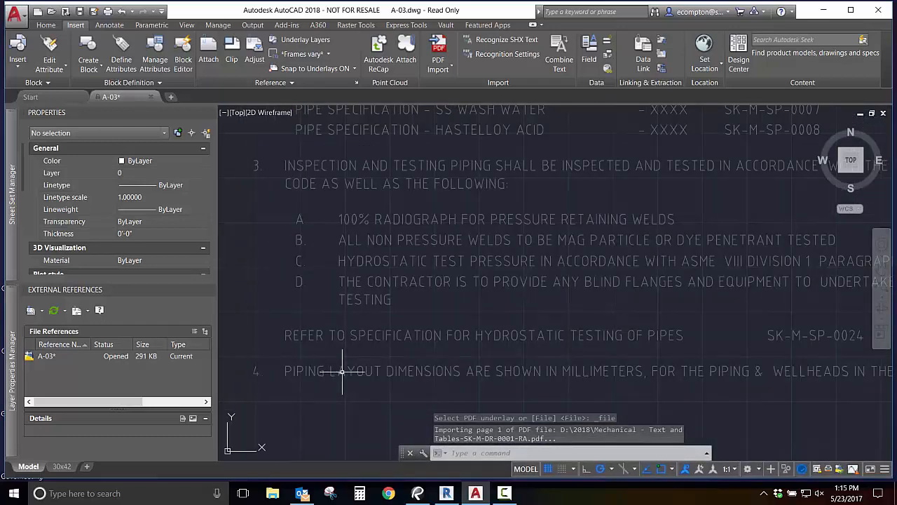
left_click(342, 372)
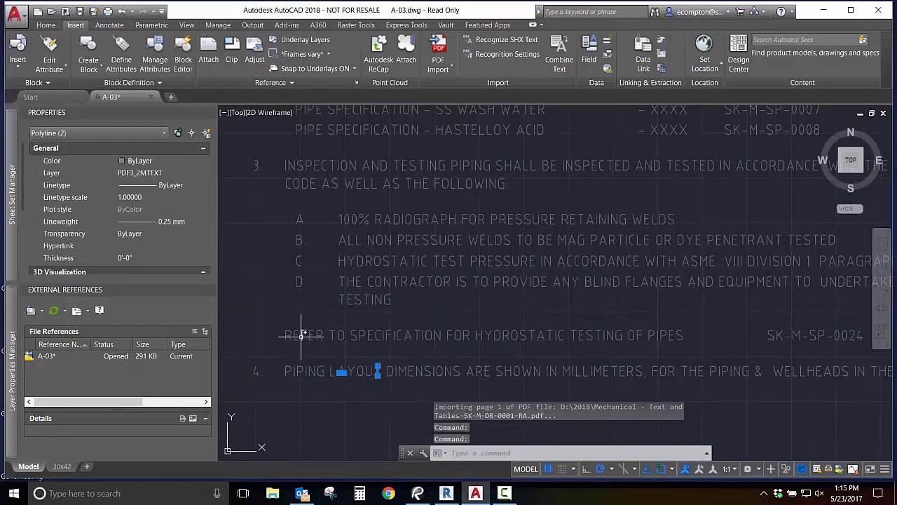
left_click(493, 328)
left_click(238, 414)
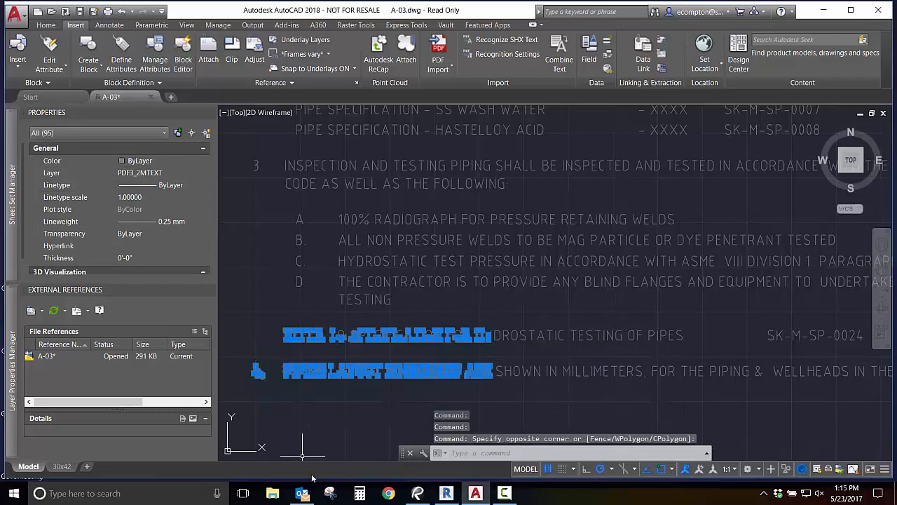
key("Escape")
key("Escape")
scroll(319, 379, "down", 5)
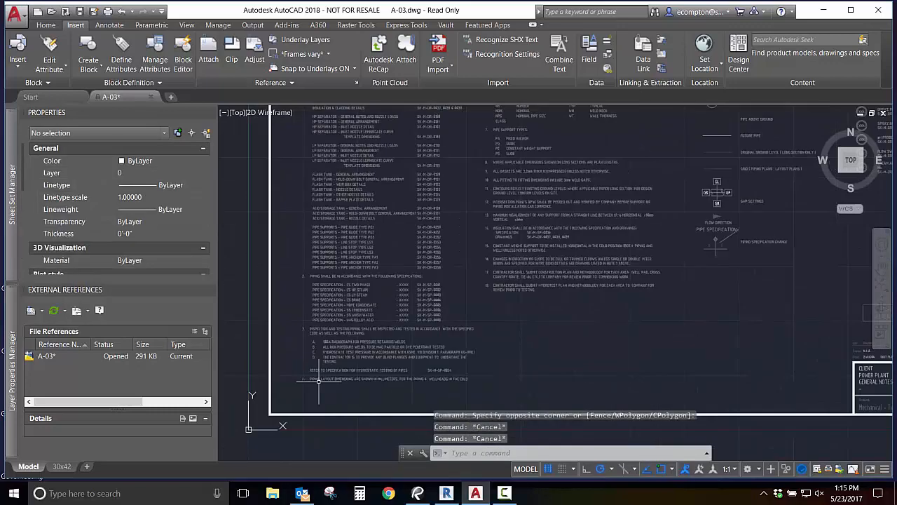
scroll(319, 379, "down", 2)
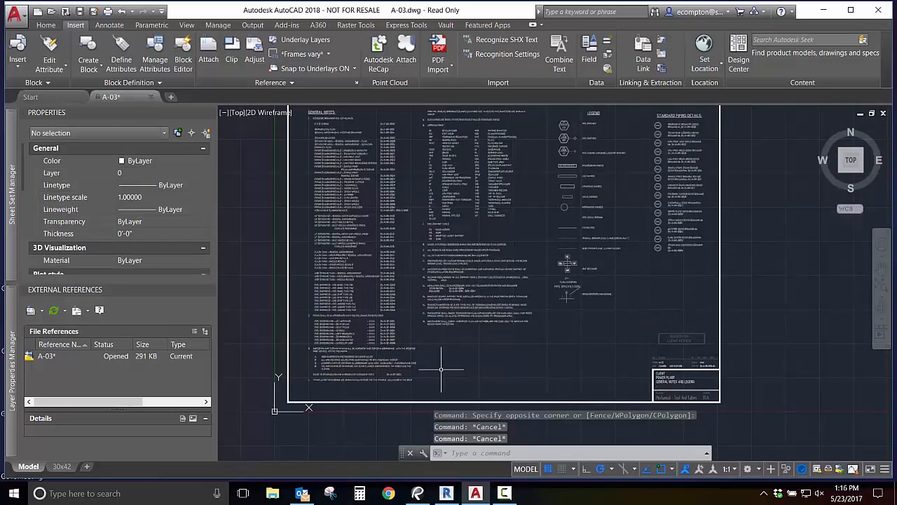
Convert the geometry of note 18 about the hydrotest plan into text with Recognize SHX Text
scroll(484, 347, "up", 3)
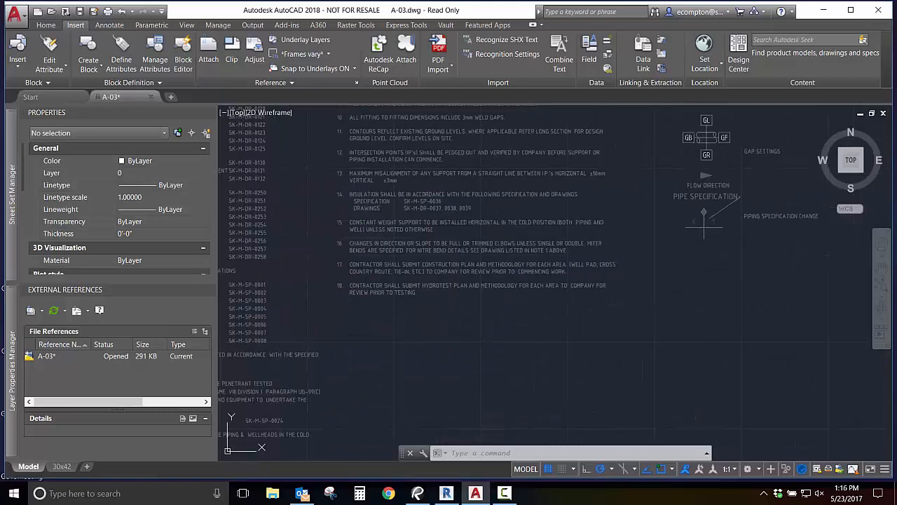
left_click(325, 276)
left_click(637, 303)
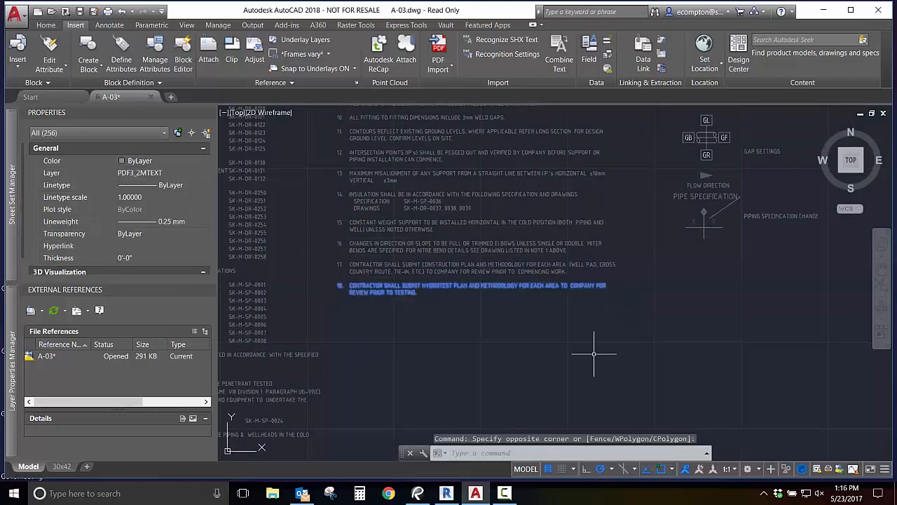
left_click(507, 39)
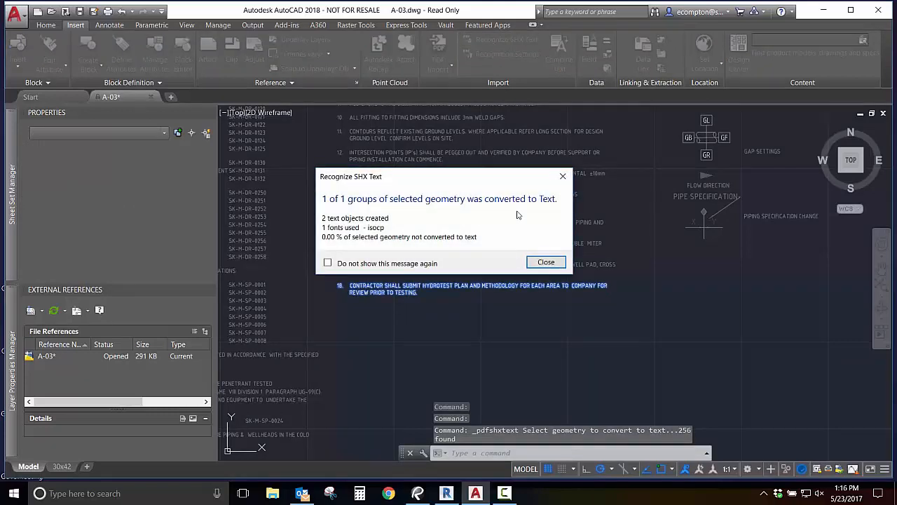
left_click(547, 262)
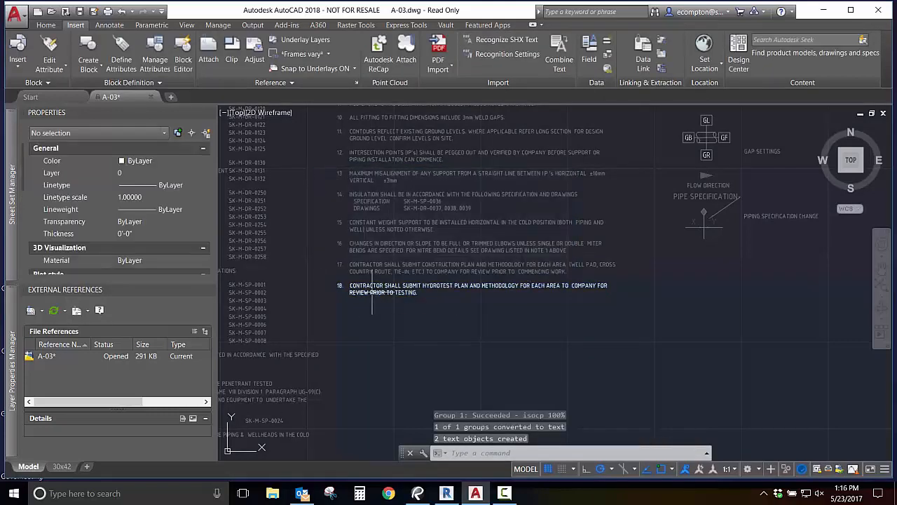
Combine the separate text objects of note 18 into a single multiline text object
left_click(379, 293)
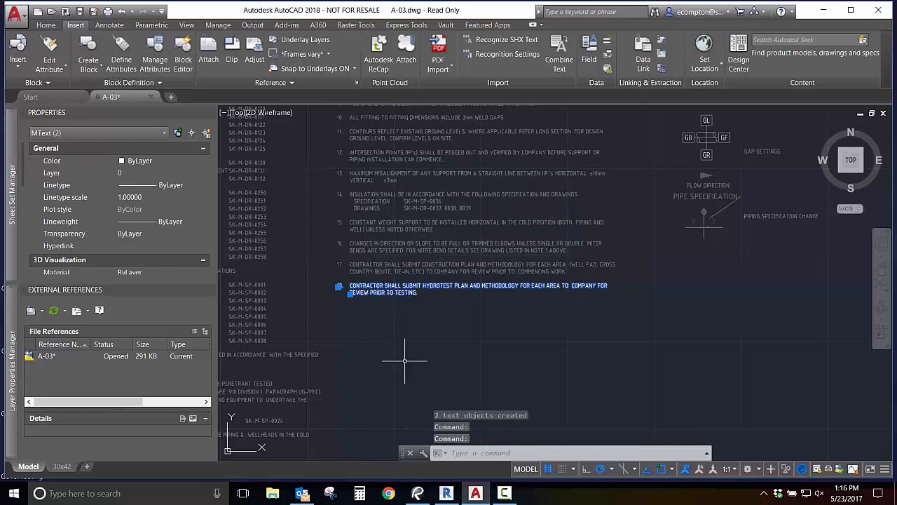
left_click(559, 56)
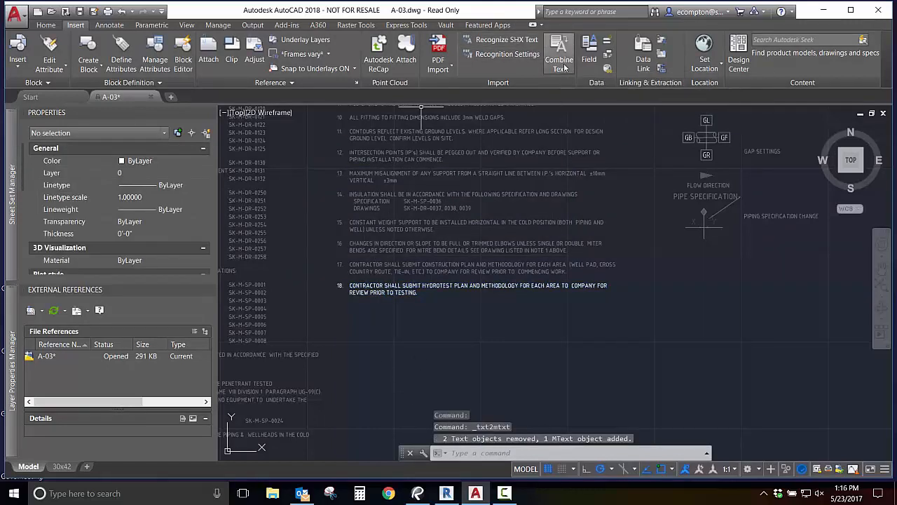
left_click(382, 288)
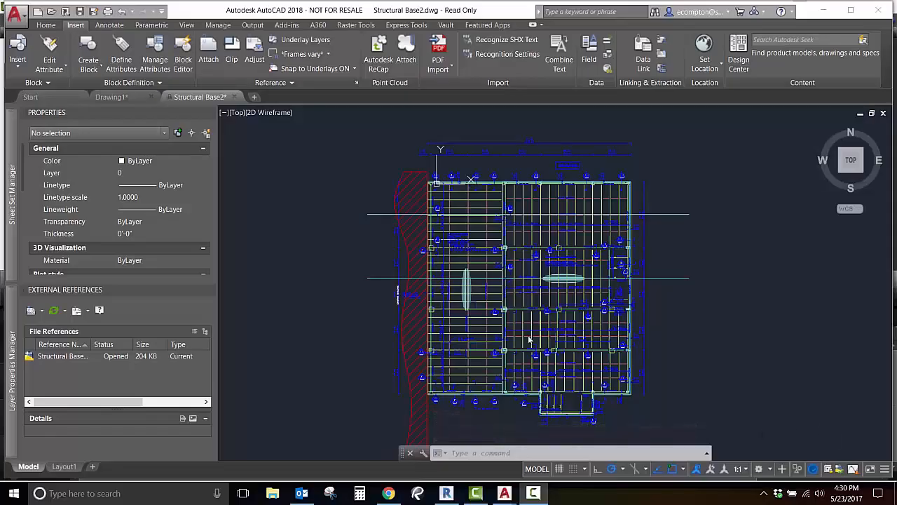
Window-select the Structural Base2 plan objects from the dimensions beside the red hatch across to beyond the opposite side's 13'-0" dimensions
scroll(400, 244, "up", 5)
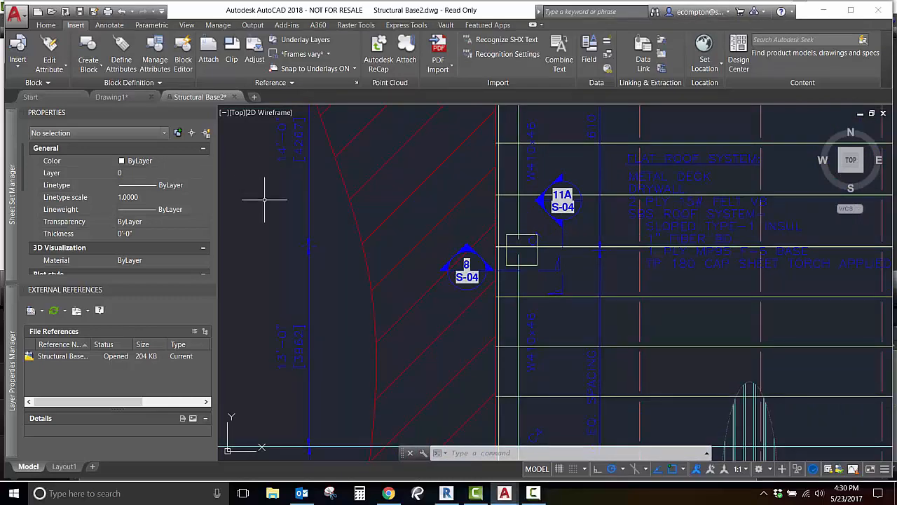
left_click(258, 131)
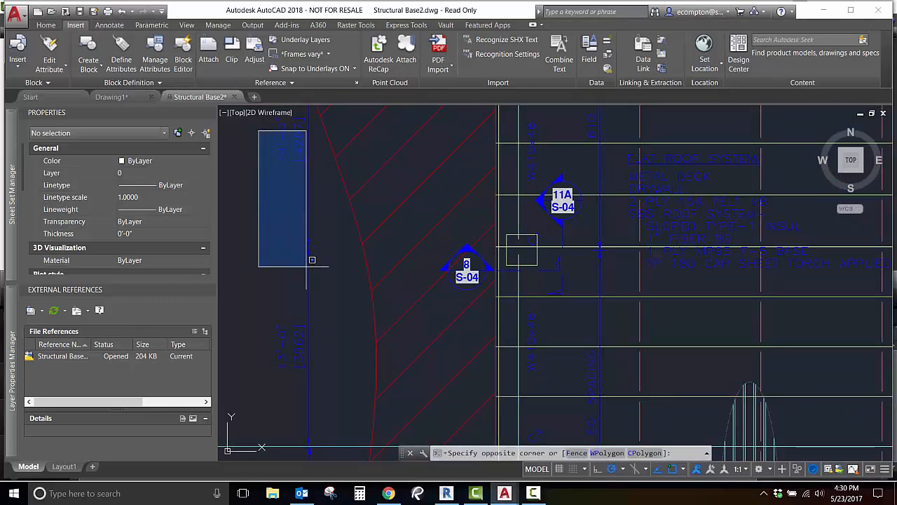
scroll(518, 316, "up", 5)
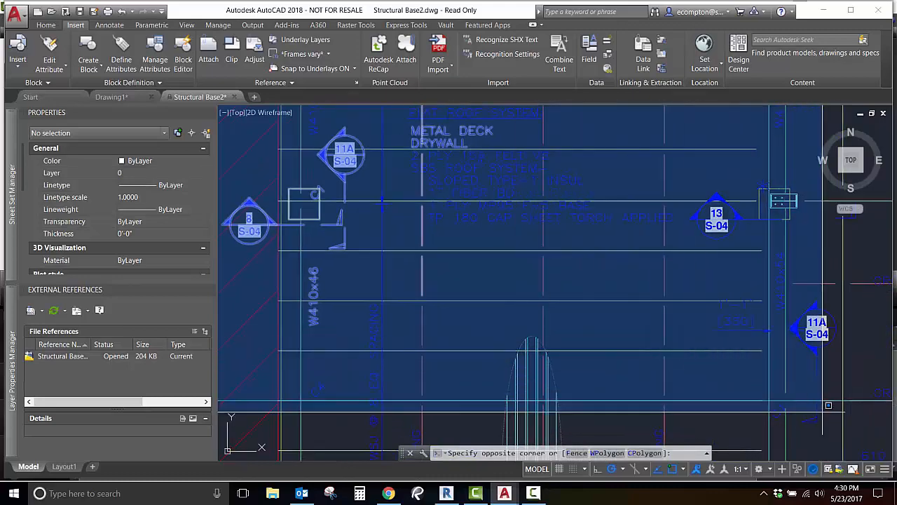
mouse_move(843, 413)
middle_mouse_down()
mouse_move(566, 360)
mouse_move(401, 353)
middle_mouse_up()
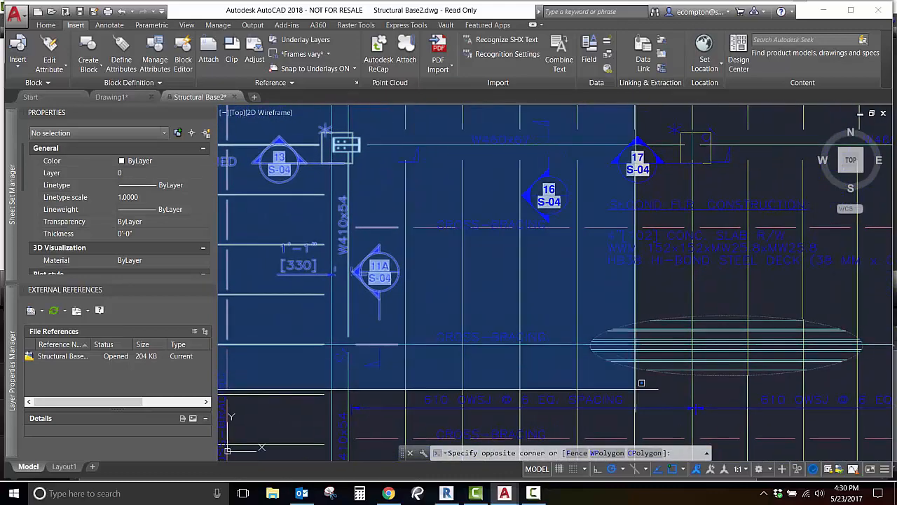
middle_click_drag(803, 415, 449, 350)
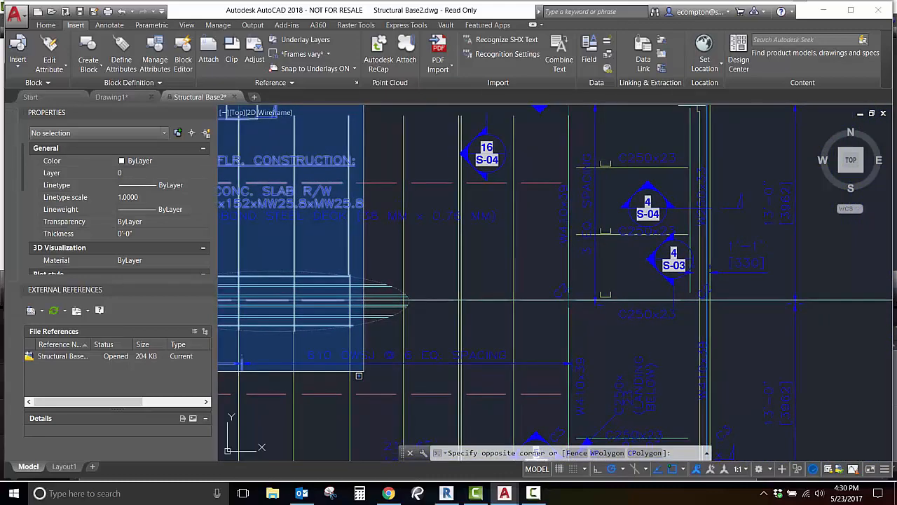
middle_click_drag(755, 399, 551, 386)
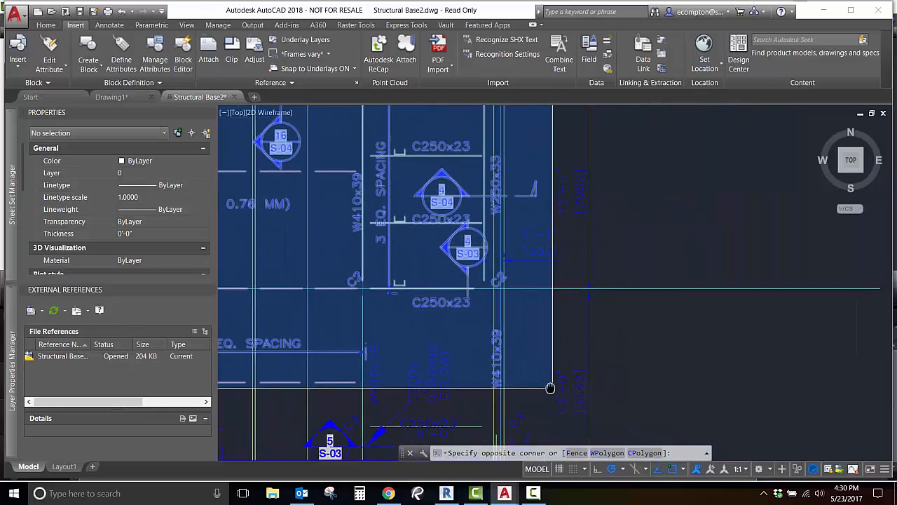
middle_click_drag(297, 439, 617, 396)
left_click(656, 412)
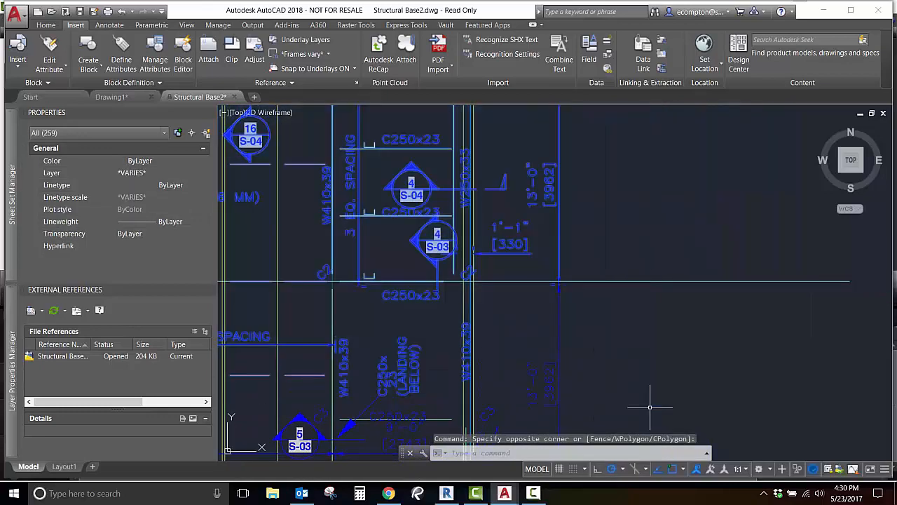
scroll(649, 420, "down", 3)
mouse_move(661, 374)
middle_mouse_down()
mouse_move(685, 377)
mouse_move(725, 320)
middle_mouse_up()
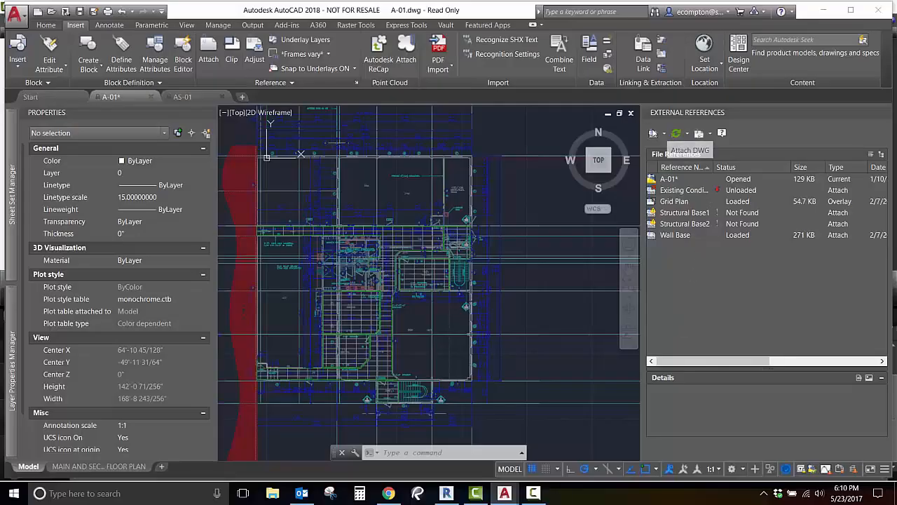
Attach AS-01.dwg to the A-01 drawing as an external reference with a relative path, inserted at 0,0,0
left_click(654, 134)
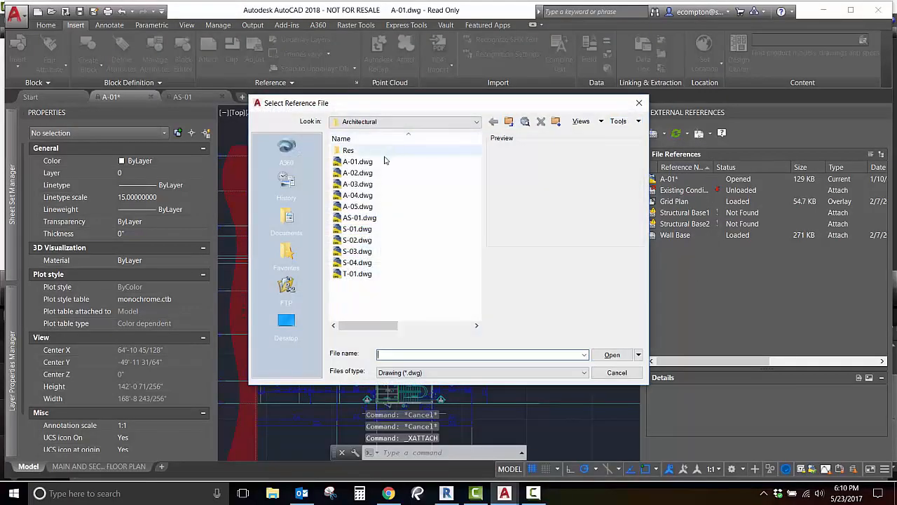
left_click(361, 218)
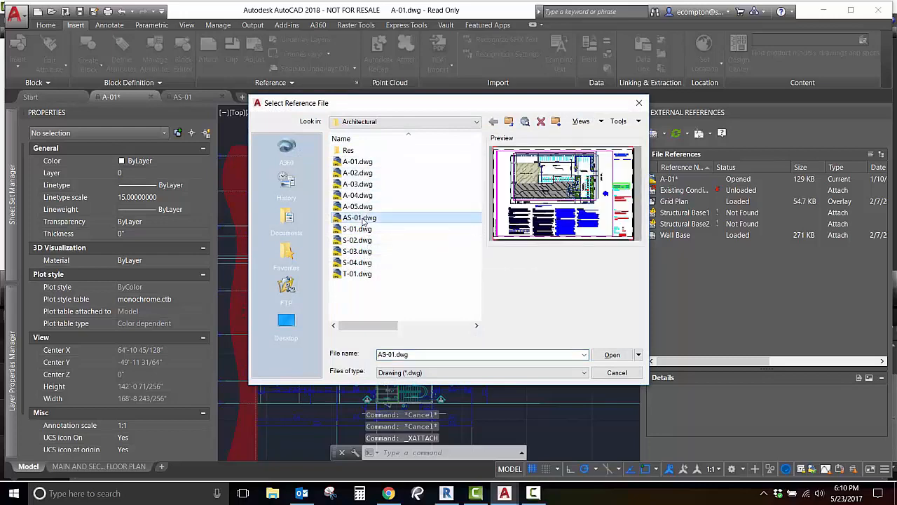
left_click(612, 354)
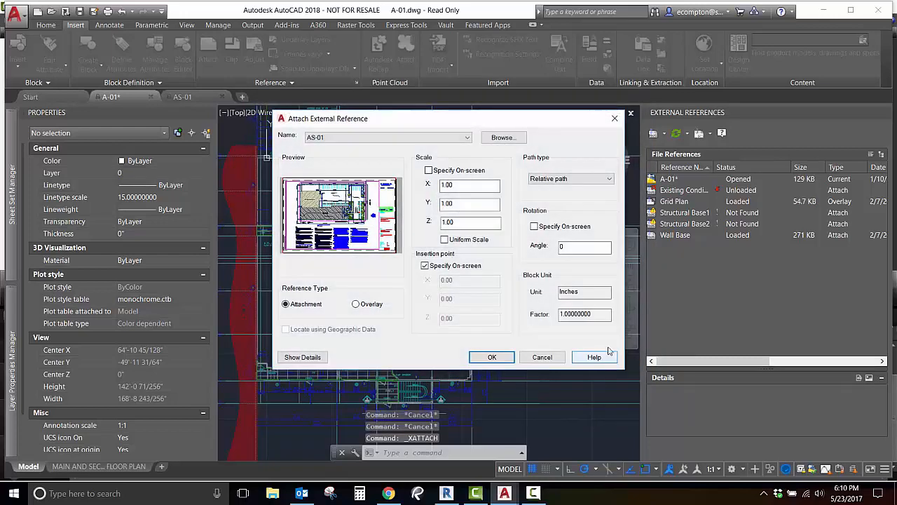
left_click(606, 183)
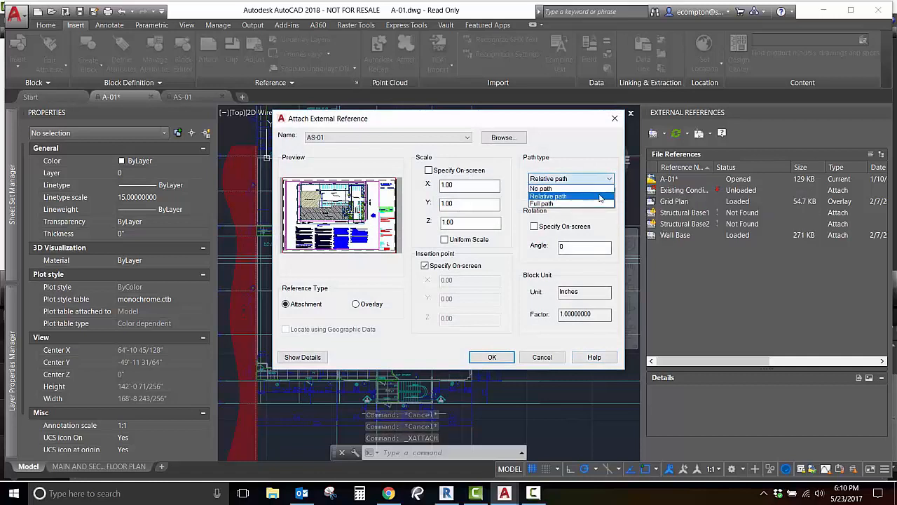
left_click(600, 199)
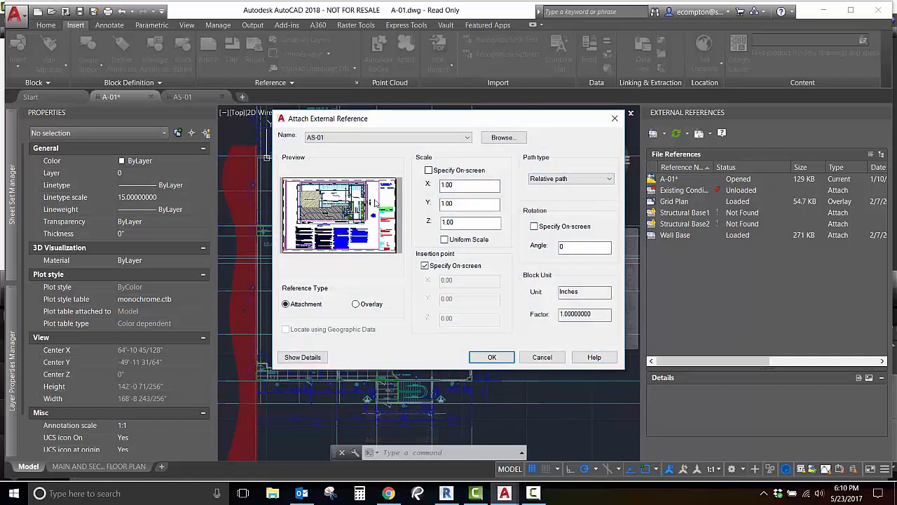
left_click(484, 357)
type("0,0")
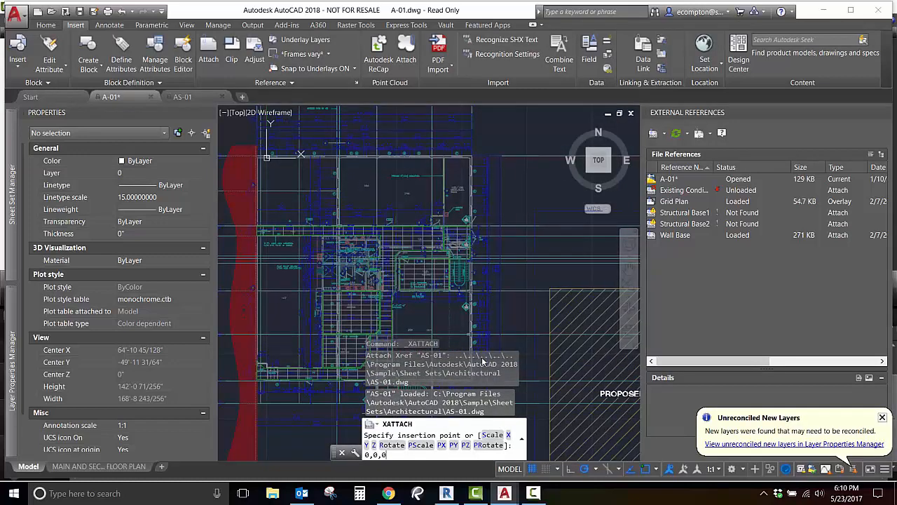
key("Return")
Repath the missing Structural Base1 reference to Structural Base1.dwg in D:\2018 and apply the same path to the other missing references
right_click(683, 226)
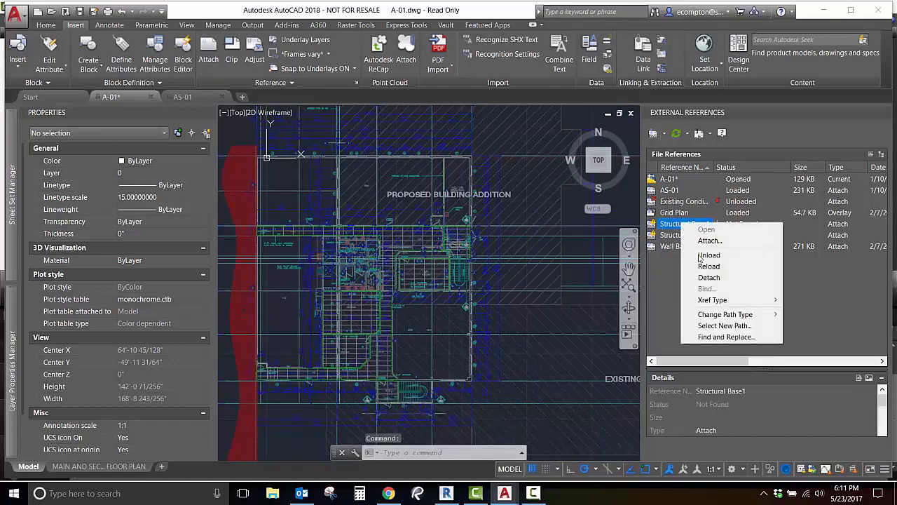
left_click(737, 326)
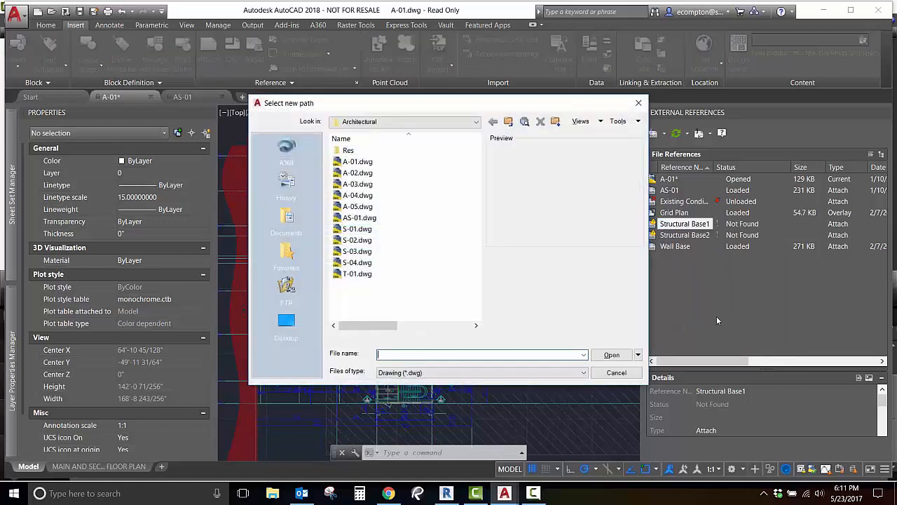
left_click(410, 123)
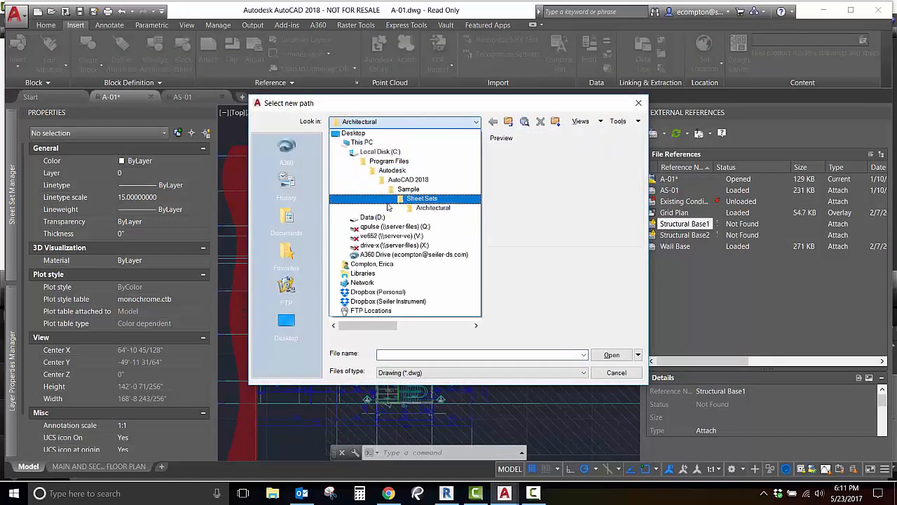
left_click(381, 218)
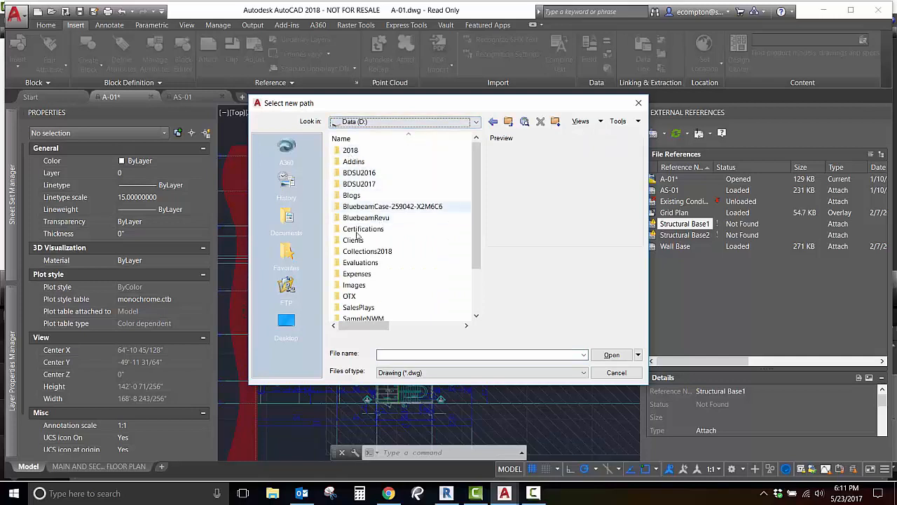
double_click(364, 152)
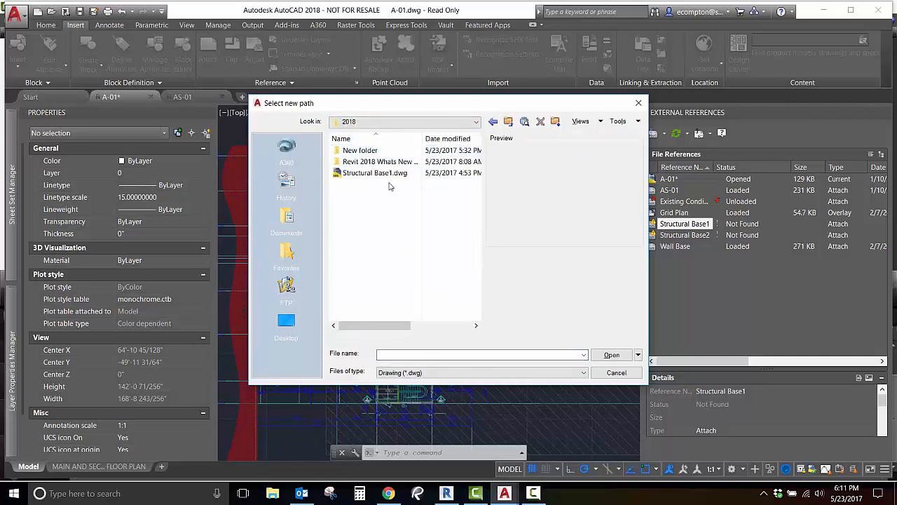
left_click(385, 175)
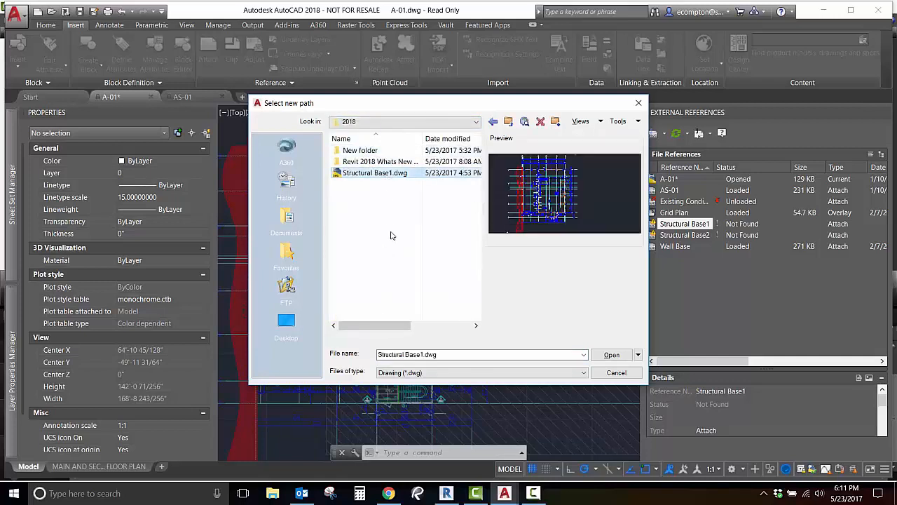
left_click(611, 355)
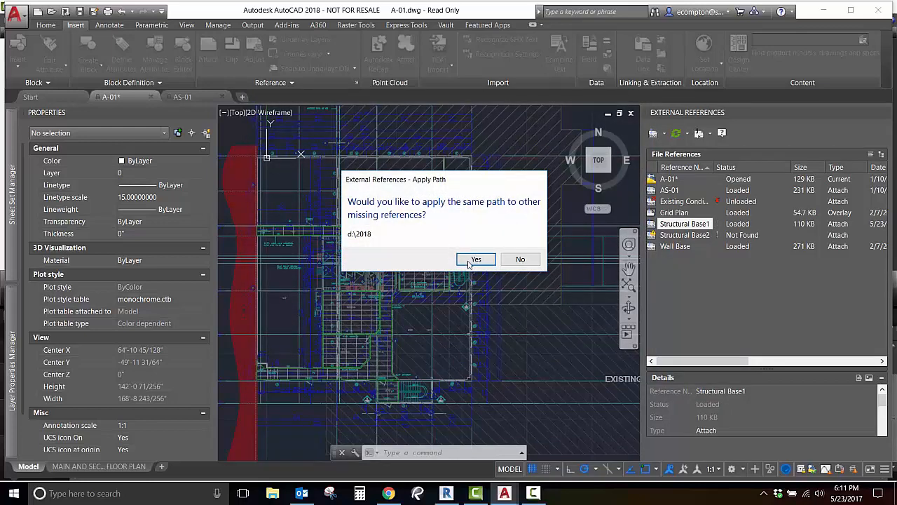
left_click(475, 260)
Find and replace the saved path d:\2018 with D:\2018\New folder for the Existing Conditions Plan reference
left_click(682, 202)
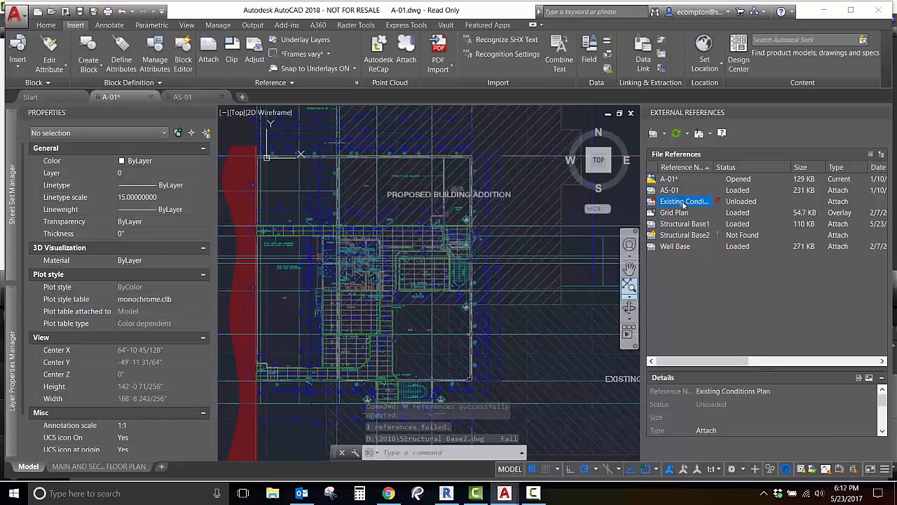
right_click(684, 203)
left_click(712, 315)
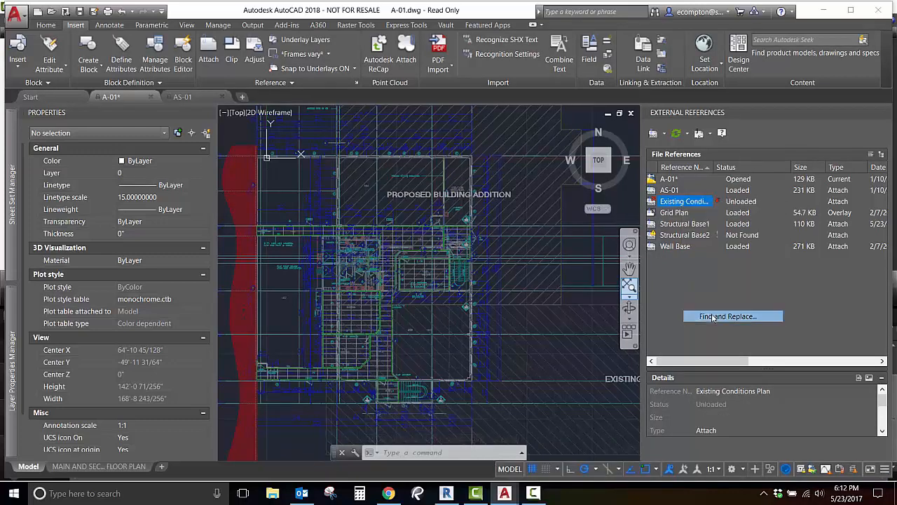
left_click(541, 259)
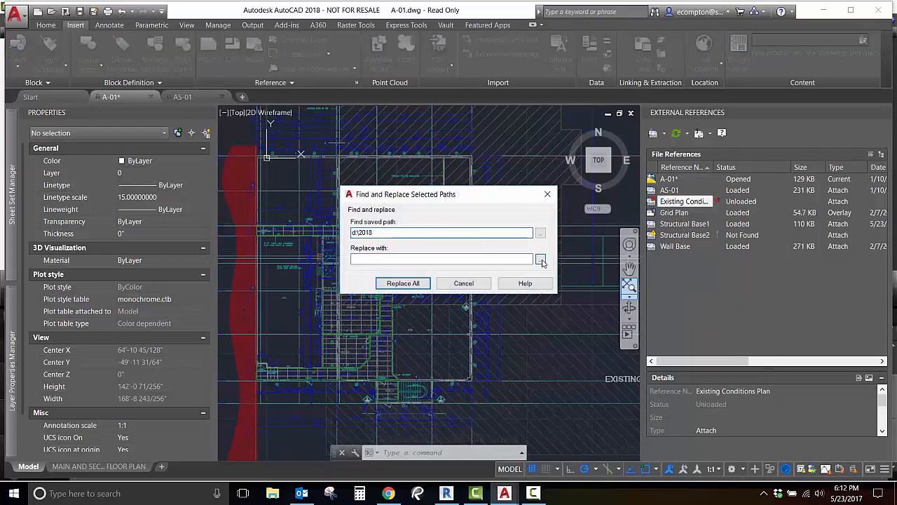
left_click(439, 123)
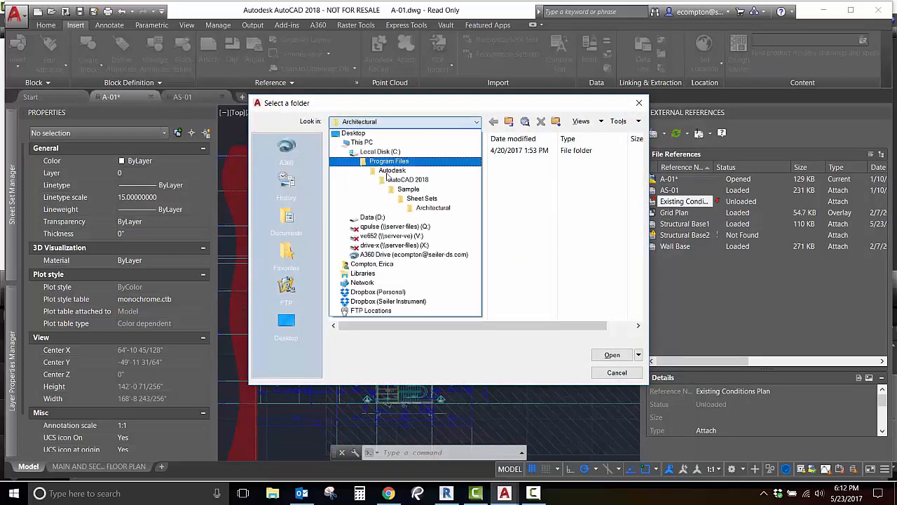
left_click(378, 224)
double_click(366, 151)
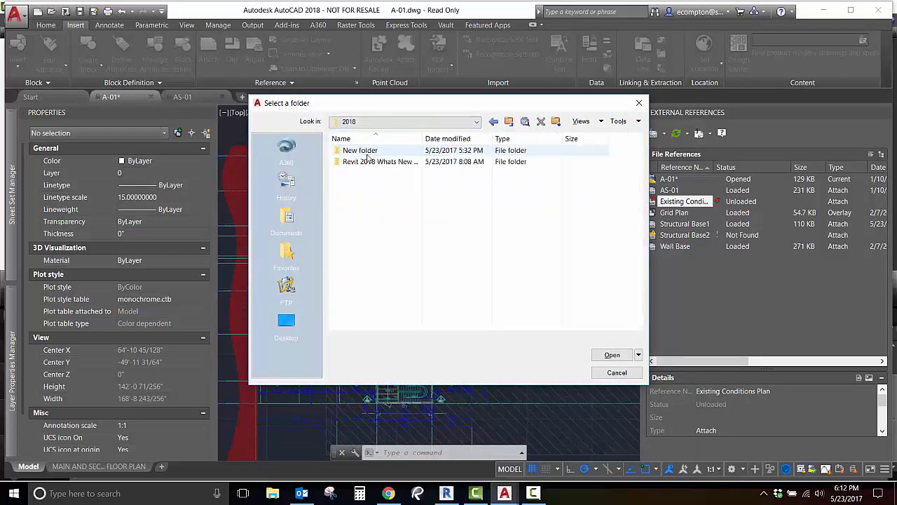
double_click(362, 149)
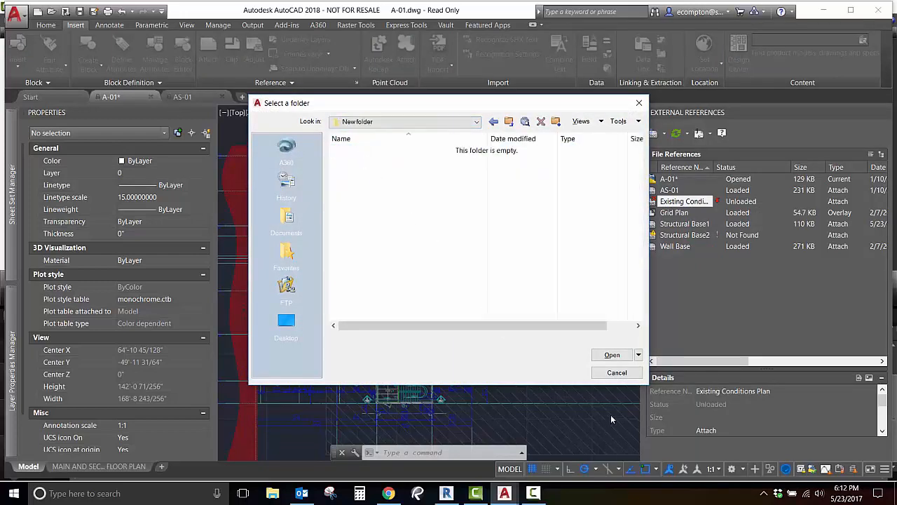
left_click(617, 354)
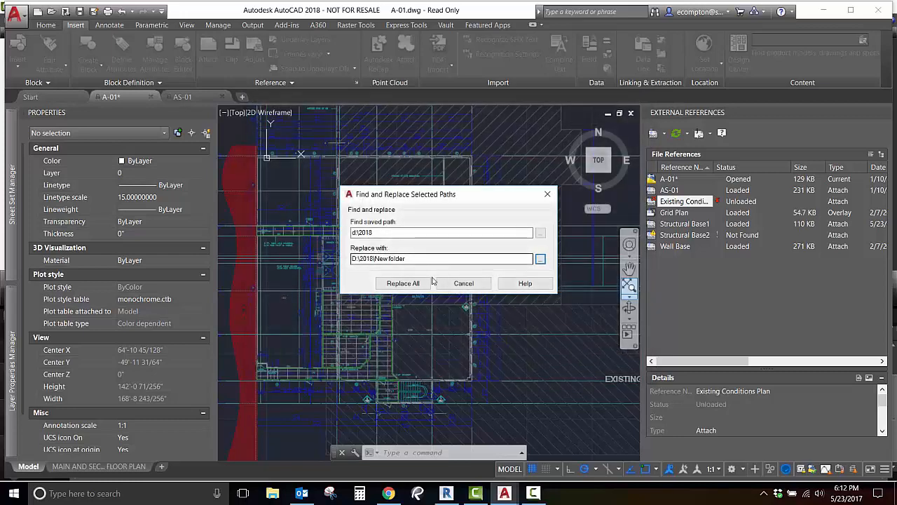
left_click(401, 282)
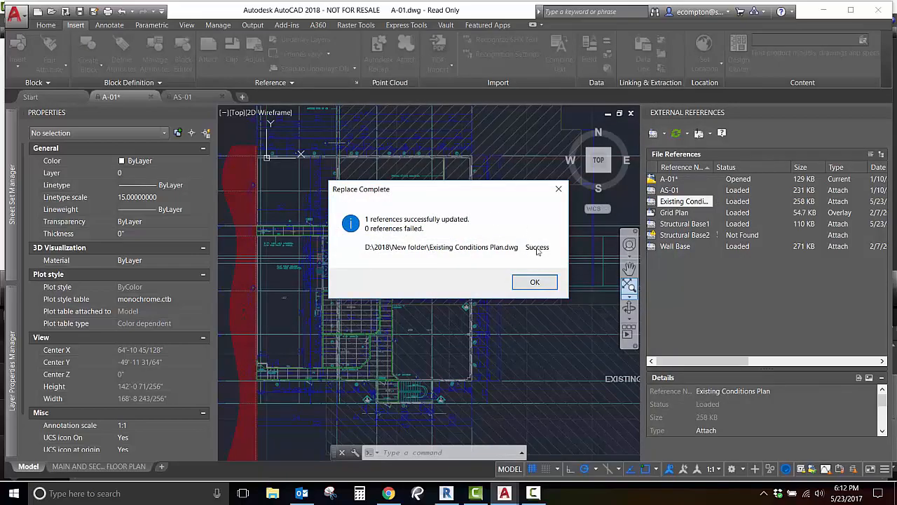
left_click(539, 281)
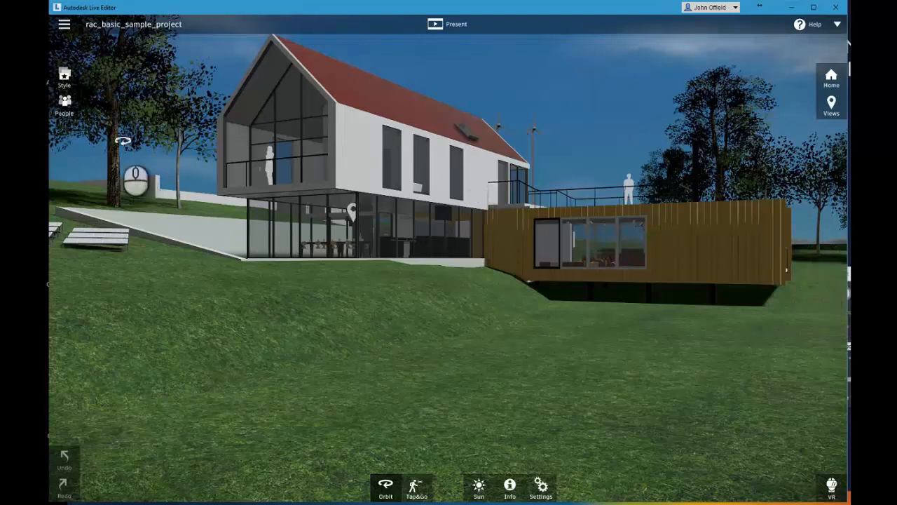
left_click(65, 30)
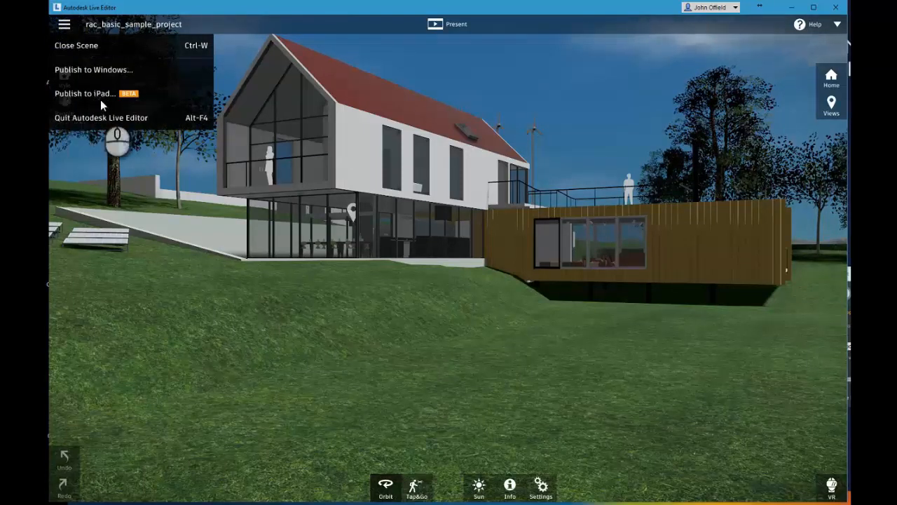
left_click(139, 148)
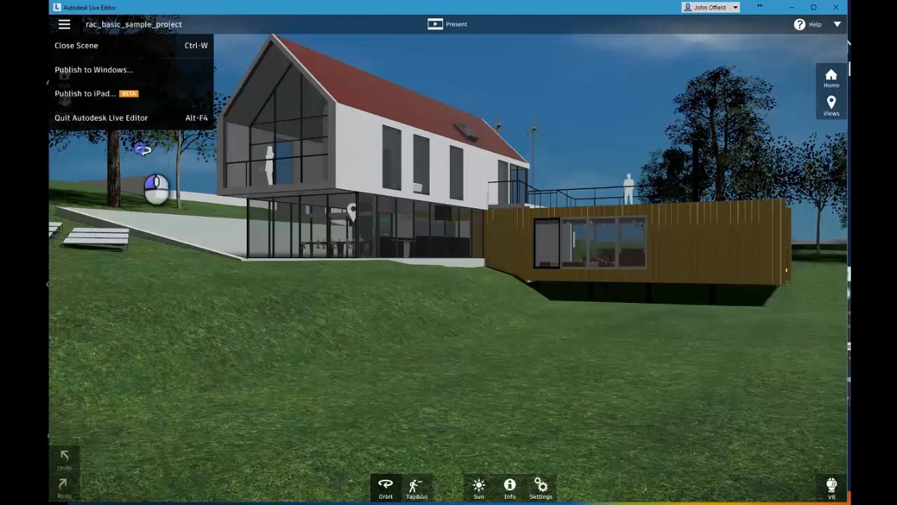
left_click_drag(143, 149, 139, 147)
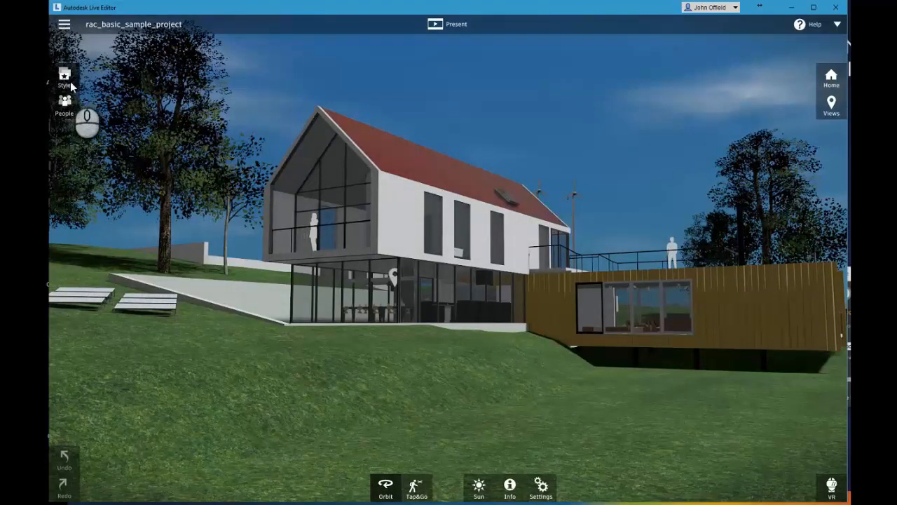
Try the white-building and grey-landscape scene styles on the house model, and return to the full-colour style
left_click(65, 78)
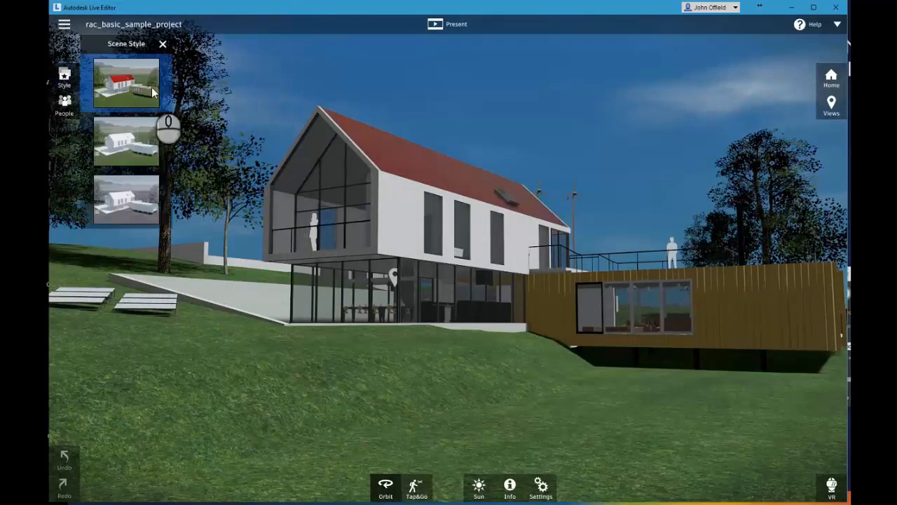
left_click(132, 145)
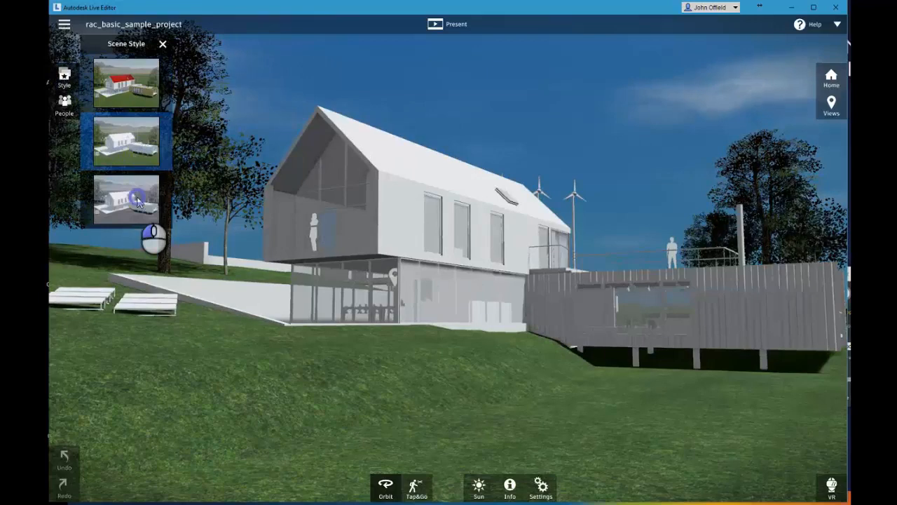
left_click(139, 202)
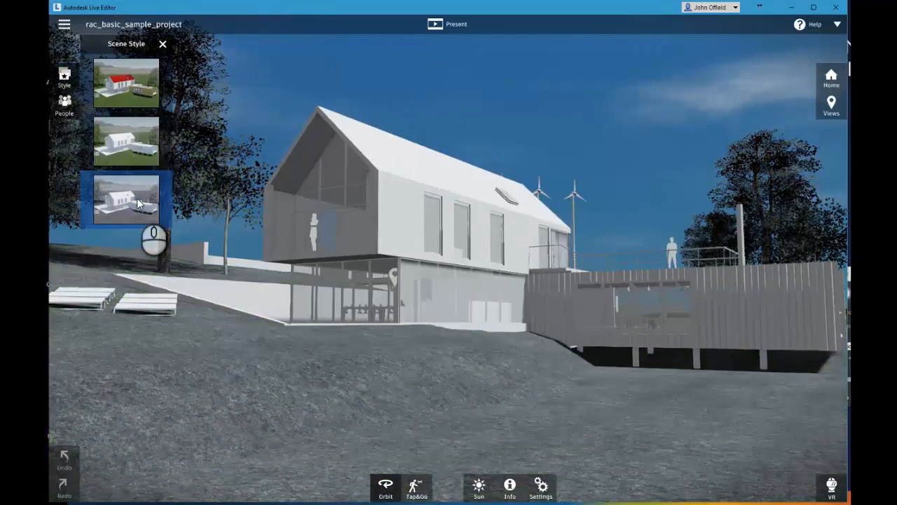
left_click(133, 147)
left_click(131, 89)
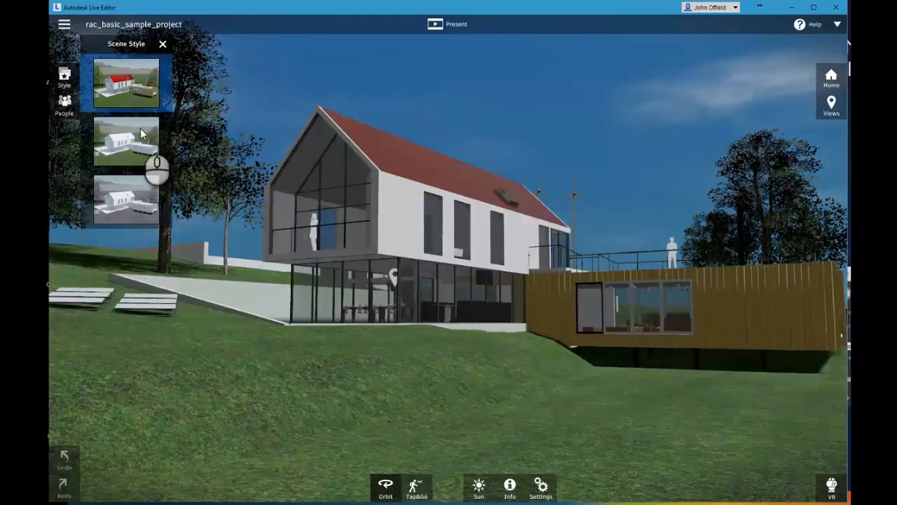
Set the people style to the solid white figures, keeping visibility and animation on
left_click(65, 104)
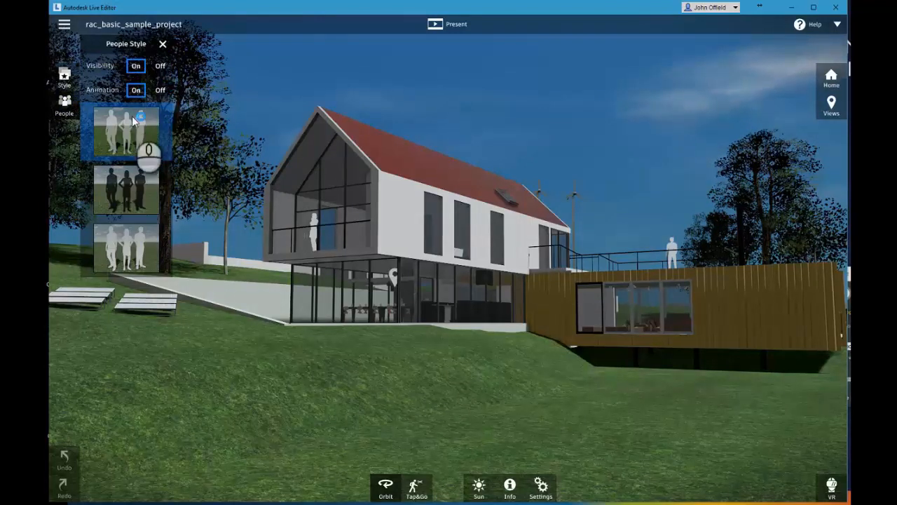
left_click(126, 199)
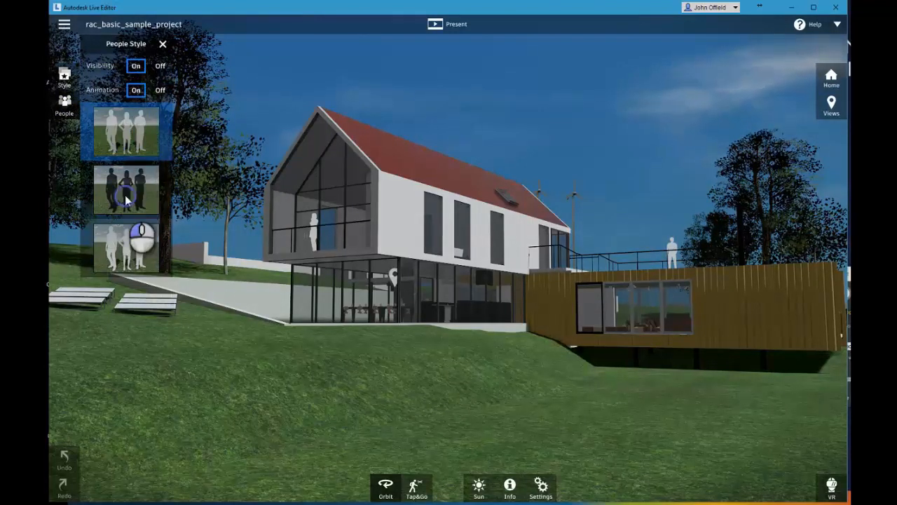
left_click(130, 144)
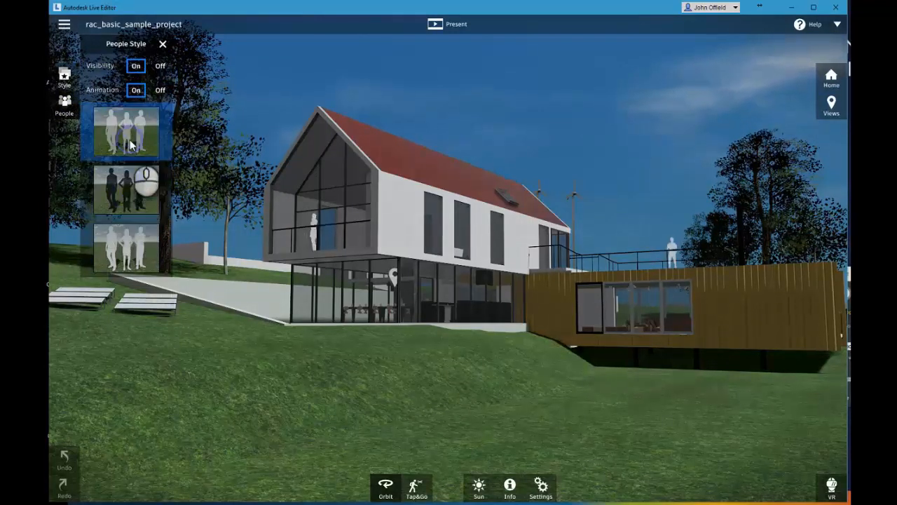
left_click(134, 261)
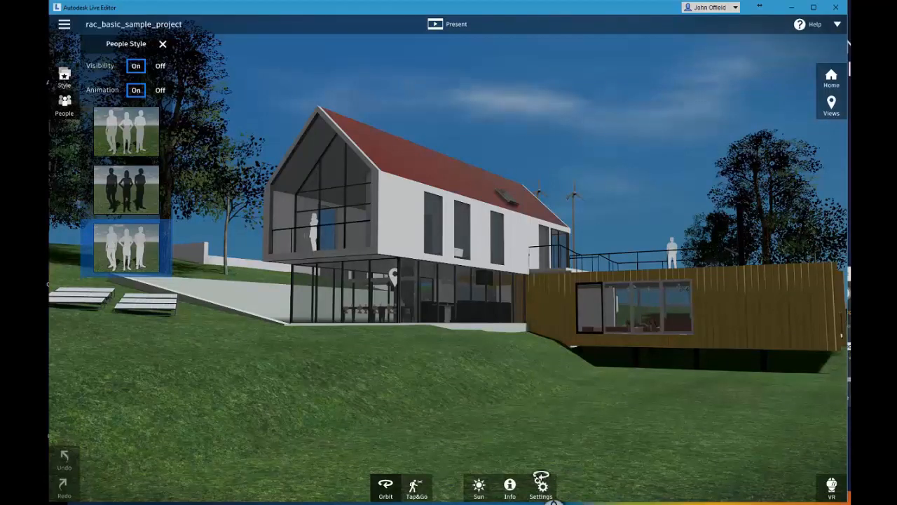
View the house from the Home, Approach and Kitchen points of view
left_click(837, 85)
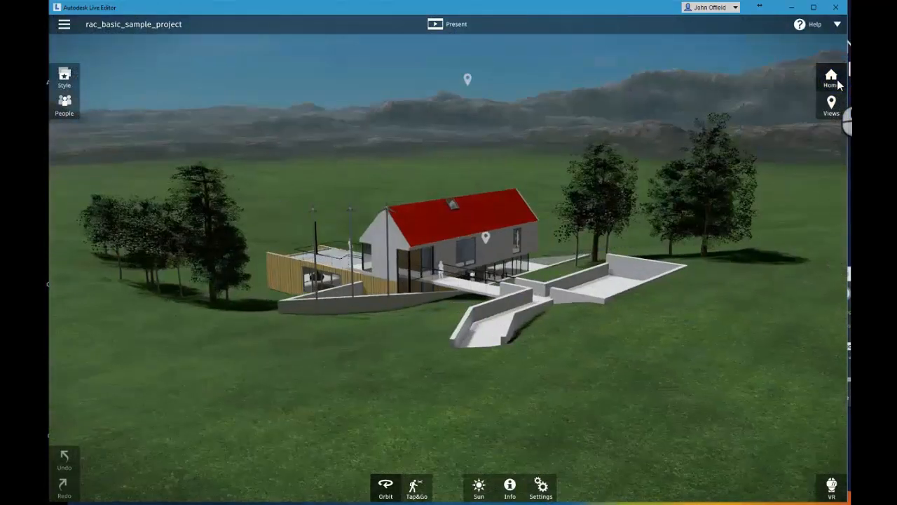
left_click(829, 102)
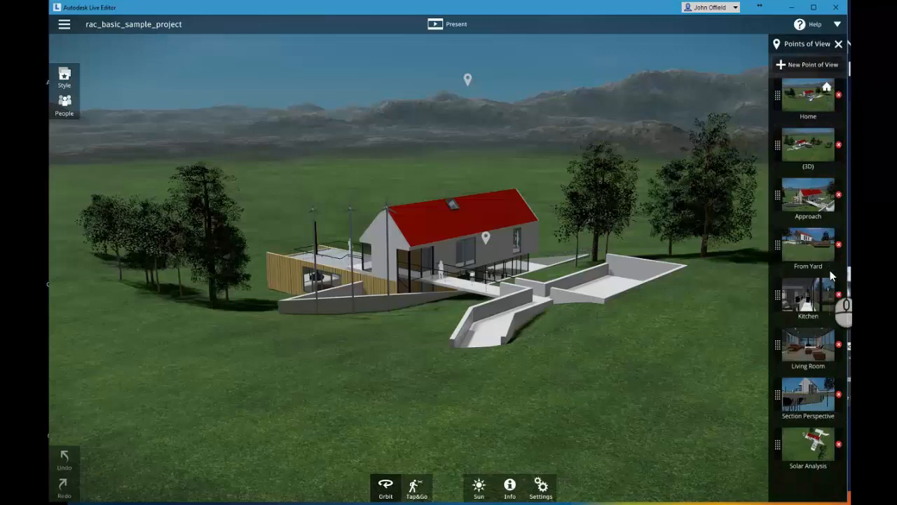
left_click(813, 200)
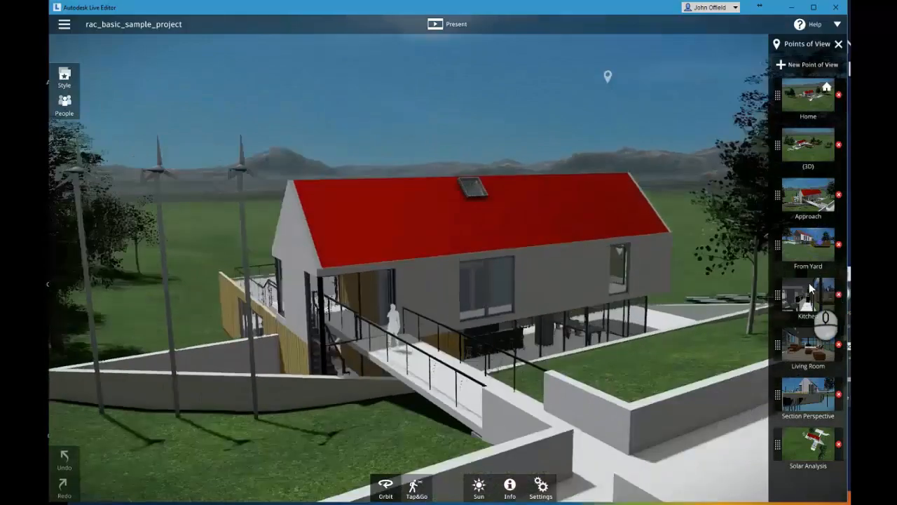
left_click(810, 289)
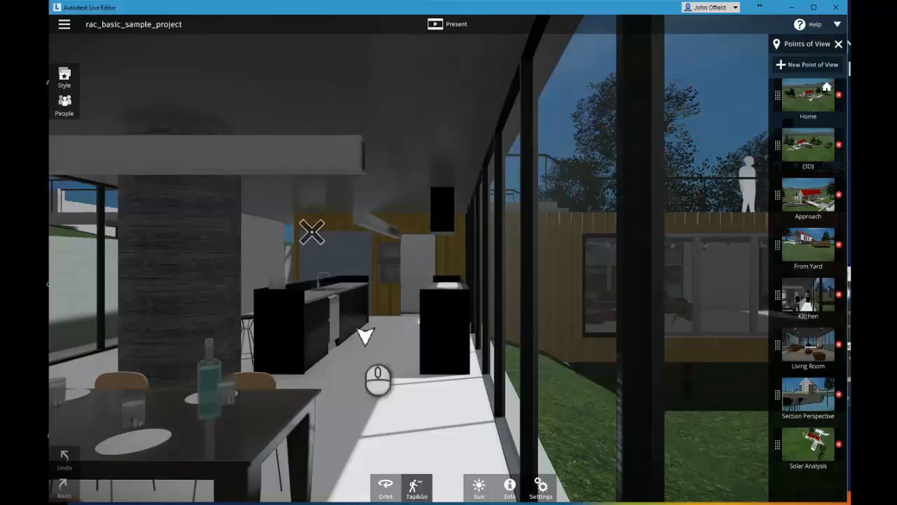
Review the graphics optimization options and open the artificial lights options for the Kitchen view
left_click(542, 493)
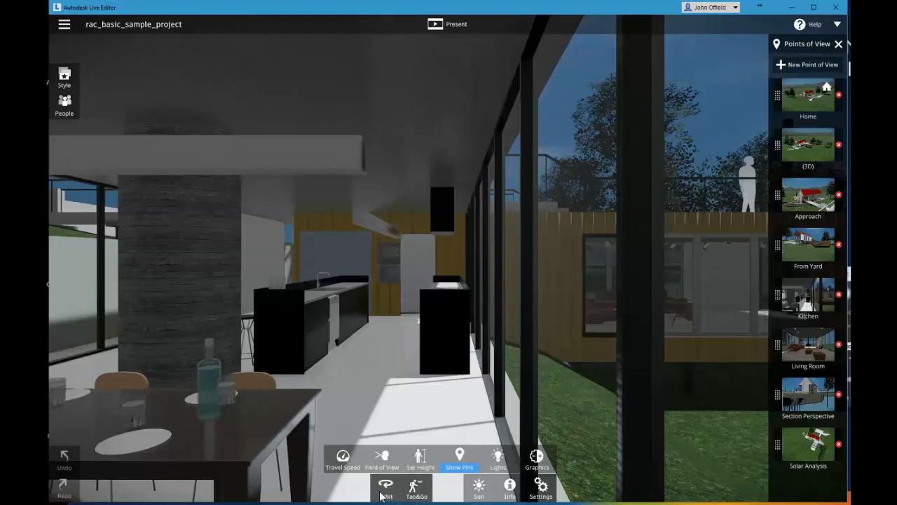
left_click(537, 457)
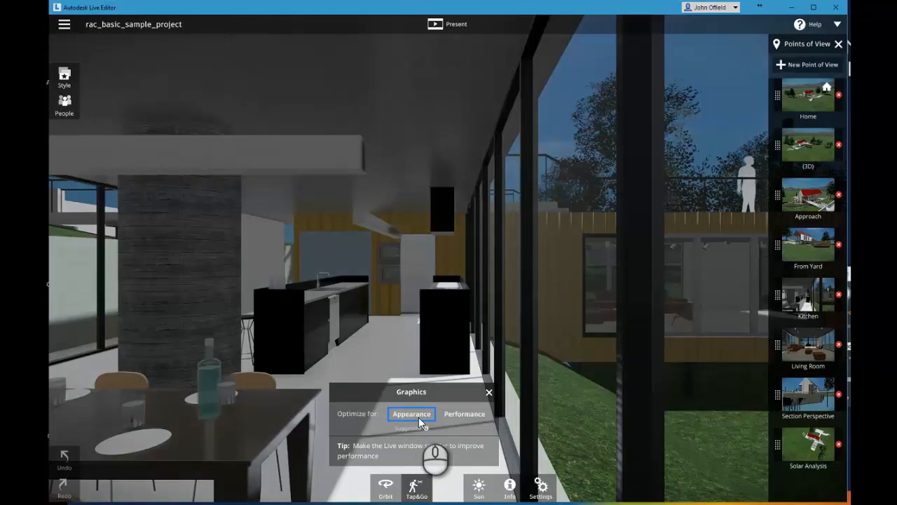
left_click(489, 392)
left_click(537, 485)
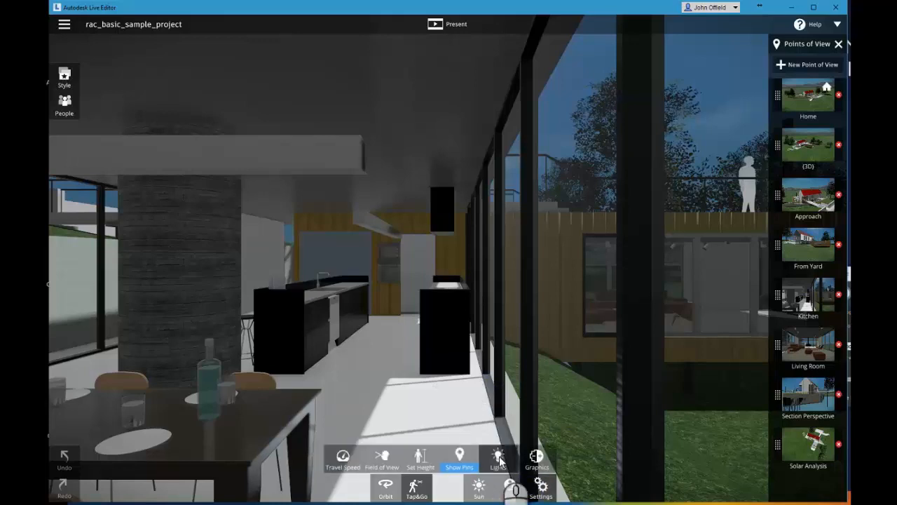
left_click(500, 458)
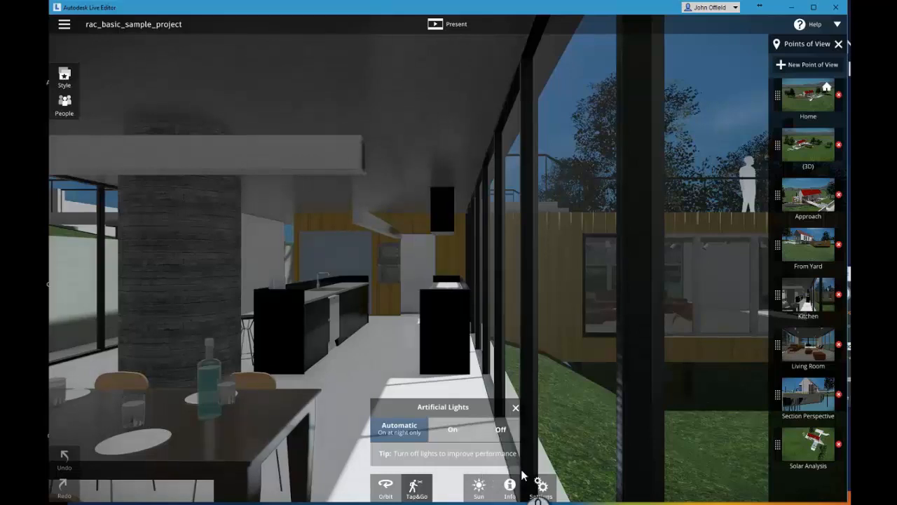
Set the sun position to 04:43 AM on April 09 for the kitchen view
left_click(540, 485)
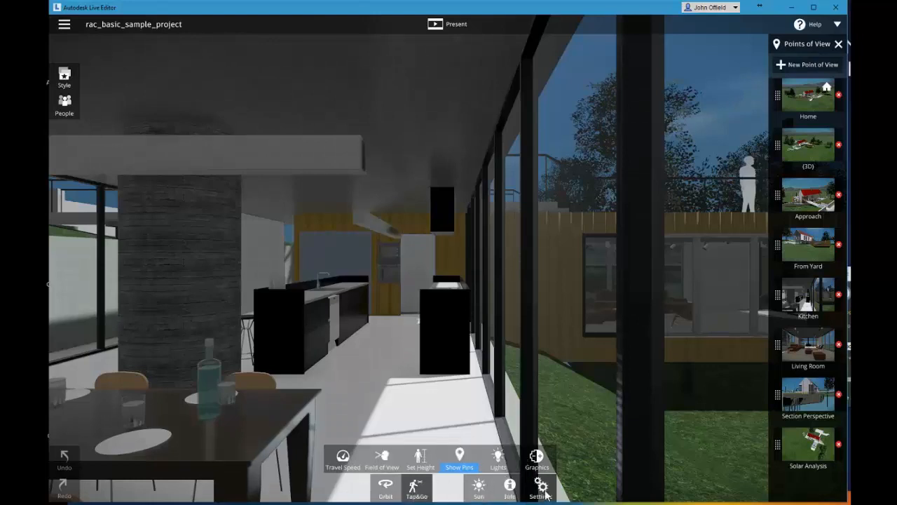
left_click(484, 489)
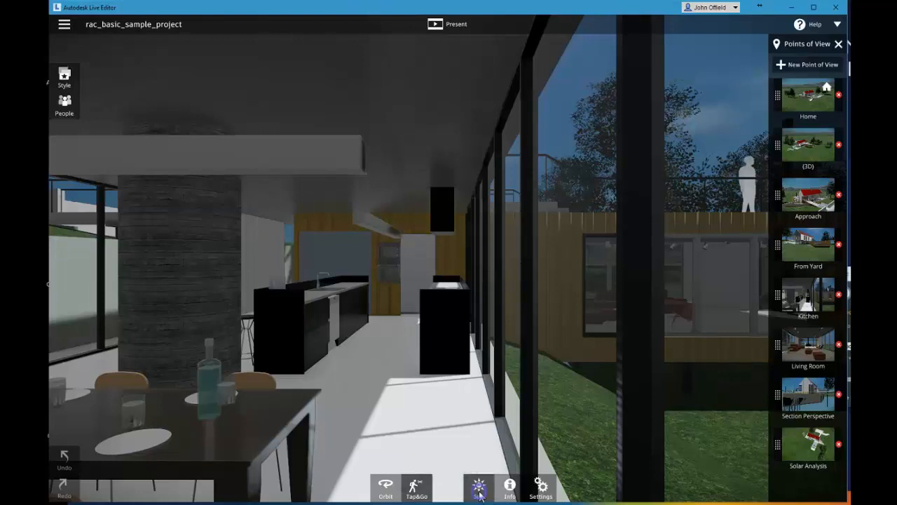
left_click(480, 491)
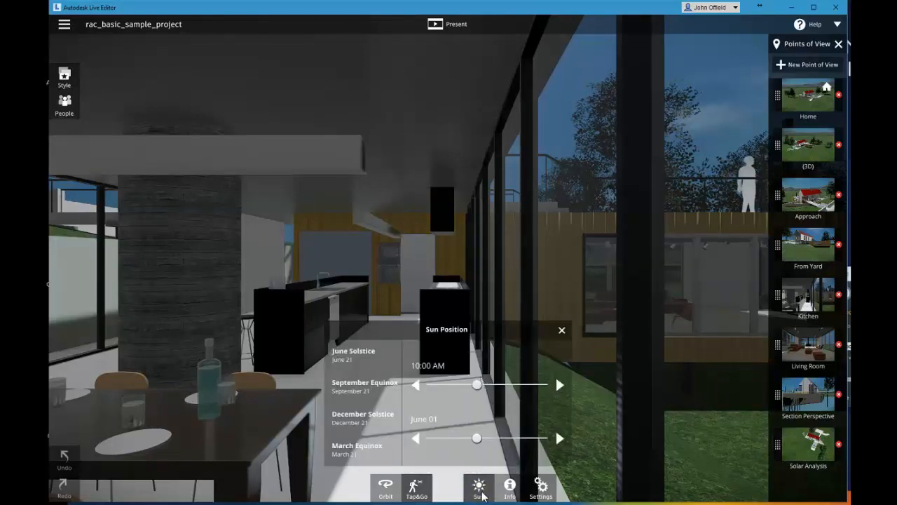
left_click_drag(476, 385, 445, 382)
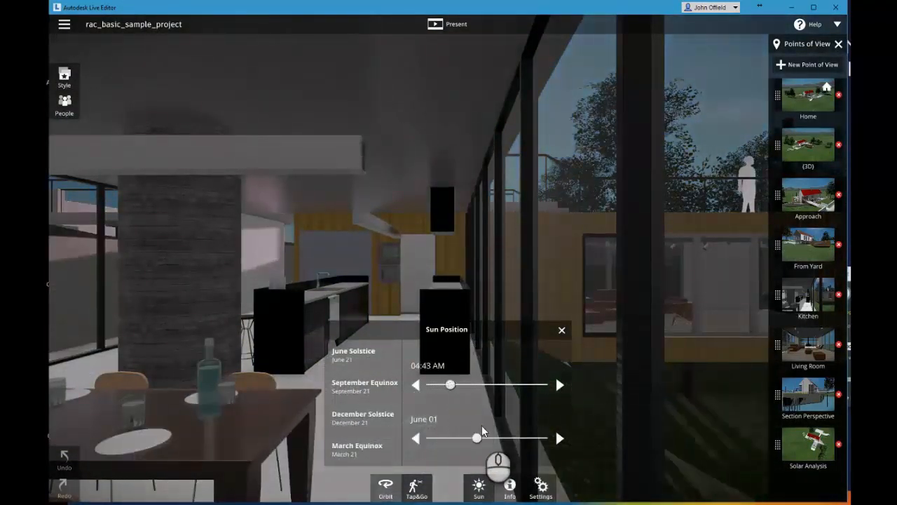
left_click_drag(481, 433, 457, 425)
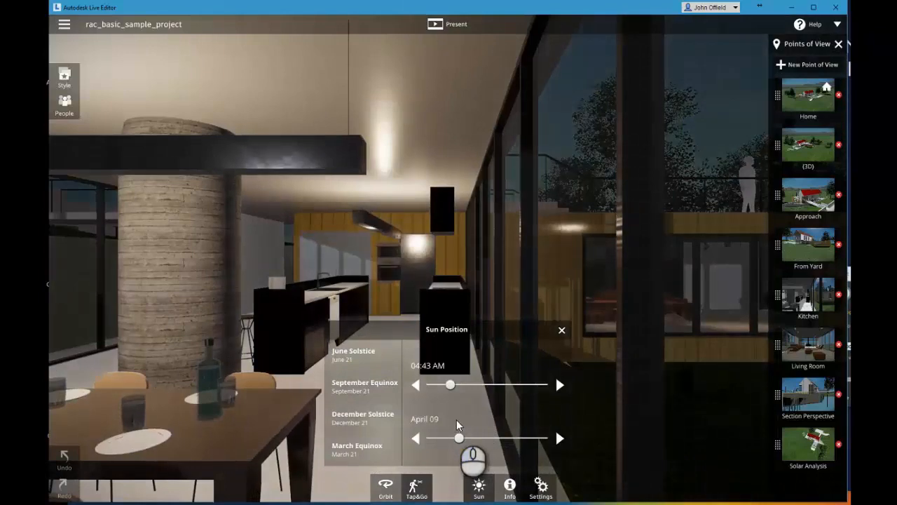
Close the sun position settings and walk through the kitchen into the neighbouring wing under night lighting
left_click(414, 490)
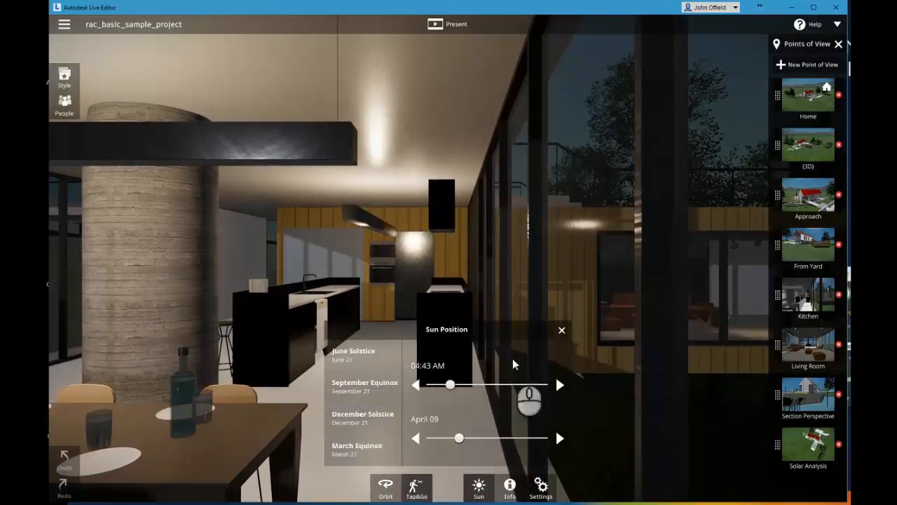
left_click(562, 329)
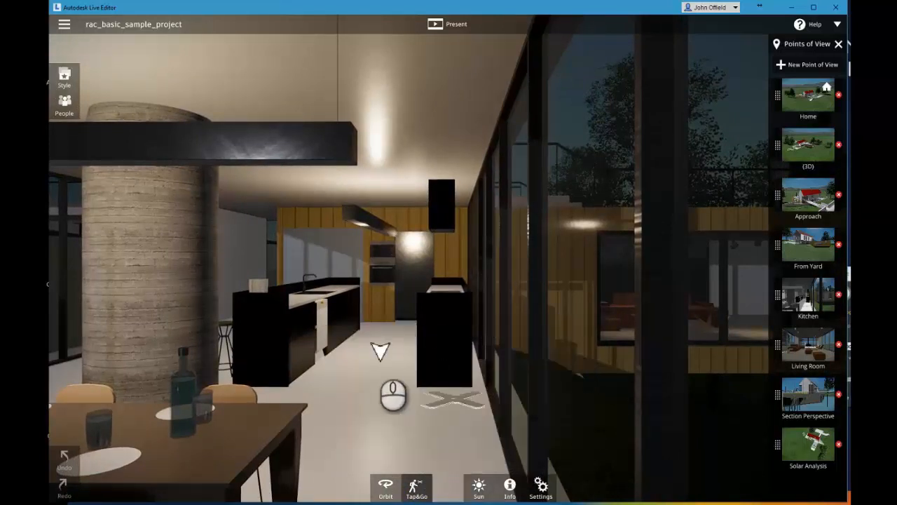
left_click(379, 353)
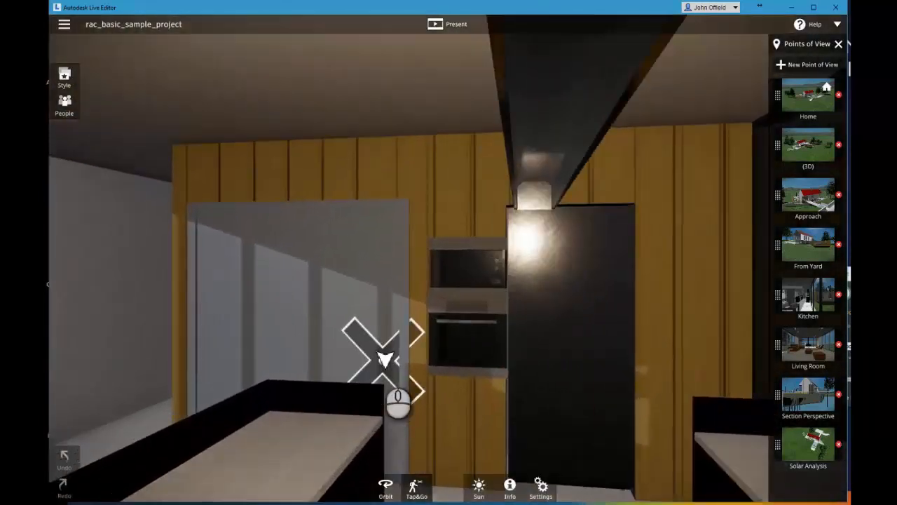
left_click(464, 301)
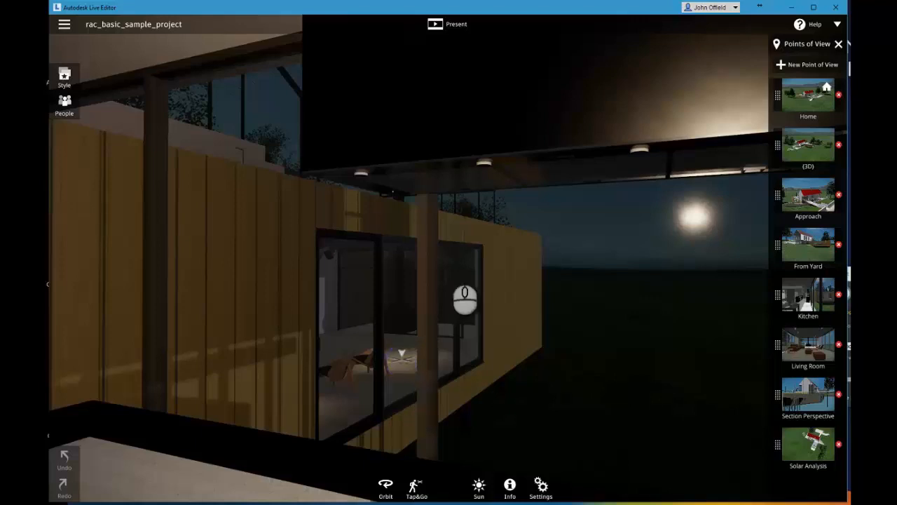
left_click(402, 354)
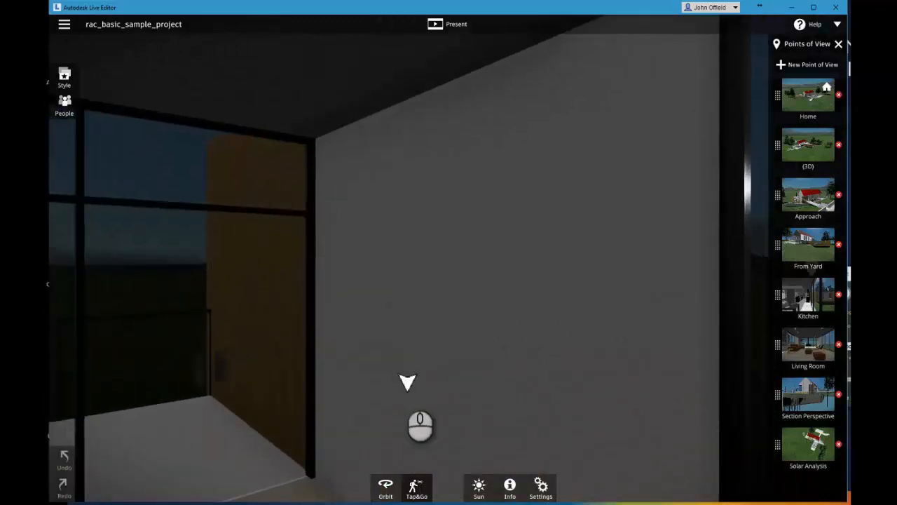
Orbit around the outside of the house to examine its night lighting from several sides
left_click(387, 489)
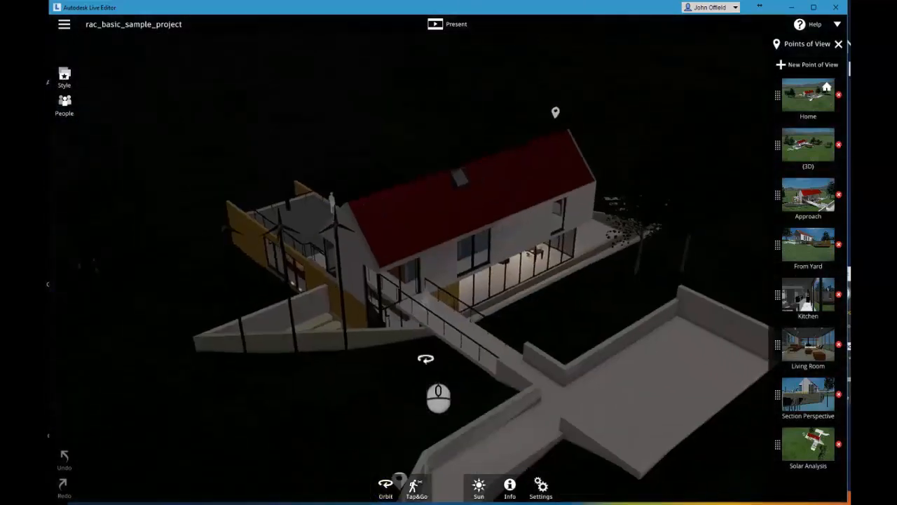
left_click_drag(539, 301, 238, 281)
left_click_drag(505, 344, 486, 341)
left_click_drag(425, 332, 561, 341)
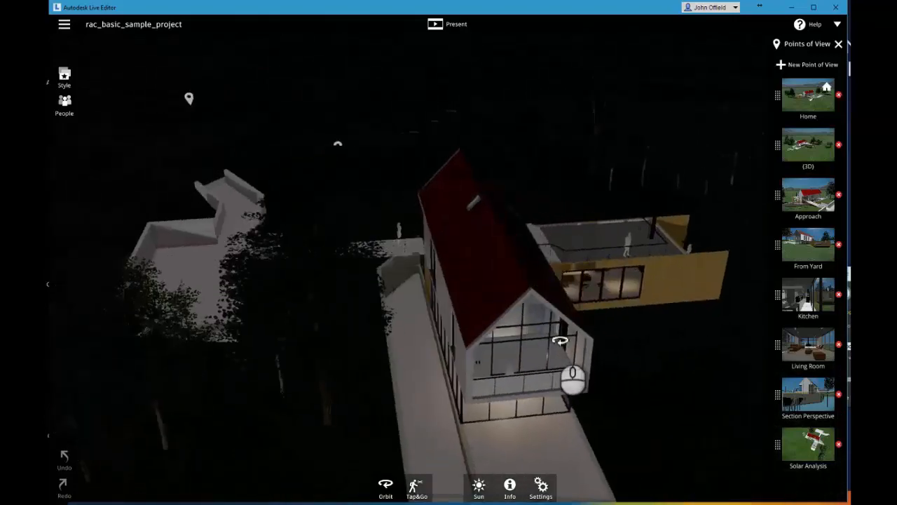
left_click_drag(470, 334, 344, 393)
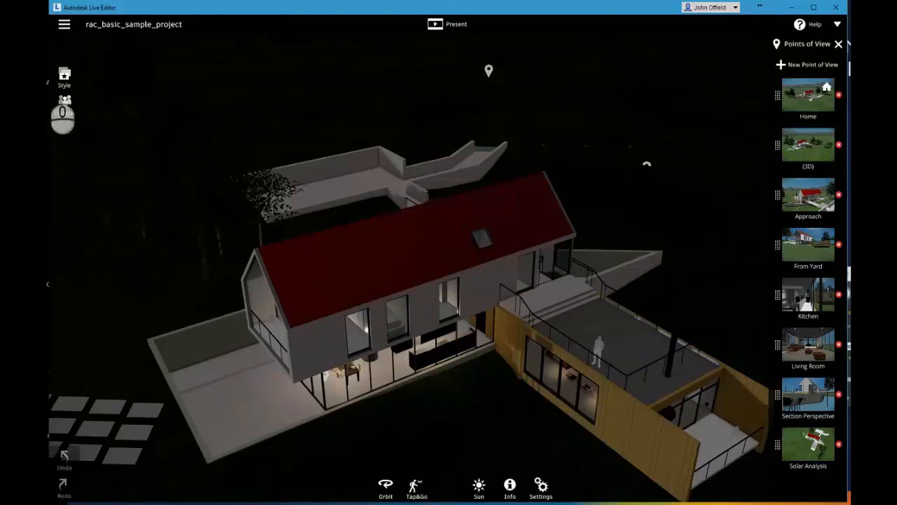
Apply the white-building scene style to the night scene and open the people style options
left_click(65, 78)
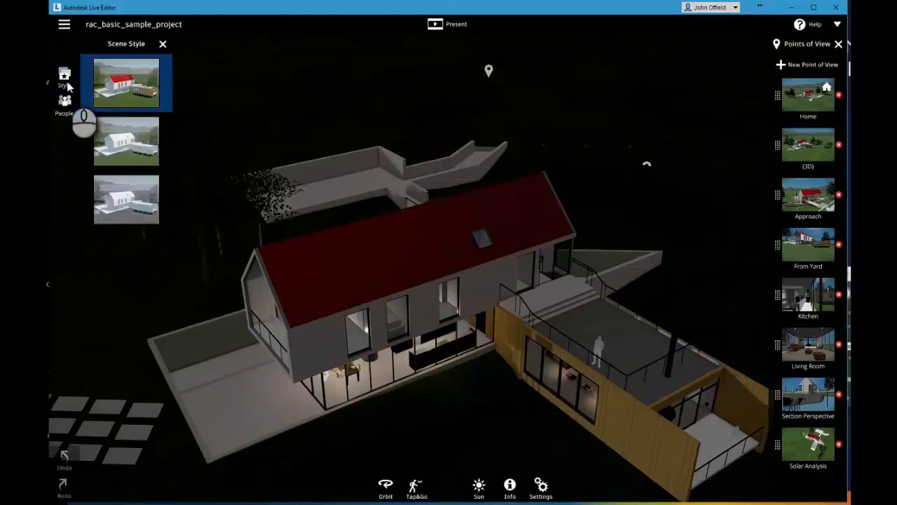
left_click(140, 141)
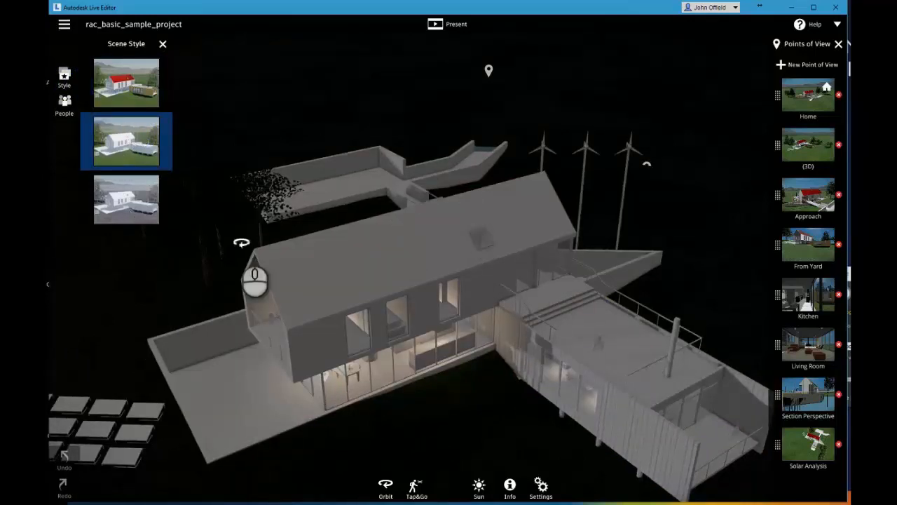
left_click(62, 108)
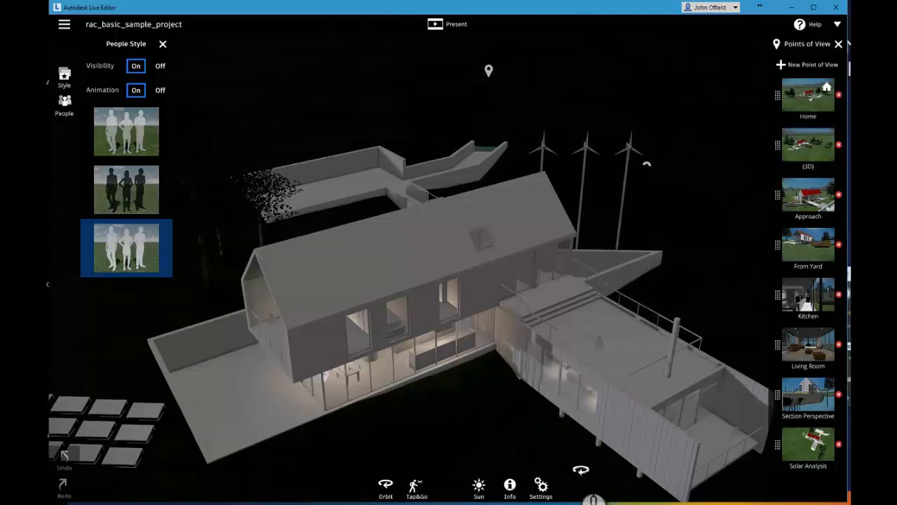
left_click(540, 487)
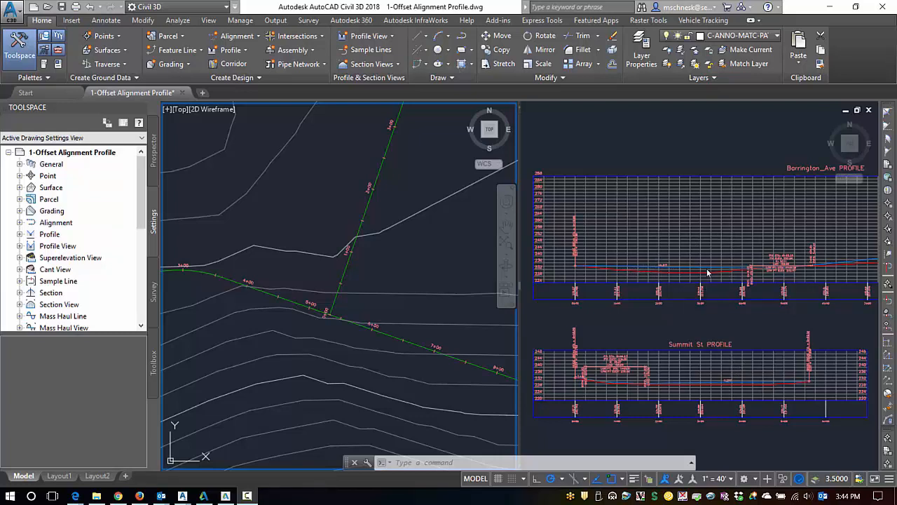
Switch to AutoCAD Civil 3D and set up offset alignments from Barrington_Ave, 12' on each side, keeping the Offsets style
left_click(428, 287)
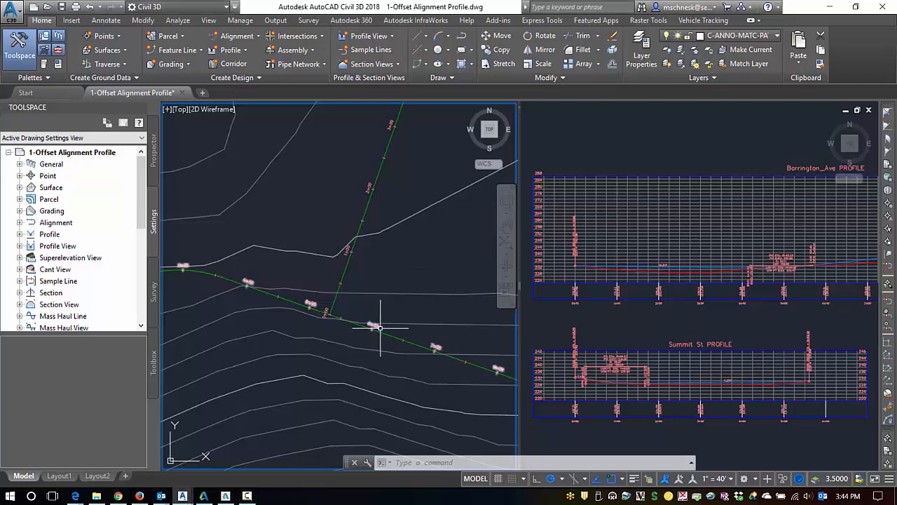
mouse_move(392, 338)
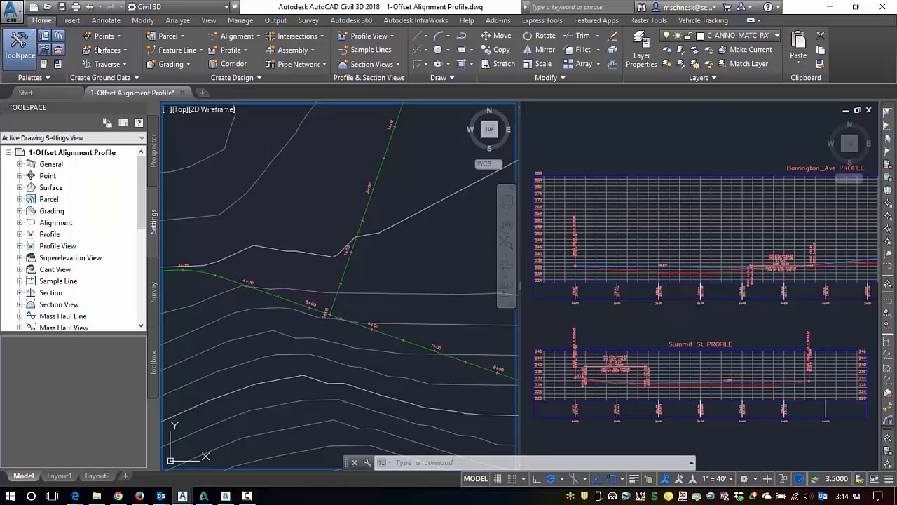
left_click(237, 36)
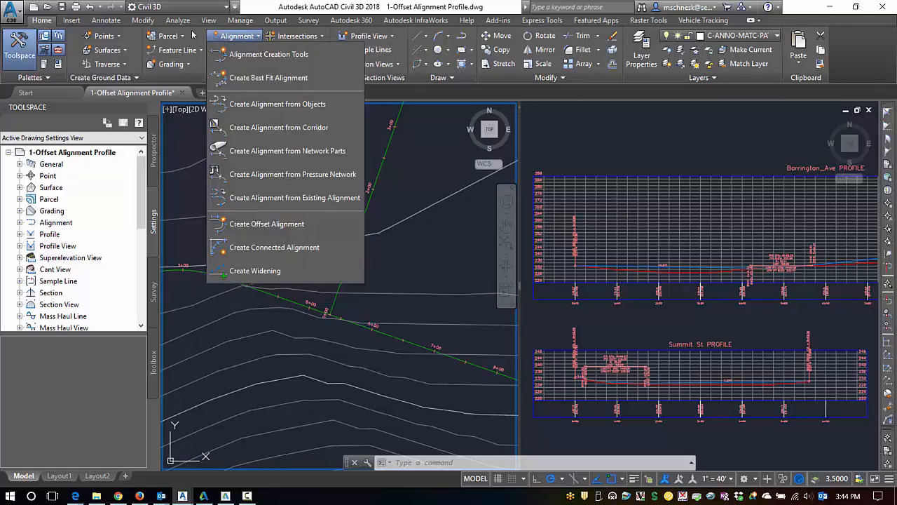
left_click(263, 226)
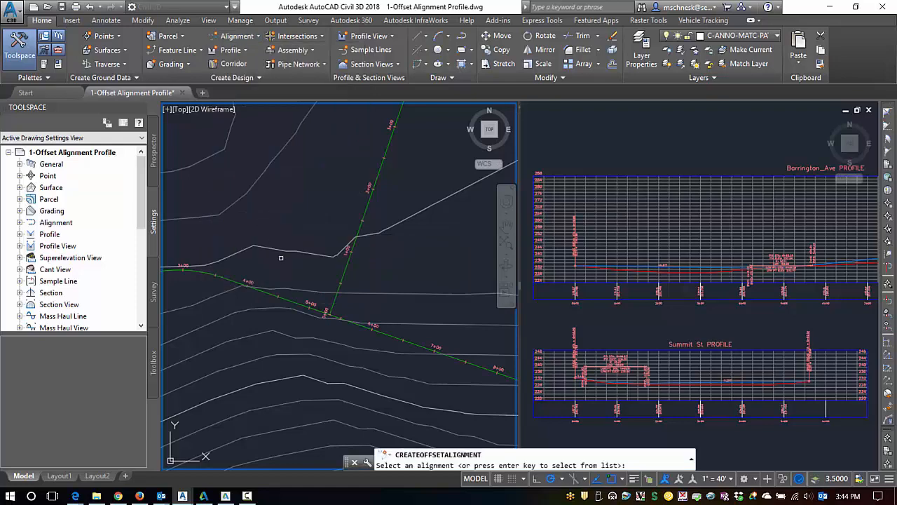
left_click(268, 292)
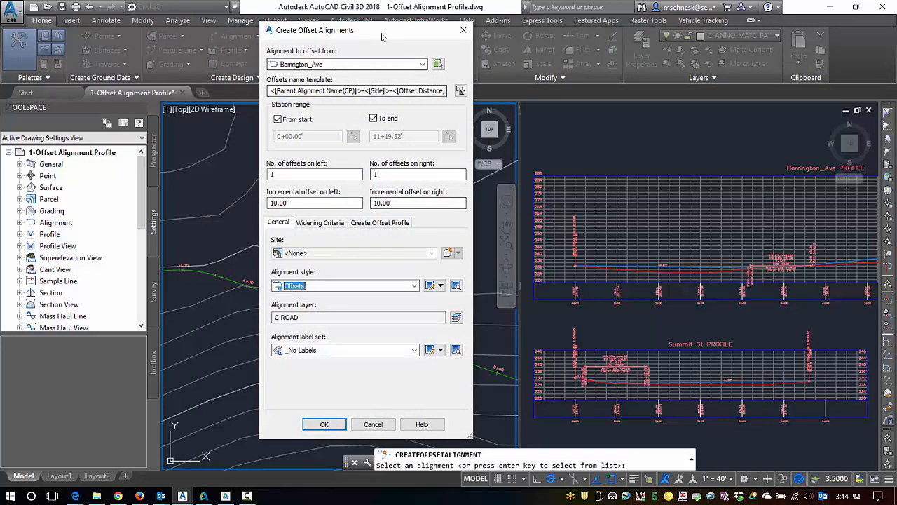
mouse_move(382, 37)
left_mouse_down()
mouse_move(393, 46)
mouse_move(394, 35)
left_mouse_up()
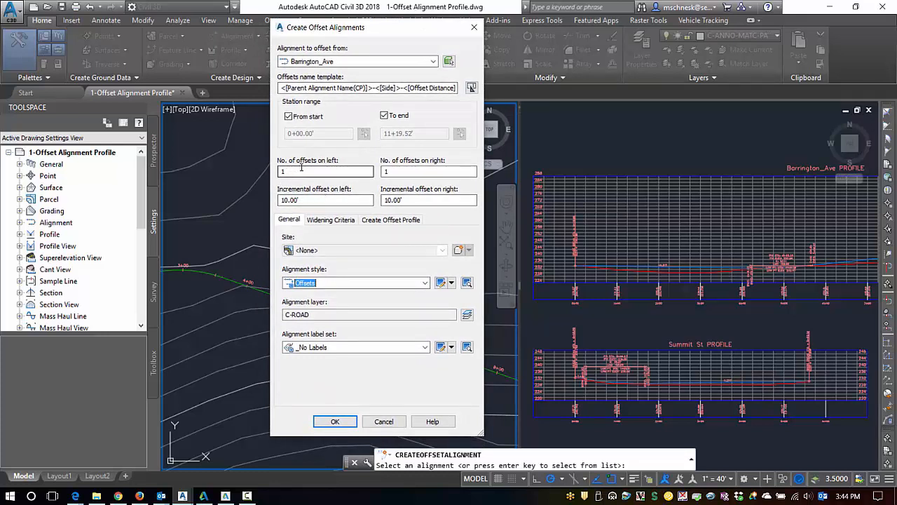
double_click(304, 200)
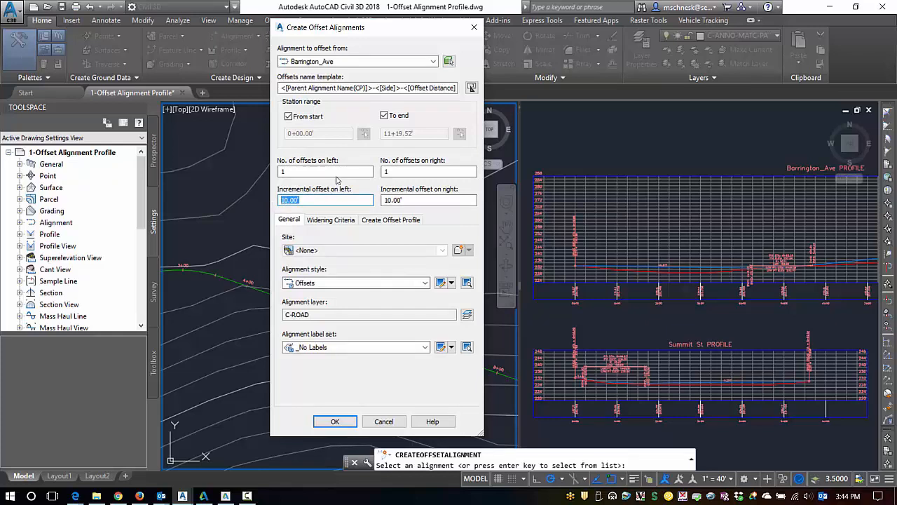
type("12")
key("Tab")
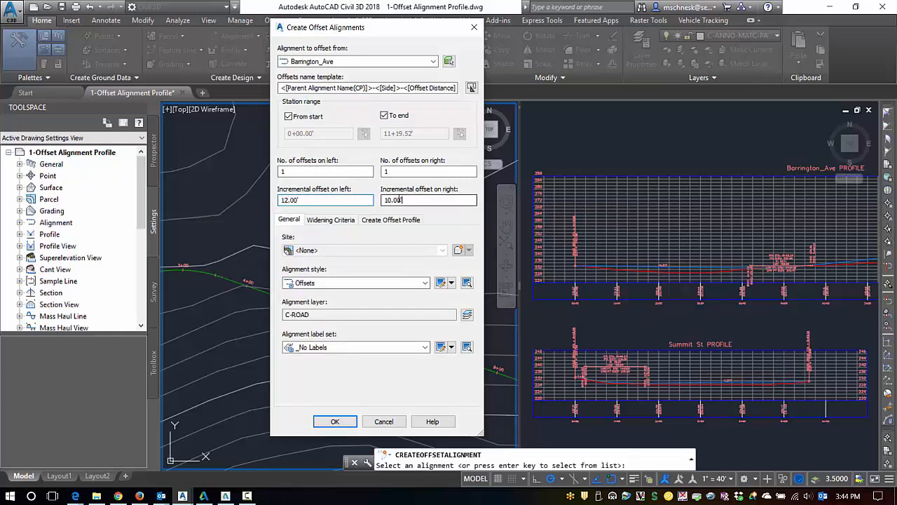
type("12")
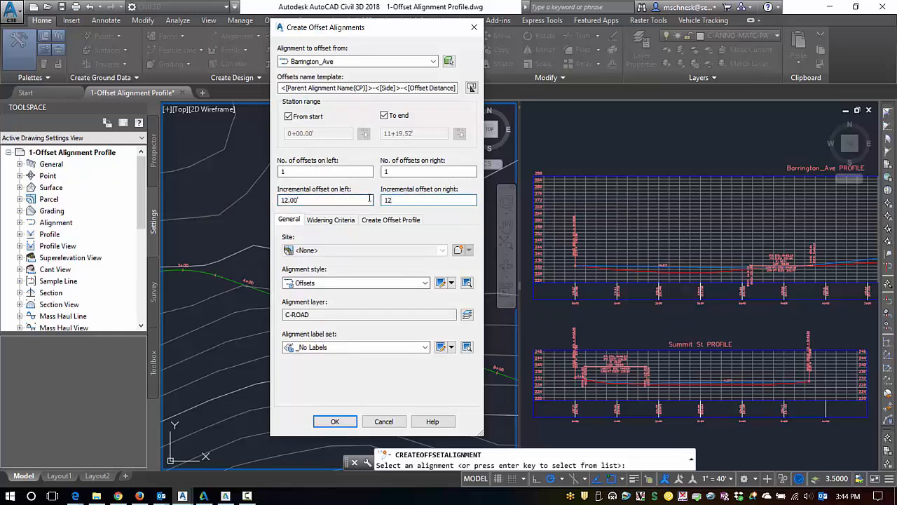
left_click(323, 283)
left_click(323, 283)
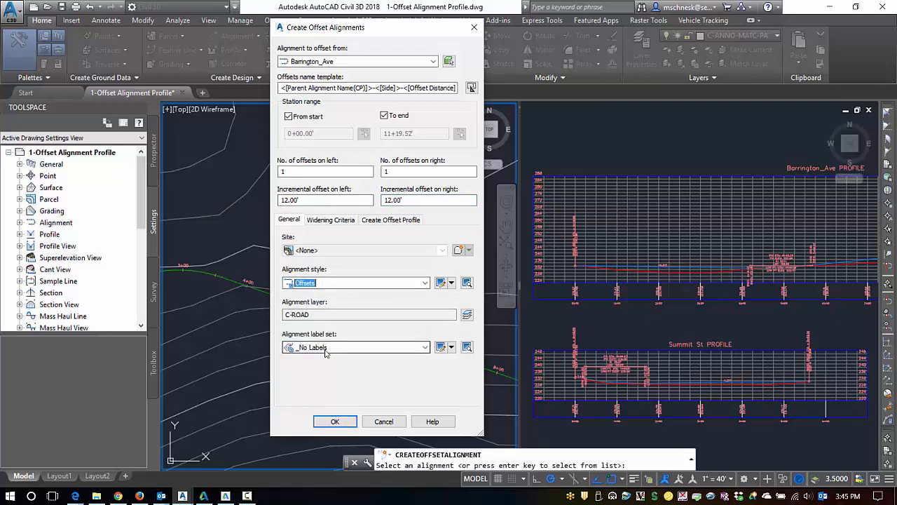
Create the offset alignments with FG Barrington Ave offset profiles superimposed on Barrington_Ave1, keeping the -2.00% cross slope and using the Right Sample Profile style
left_click(402, 221)
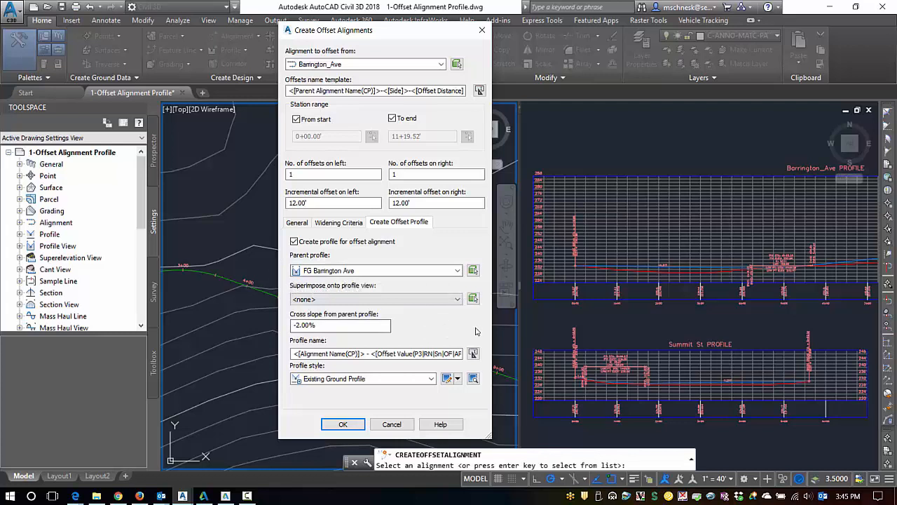
left_click(458, 300)
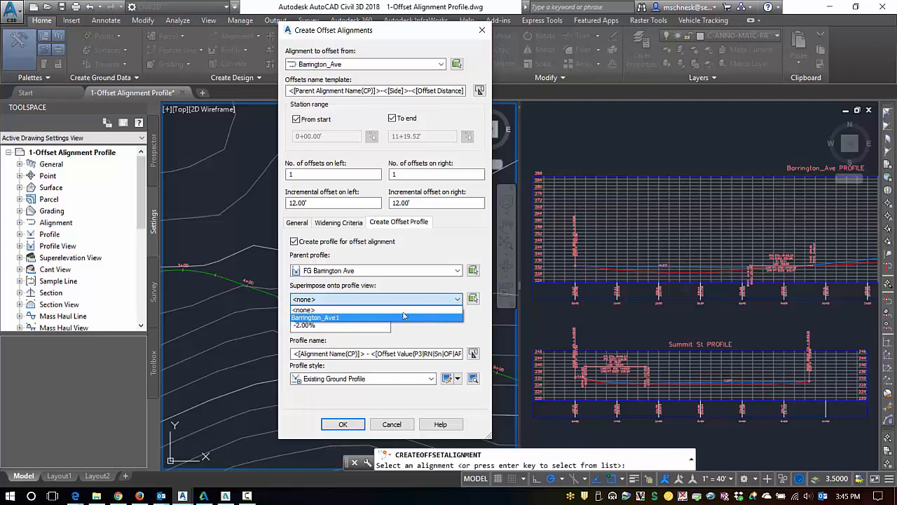
left_click(320, 318)
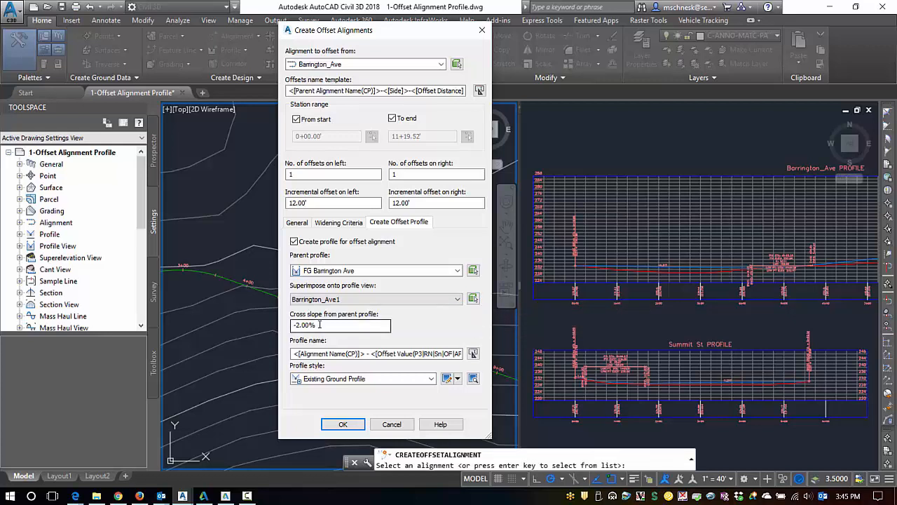
left_click_drag(322, 325, 293, 325)
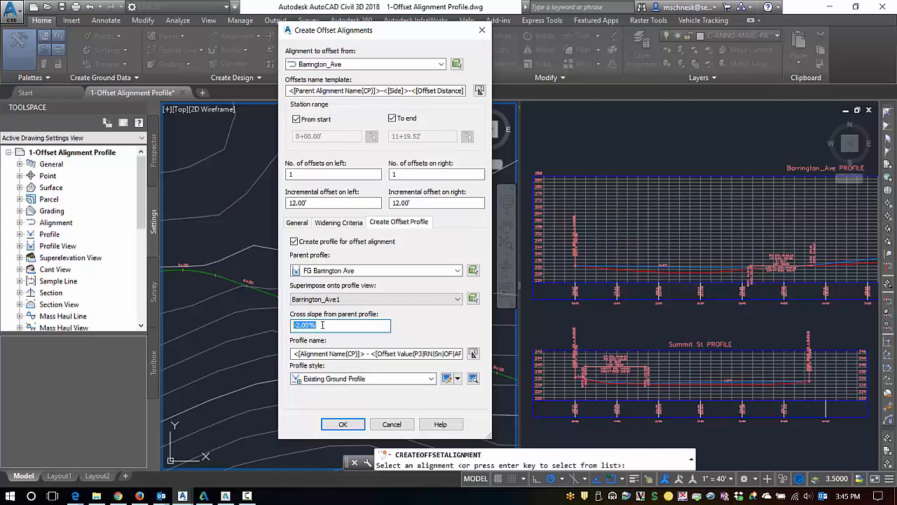
left_click(338, 378)
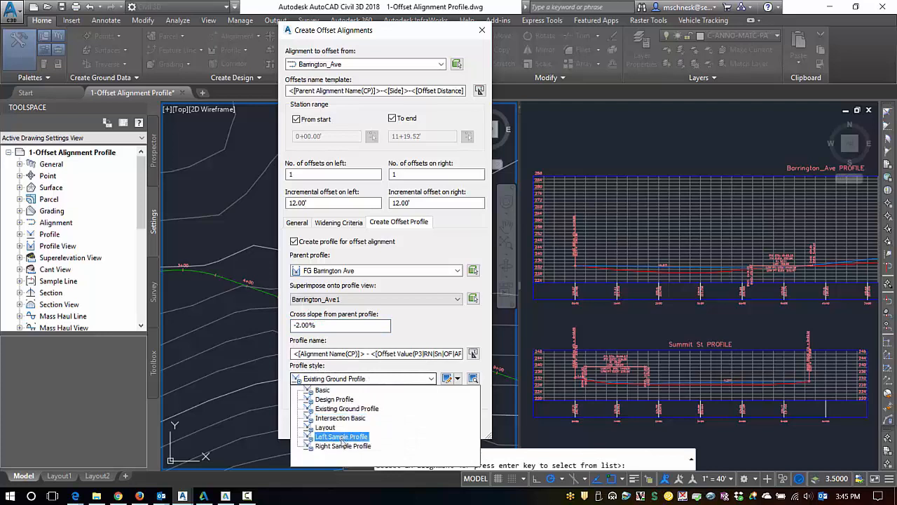
left_click(343, 446)
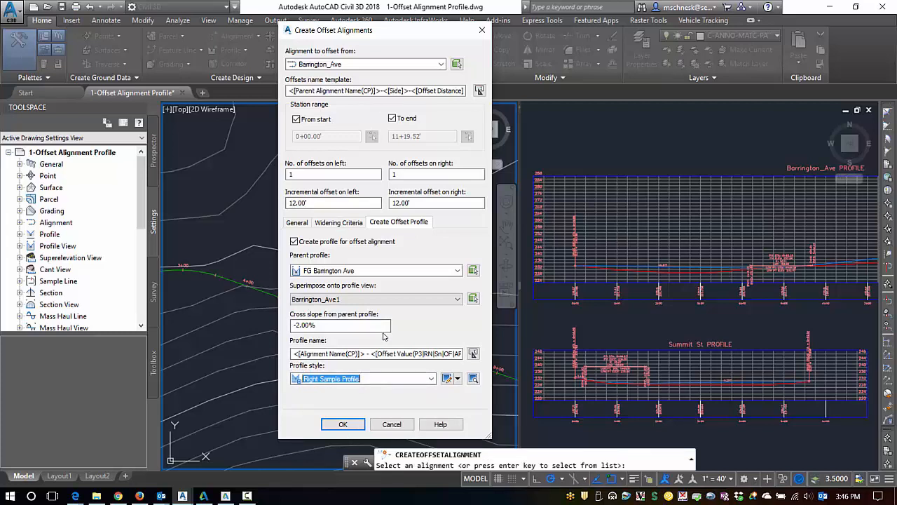
left_click(344, 424)
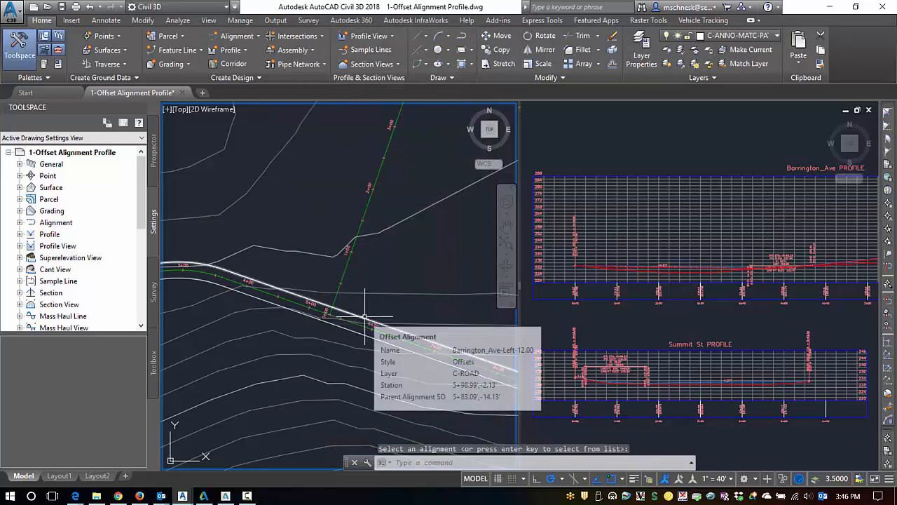
Stretch the left Barrington_Ave offset alignment about 14.6' straight up, away from the centerline, with the superimposed offset profiles in close view
left_click(670, 317)
scroll(681, 268, "up", 5)
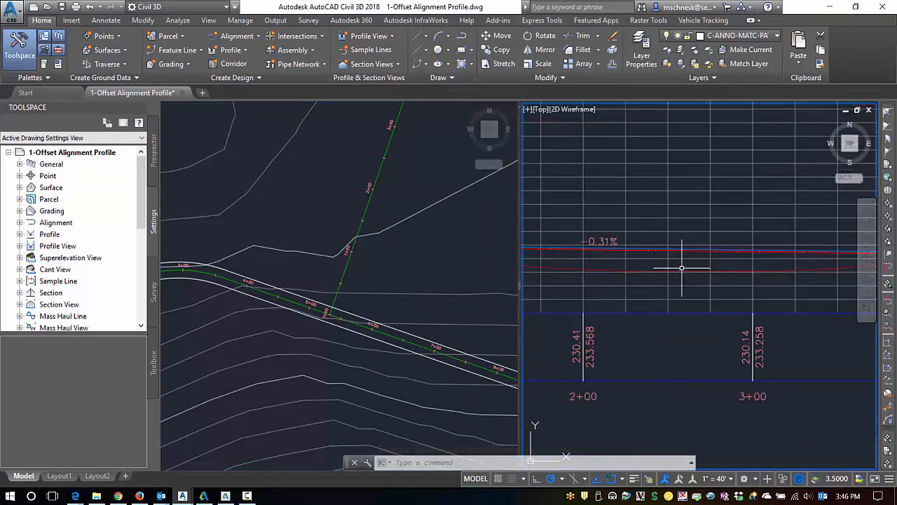
scroll(682, 268, "up", 4)
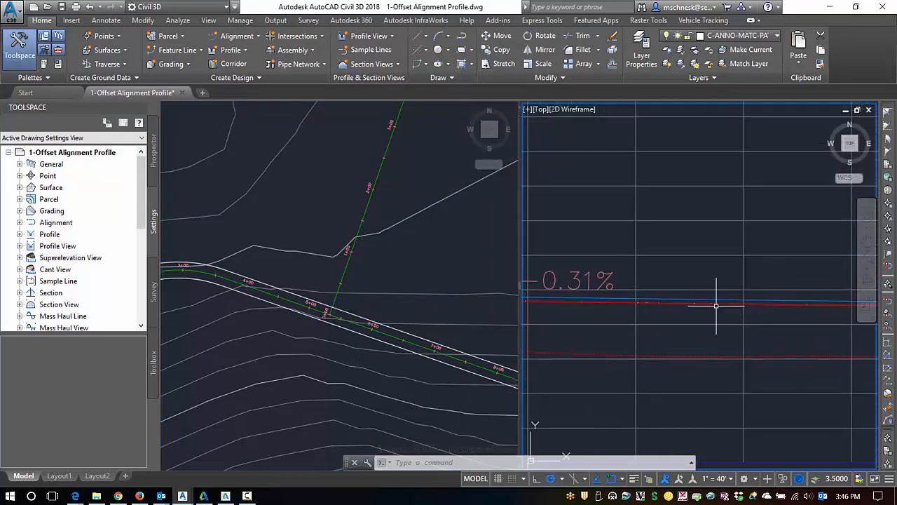
scroll(693, 302, "up", 2)
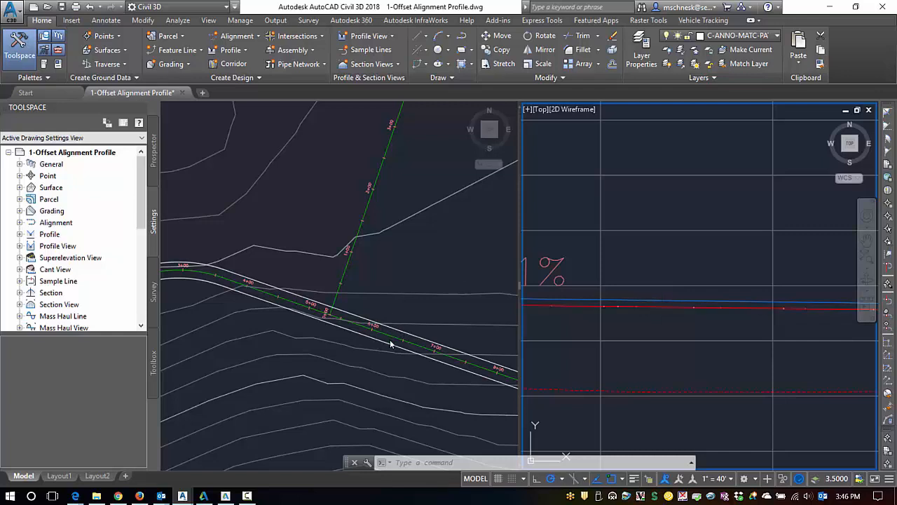
scroll(622, 322, "down", 3)
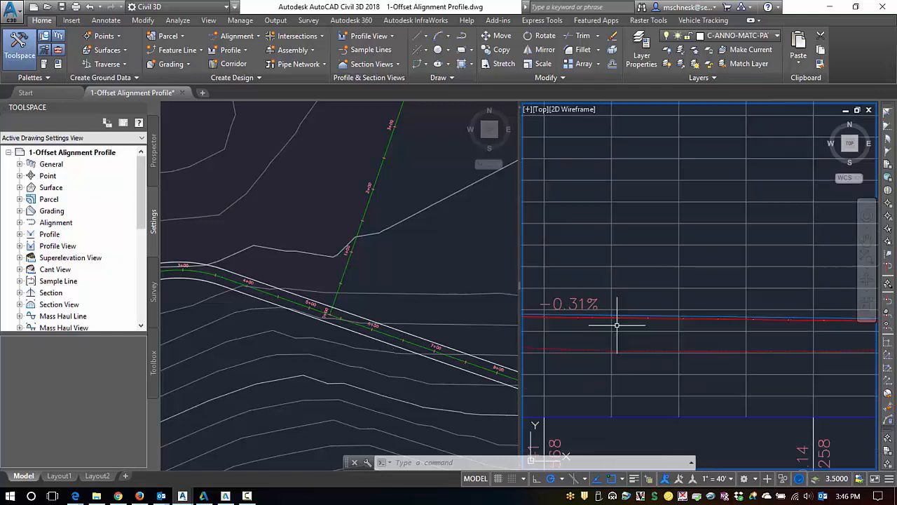
scroll(589, 323, "up", 3)
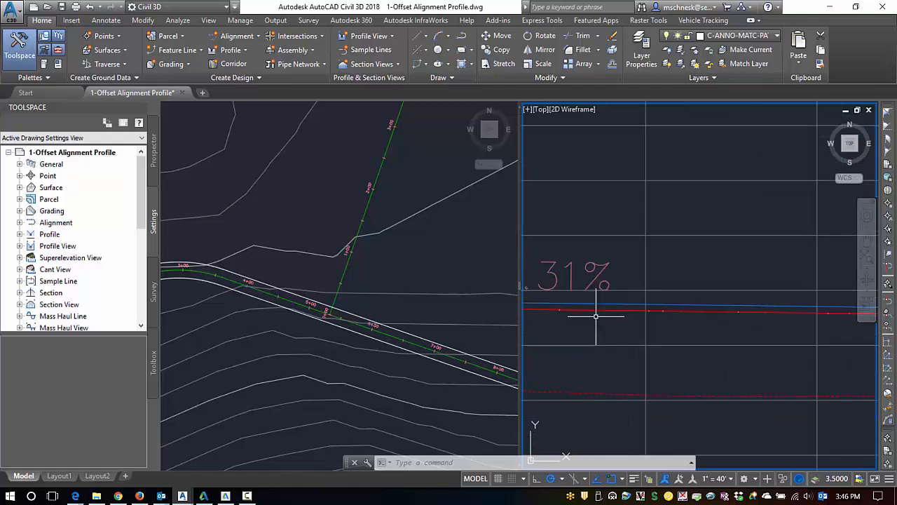
left_click(411, 332)
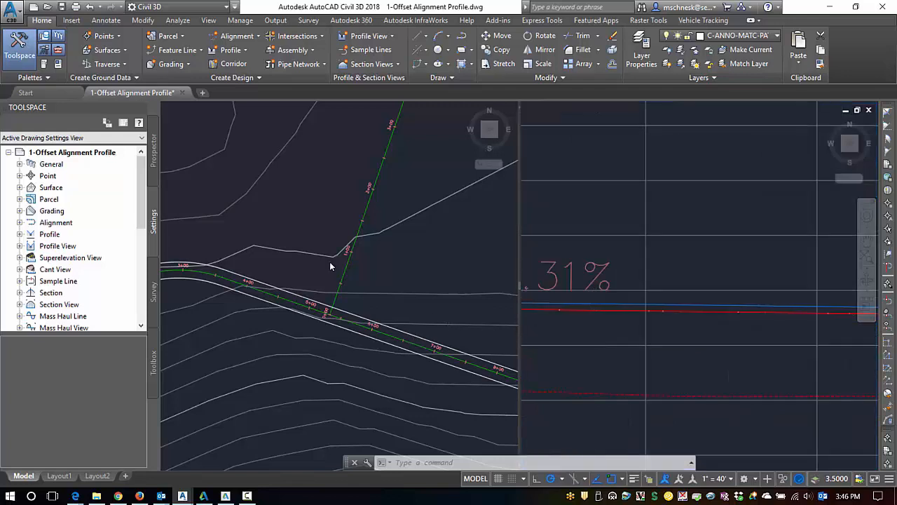
left_click(408, 333)
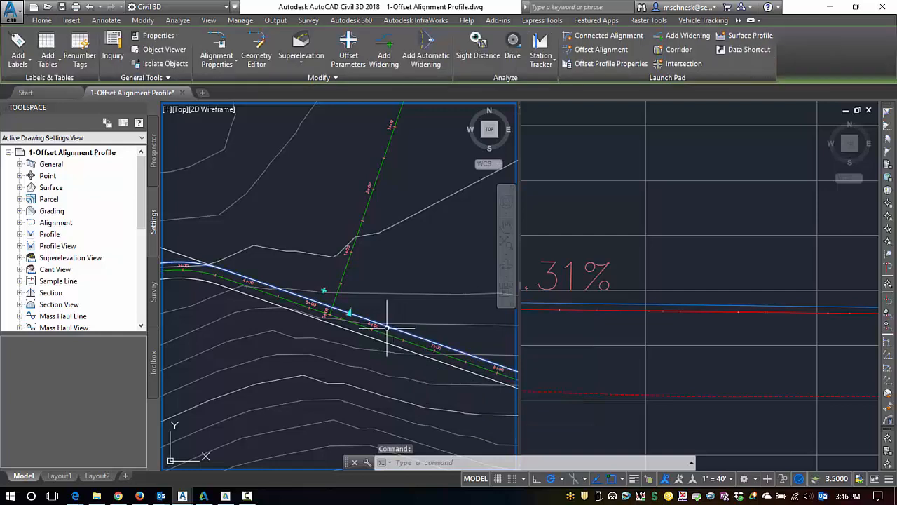
left_click(349, 313)
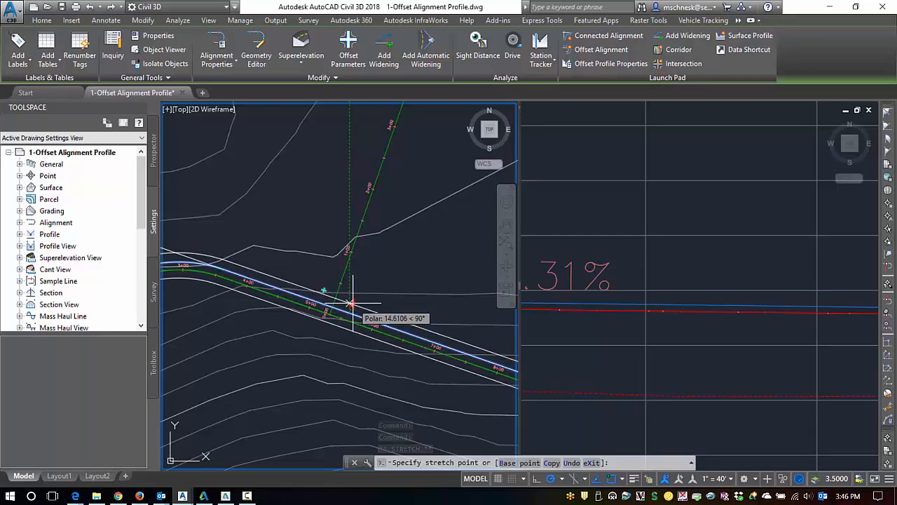
left_click(351, 303)
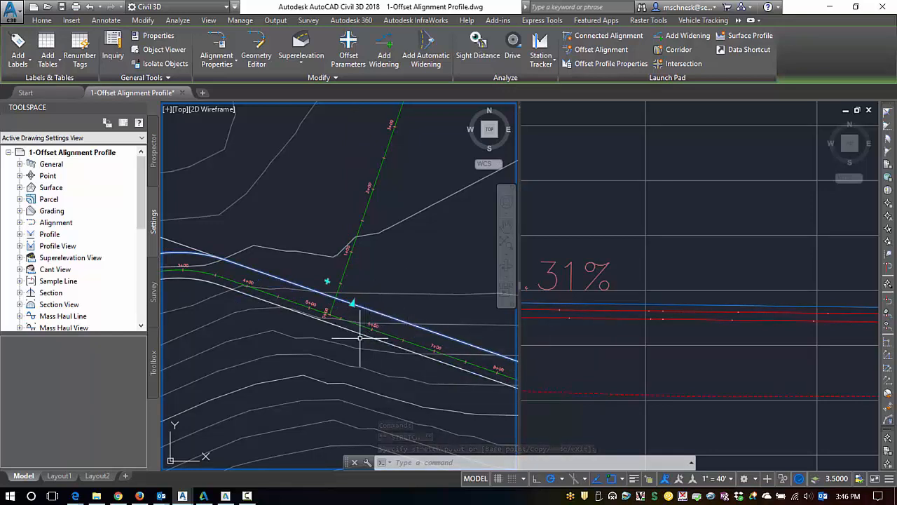
Lower the PVI at station 4+93.23 on the finished-grade centerline profile in the Barrington_Ave profile view
left_click(587, 340)
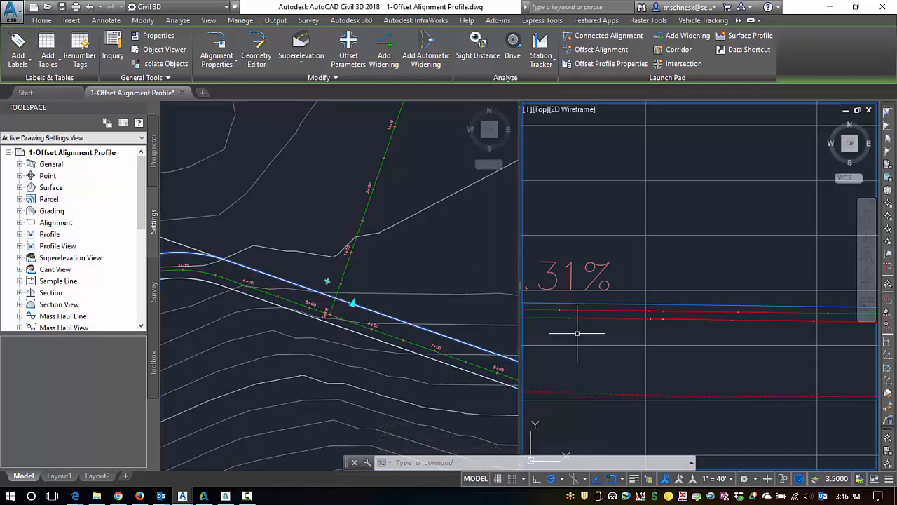
scroll(582, 350, "down", 5)
scroll(710, 331, "up", 5)
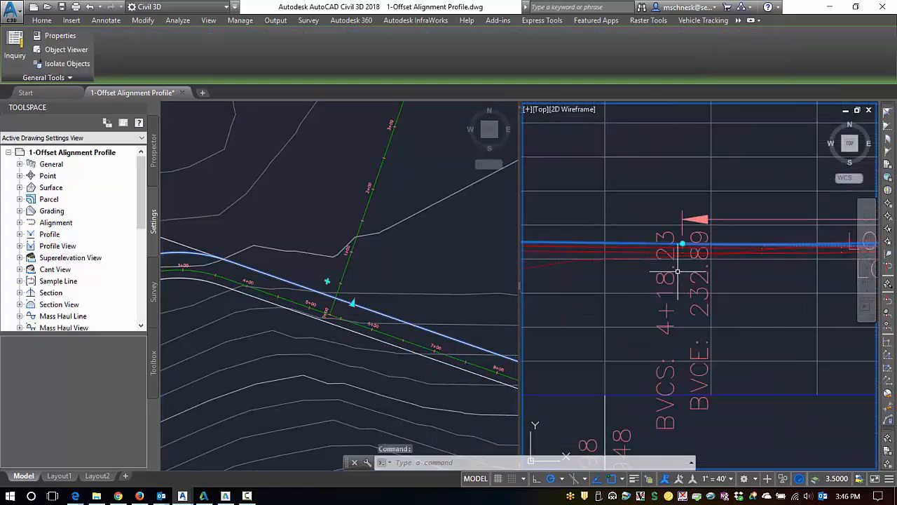
scroll(716, 245, "down", 3)
scroll(724, 245, "up", 4)
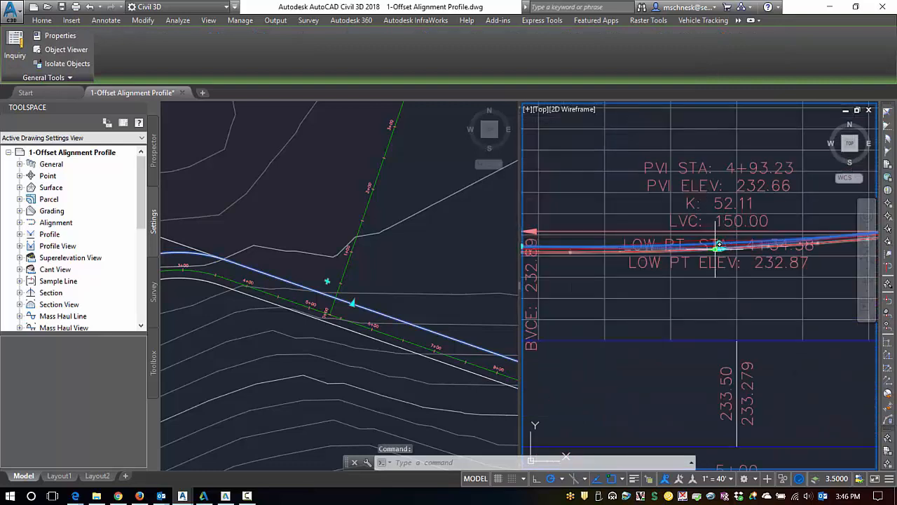
left_click(720, 245)
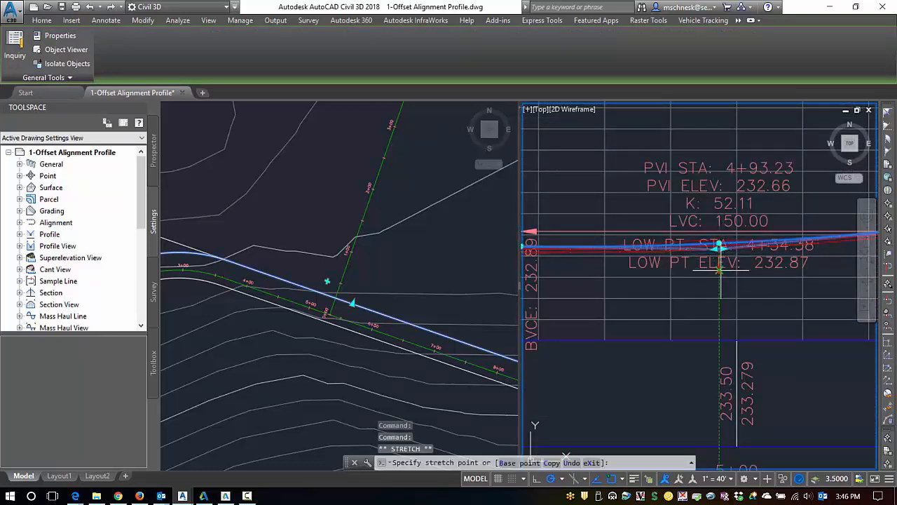
left_click(721, 281)
scroll(708, 291, "up", 4)
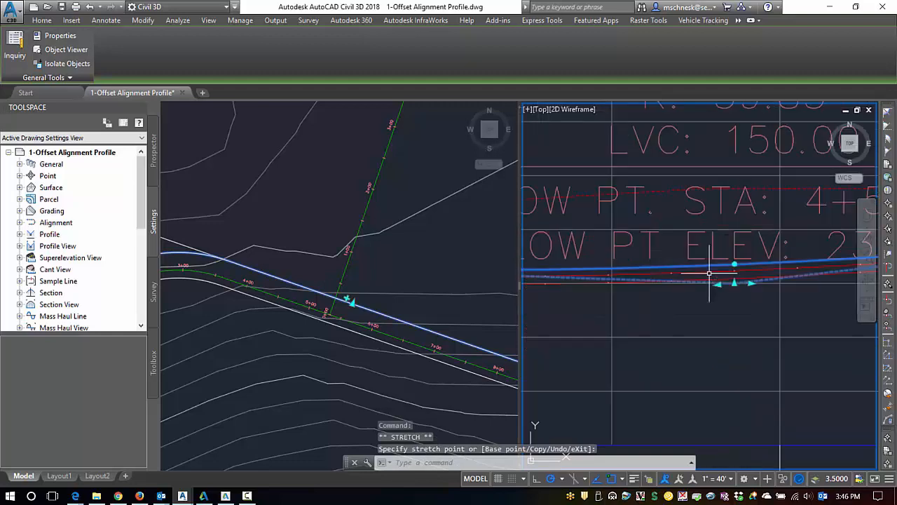
key("Escape")
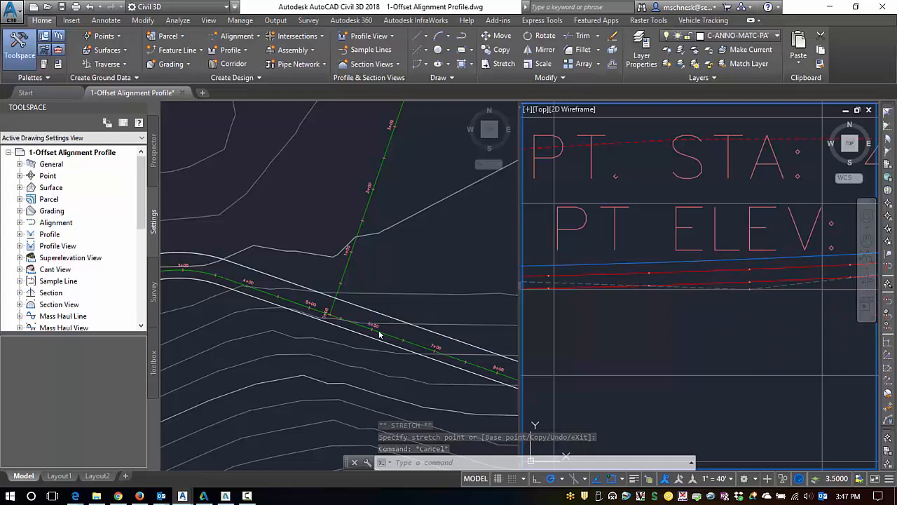
left_click(681, 304)
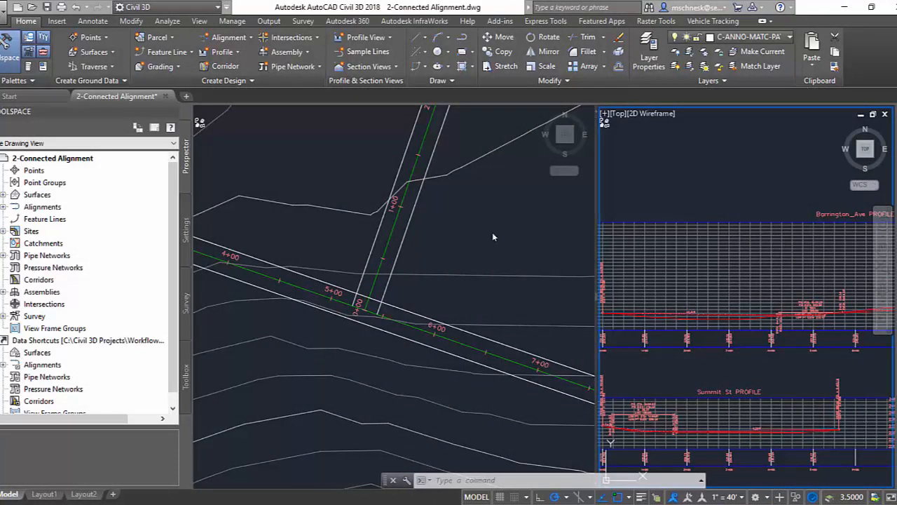
Start a connected alignment from the left Barrington_Ave offset to the left Summit St offset, located in the corner between the two roads
left_click(229, 37)
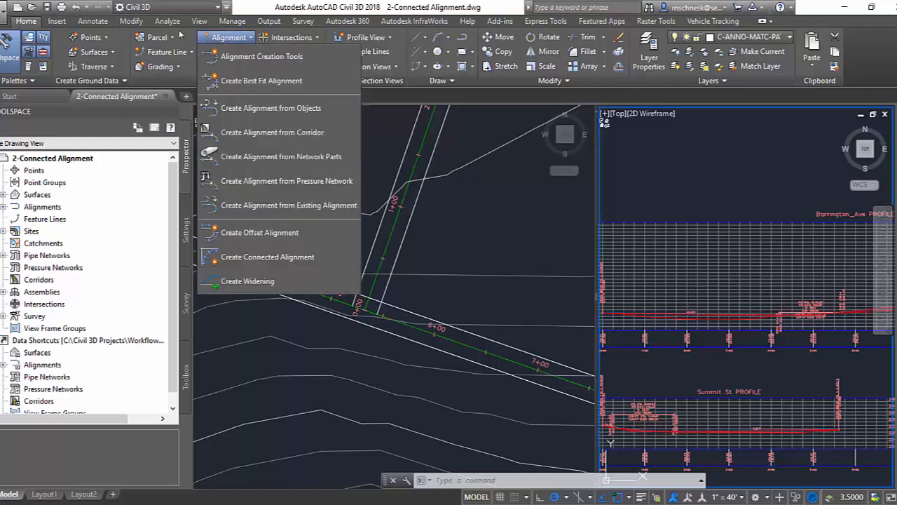
left_click(249, 261)
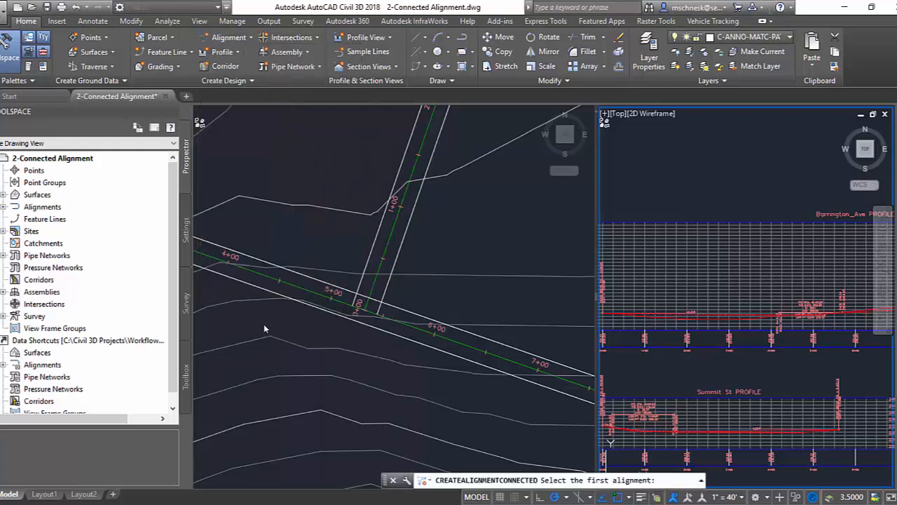
left_click(305, 258)
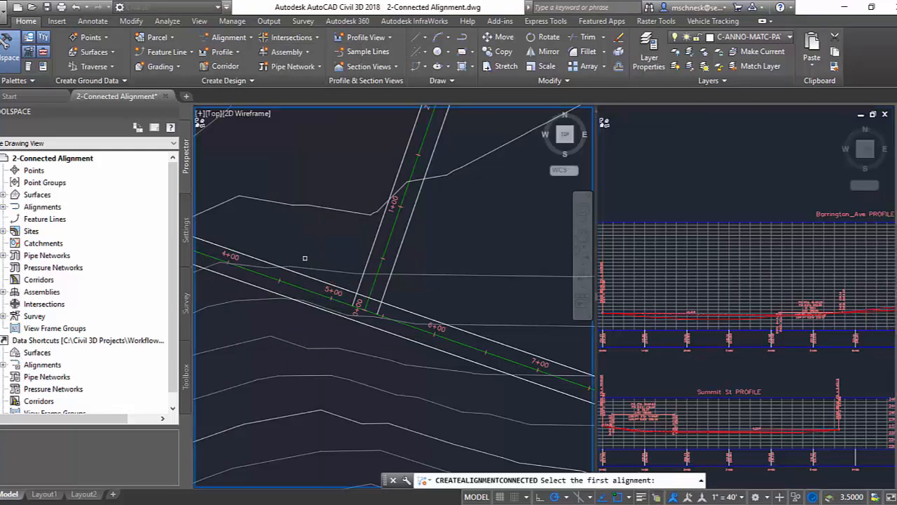
left_click(314, 279)
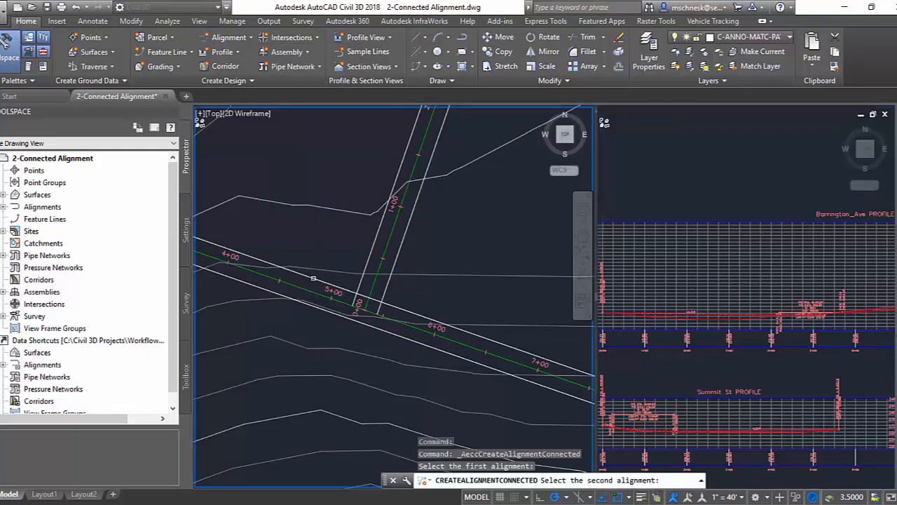
left_click(370, 247)
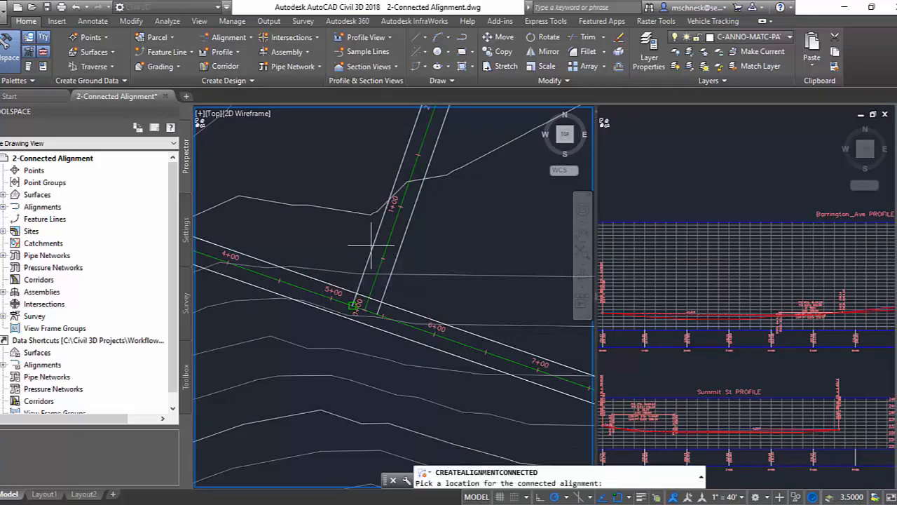
left_click(330, 240)
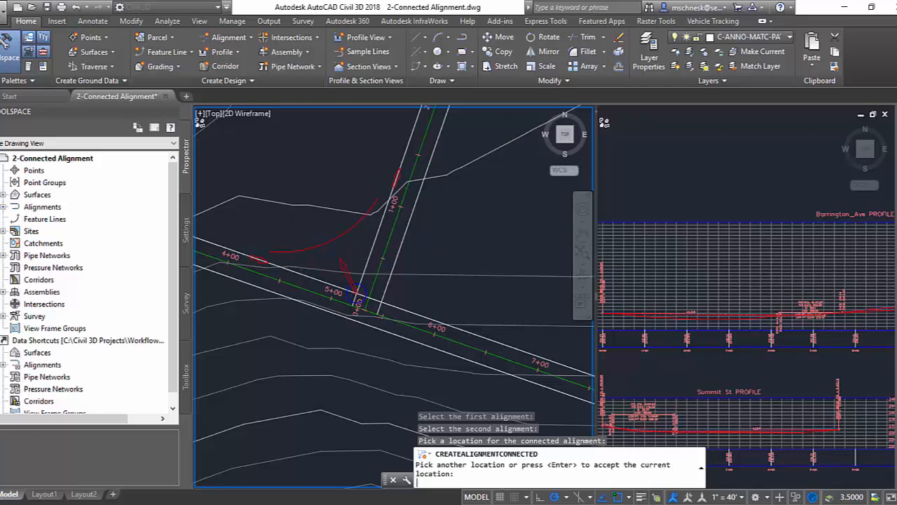
key("Return")
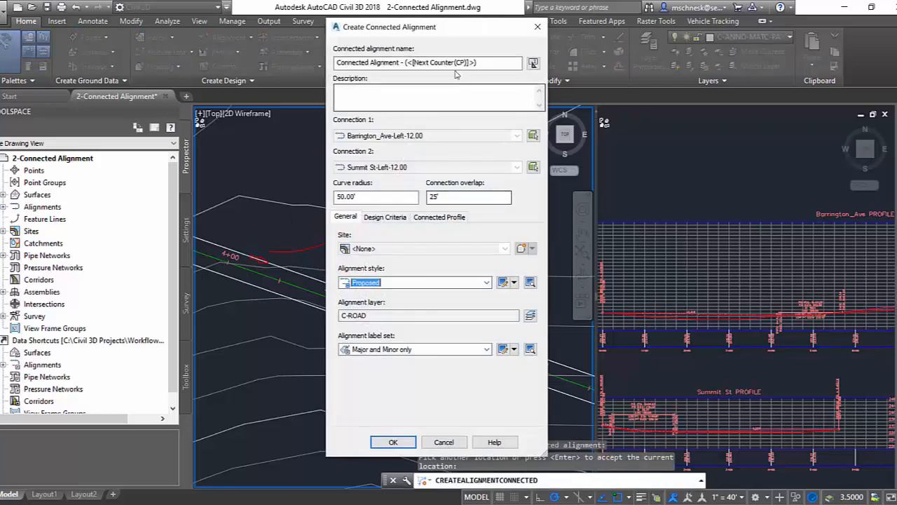
Create the connected alignment with 50.00' curve radius and 25' overlap, including a connected profile in Design Profile style with 200.00' parabola length
double_click(340, 205)
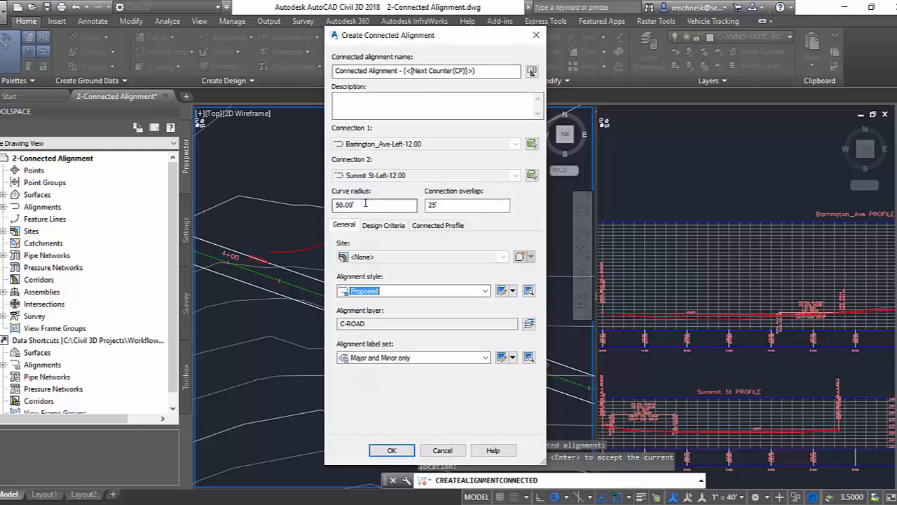
double_click(462, 204)
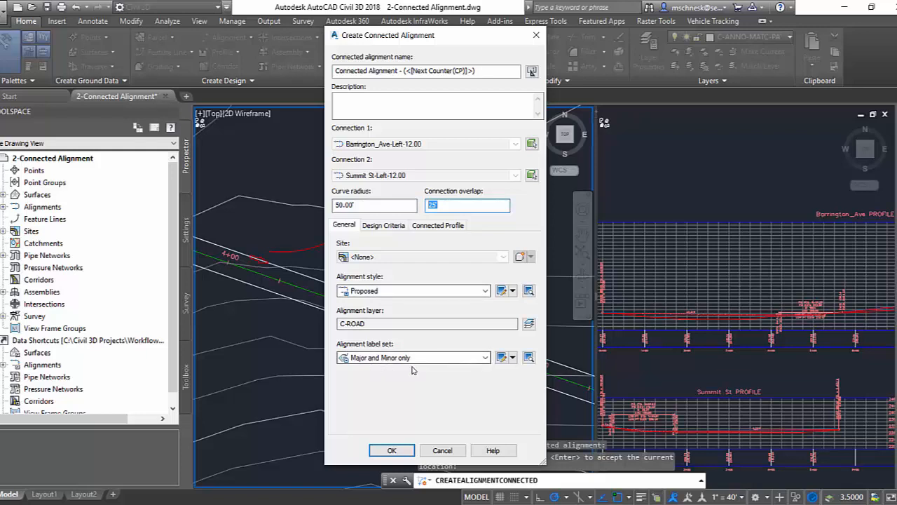
left_click(429, 226)
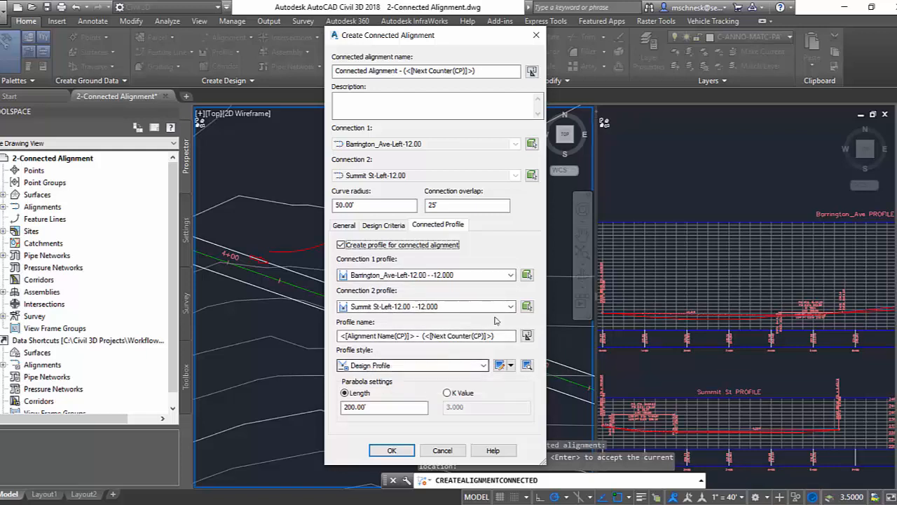
left_click(394, 450)
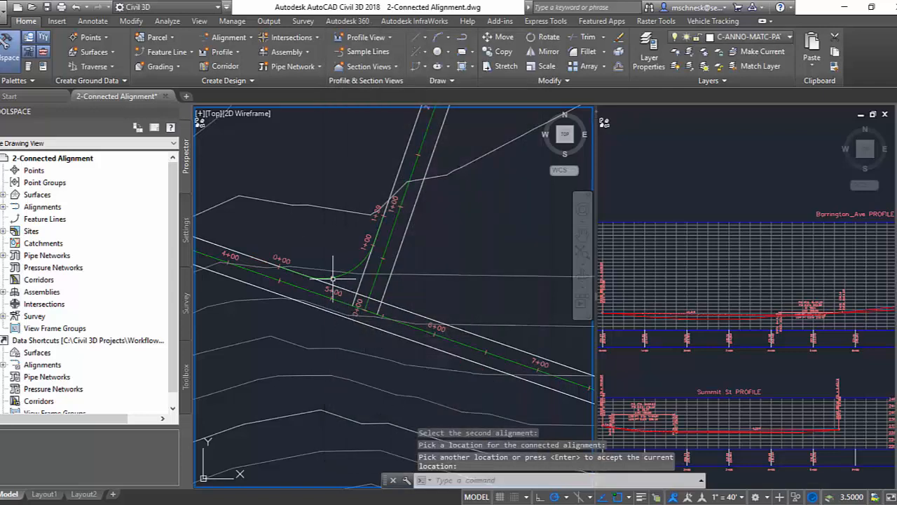
key("Return")
Stretch the left Barrington_Ave offset alignment farther from the centerline so the connected alignment has to follow it
left_click(413, 310)
left_click(398, 307)
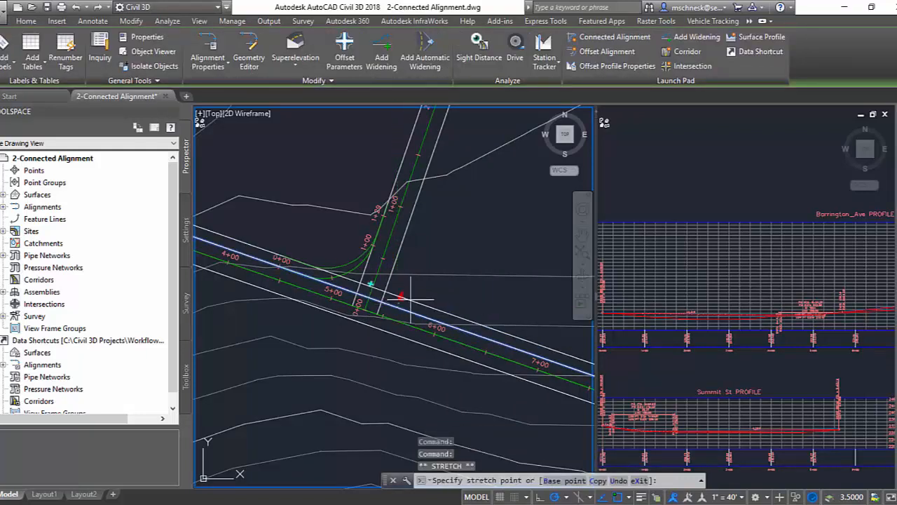
left_click(430, 292)
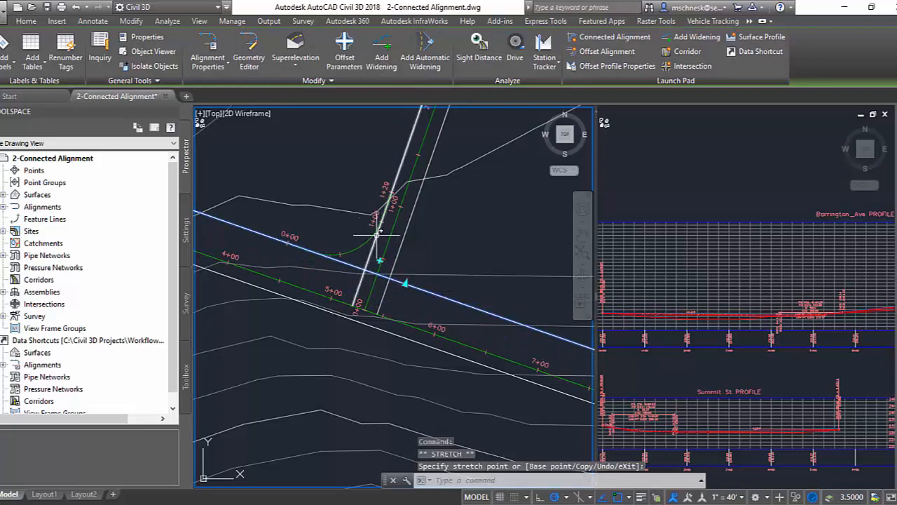
Enlarge the arc radius of the connected alignment at the corner of Barrington_Ave and Summit St
scroll(367, 240, "up", 1)
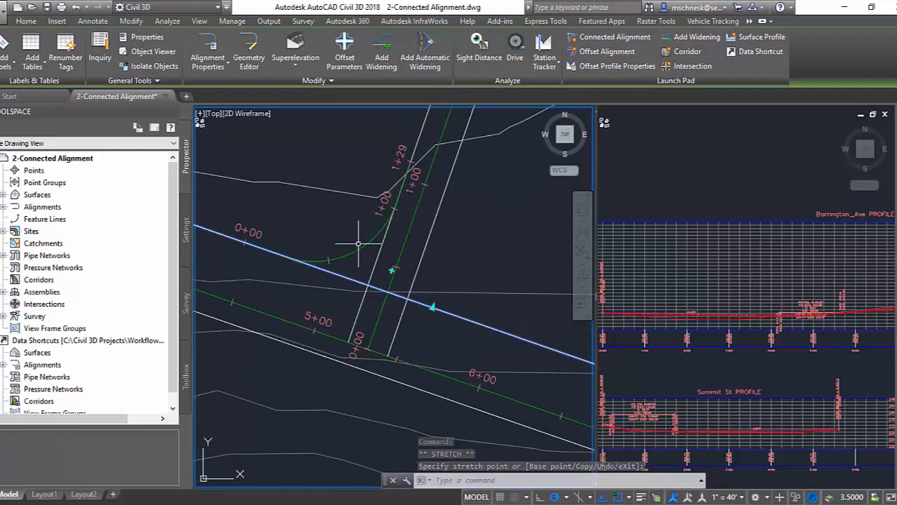
left_click(353, 252)
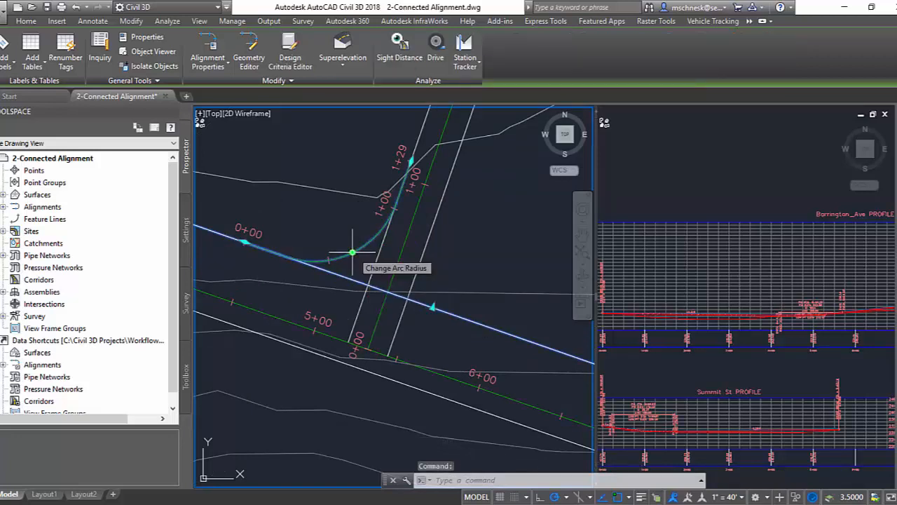
left_click(352, 251)
scroll(348, 232, "down", 2)
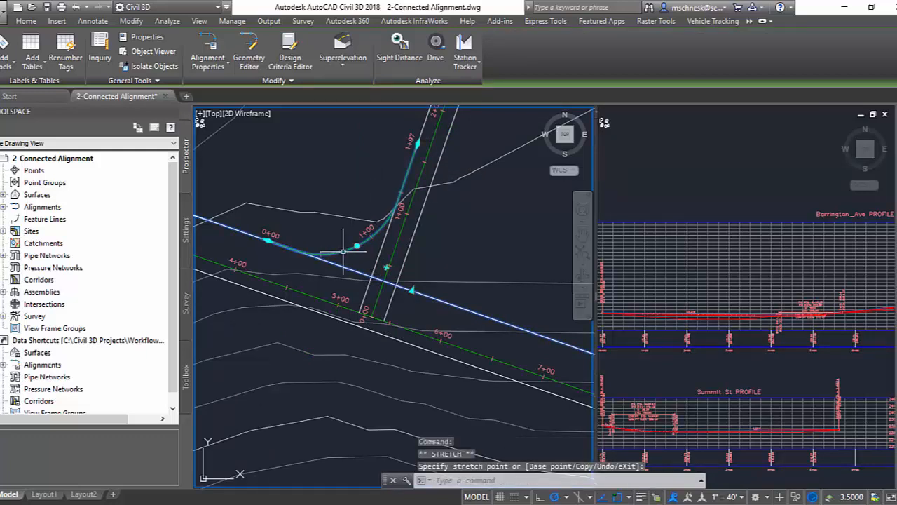
key("Escape")
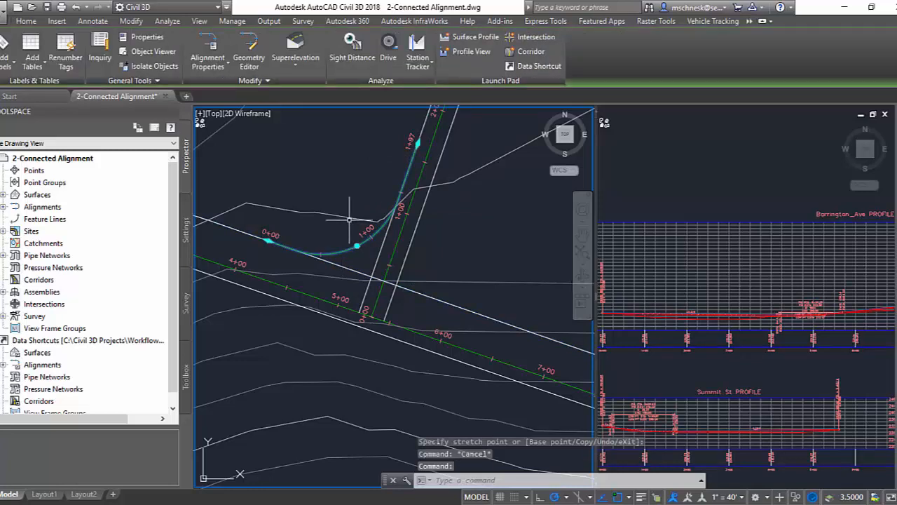
Create a profile view of the connected alignment with automatic height, placed above the Barrington_Ave profile view
left_click(456, 53)
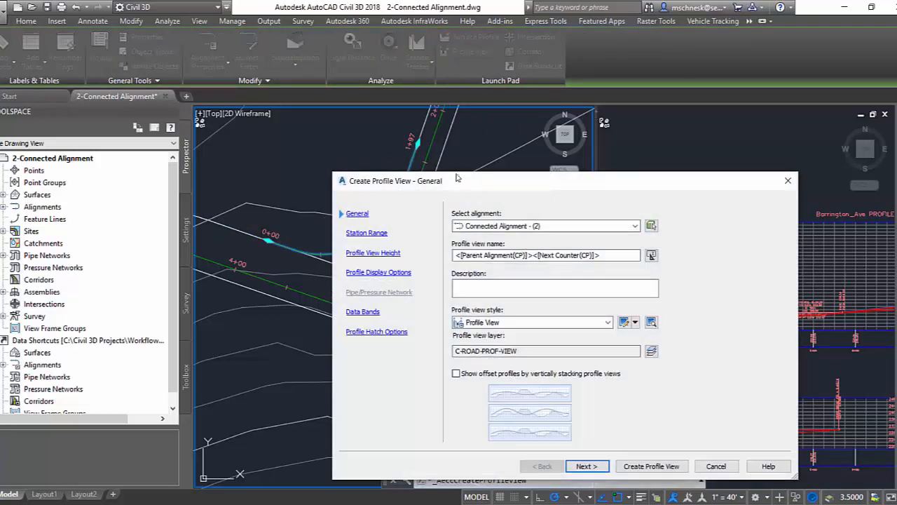
left_click_drag(456, 178, 472, 138)
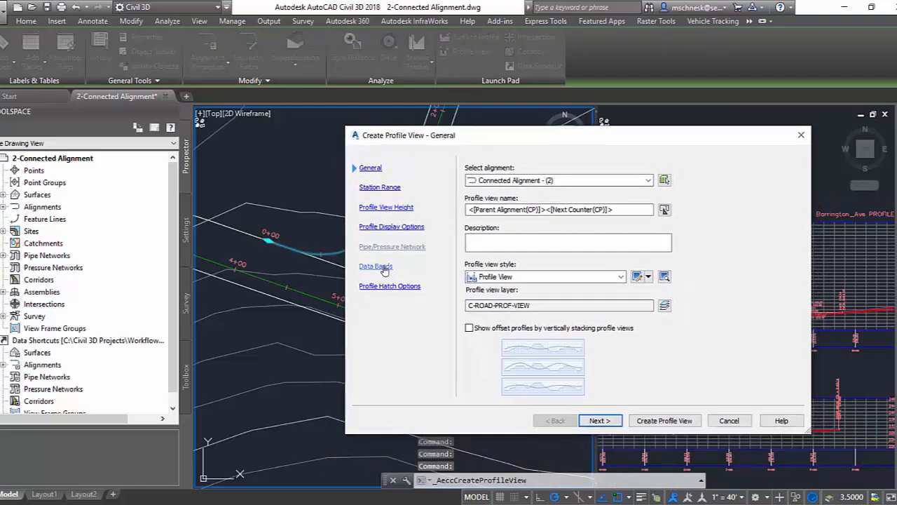
left_click(387, 208)
left_click(478, 187)
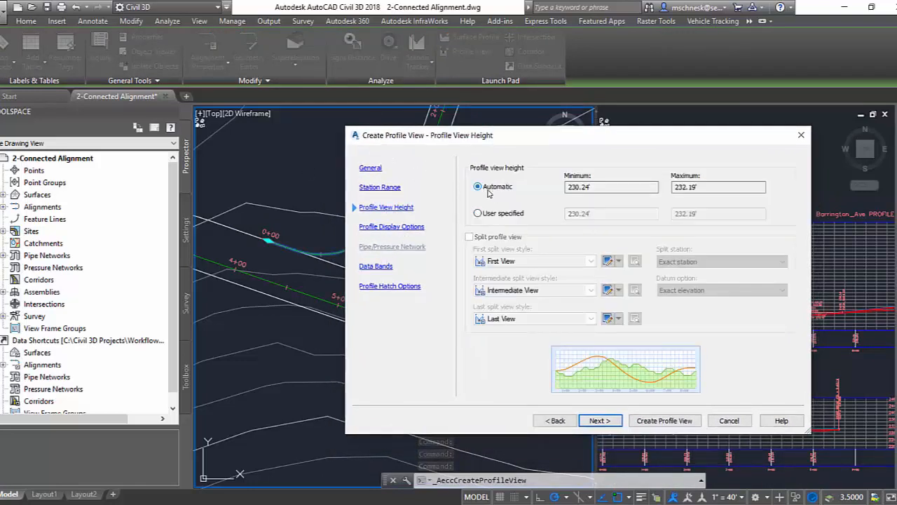
left_click(664, 421)
left_click(655, 183)
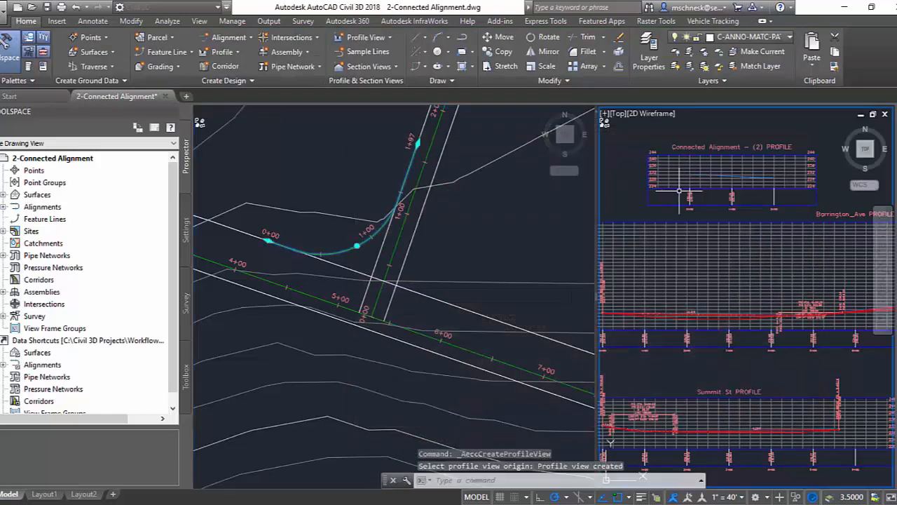
scroll(657, 186, "up", 3)
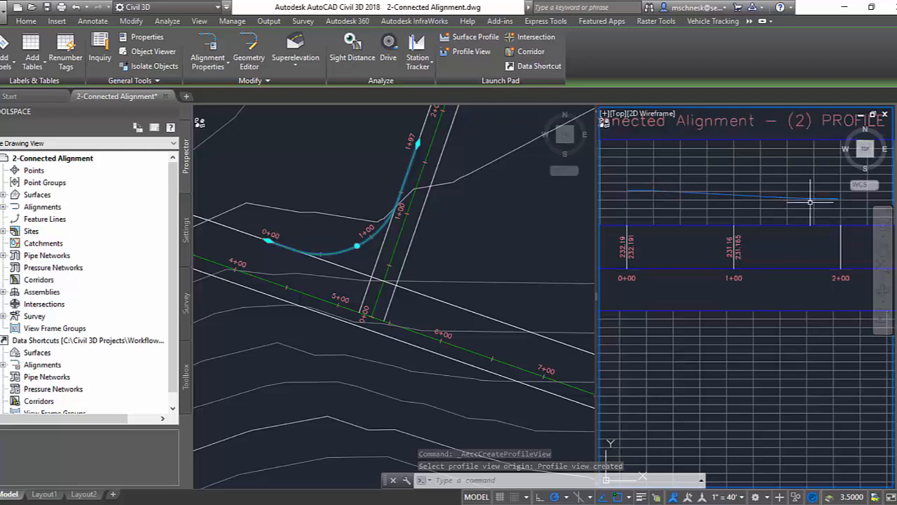
left_click(458, 239)
mouse_move(451, 243)
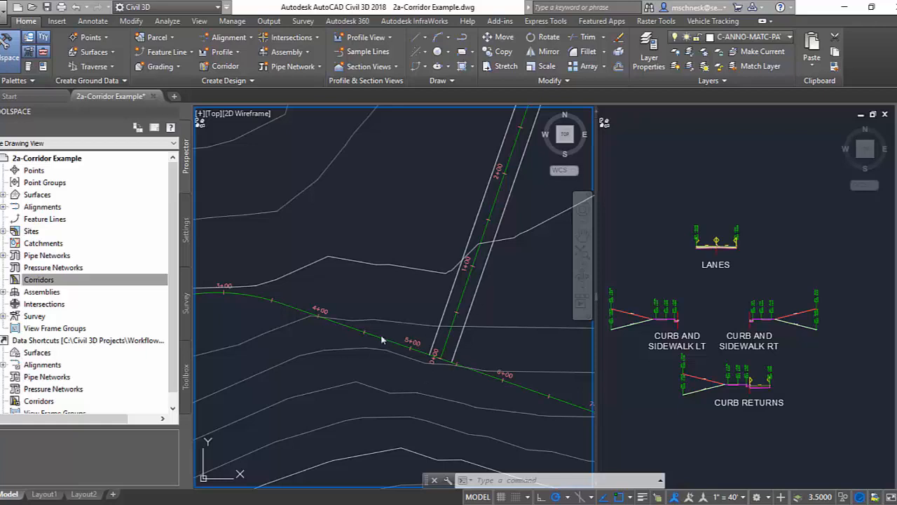
Start a corridor named Barrington-Summit in the 2a-Corridor Example drawing, using the Barrington_Ave alignment and the FG Barrington Ave profile
scroll(382, 340, "down", 4)
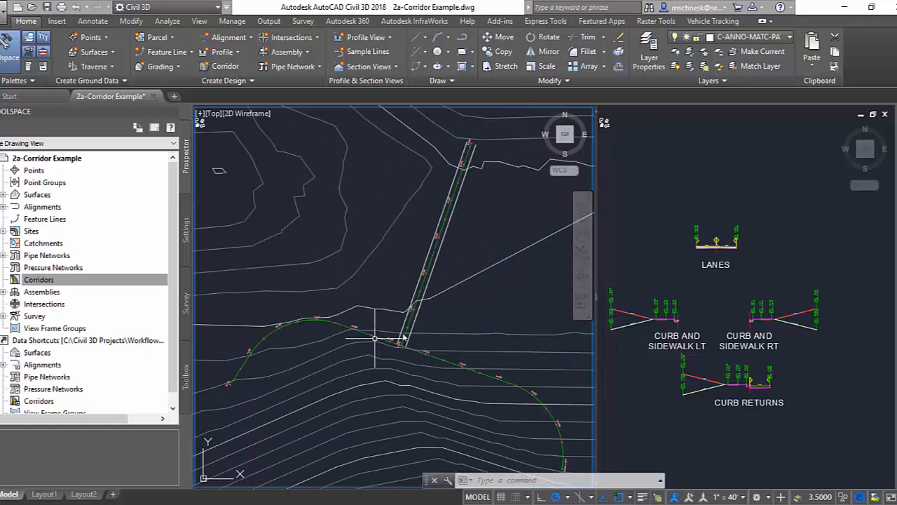
scroll(403, 338, "up", 3)
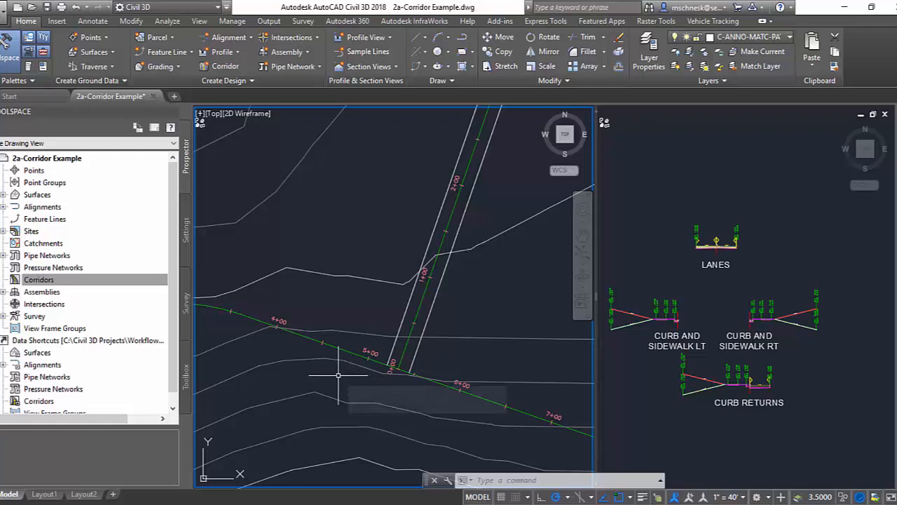
left_click(220, 66)
left_click(450, 81)
mouse_move(433, 83)
left_mouse_down()
mouse_move(417, 82)
mouse_move(431, 84)
left_mouse_up()
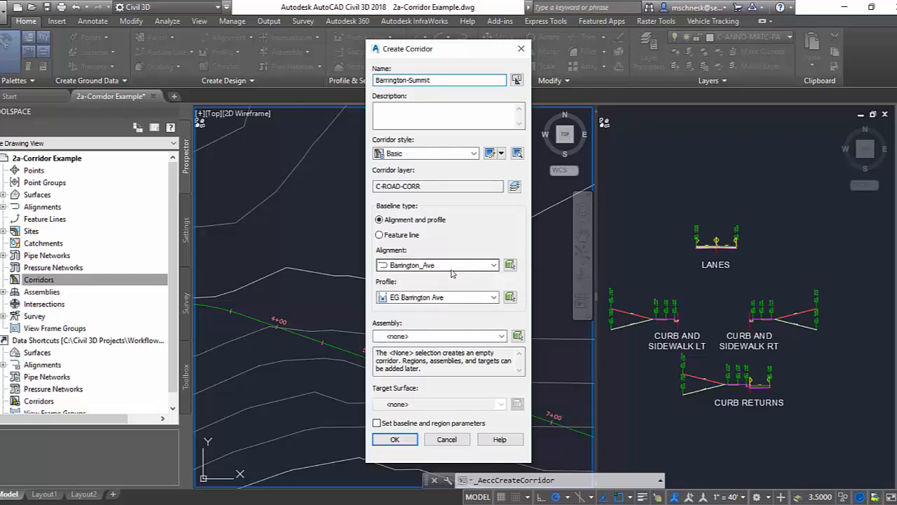
left_click(439, 297)
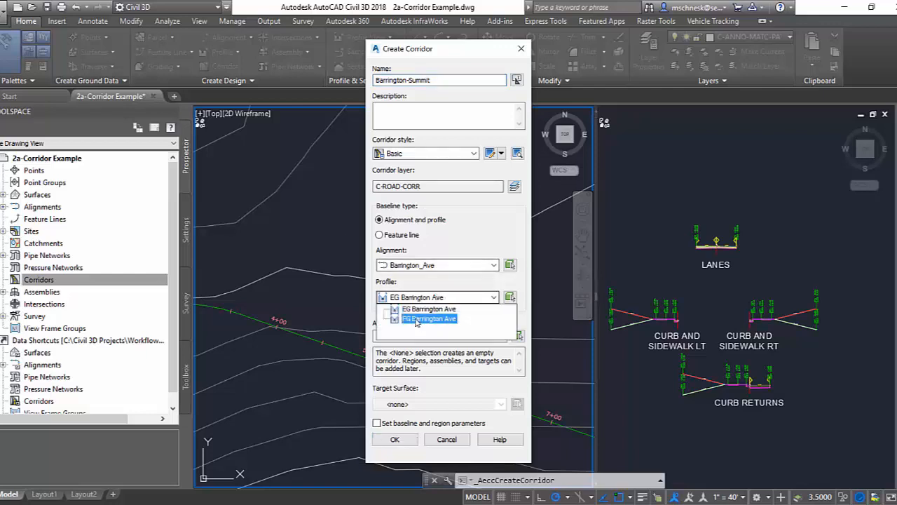
left_click(420, 319)
Assign the Full Lanes Only assembly and the Existing Ground target surface to the new corridor, and accept its definition
left_click(416, 336)
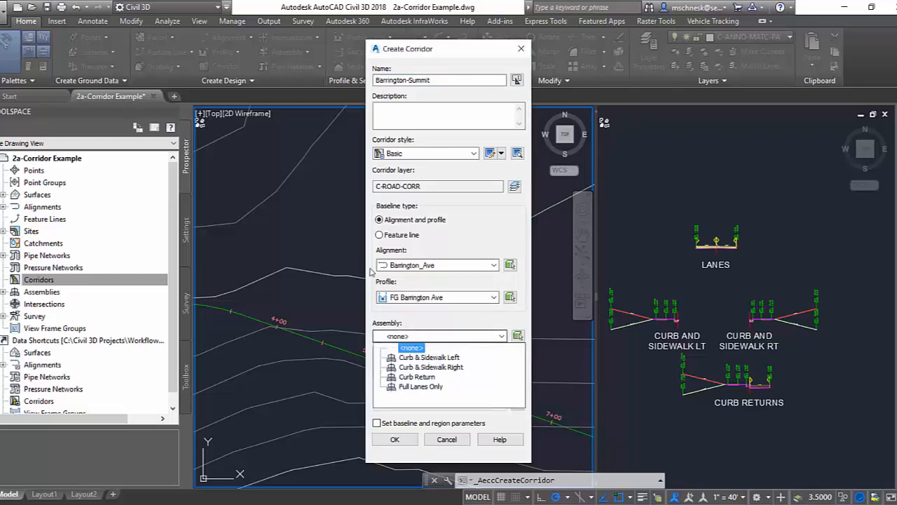
left_click(421, 386)
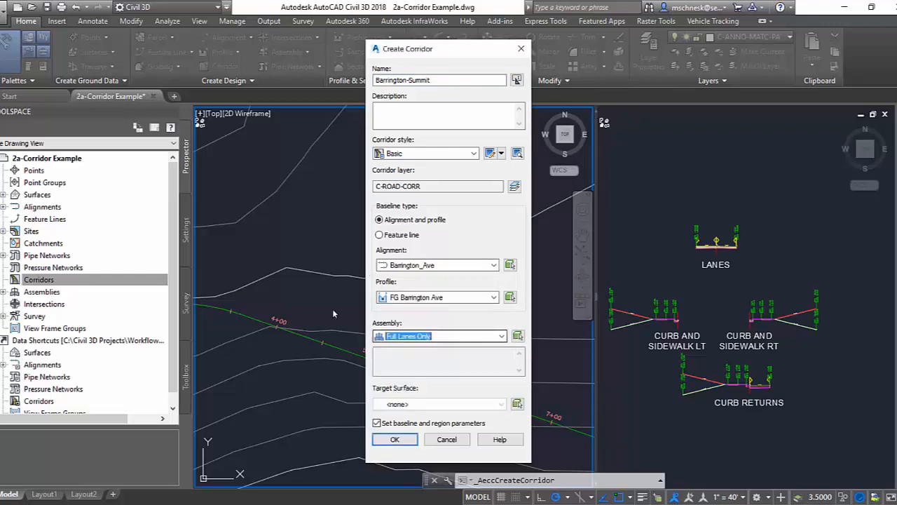
left_click(423, 405)
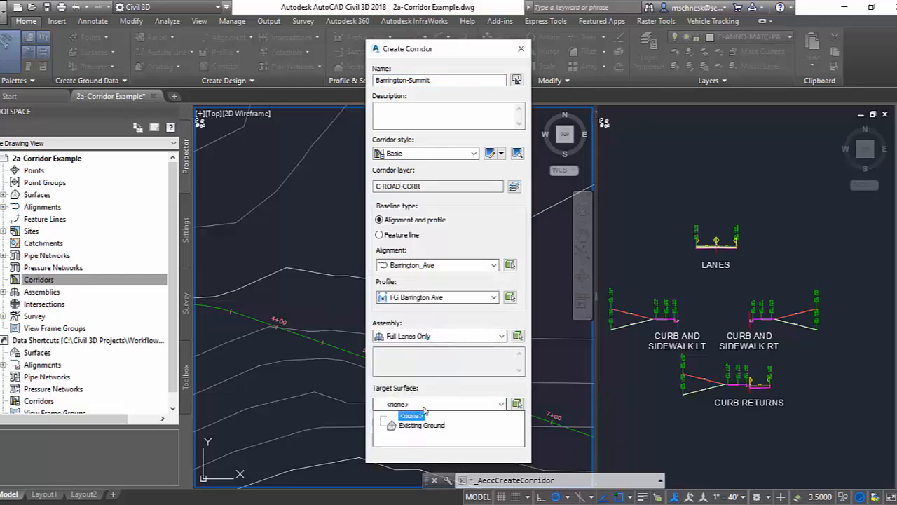
left_click(421, 425)
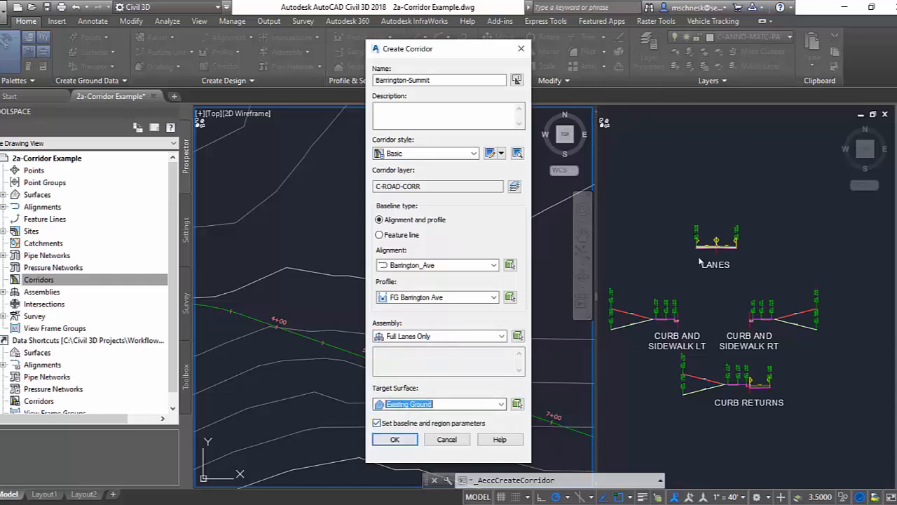
left_click(395, 440)
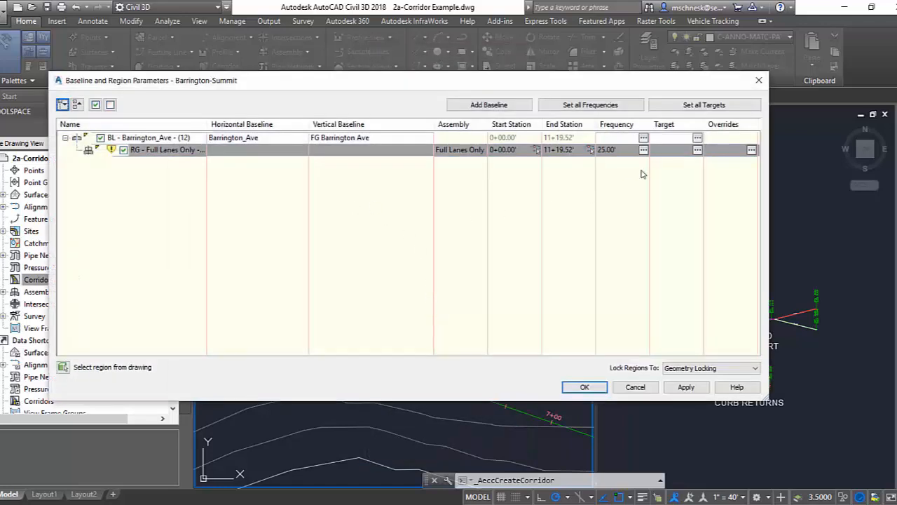
Set the Full Lanes Only region's assembly frequency along curves to By curvature and rebuild the corridor
left_click(644, 151)
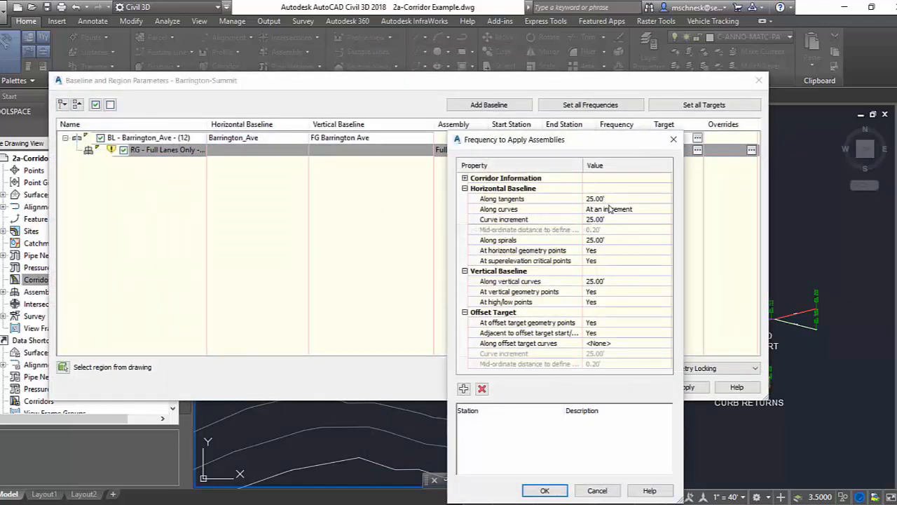
left_click(617, 210)
left_click(618, 210)
left_click(597, 237)
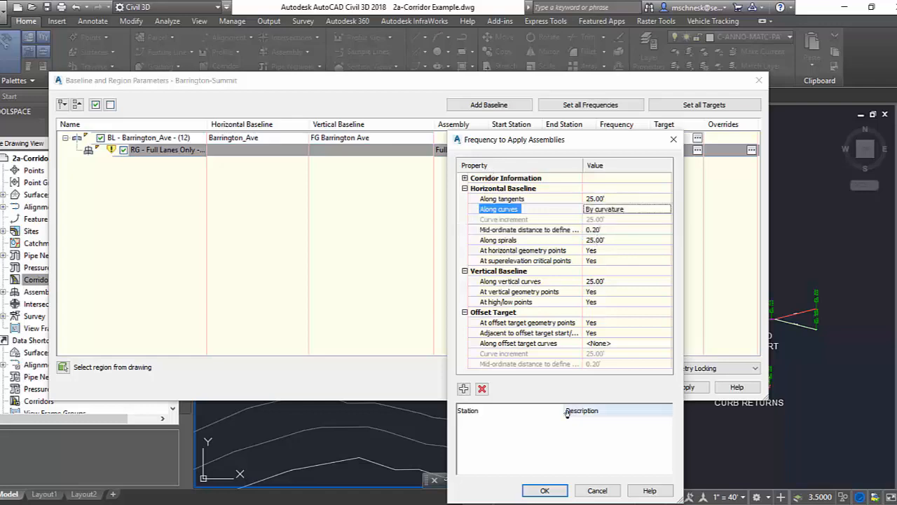
left_click(544, 490)
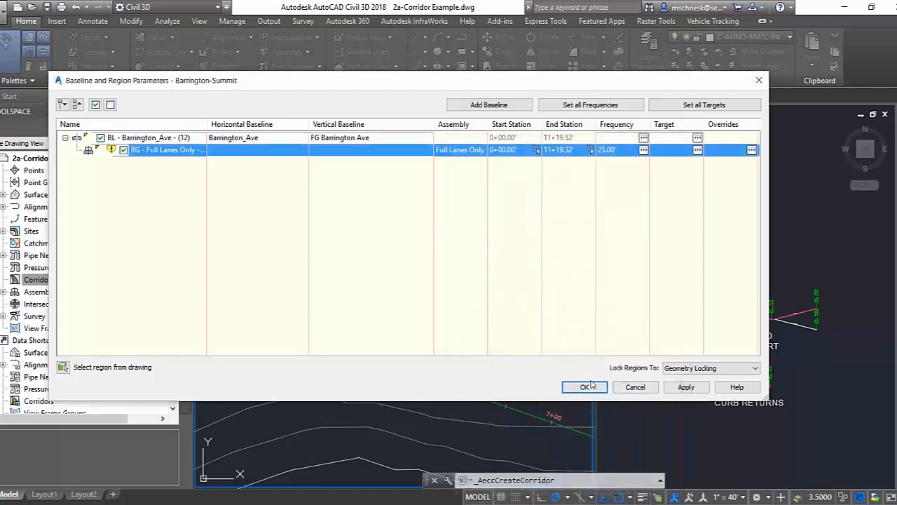
key("Return")
left_click(336, 223)
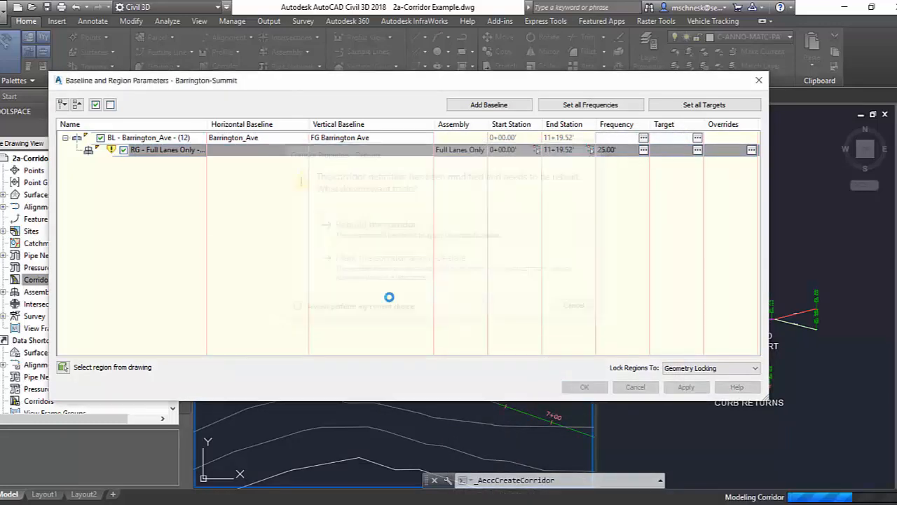
Start extracting feature lines from the Barrington-Summit corridor, collecting all of its feature lines in an enlarged list
mouse_move(319, 320)
middle_mouse_down()
mouse_move(465, 329)
mouse_move(356, 293)
middle_mouse_up()
mouse_move(460, 379)
middle_mouse_down()
mouse_move(380, 347)
mouse_move(465, 380)
middle_mouse_up()
middle_click_drag(357, 308, 381, 367)
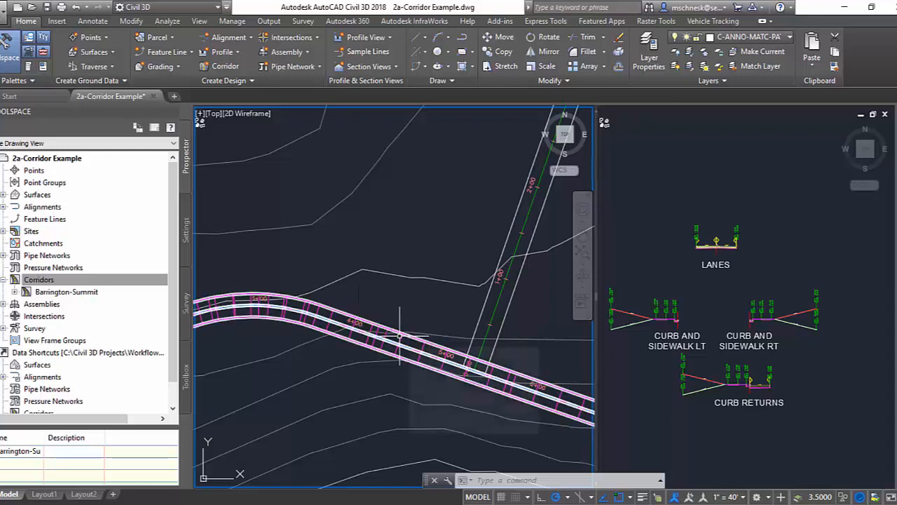
left_click(398, 336)
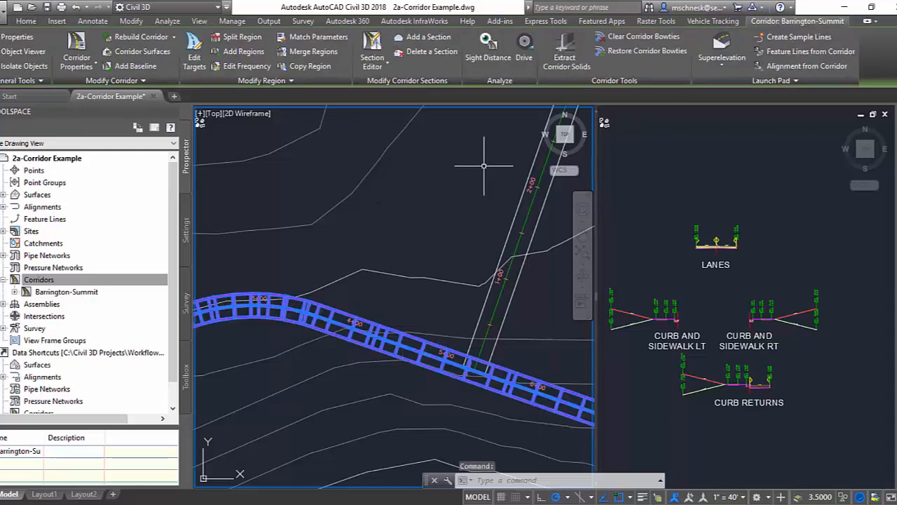
left_click(784, 52)
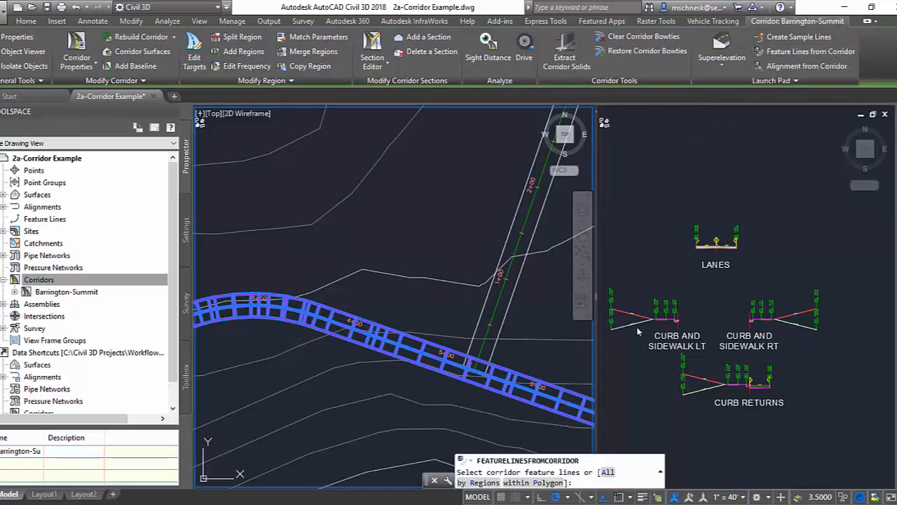
left_click(399, 340)
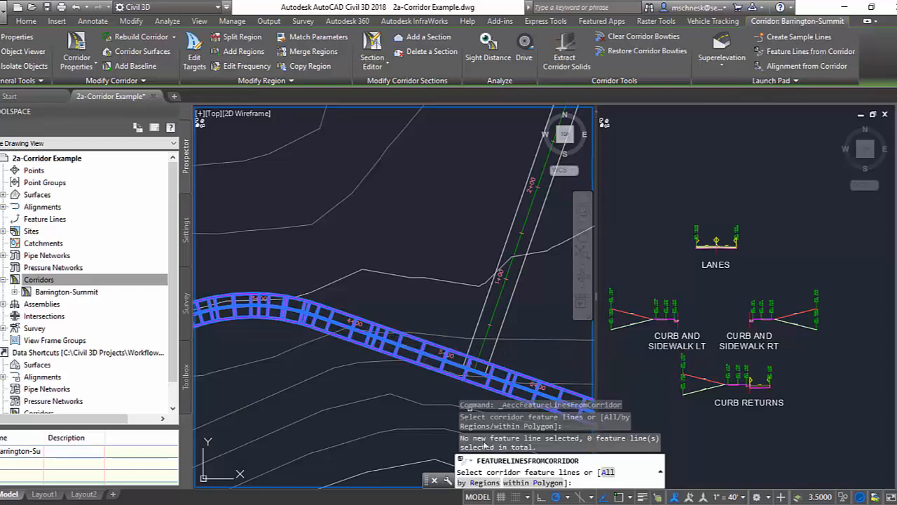
left_click(607, 472)
left_click_drag(504, 206, 399, 122)
left_click_drag(656, 369, 697, 418)
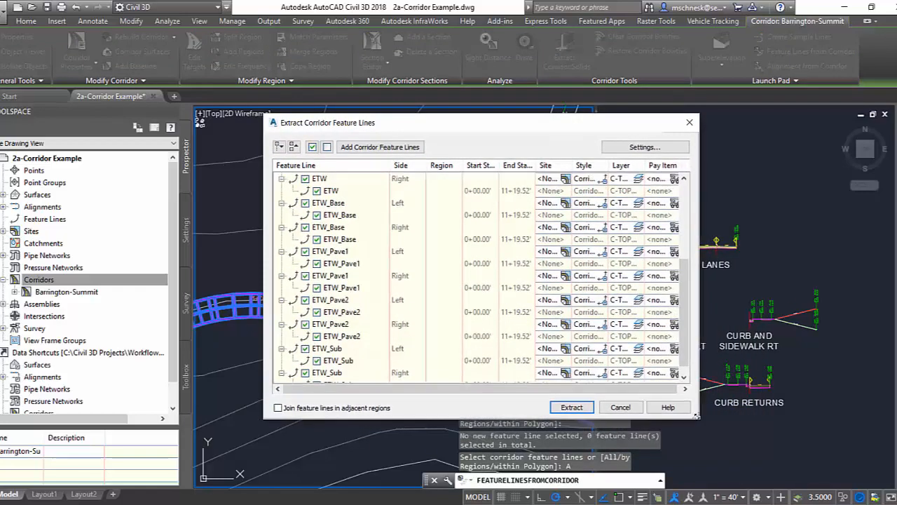
Extract only the left and right ETW feature lines, with a dynamic link to the corridor and smoothing applied
left_click(327, 149)
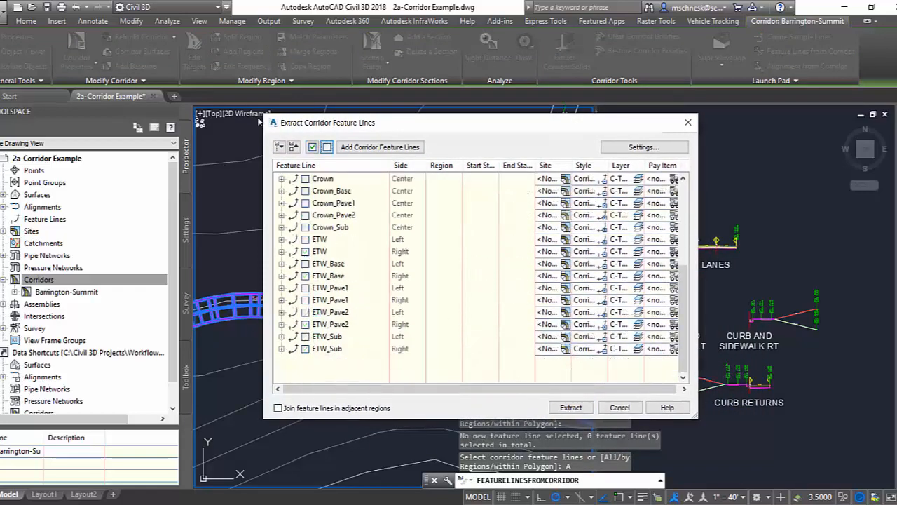
scroll(343, 224, "up", 2)
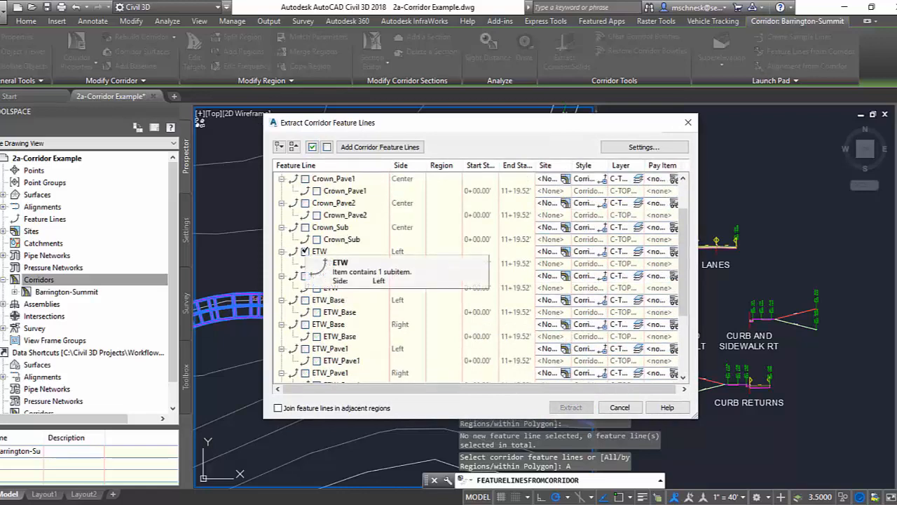
left_click(305, 251)
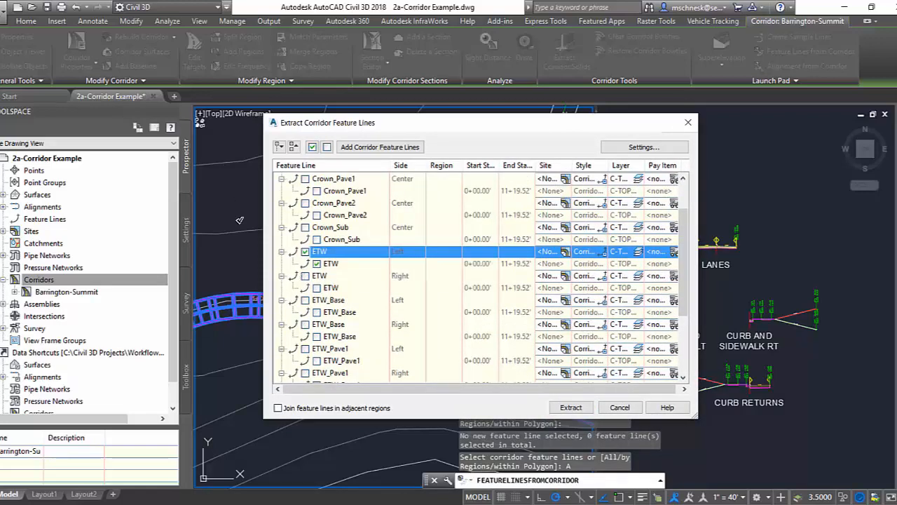
left_click(305, 276)
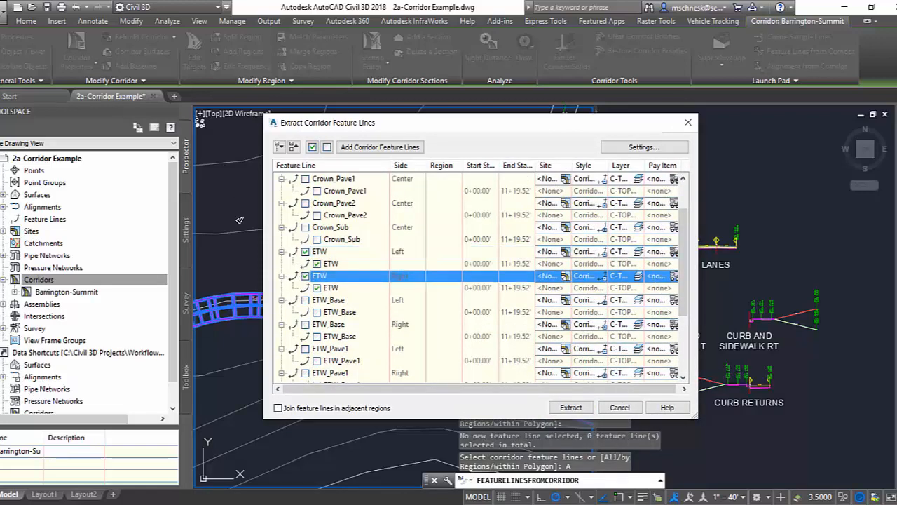
left_click(646, 149)
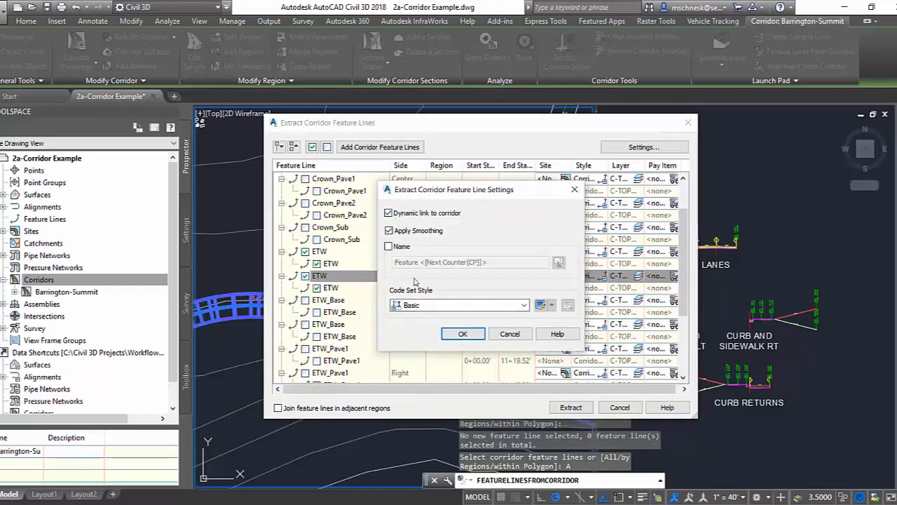
left_click(463, 333)
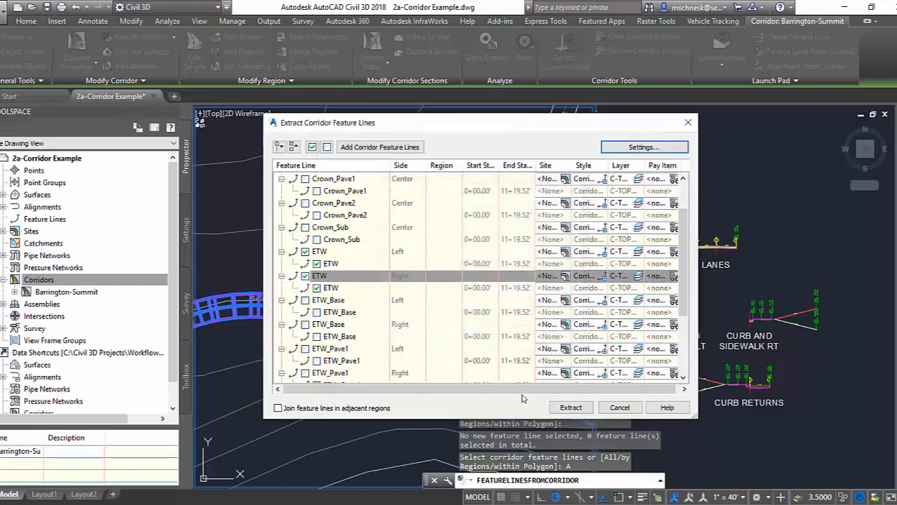
left_click(570, 407)
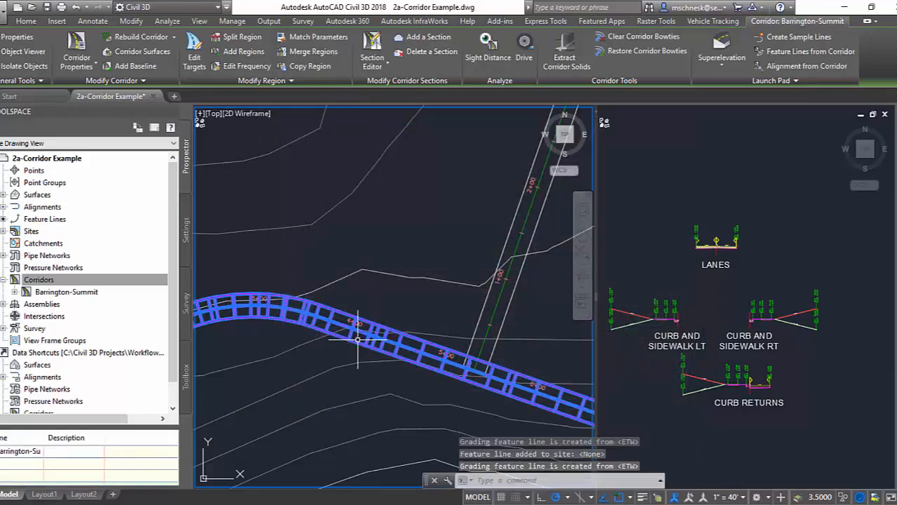
key("Escape")
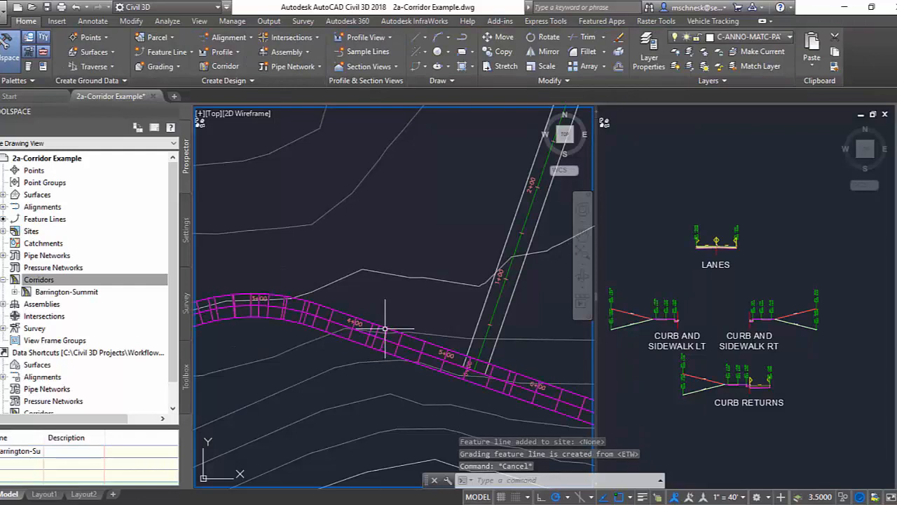
Add a feature line baseline to the Barrington-Summit corridor, picking the left edge-of-travelway feature line and naming it LT ETW
mouse_move(385, 327)
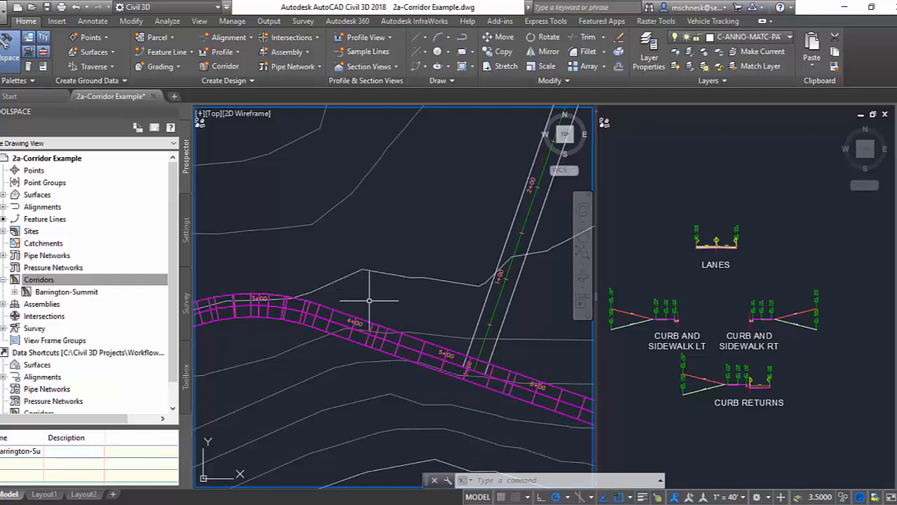
left_click(369, 329)
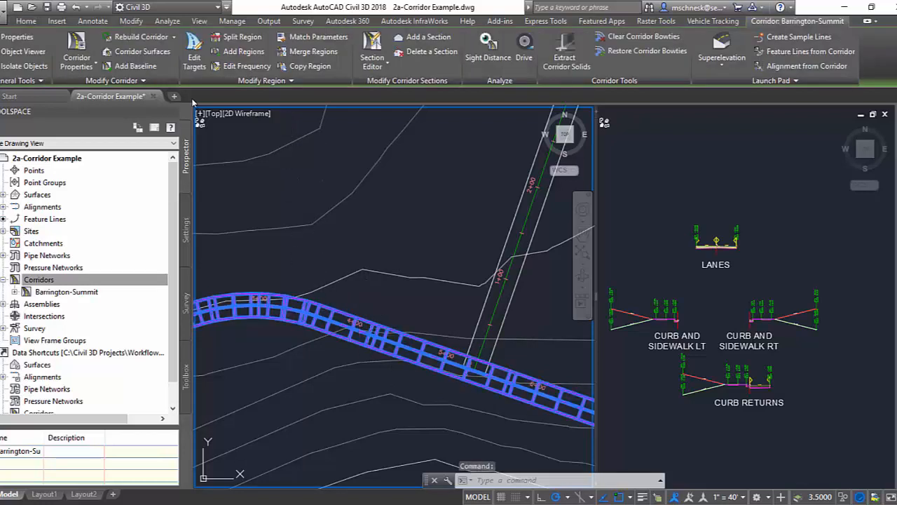
left_click(130, 66)
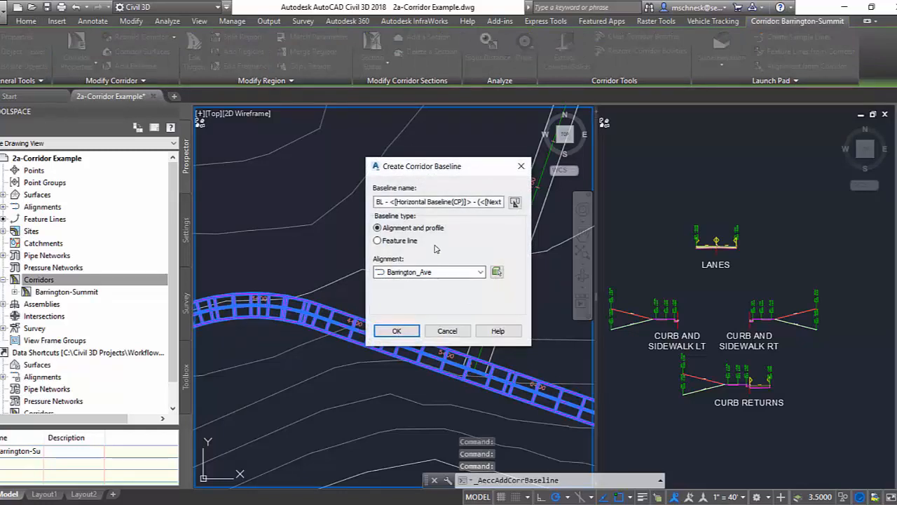
left_click(377, 241)
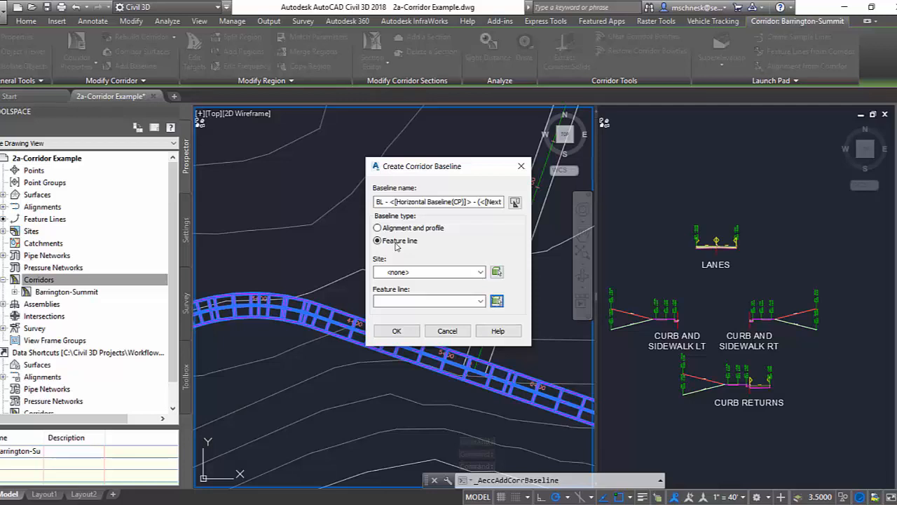
left_click(496, 301)
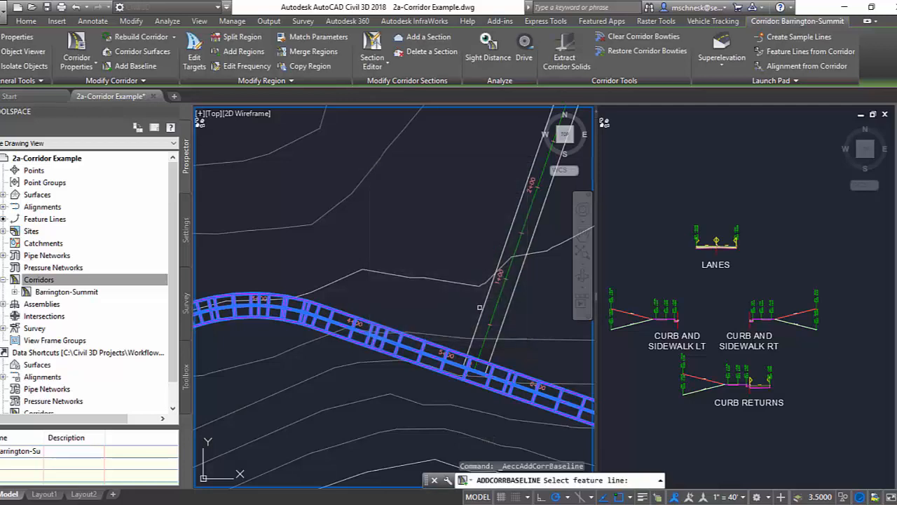
left_click(395, 327)
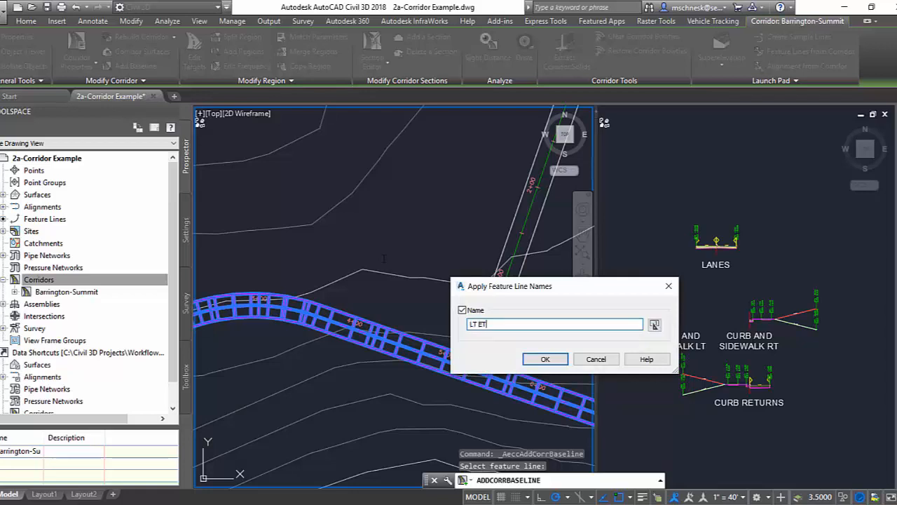
left_click(542, 359)
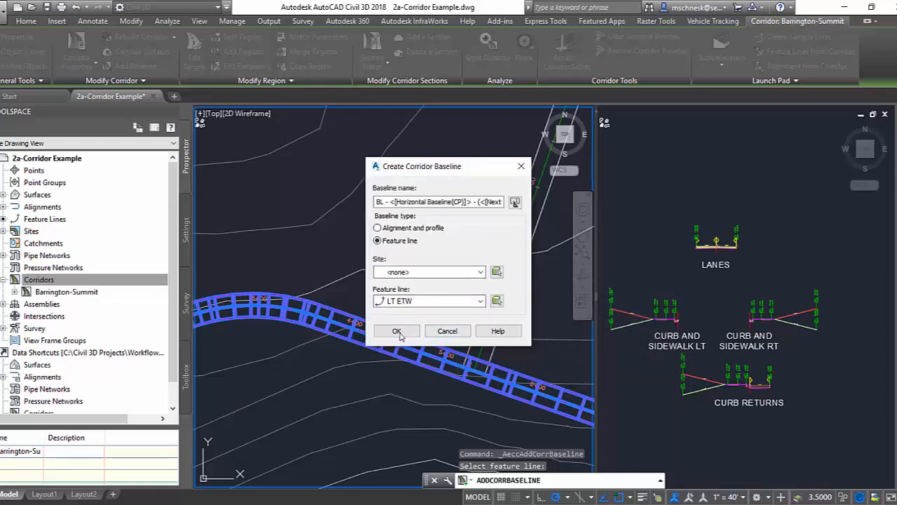
left_click(397, 332)
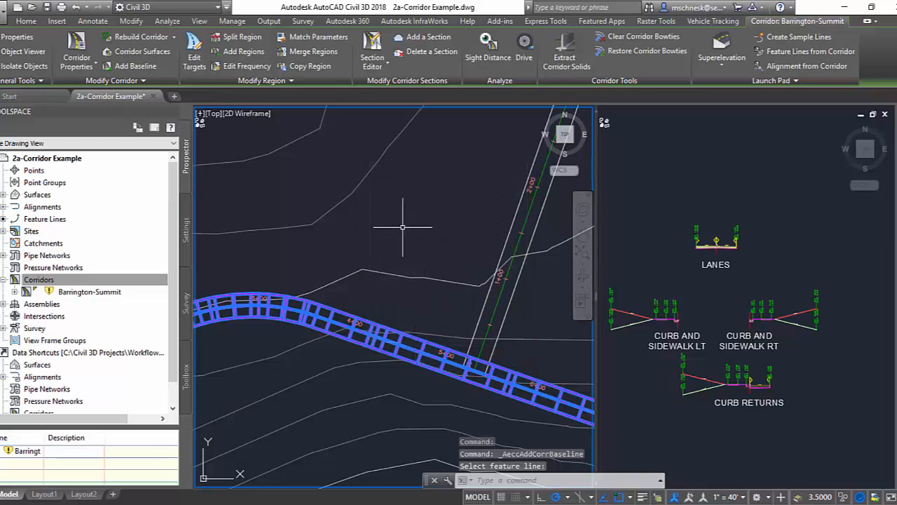
Add a region that fills the whole LT ETW baseline, using the Curb & Sidewalk Left assembly
left_click(241, 53)
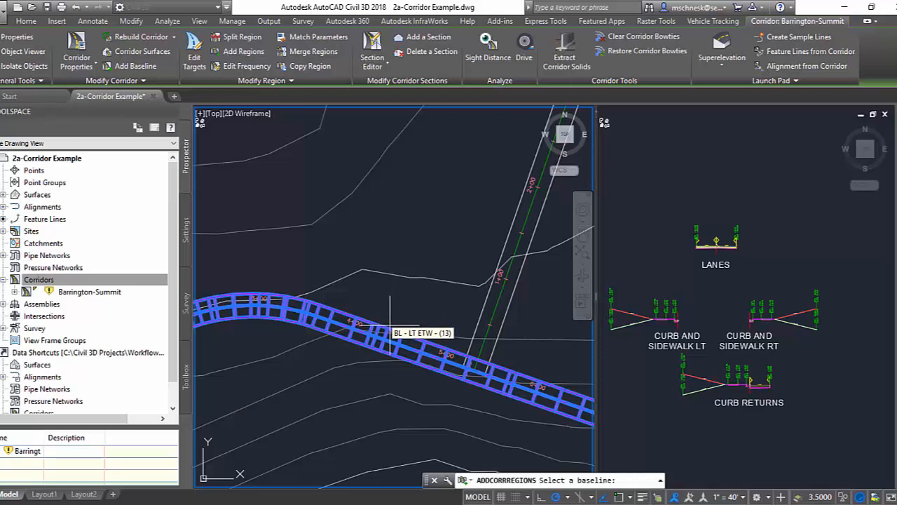
left_click(390, 334)
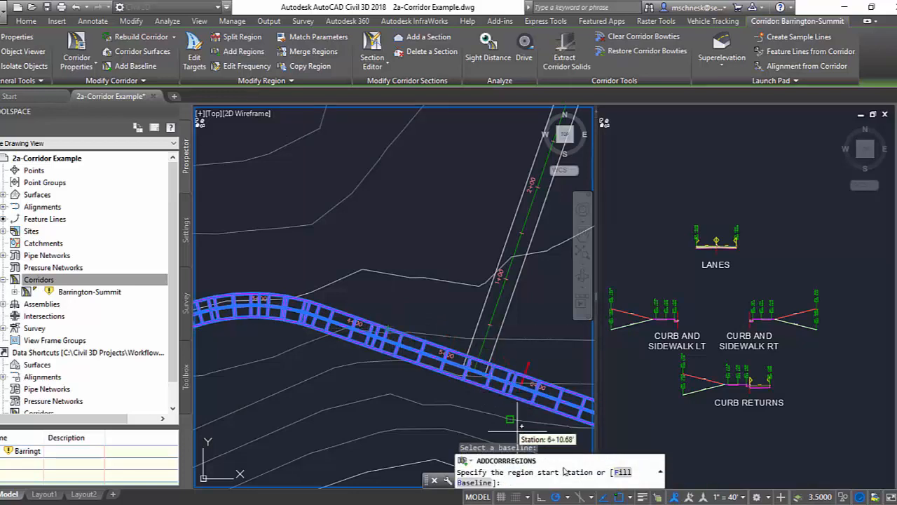
left_click(623, 472)
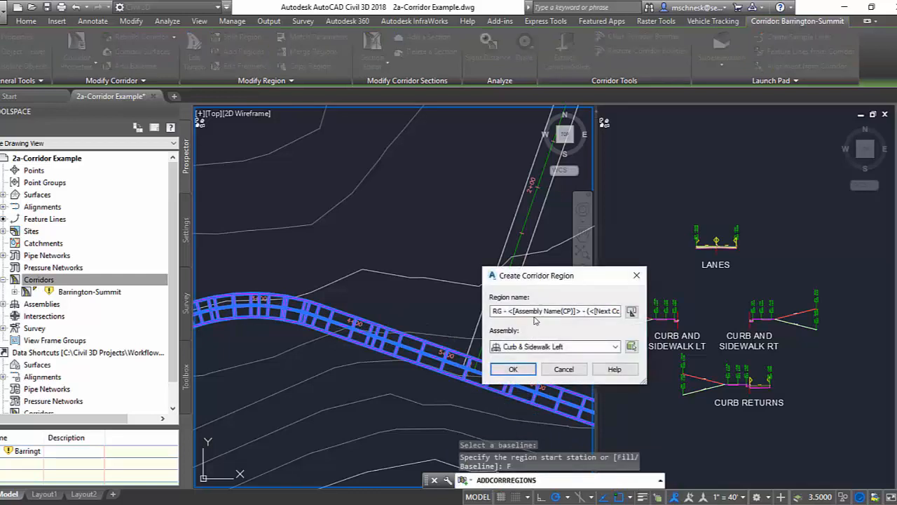
left_click_drag(537, 277, 431, 197)
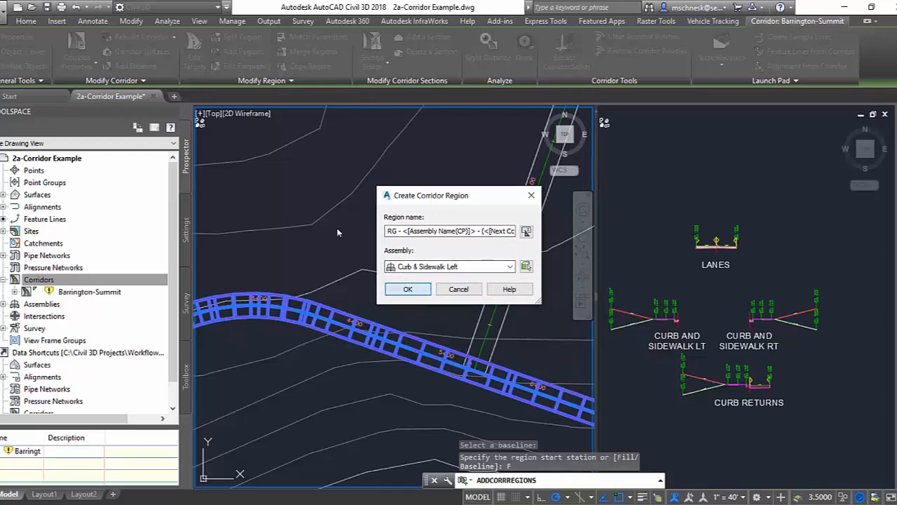
left_click(419, 289)
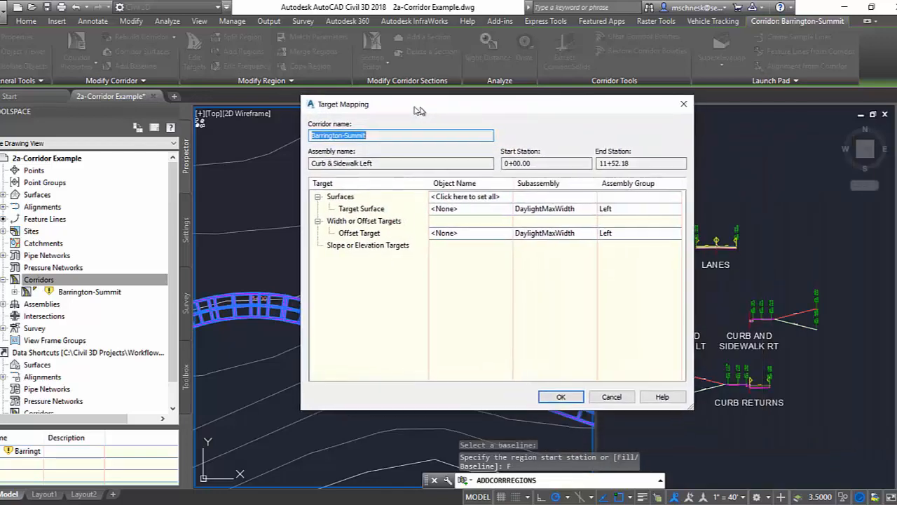
Set the new region's daylight target surface to Existing Ground and finish adding regions
left_click(442, 206)
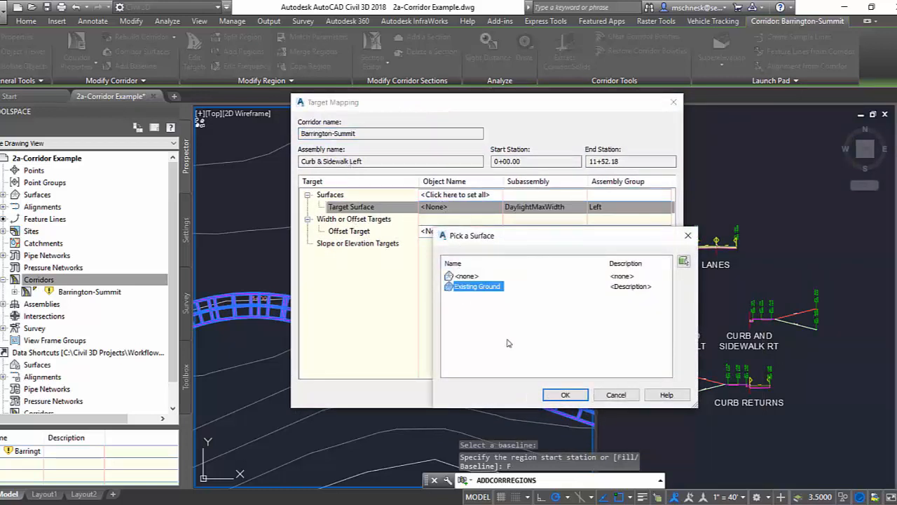
left_click(564, 395)
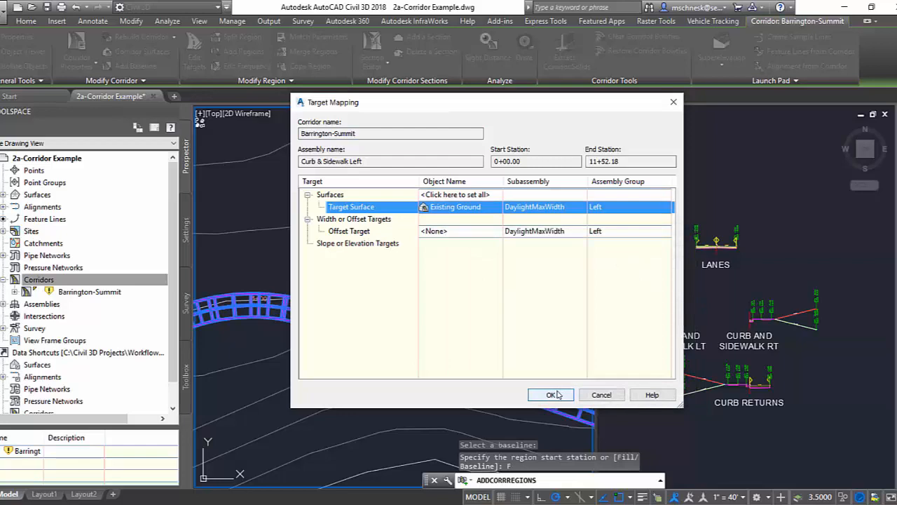
left_click(554, 395)
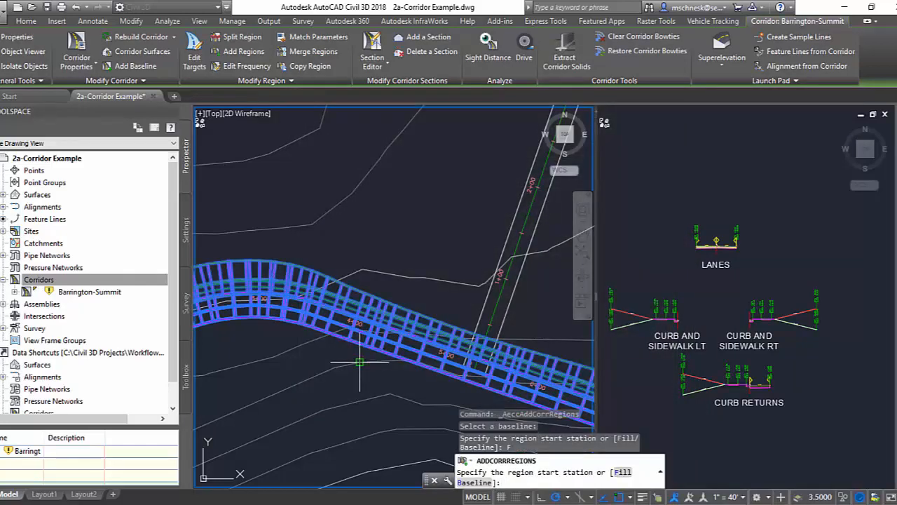
key("Escape")
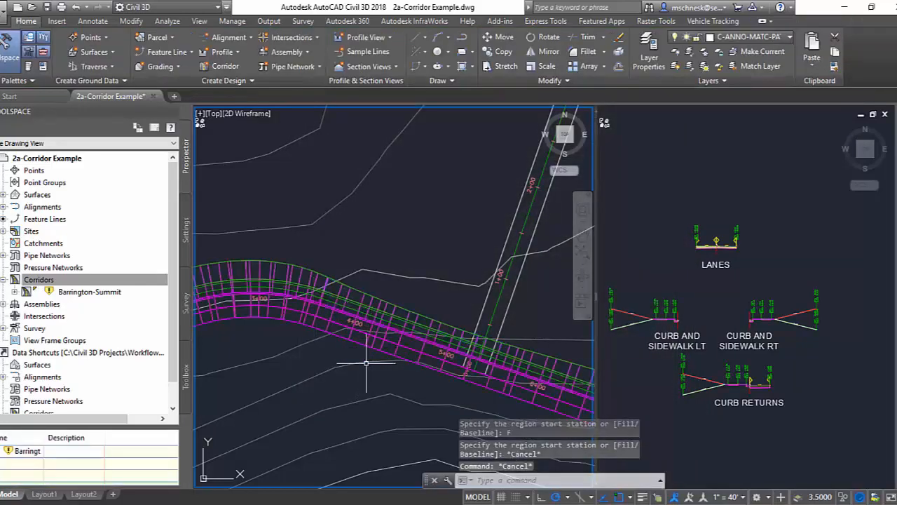
Split the Curb & Sidewalk Left region at station 5+00, just before the side road intersection
scroll(366, 363, "up", 2)
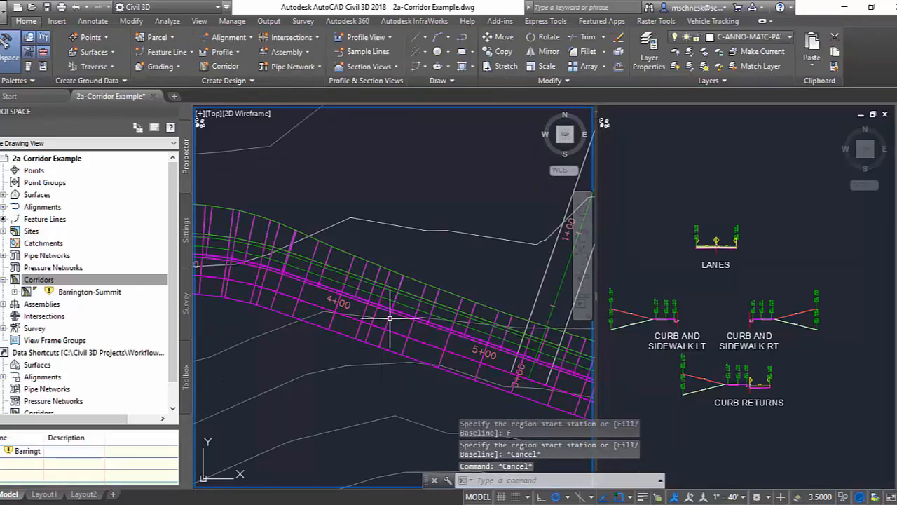
scroll(389, 318, "up", 2)
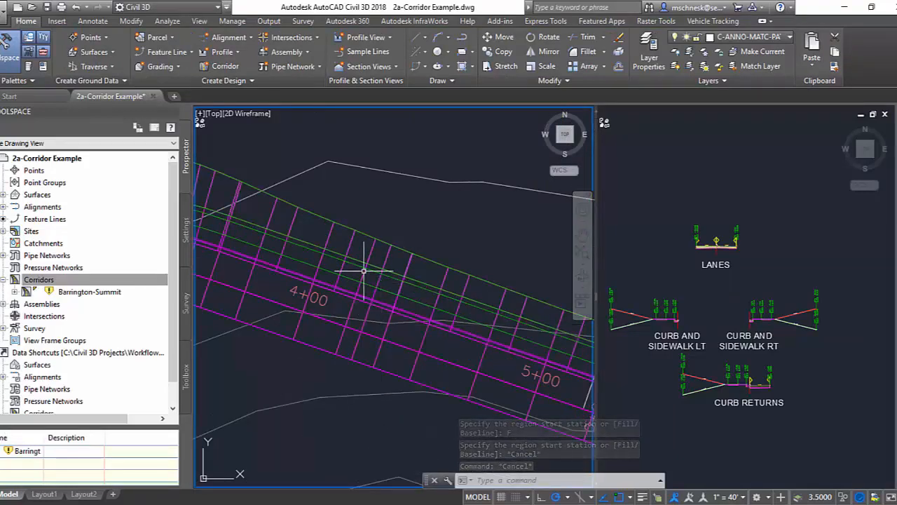
scroll(382, 314, "down", 4)
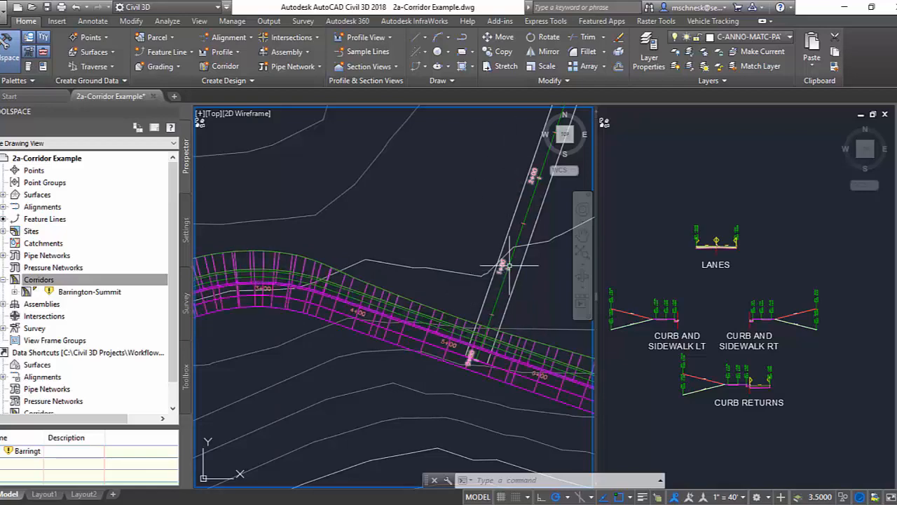
left_click(429, 309)
left_click(414, 250)
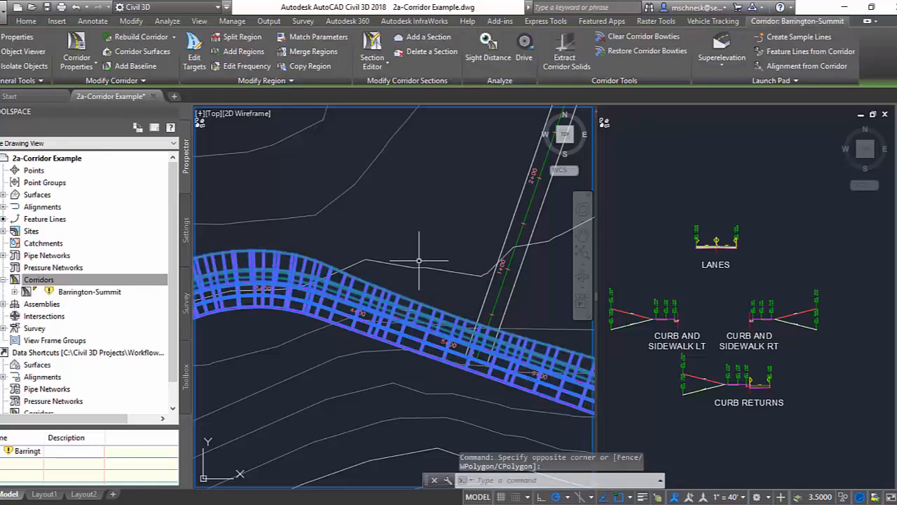
left_click(241, 37)
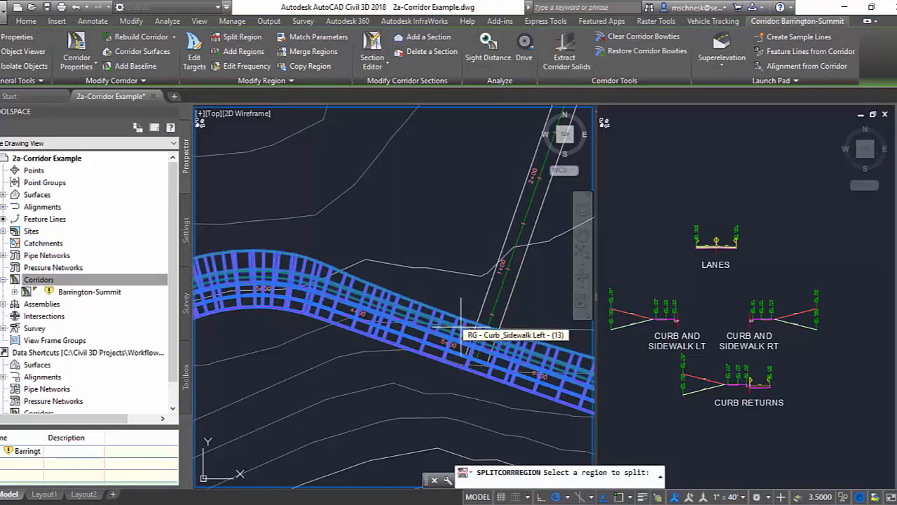
left_click(461, 327)
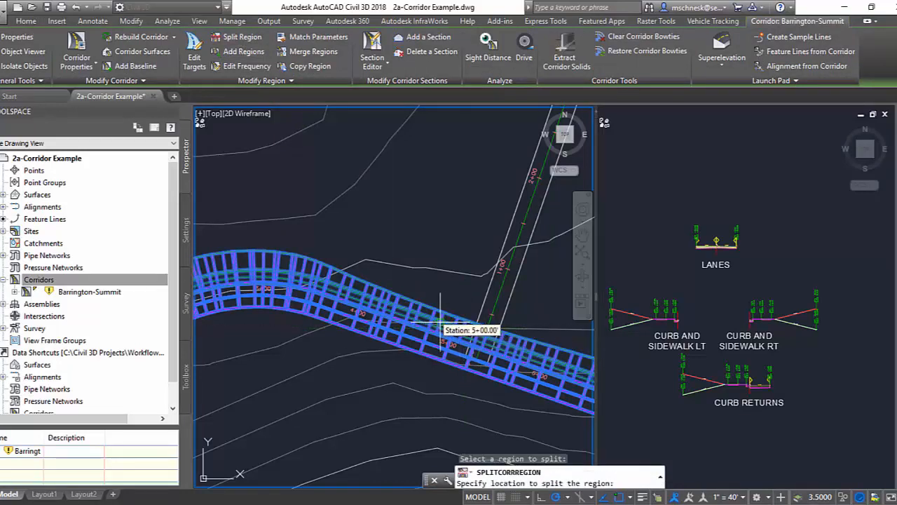
left_click(438, 330)
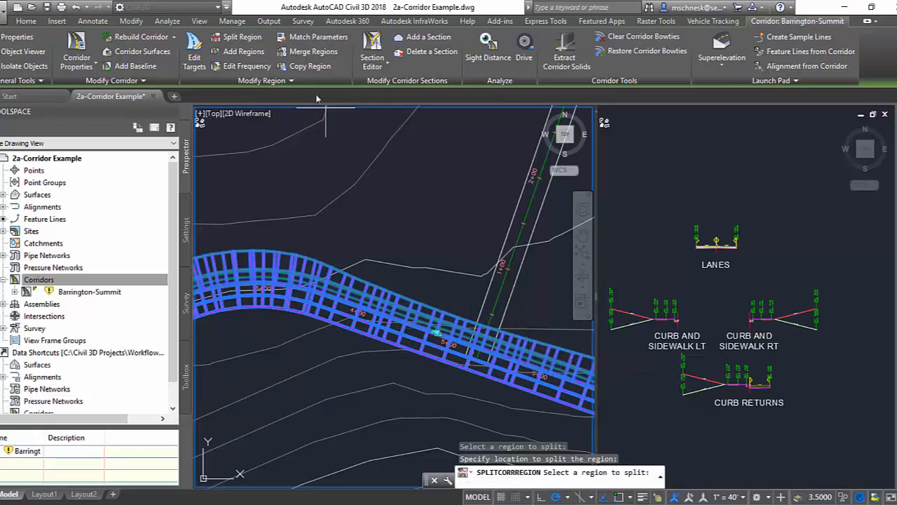
Split the Curb & Sidewalk Left region again near station 6+00, just past the side road intersection
left_click(241, 37)
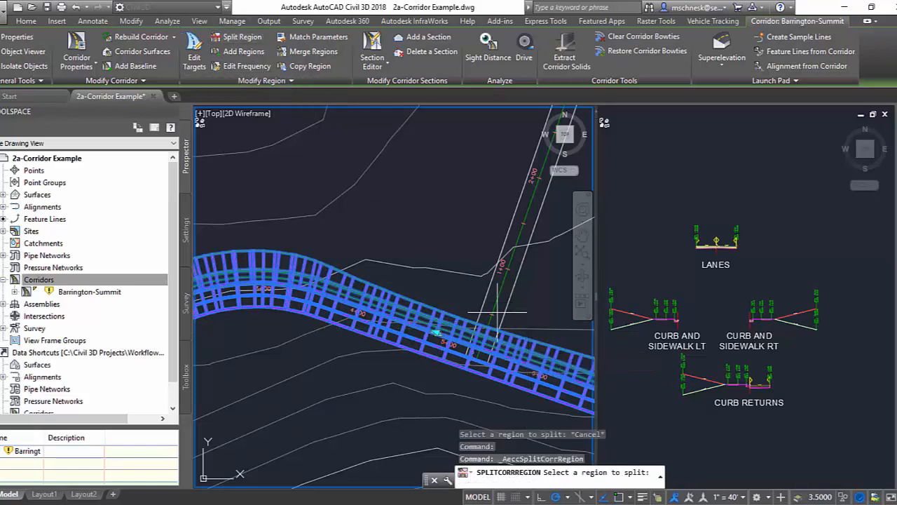
left_click(545, 365)
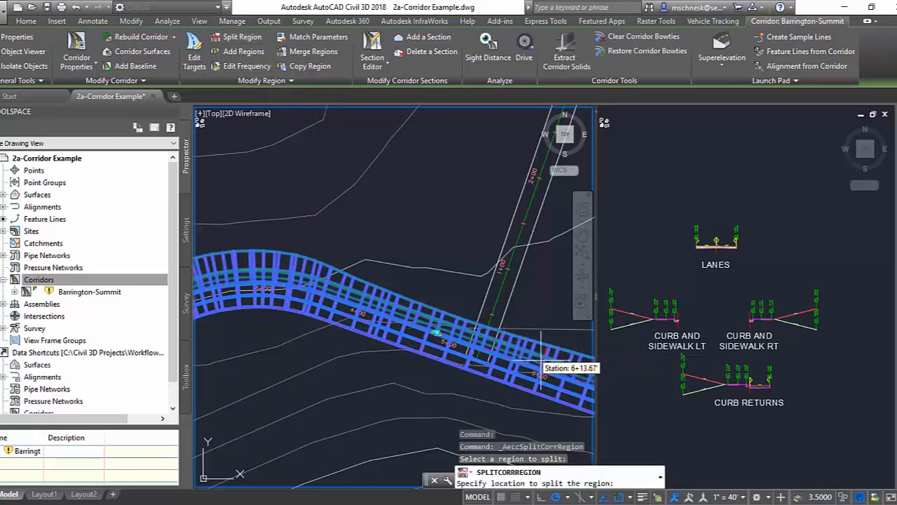
left_click(538, 365)
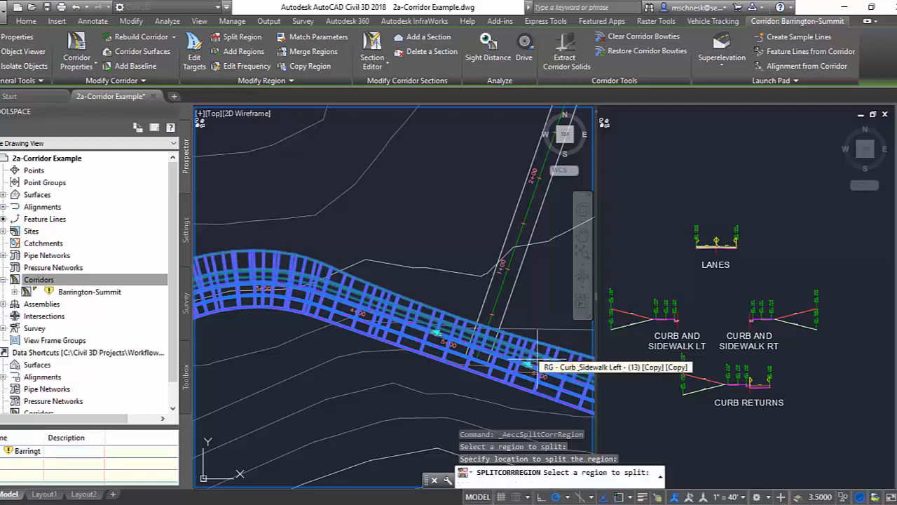
key("Escape")
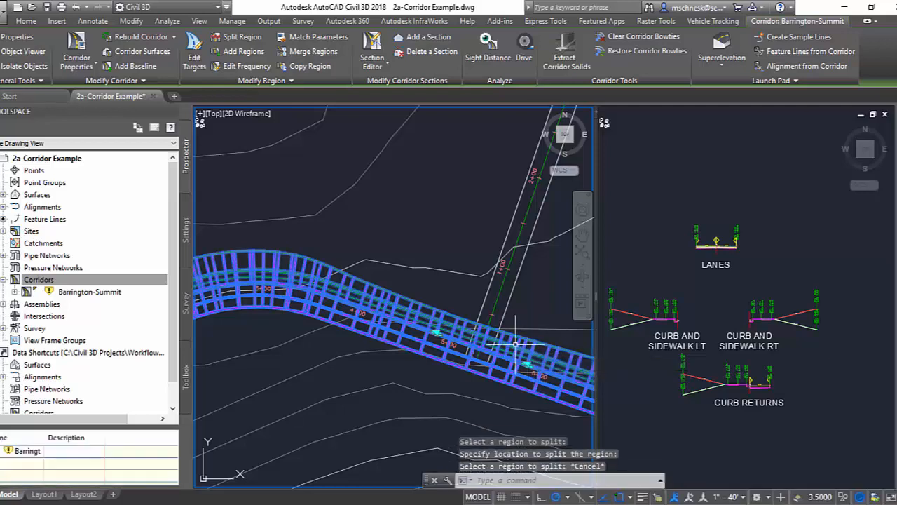
key("Escape")
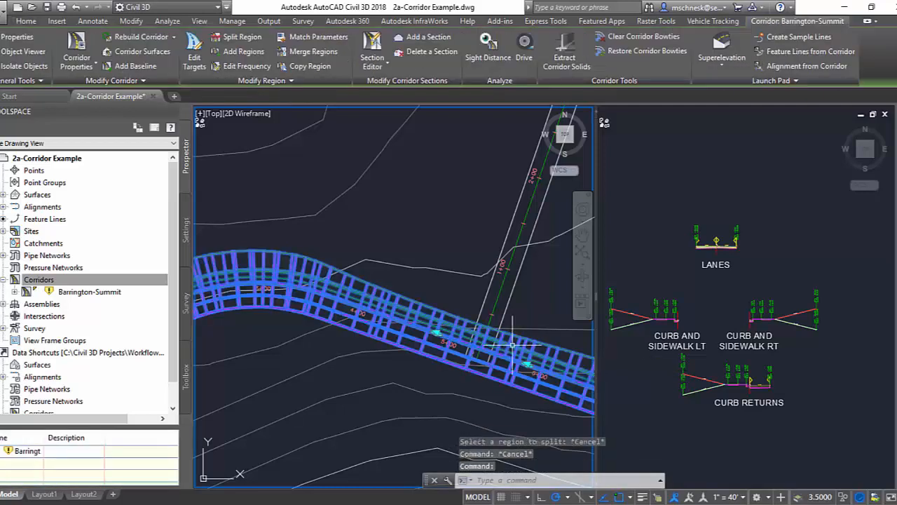
Delete the middle Curb & Sidewalk Left region between the two splits, where the side road joins
left_click(288, 80)
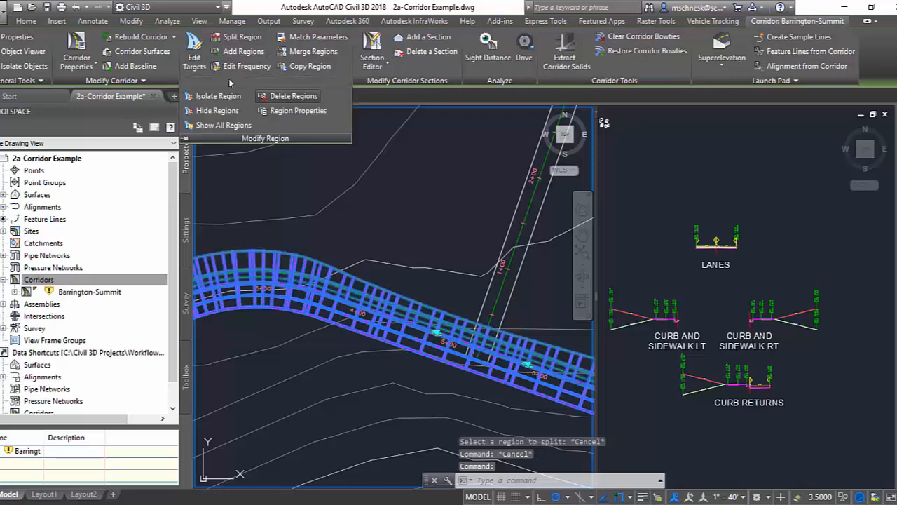
left_click(293, 96)
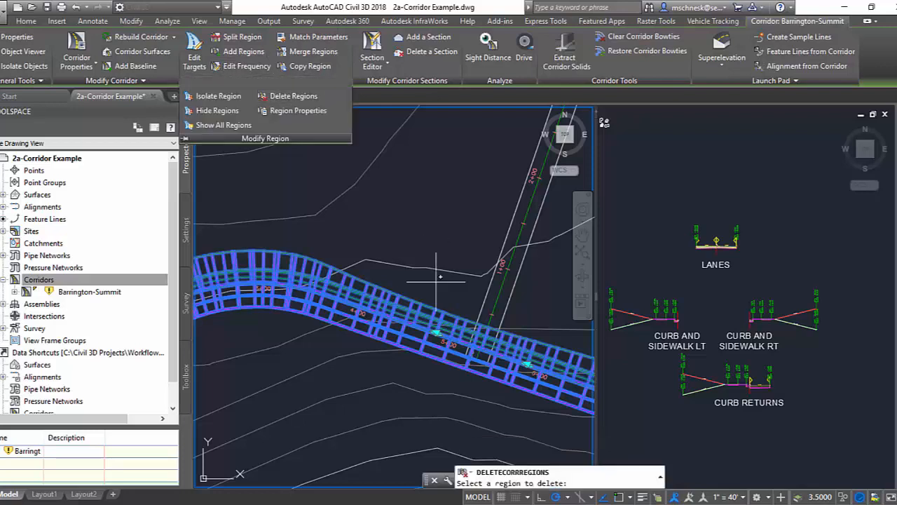
left_click(476, 331)
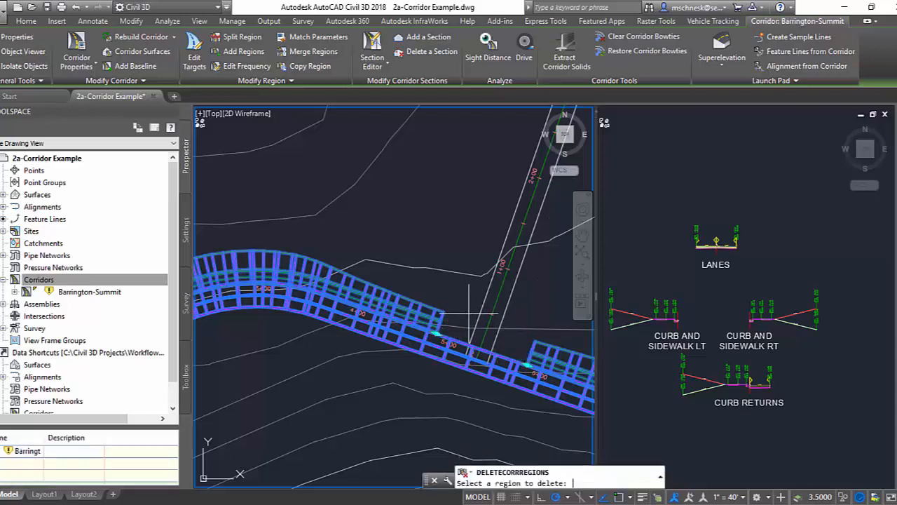
key("Return")
Set the assembly frequency of the Curb & Sidewalk Left region before the intersection to 5 ft along tangents and 5 ft curve increment
scroll(456, 292, "down", 3)
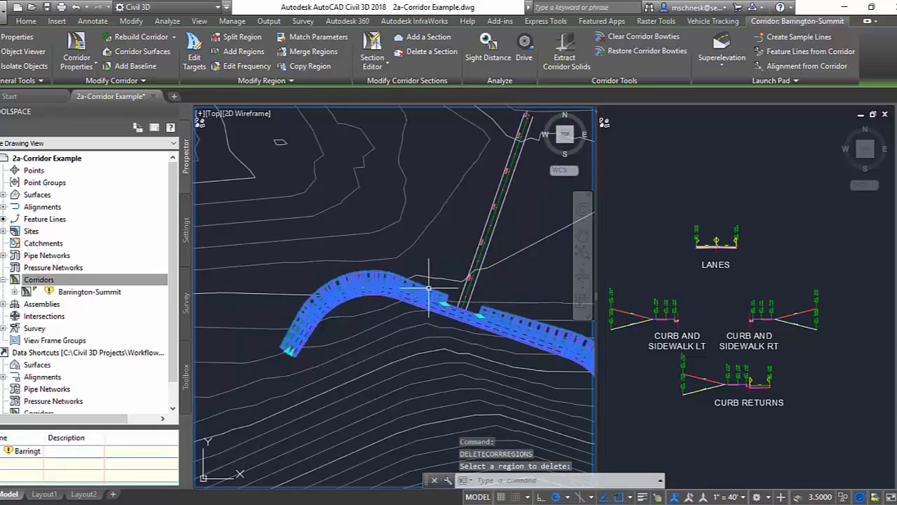
scroll(445, 281, "up", 3)
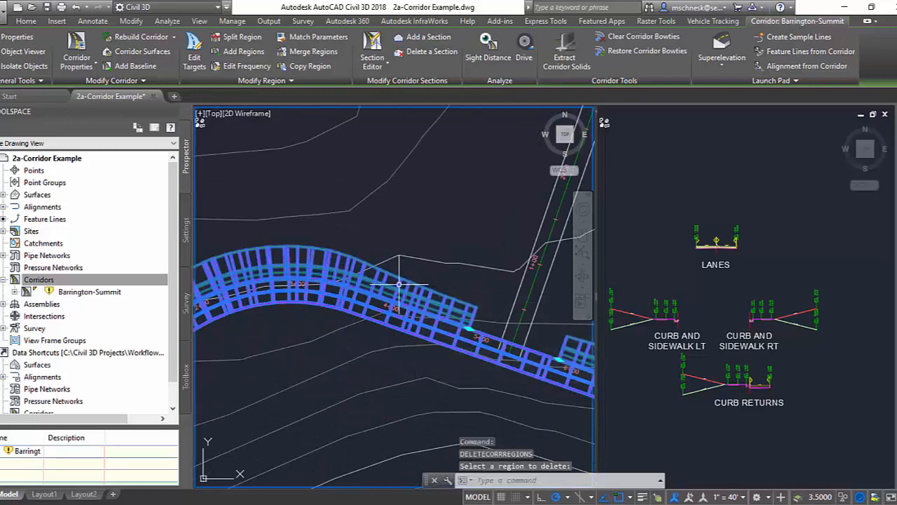
left_click(247, 66)
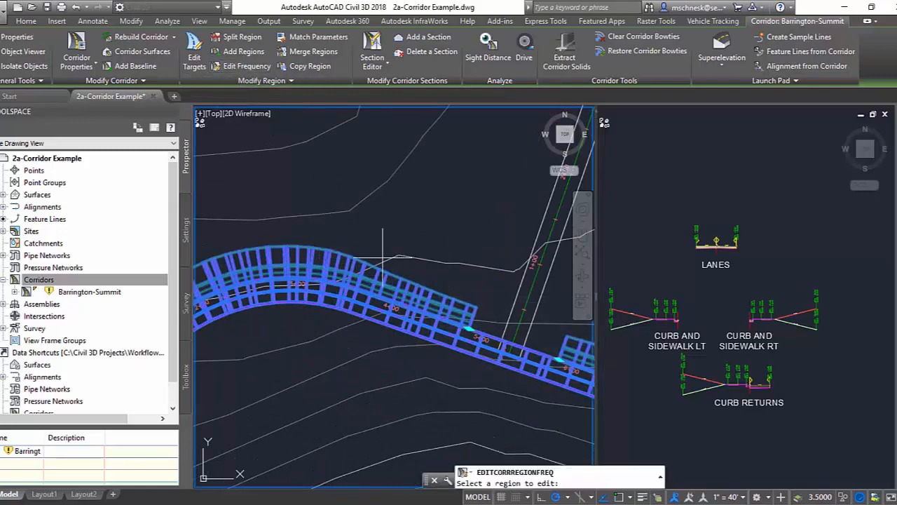
left_click(323, 282)
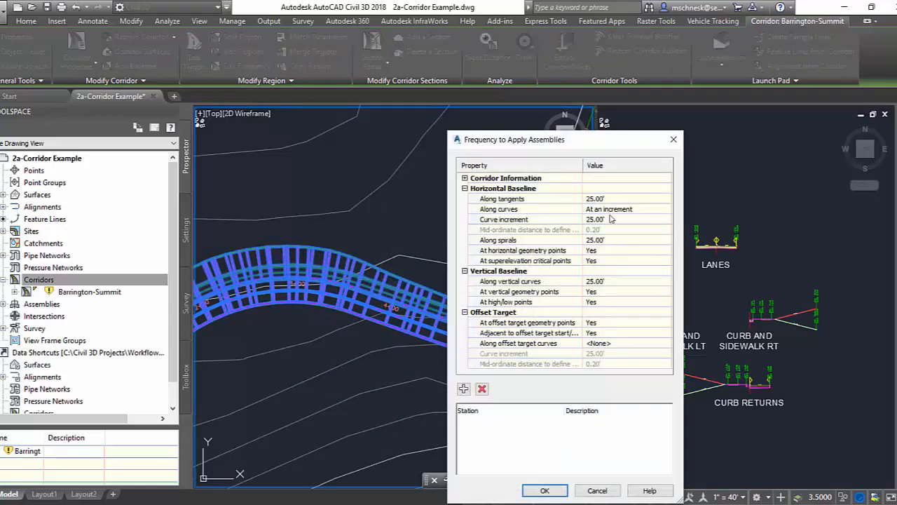
left_click(605, 199)
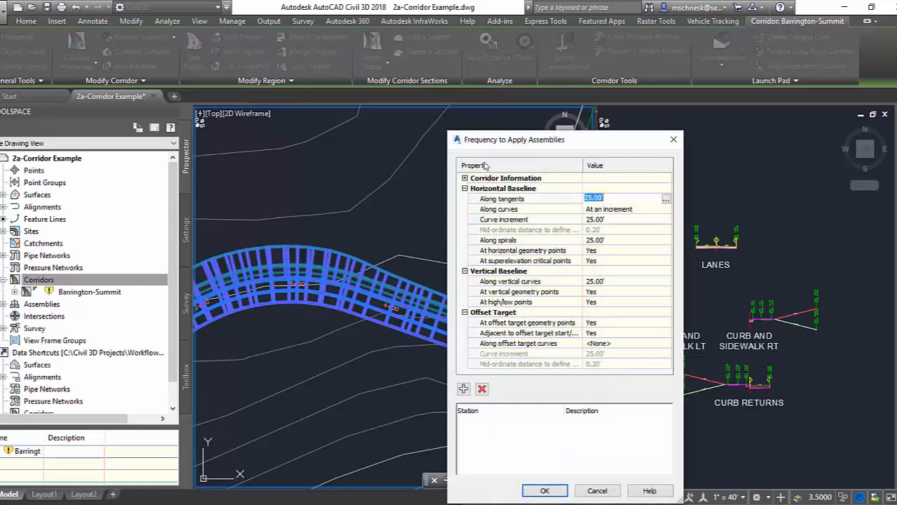
type("5")
key("Return")
left_click(603, 219)
type("5")
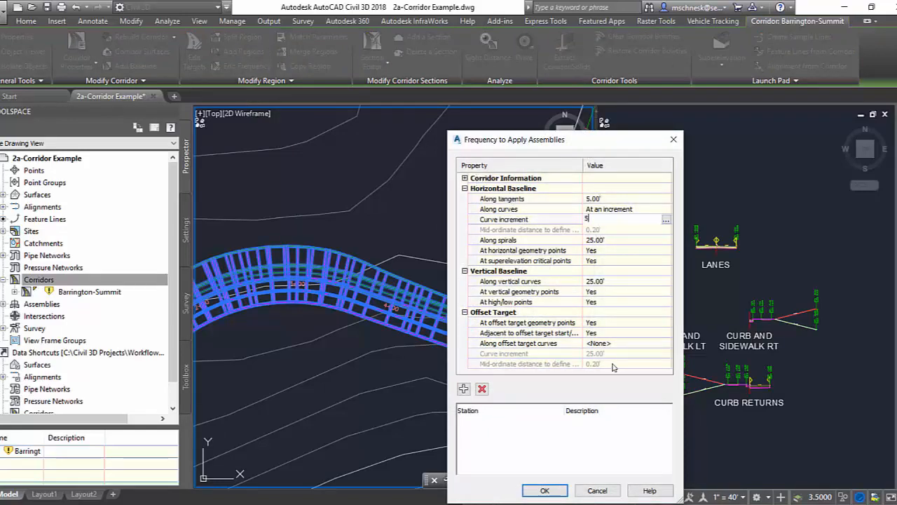
left_click(545, 490)
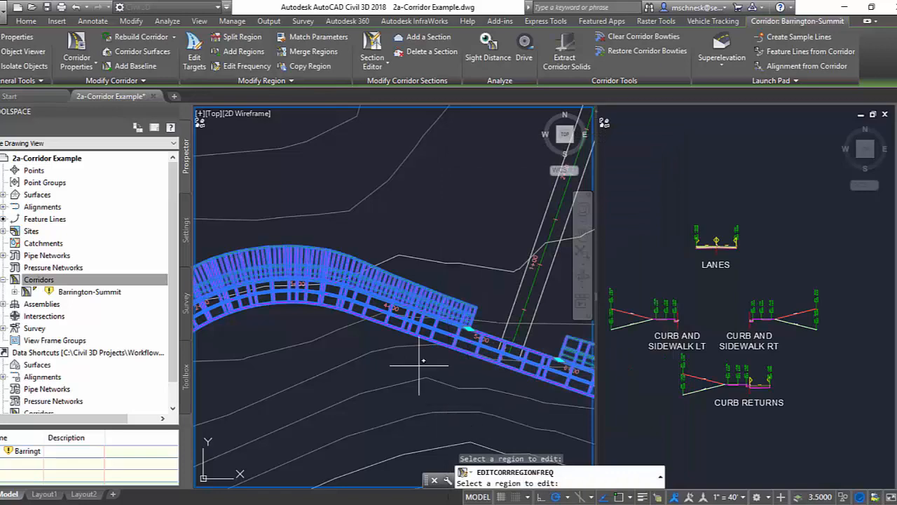
scroll(424, 369, "up", 2)
key("Escape")
key("Escape")
scroll(406, 308, "up", 1)
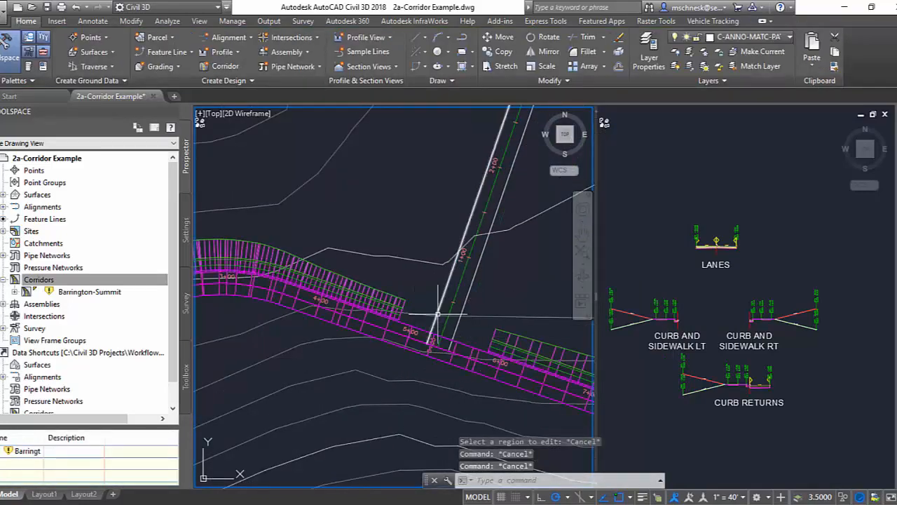
middle_click_drag(425, 305, 451, 312)
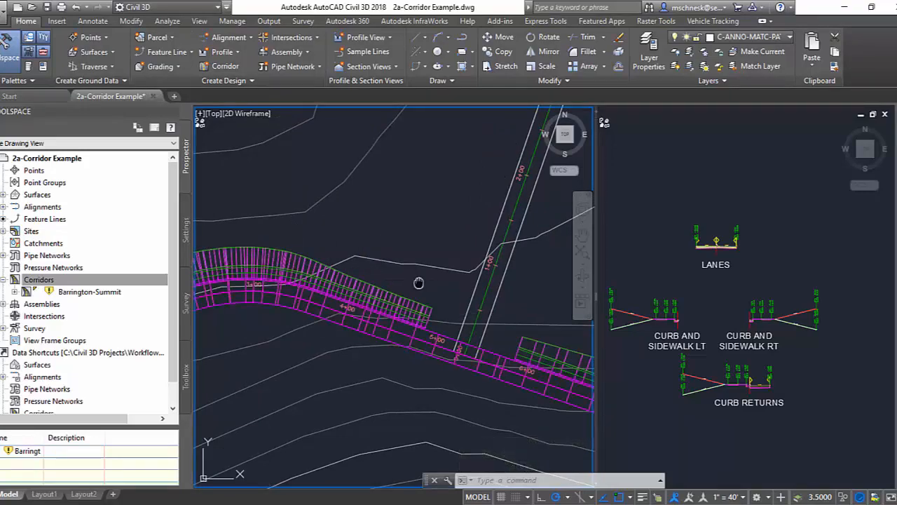
middle_click_drag(416, 284, 390, 269)
middle_click_drag(460, 307, 409, 294)
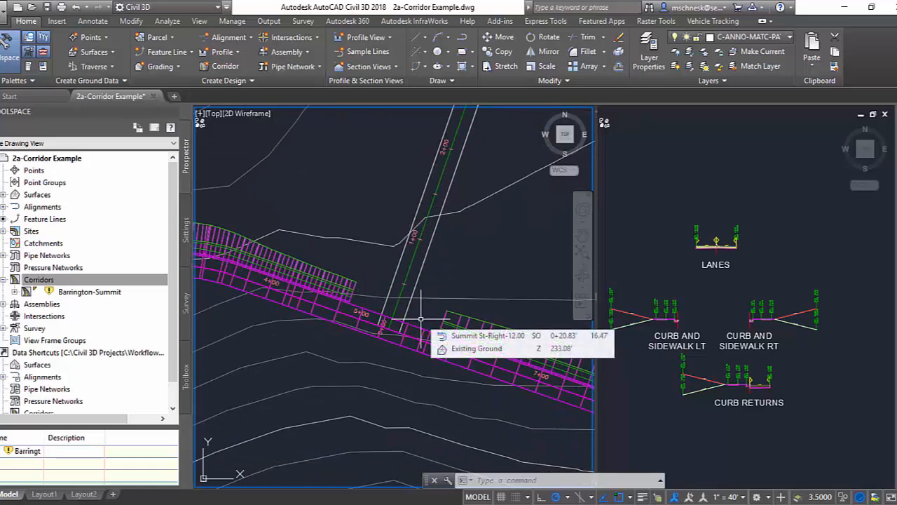
middle_click_drag(370, 279, 377, 300)
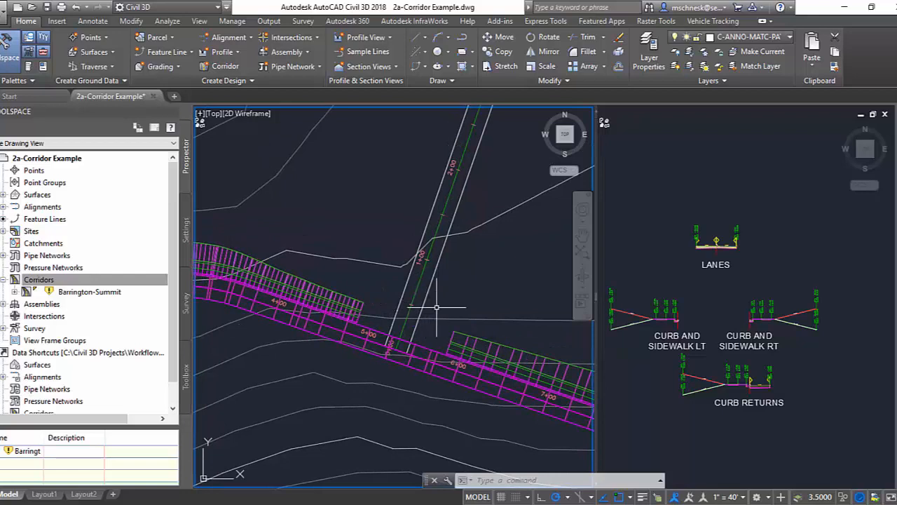
mouse_move(436, 307)
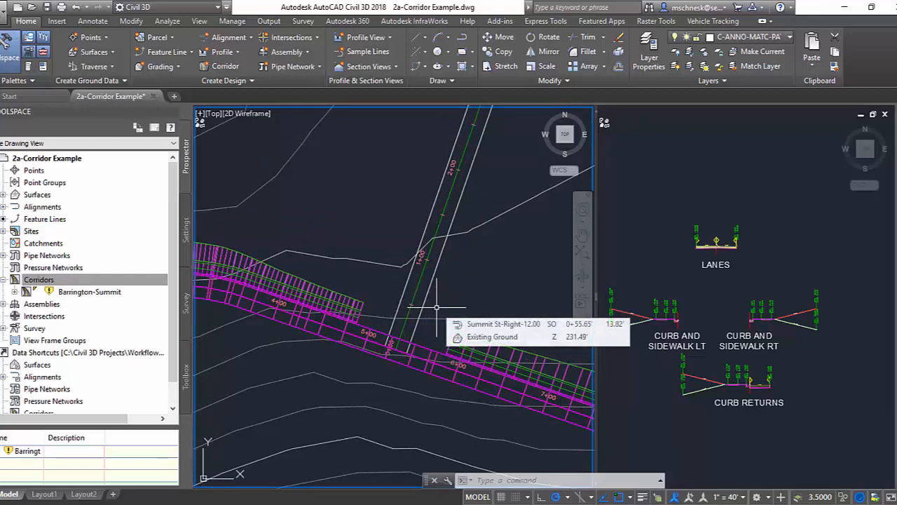
mouse_move(434, 323)
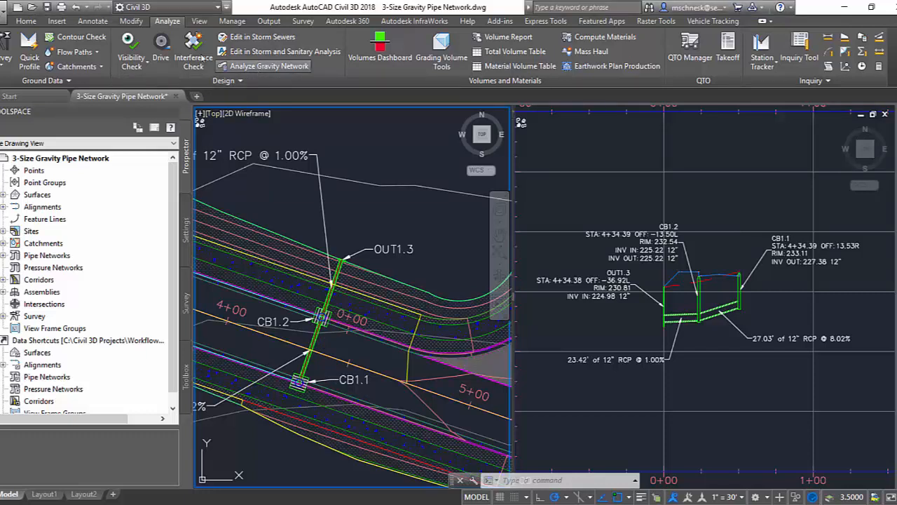
Start a gravity network analysis of Storm-1 at outfall OUT1.3 and include computing the energy and hydraulic grade lines
left_click(257, 67)
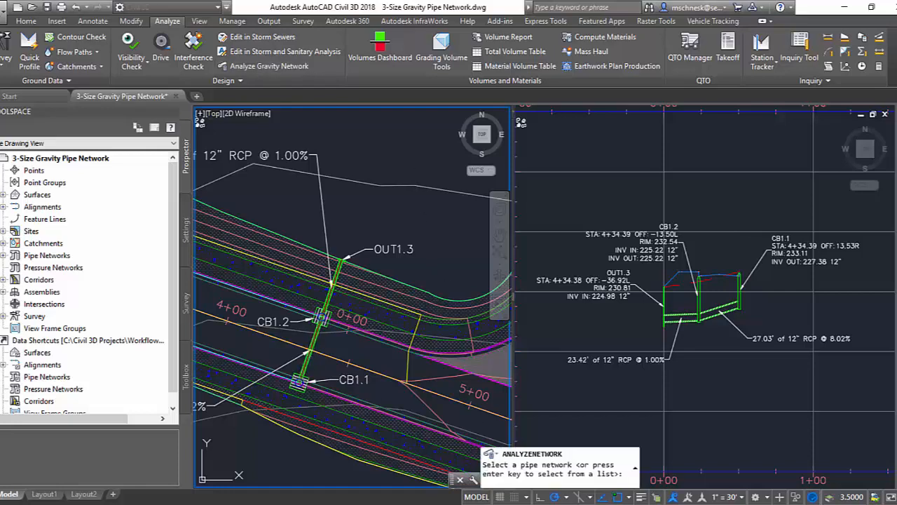
left_click(311, 360)
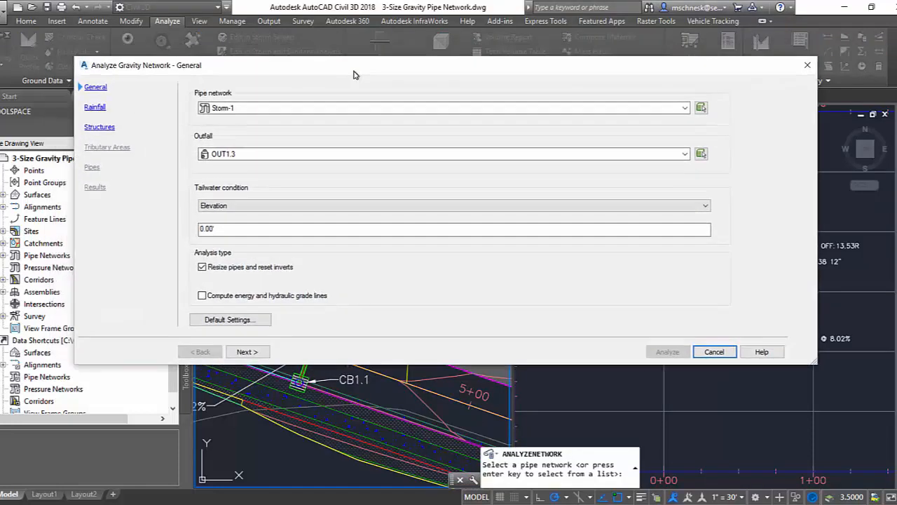
left_click_drag(330, 53, 354, 74)
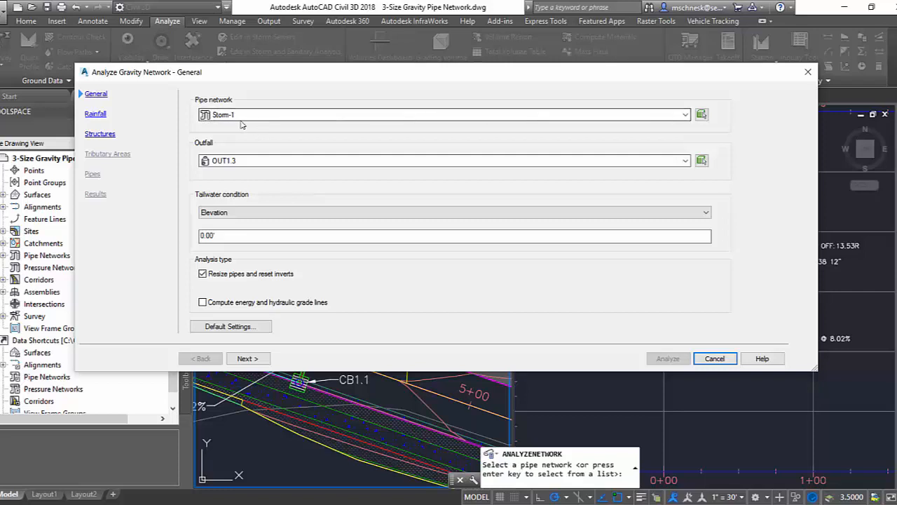
left_click(223, 164)
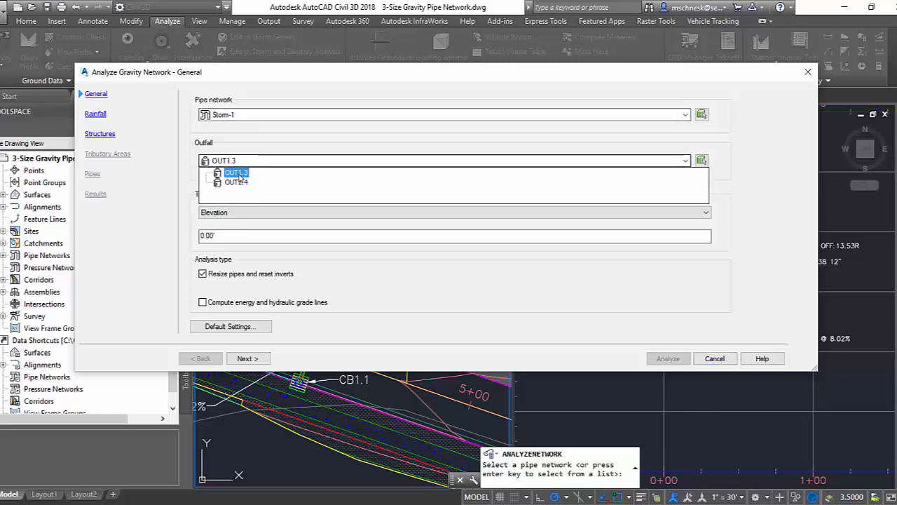
left_click(216, 173)
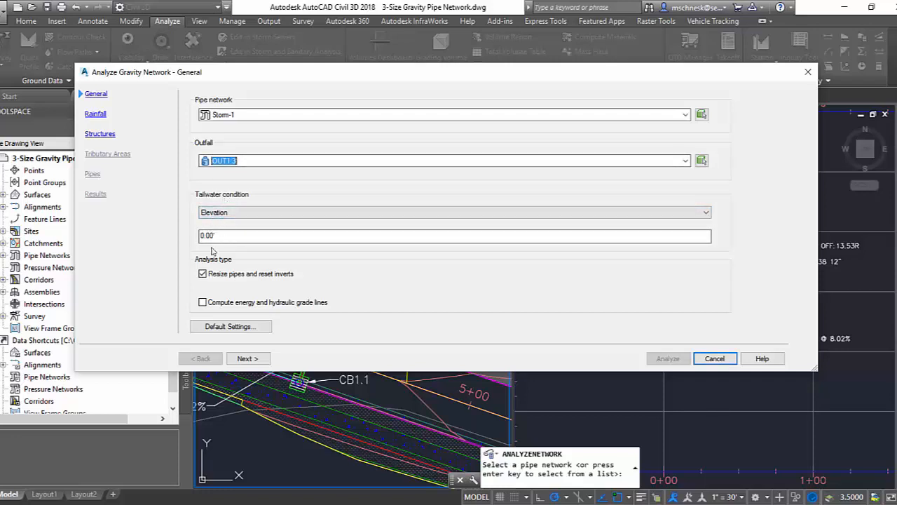
left_click(204, 304)
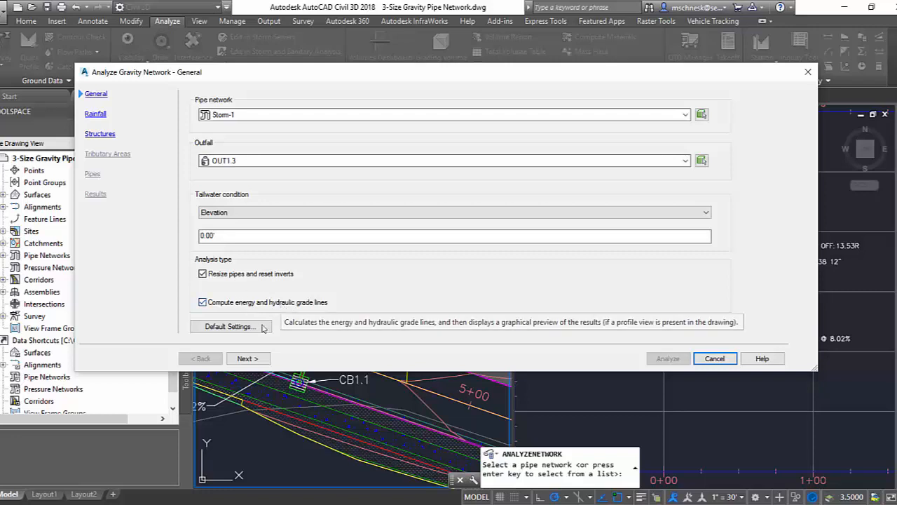
left_click(248, 358)
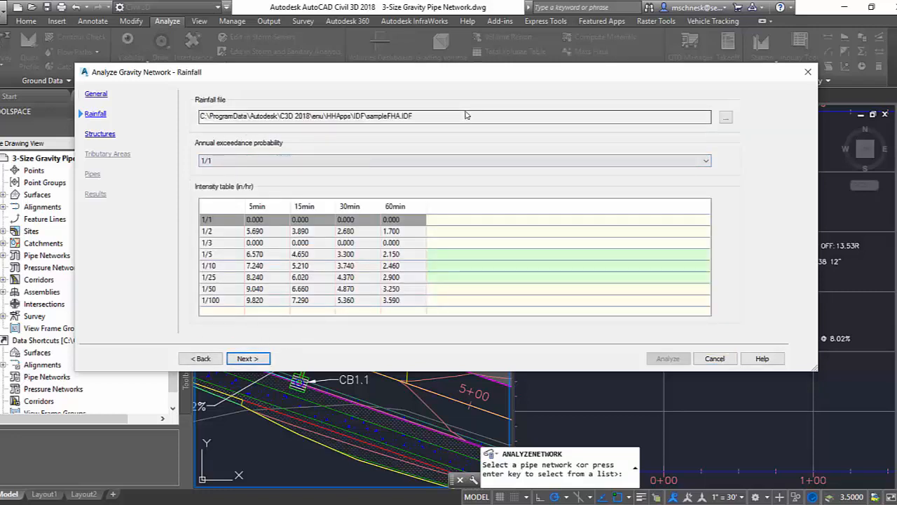
Load the sampleFHA.IDF rainfall file and use the 1/25 annual exceedance probability for the analysis
left_click(726, 118)
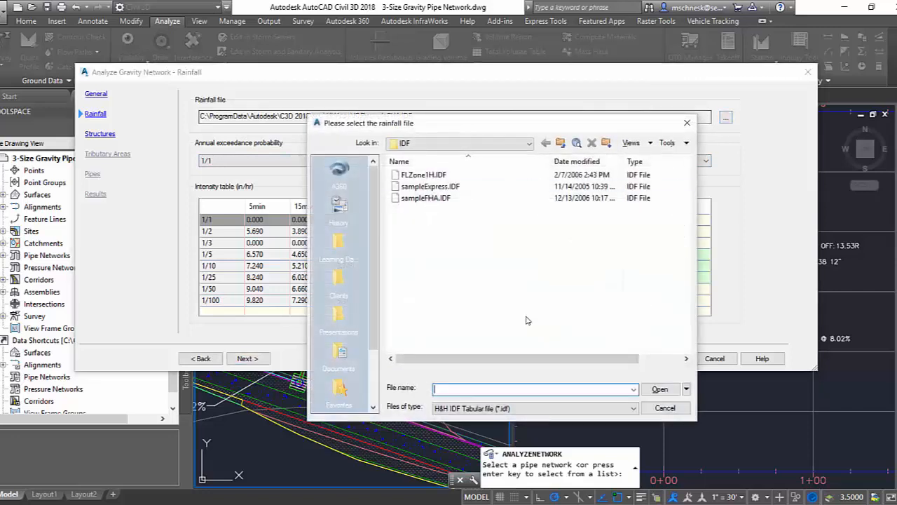
left_click(518, 409)
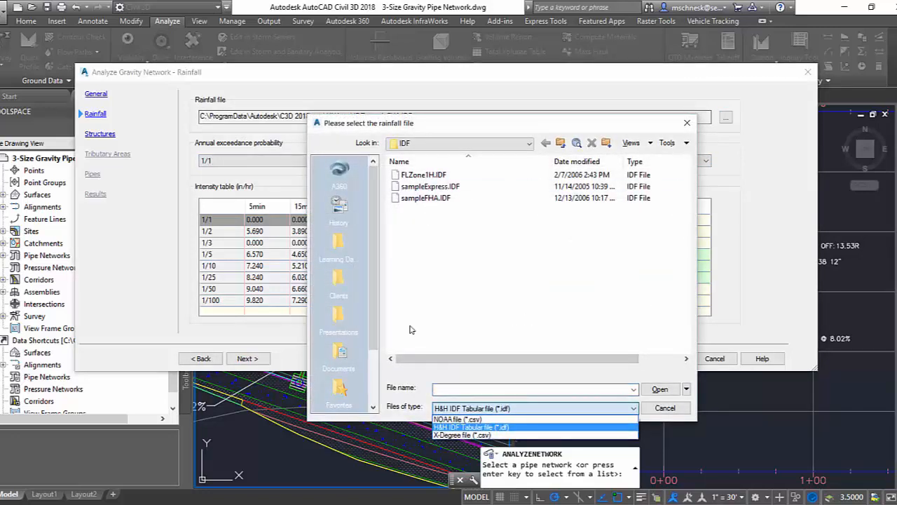
left_click(535, 333)
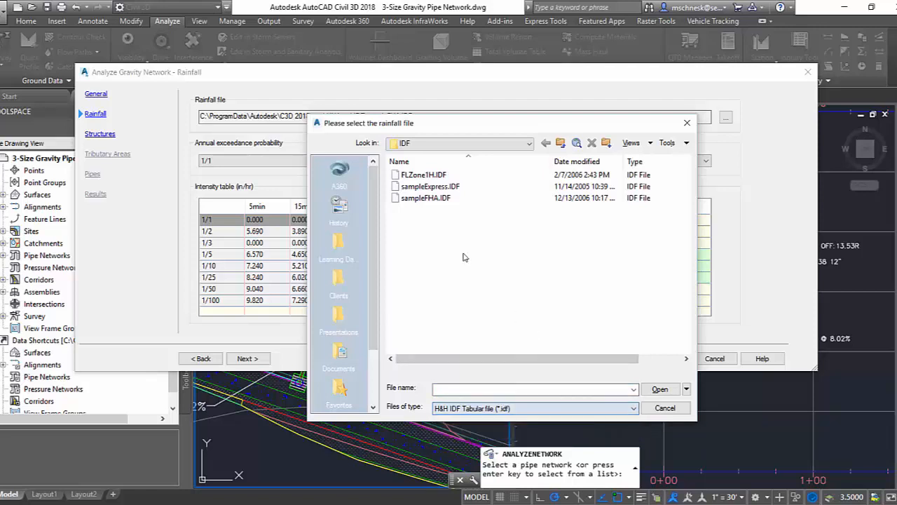
left_click(430, 199)
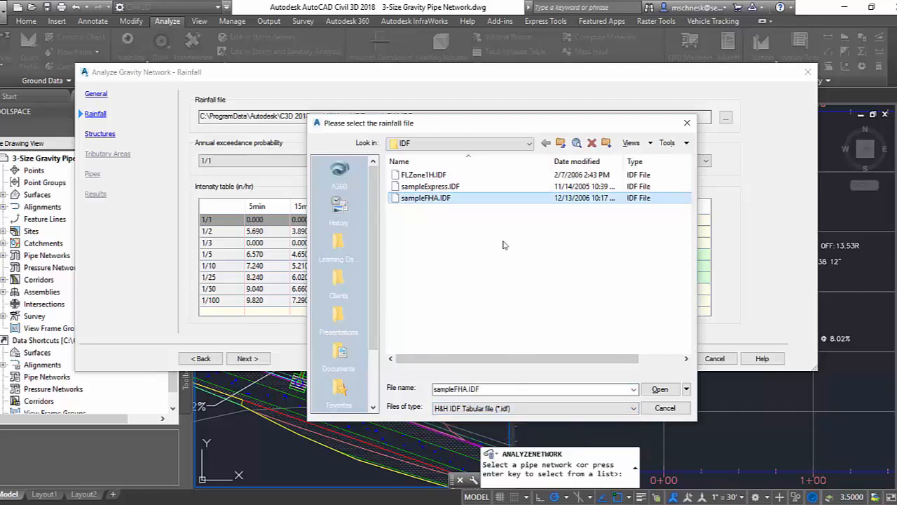
left_click(659, 389)
left_click(218, 279)
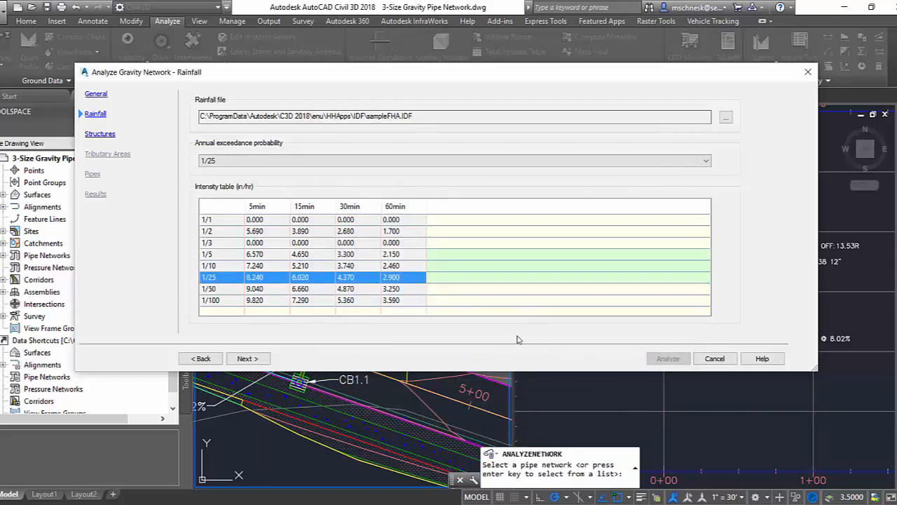
left_click(249, 358)
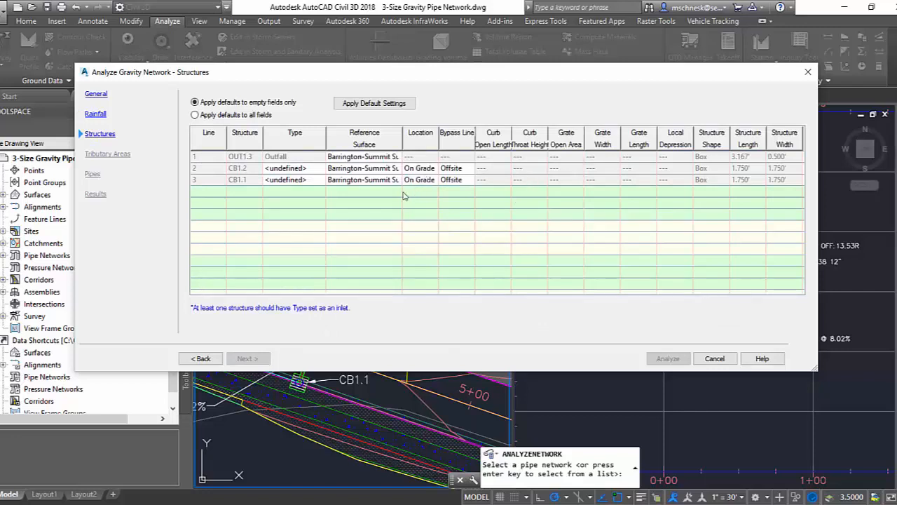
Define structures CB1.2 and CB1.1 as curb inlets
left_click(301, 170)
left_click(312, 170)
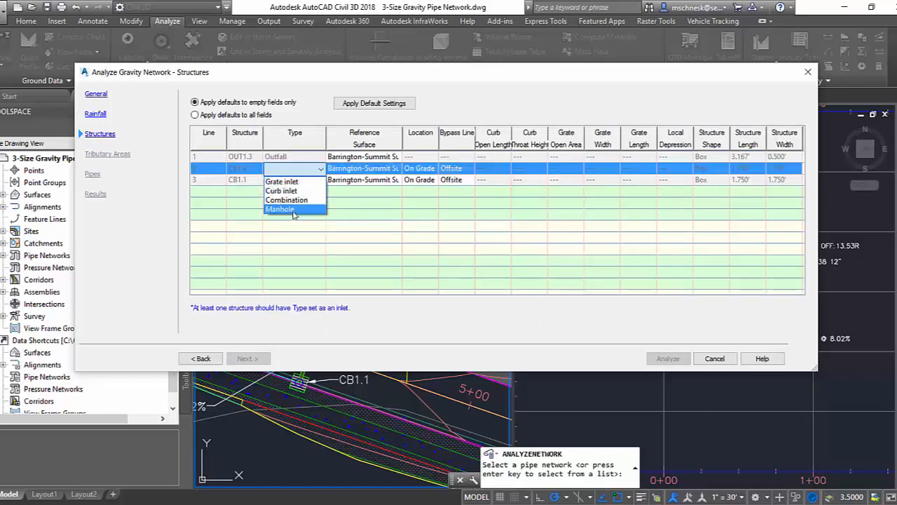
left_click(237, 156)
left_click(302, 180)
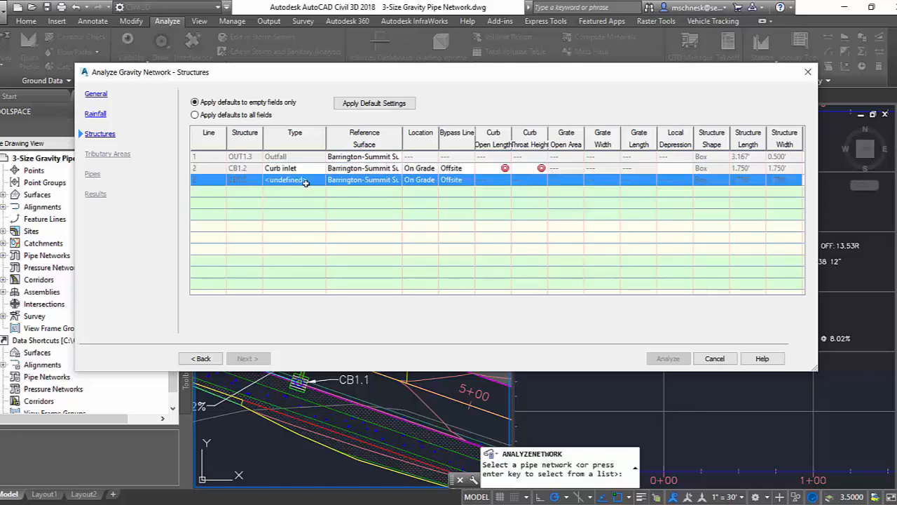
left_click(306, 181)
left_click(293, 202)
Set the curb opening length of inlets CB1.2 and CB1.1 to 18 inches
left_click(488, 168)
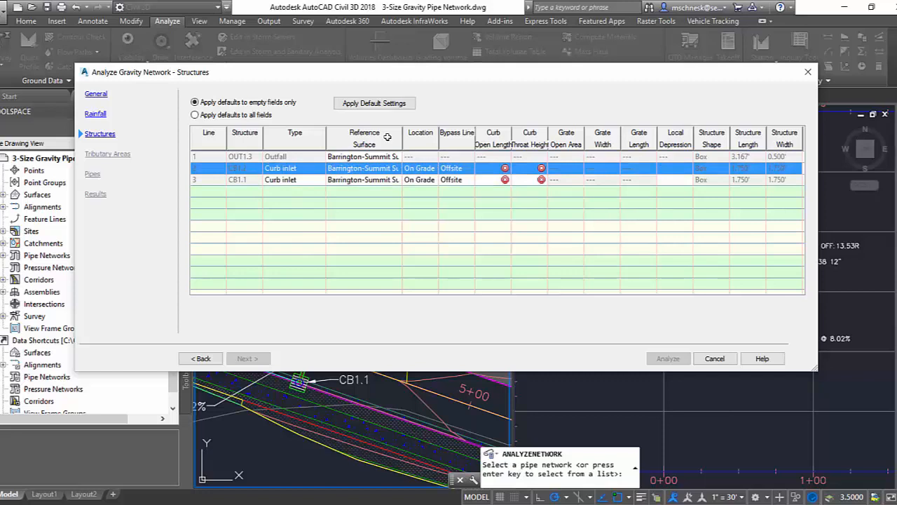
left_click(482, 168)
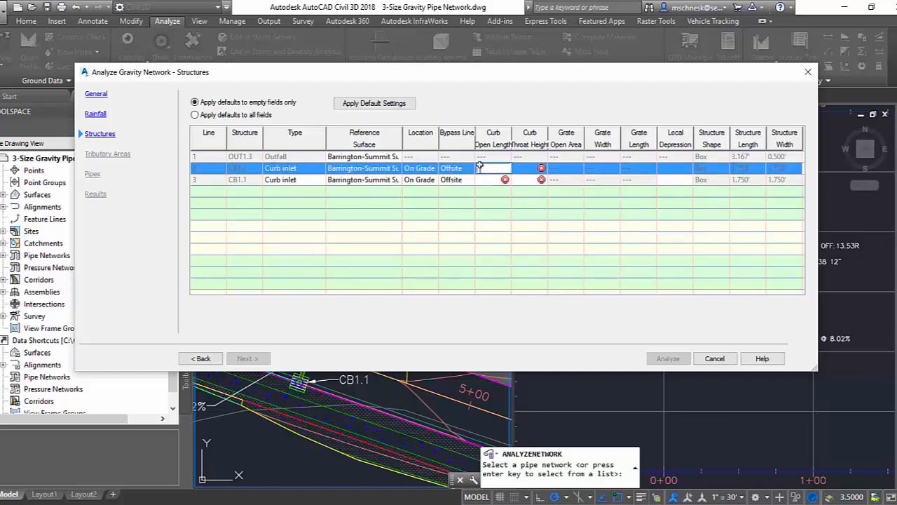
type("18")
key("Return")
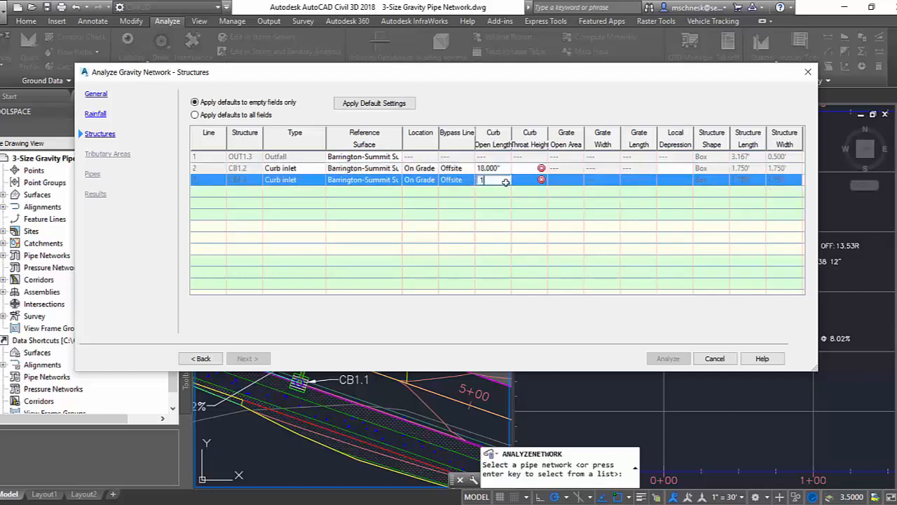
type("18")
key("Return")
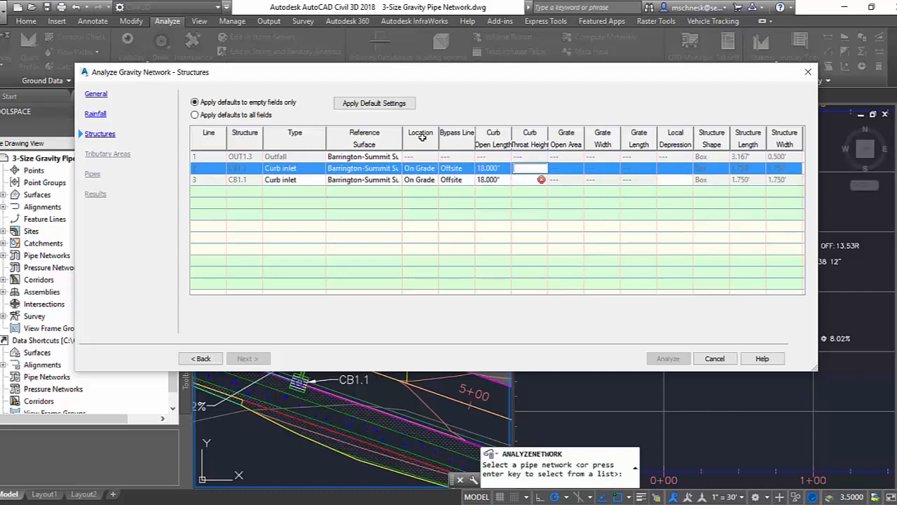
Set the curb throat height of inlets CB1.2 and CB1.1 to 5 inches and proceed to the tributary areas
type("5")
key("Return")
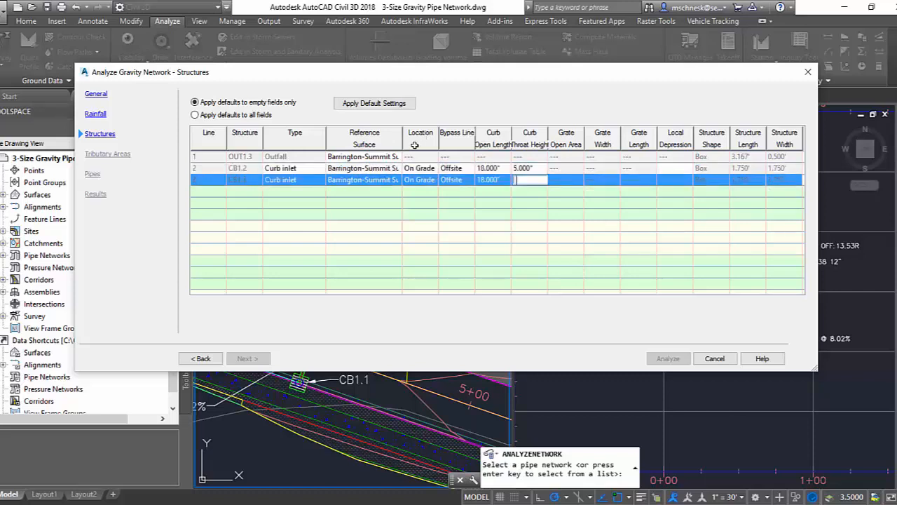
key("Return")
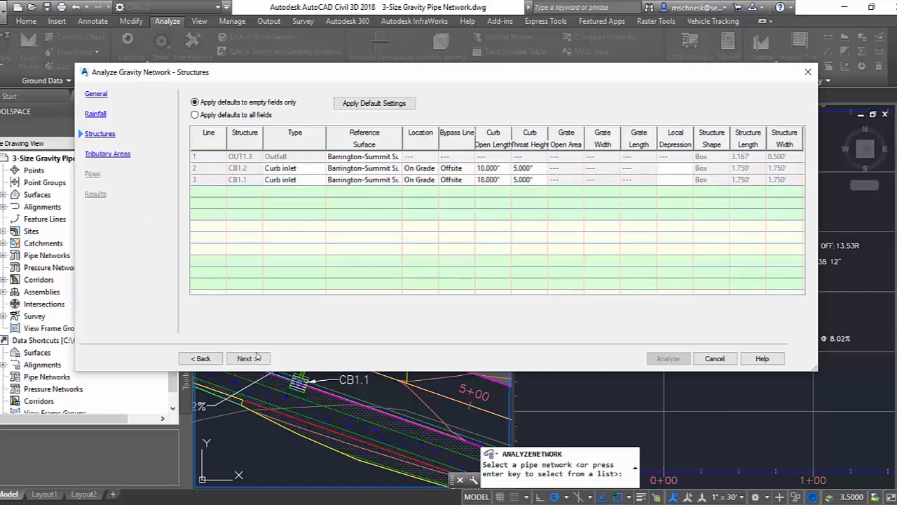
left_click(246, 358)
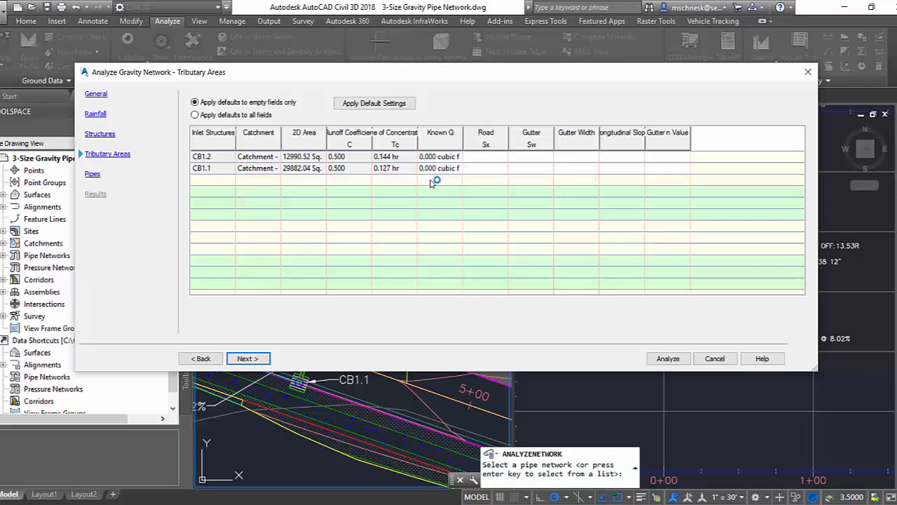
Review the tributary areas of inlets CB1.2 and CB1.1, continue to the pipes, and run the gravity network analysis
left_click(436, 156)
left_click(435, 168)
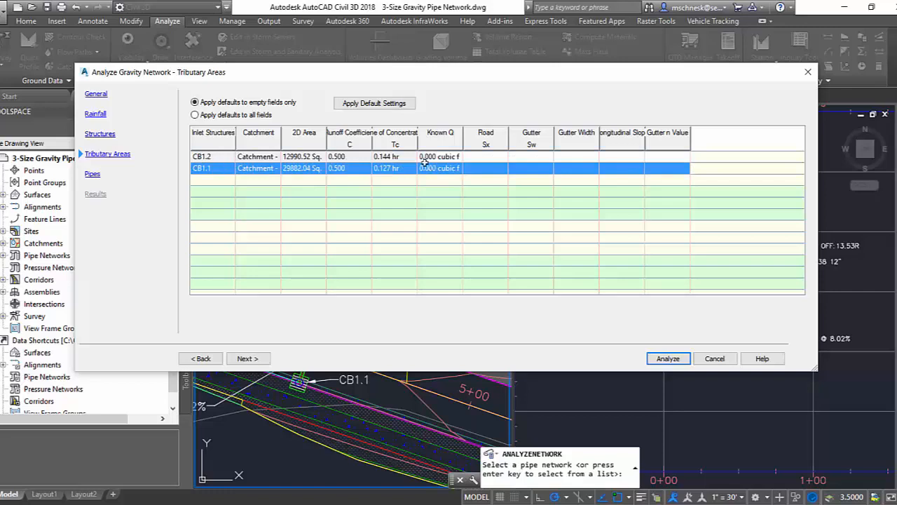
left_click(239, 357)
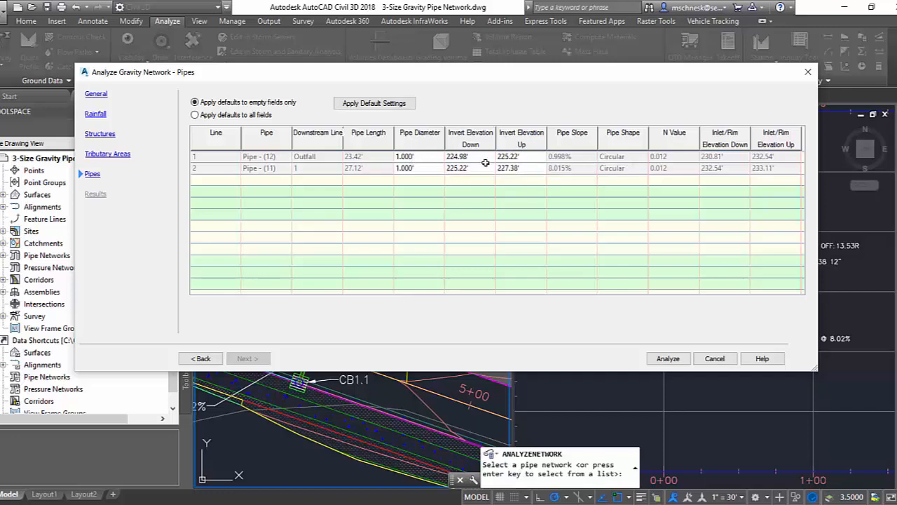
left_click(668, 359)
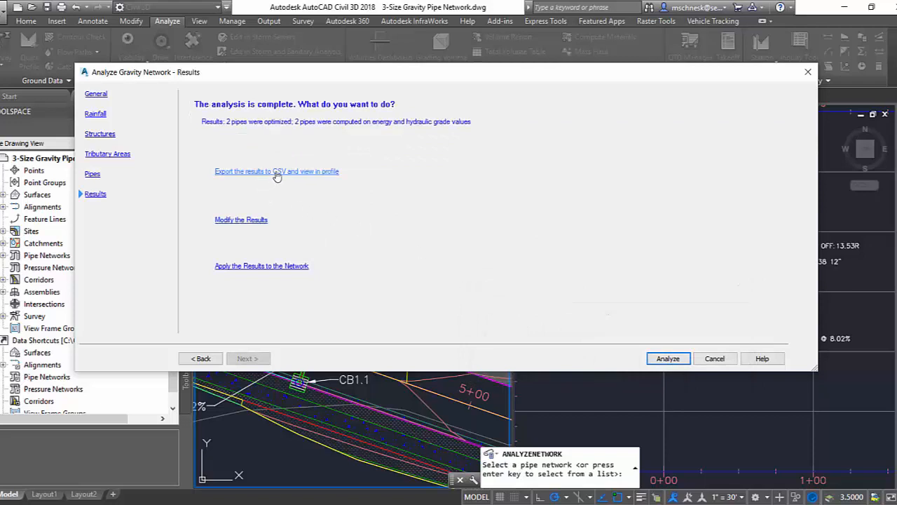
Export the analysis results to 3-Size Gravity Pipe Network.csv on the Desktop, replacing the existing file
mouse_move(445, 76)
left_mouse_down()
mouse_move(277, 12)
mouse_move(377, 57)
left_mouse_up()
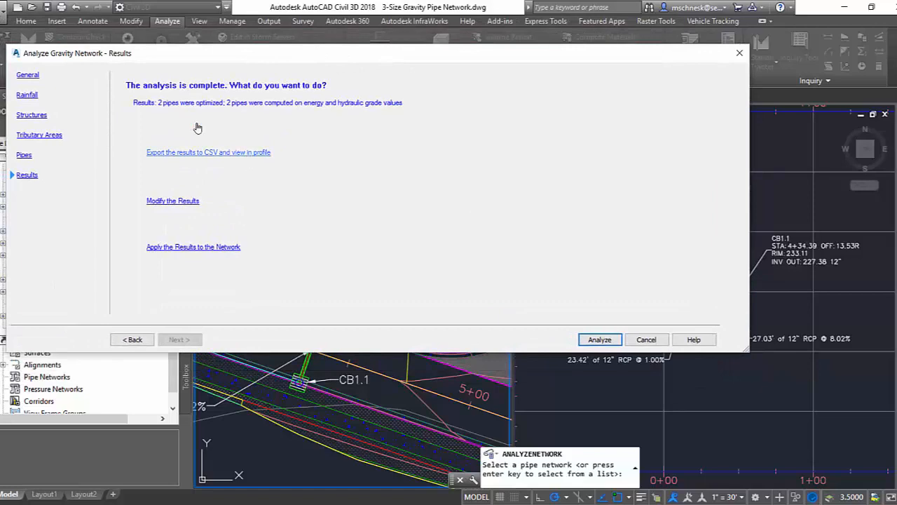
left_click(246, 153)
left_click(561, 421)
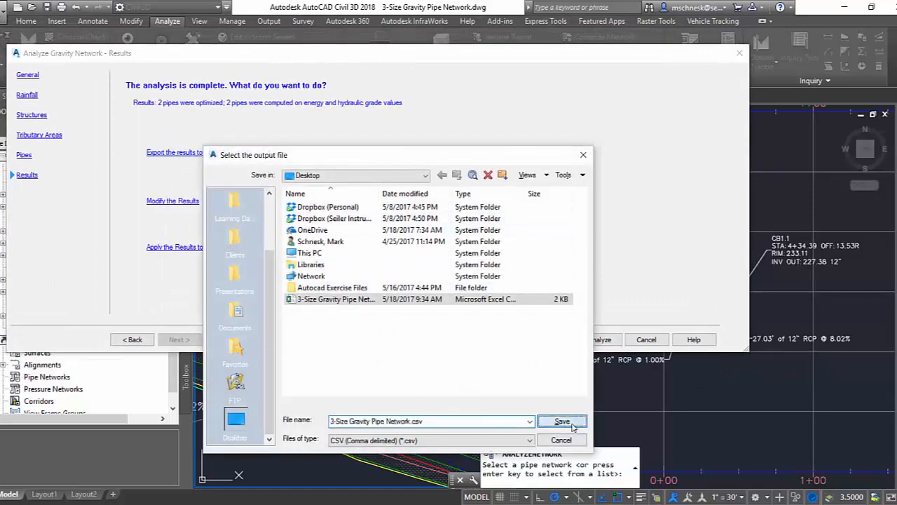
left_click(404, 338)
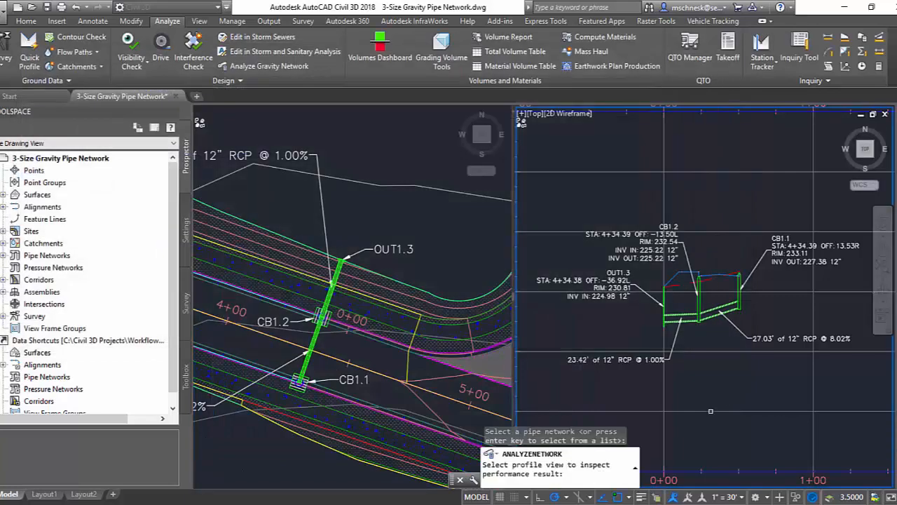
Inspect the analysis results on the storm network's profile view, and return to the analysis wizard
left_click(711, 309)
scroll(711, 315, "up", 3)
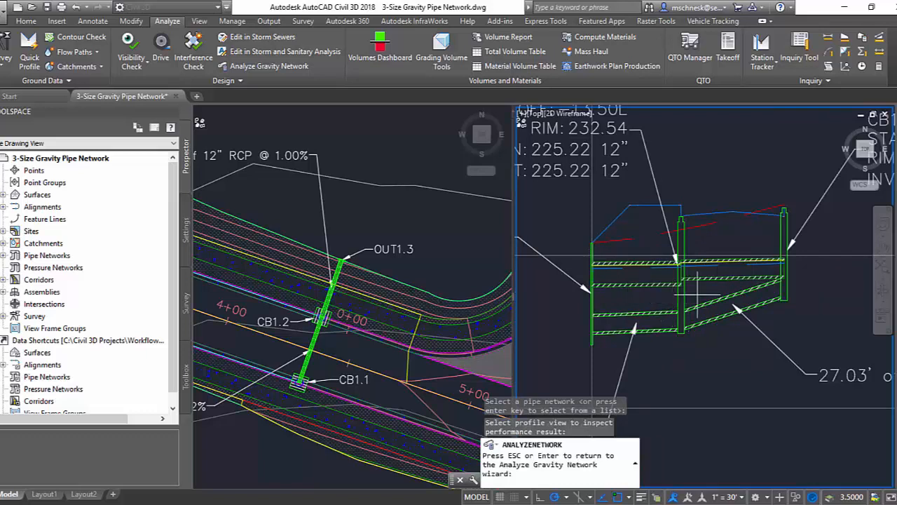
scroll(698, 290, "down", 4)
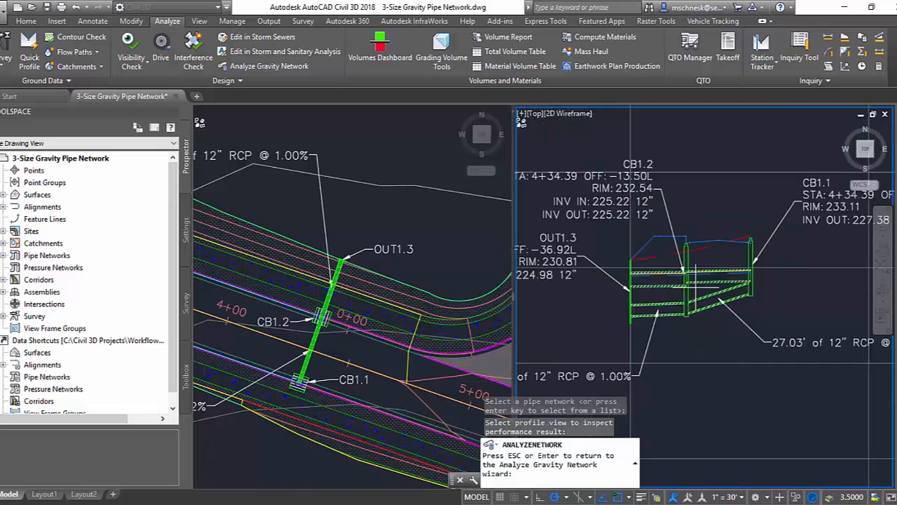
left_click(659, 291)
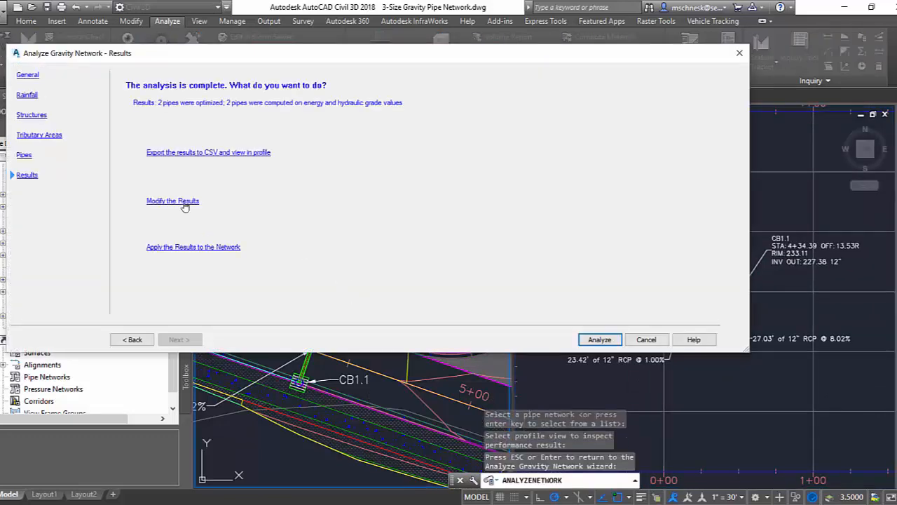
Examine the optimized diameters and invert elevations of Pipe - (12) and Pipe - (11), and return to the results
left_click(173, 201)
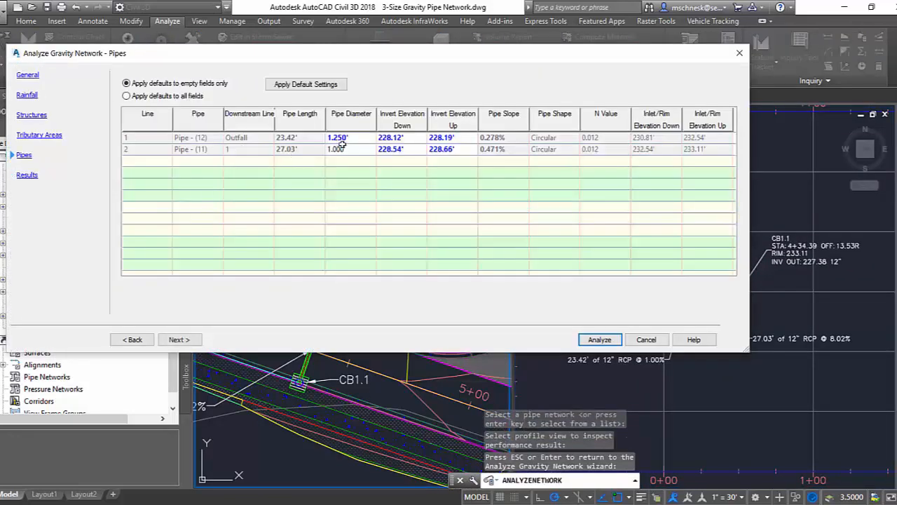
left_click(349, 138)
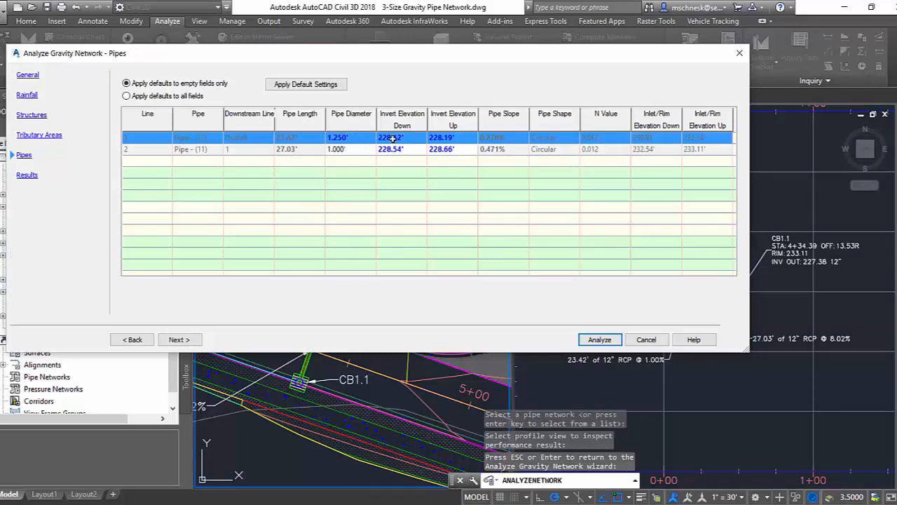
key("Down")
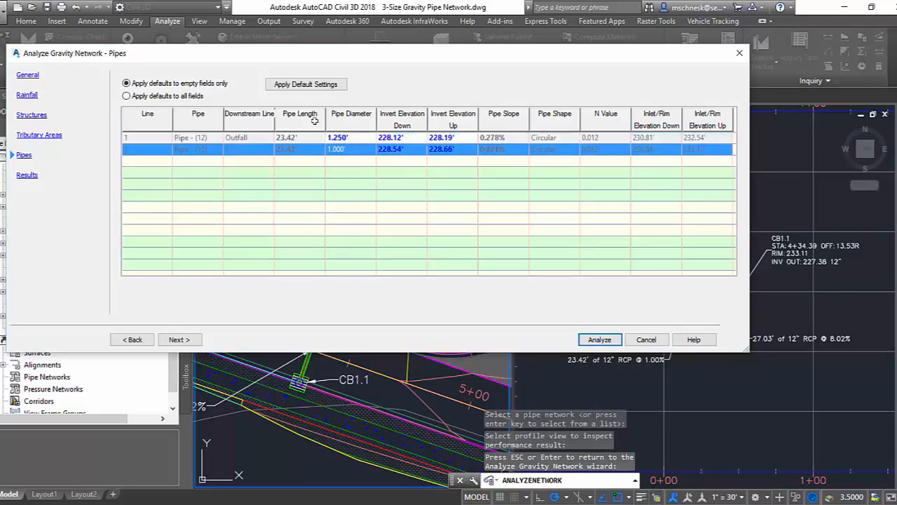
left_click(450, 138)
left_click(453, 149)
left_click(184, 335)
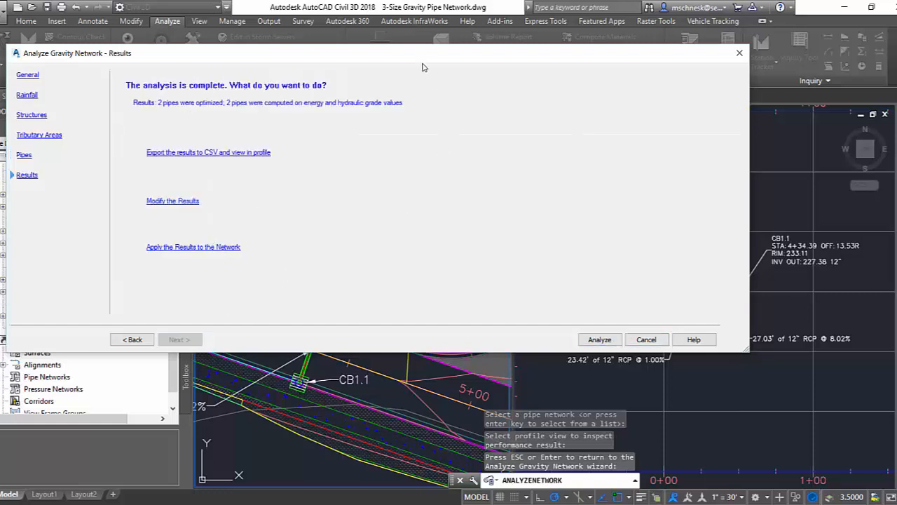
Apply the analysis results to the pipe network and inspect the resized pipes in the profile view
left_click(192, 256)
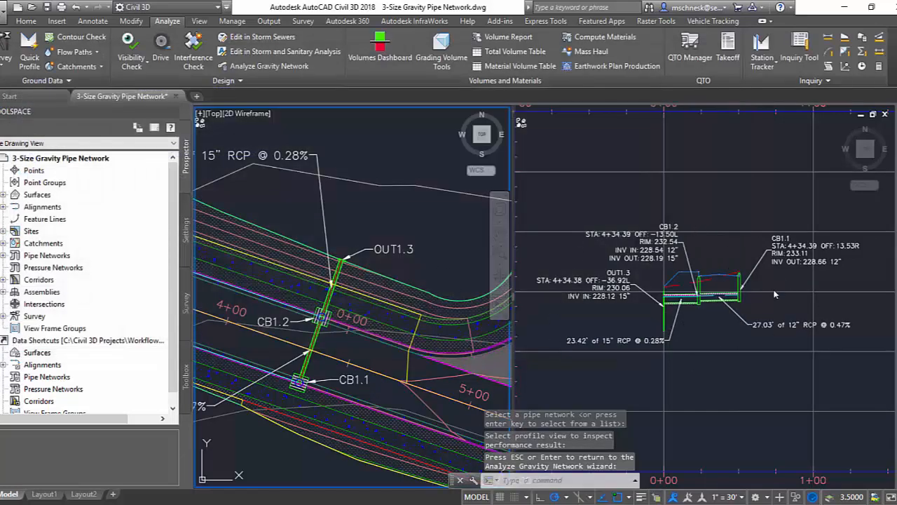
scroll(697, 321, "up", 2)
left_click(701, 311)
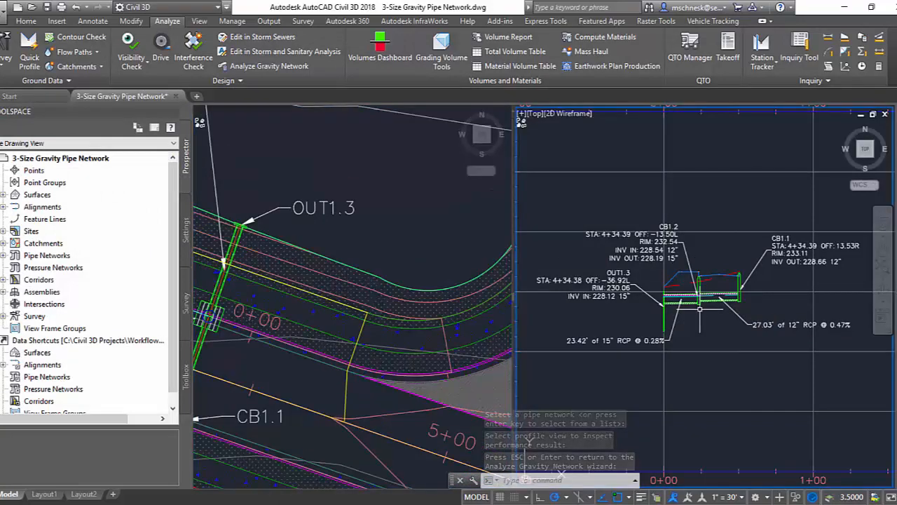
scroll(700, 309, "up", 4)
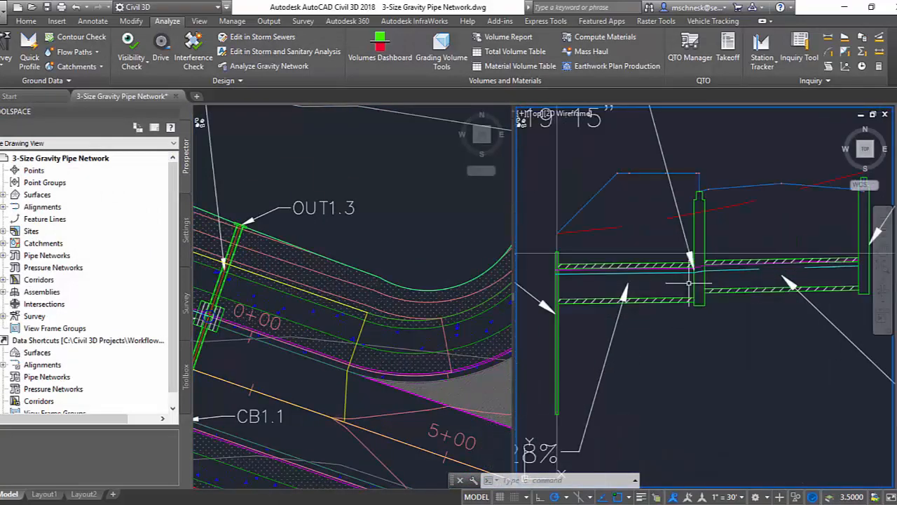
scroll(678, 278, "up", 1)
scroll(678, 281, "down", 5)
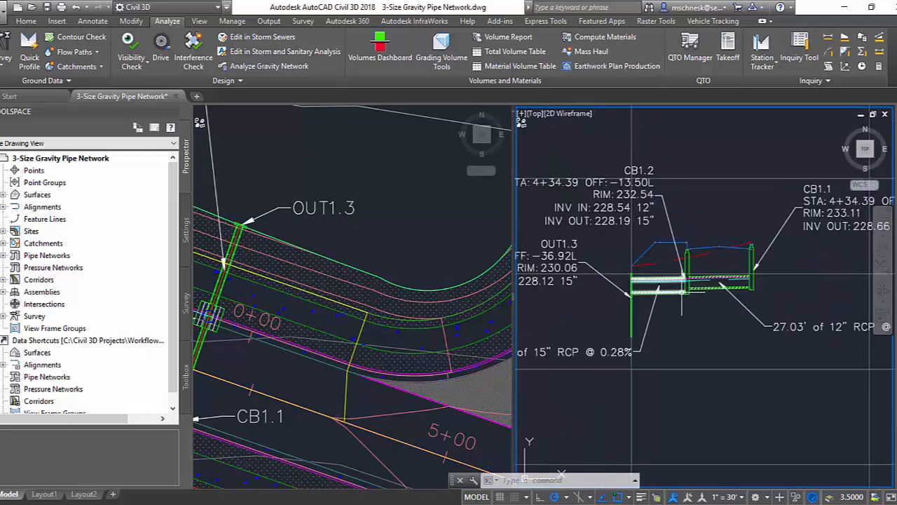
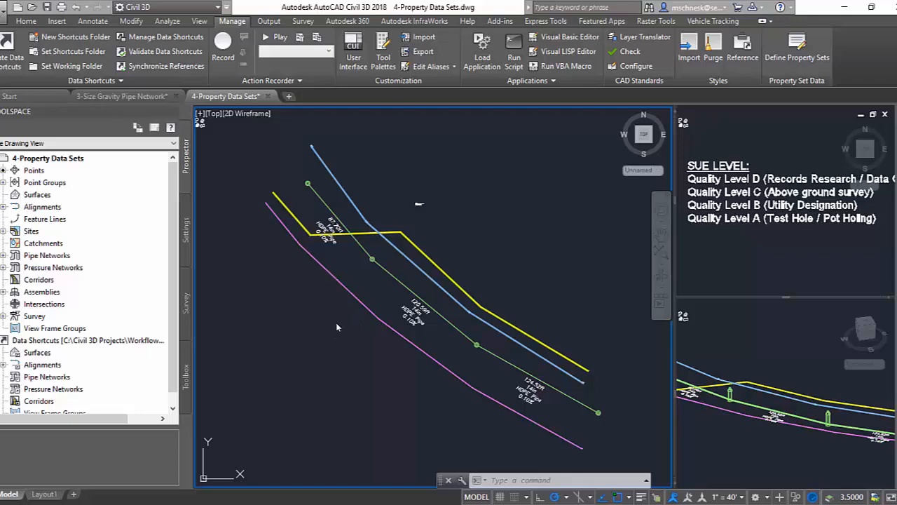
Create a property set definition named Utility Information that applies to Pipe, Pipe or Structure Profile, and Structure objects
left_click(798, 50)
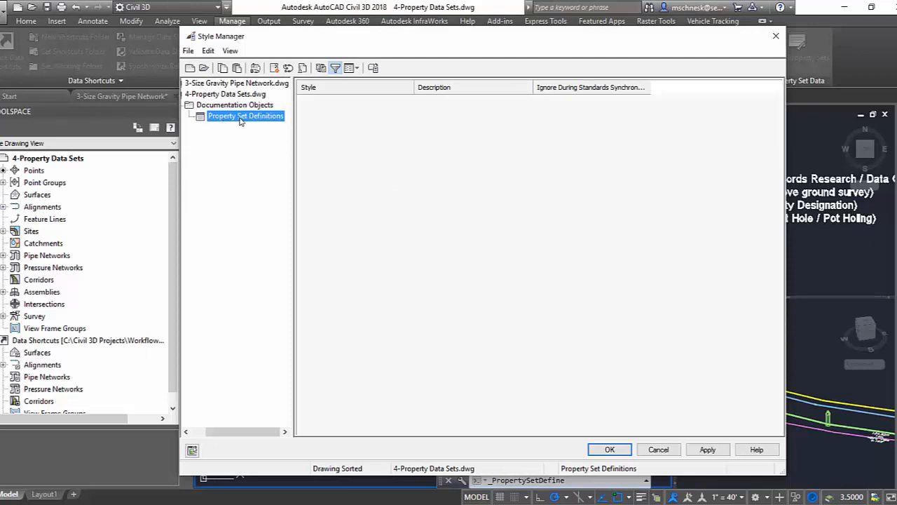
right_click(240, 120)
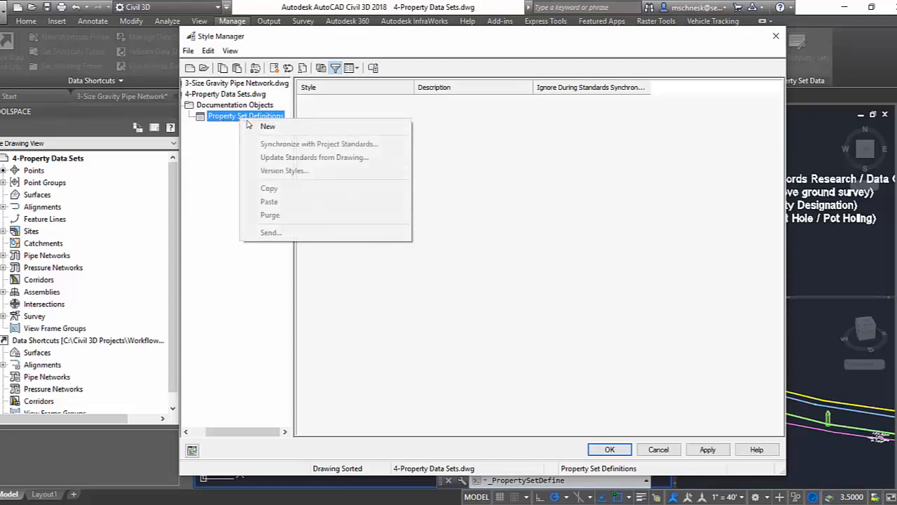
left_click(267, 127)
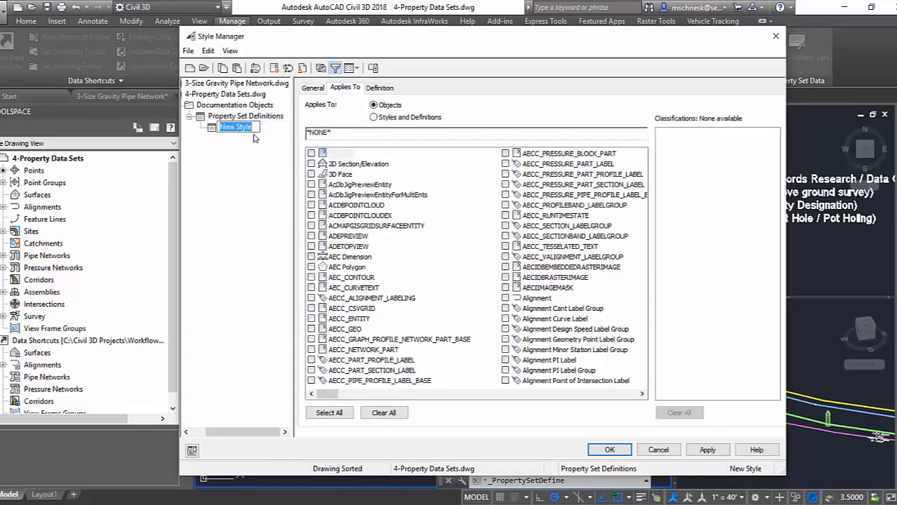
type("Utility Information")
key("Return")
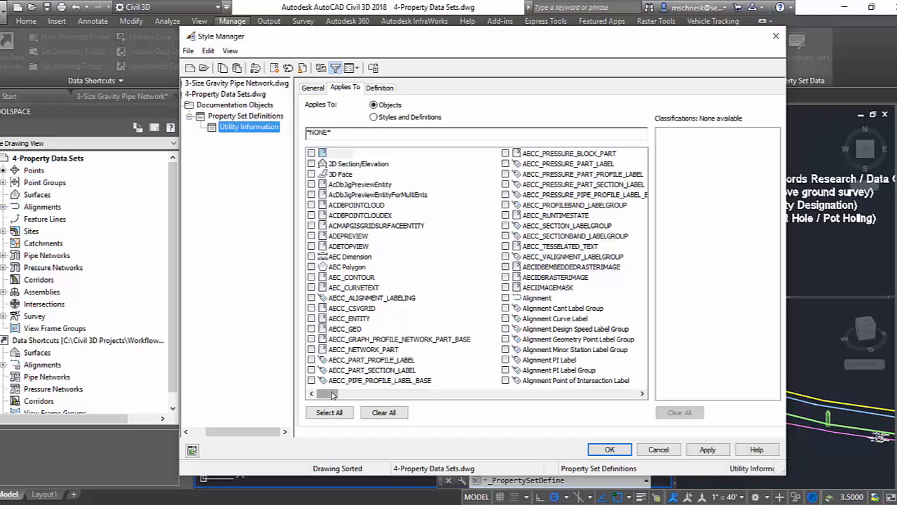
left_click_drag(333, 393, 566, 409)
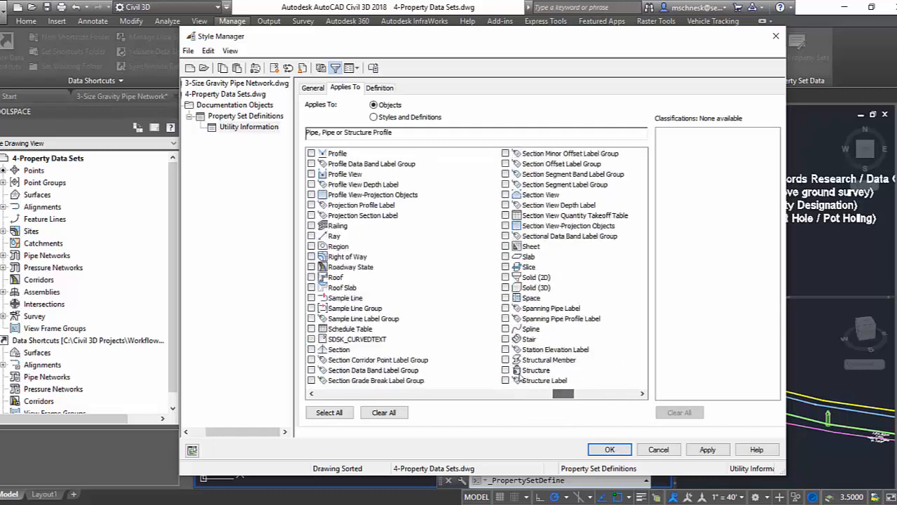
left_click(506, 369)
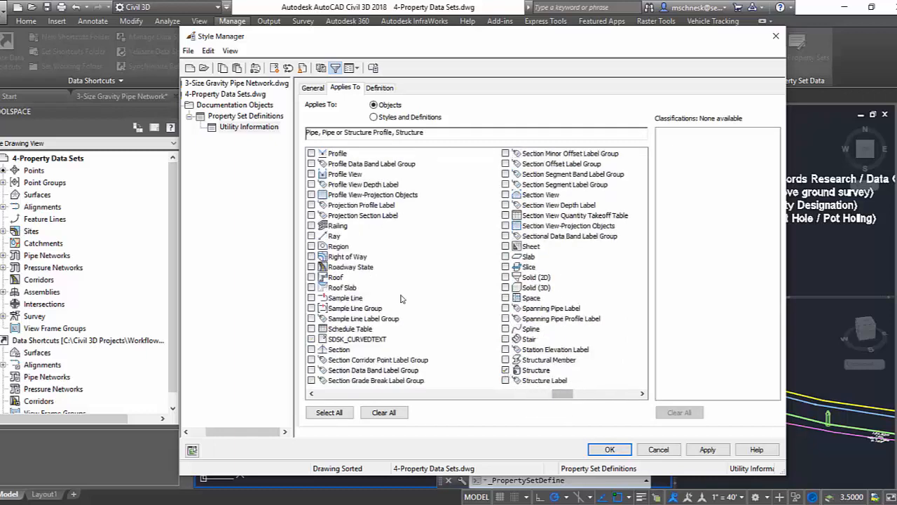
Add manual properties named Owner and SUE to the Utility Information property set and save the definition
left_click(378, 89)
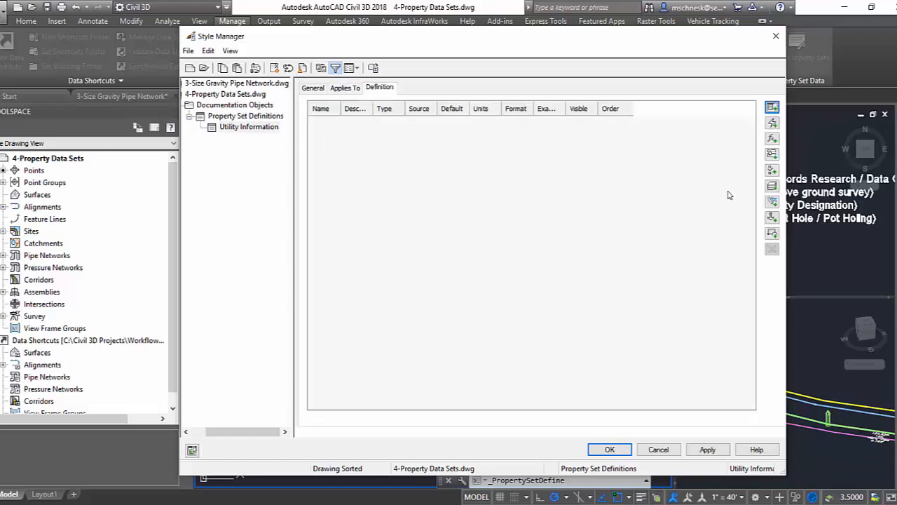
left_click(772, 108)
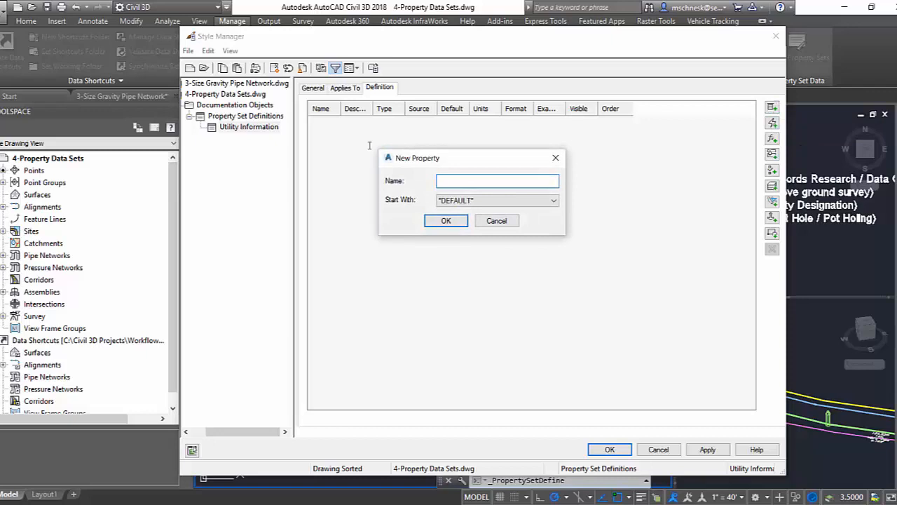
type("Owner")
left_click(449, 221)
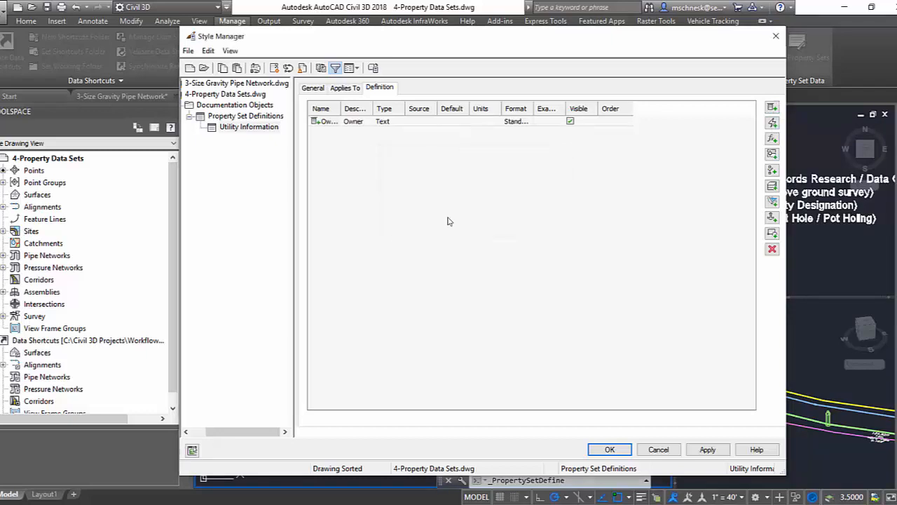
left_click(772, 108)
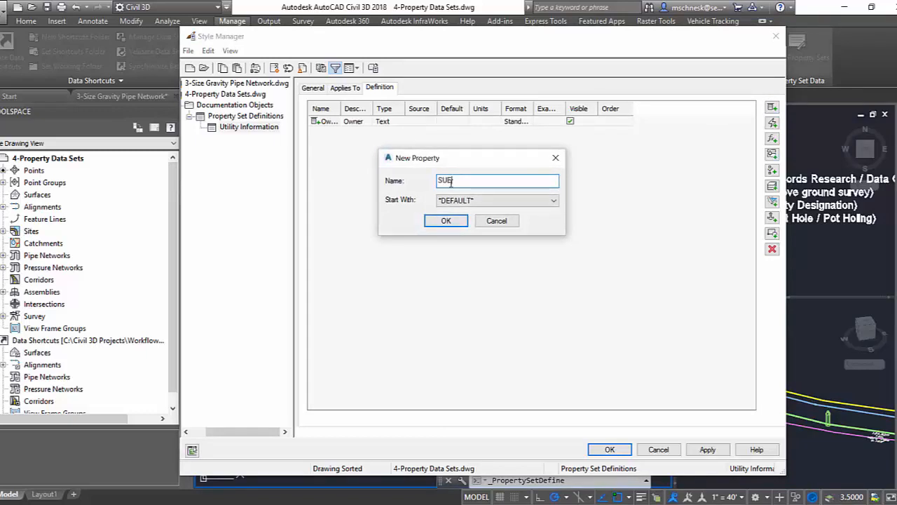
left_click(446, 221)
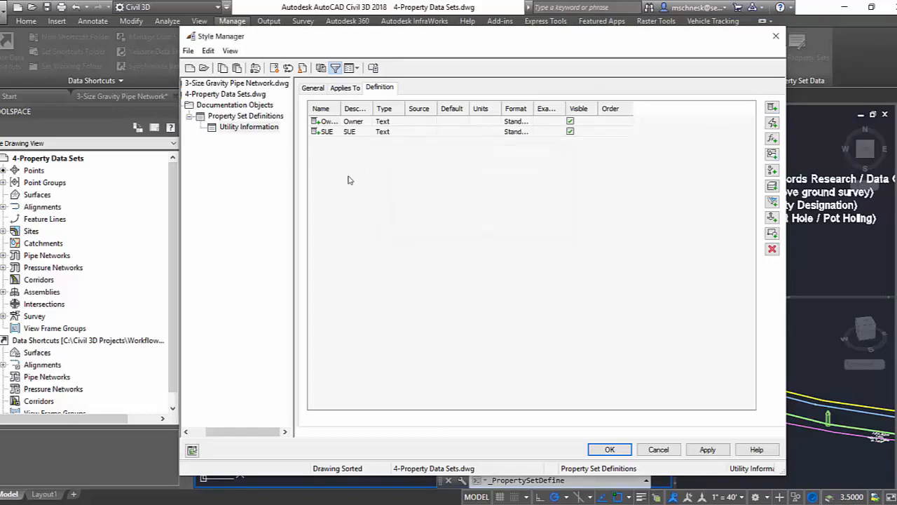
left_click(707, 449)
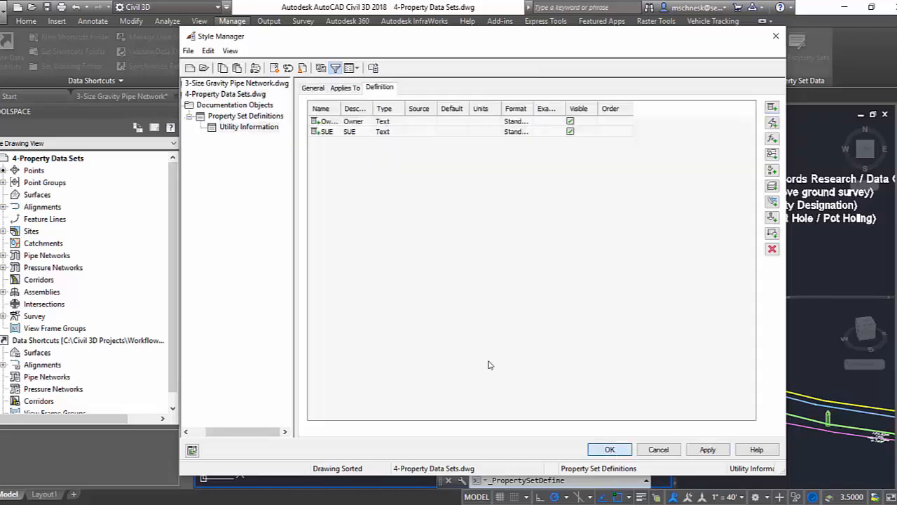
left_click(610, 449)
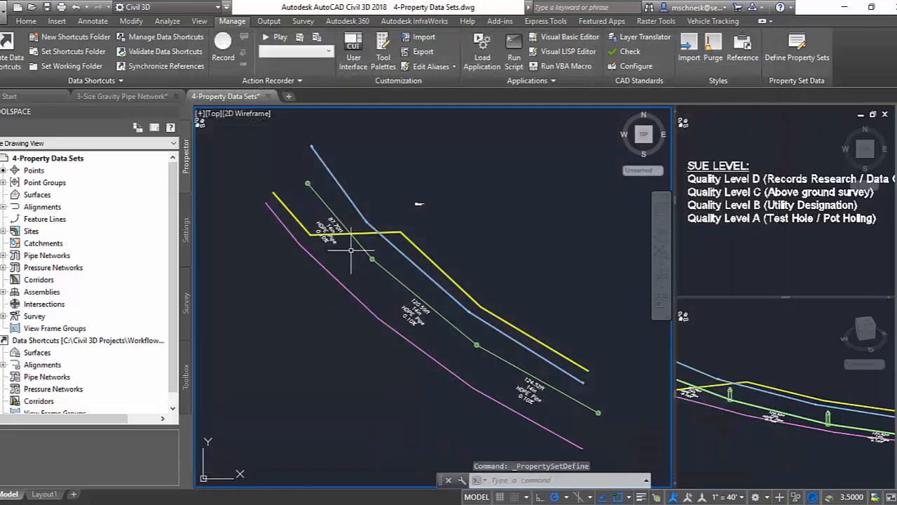
Select the three sanitary HDPE pipes in plan and open their properties
left_click(324, 204)
left_click(392, 269)
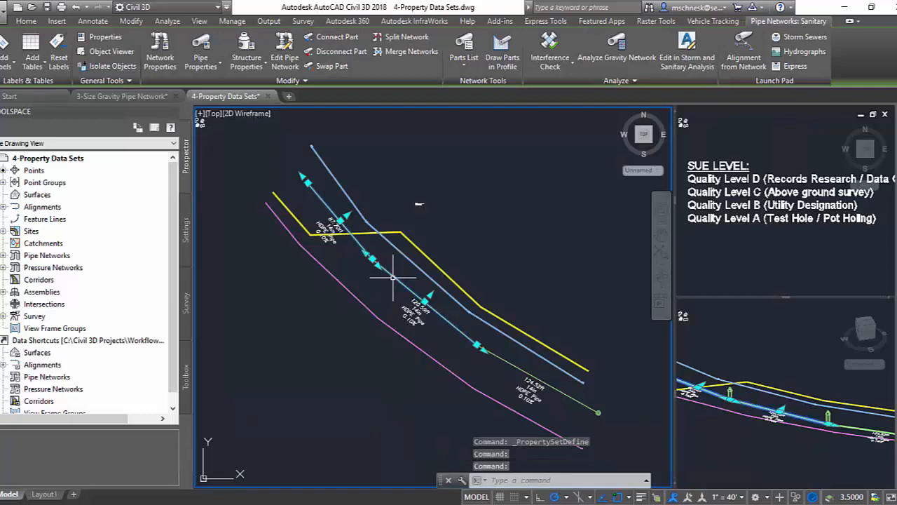
left_click(498, 357)
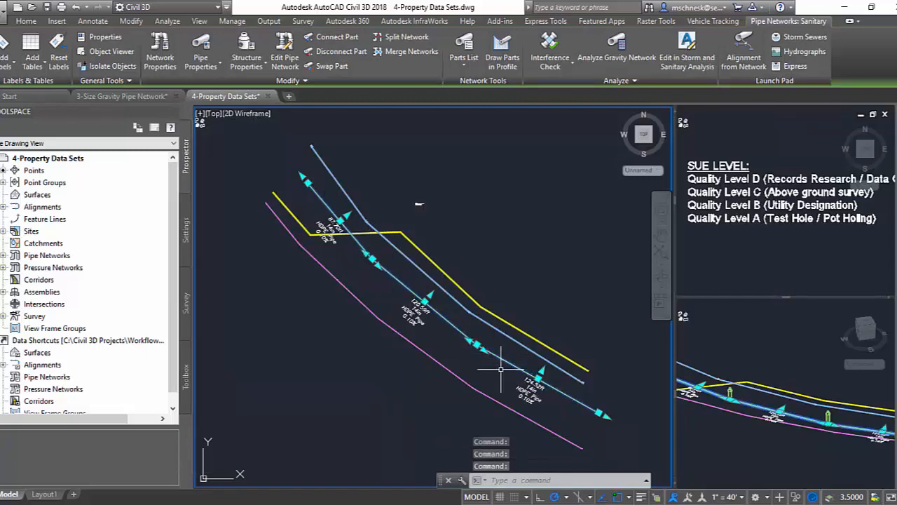
right_click(410, 309)
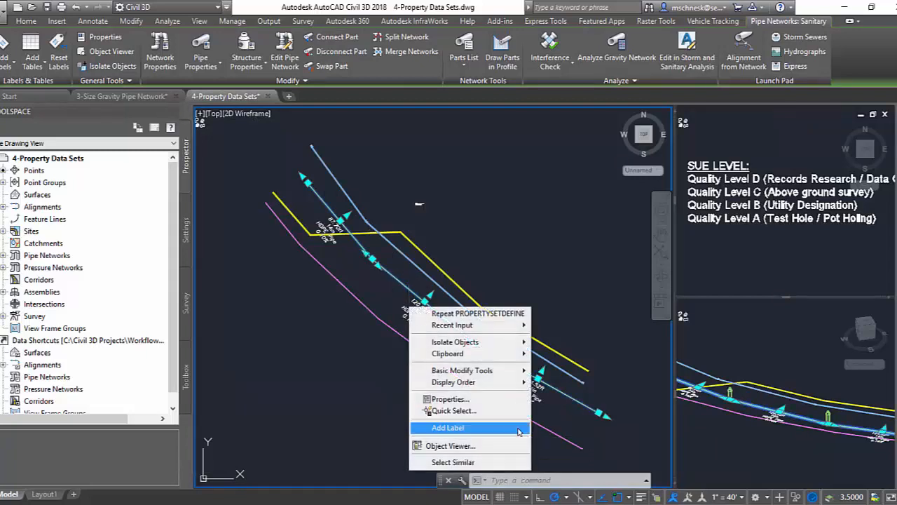
left_click(459, 399)
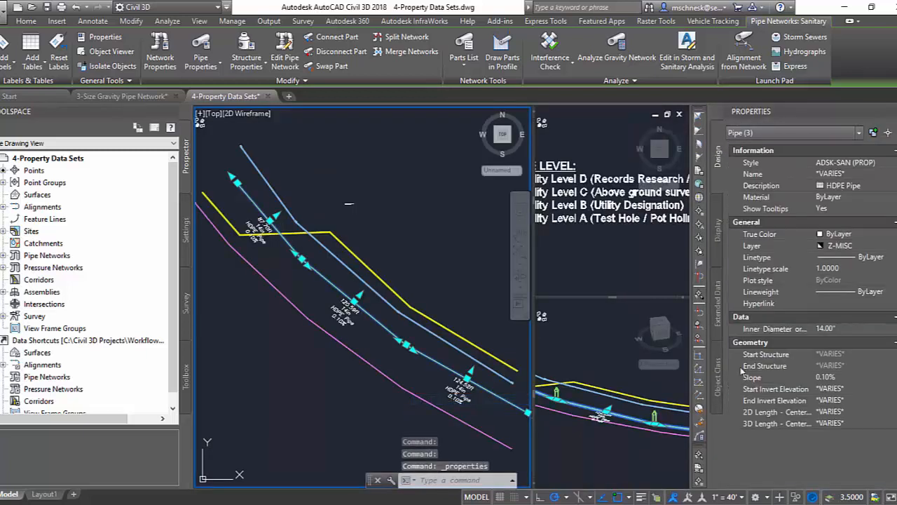
Attach the Utility Information property set to the three selected sanitary pipes as extended data
left_click(718, 313)
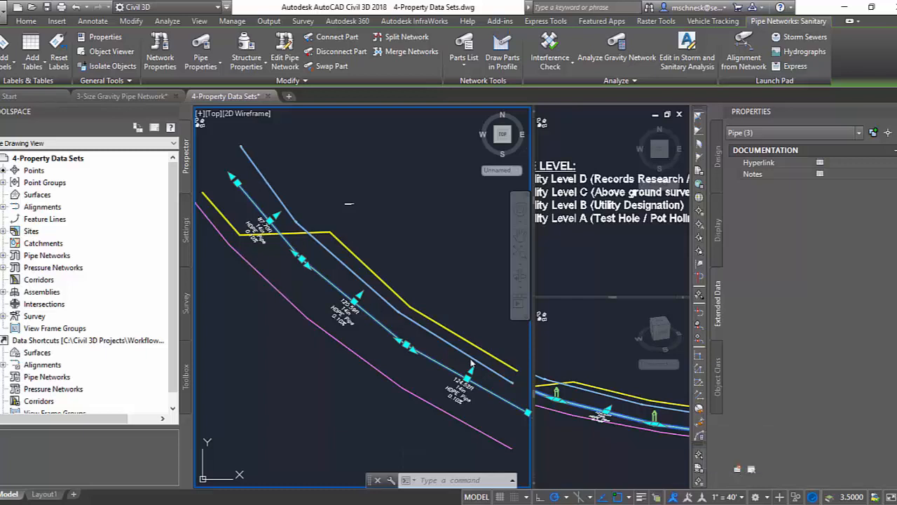
left_click(736, 470)
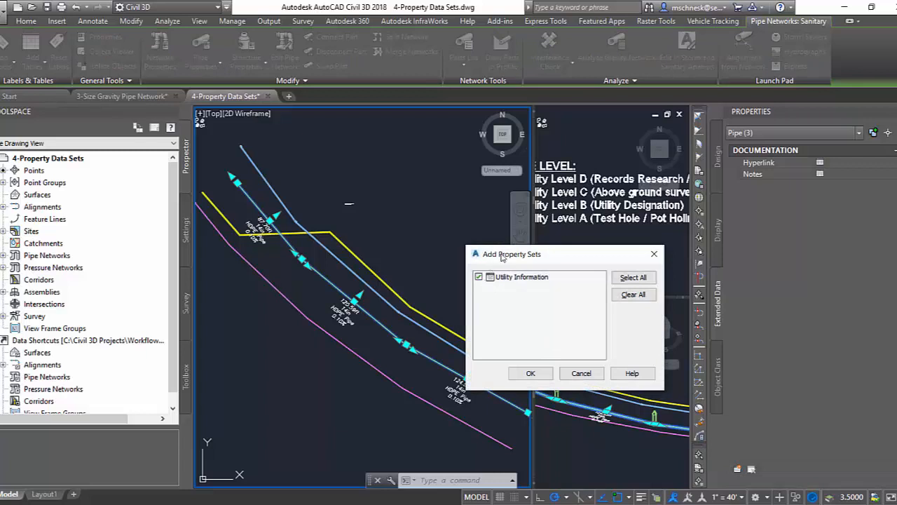
left_click_drag(502, 254, 412, 219)
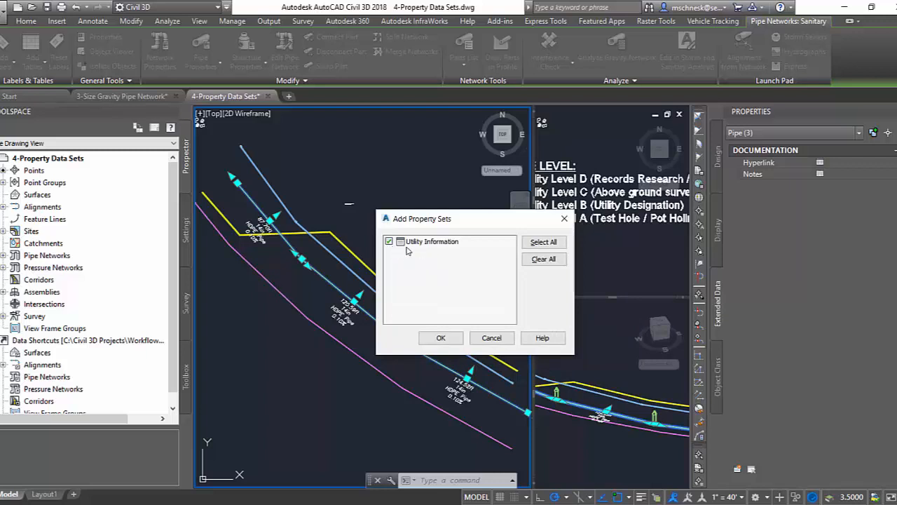
left_click(441, 338)
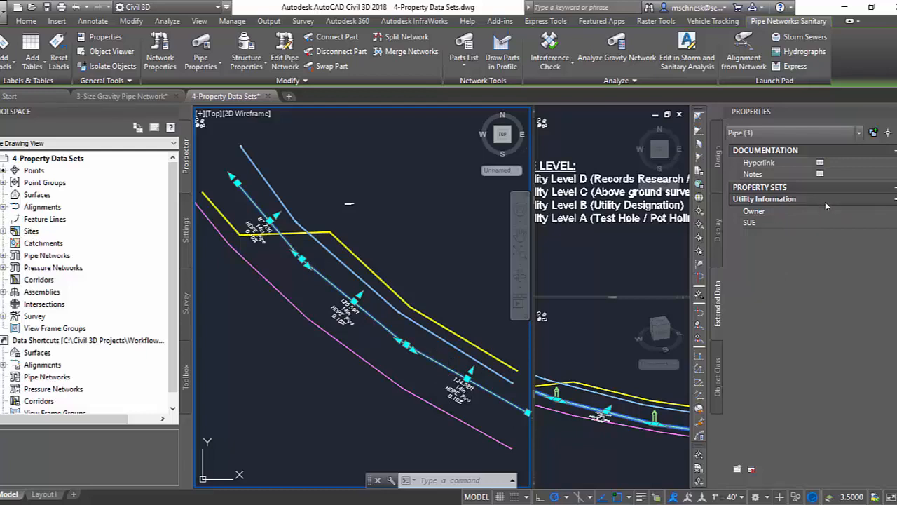
Set the pipes' Owner property to WWTP and SUE to C, and clear the selection
type("WWTP")
left_click(832, 222)
left_click(483, 216)
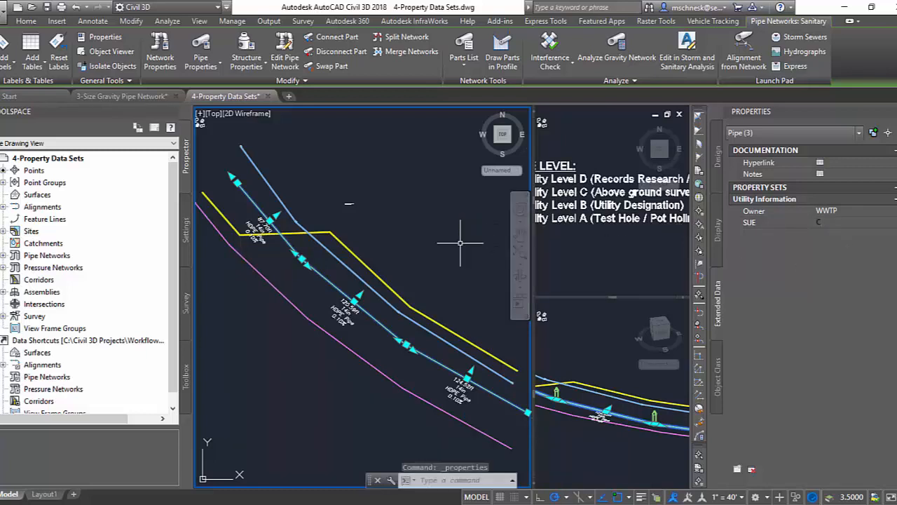
key("Escape")
key("Escape")
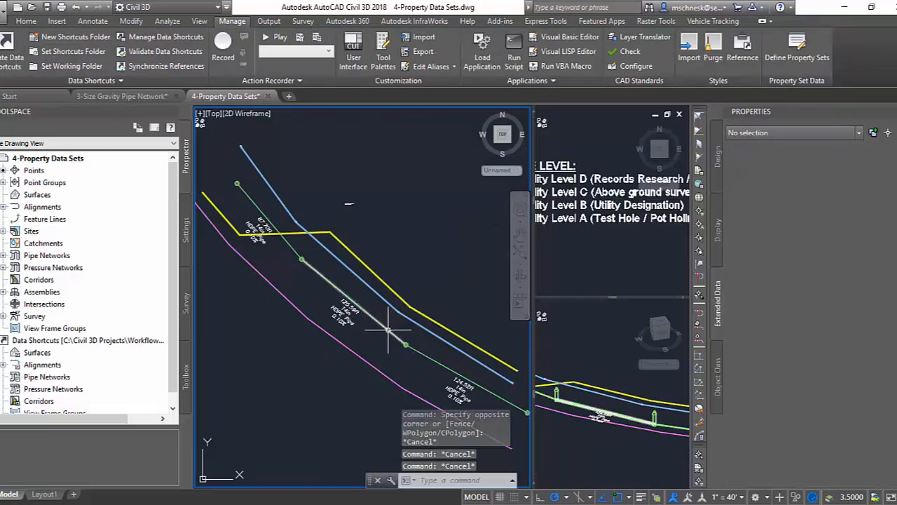
Check the Utility Information values on the middle sanitary pipe, and deselect it
left_click(385, 328)
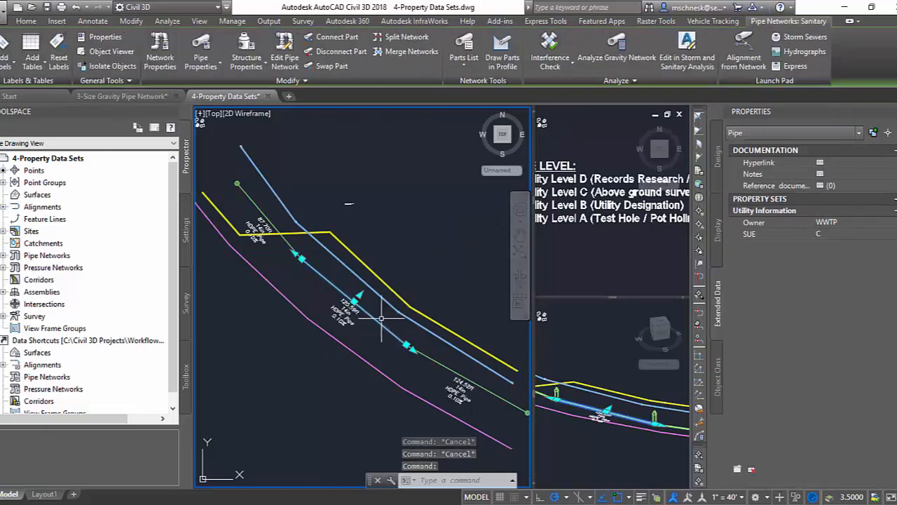
left_click(358, 323)
key("Escape")
key("Escape")
Open the Pipe Text contents of the middle pipe label's ADSK-PIPE LABEL style for editing
scroll(347, 317, "up", 2)
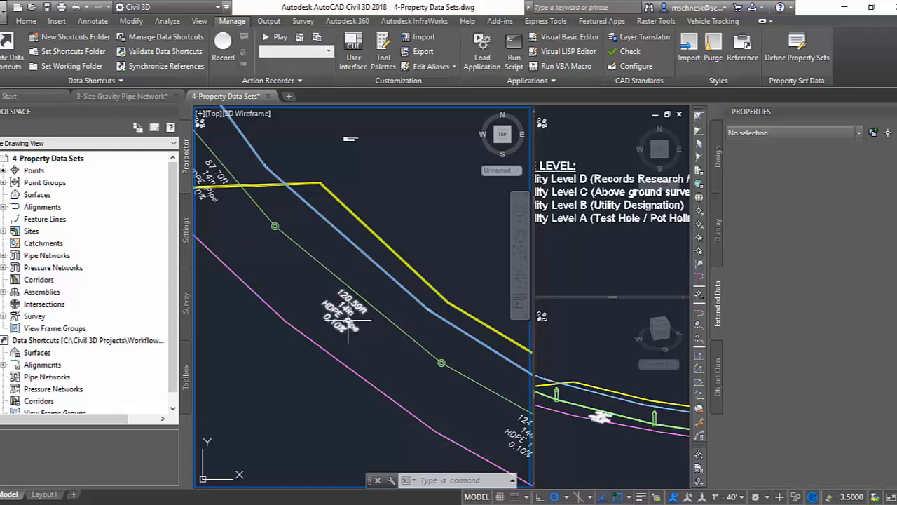
left_click(348, 320)
right_click(348, 322)
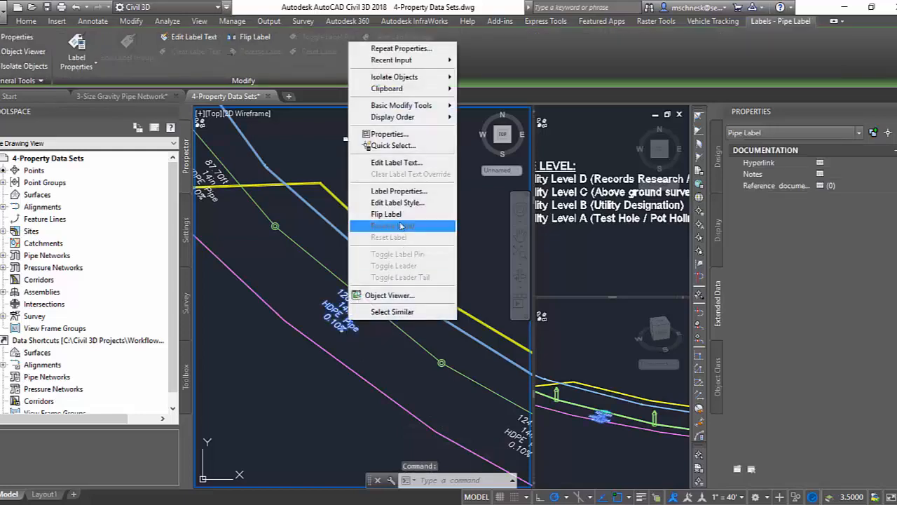
left_click(397, 202)
left_click(453, 145)
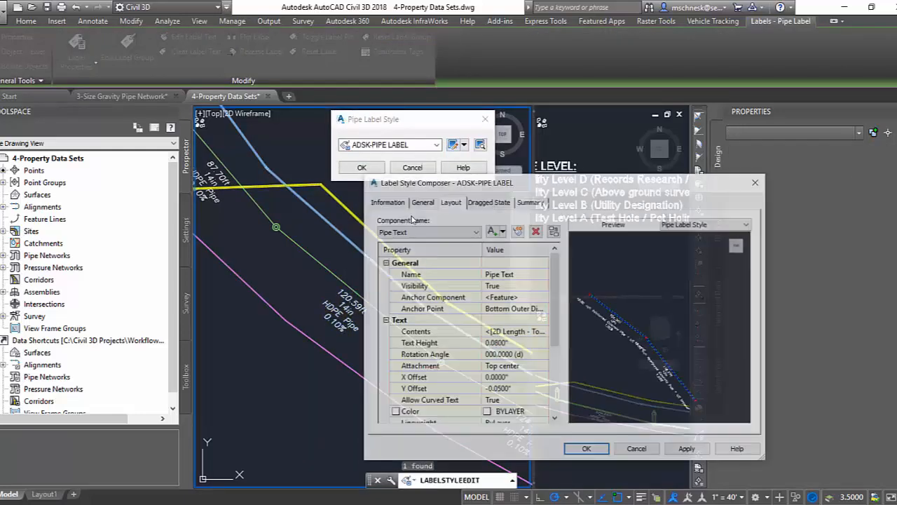
left_click_drag(460, 185, 352, 160)
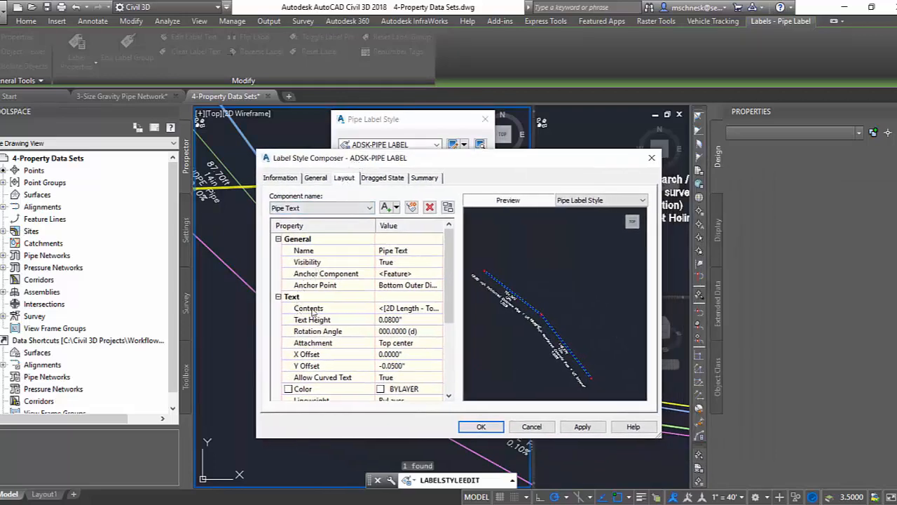
left_click(420, 310)
left_click(439, 310)
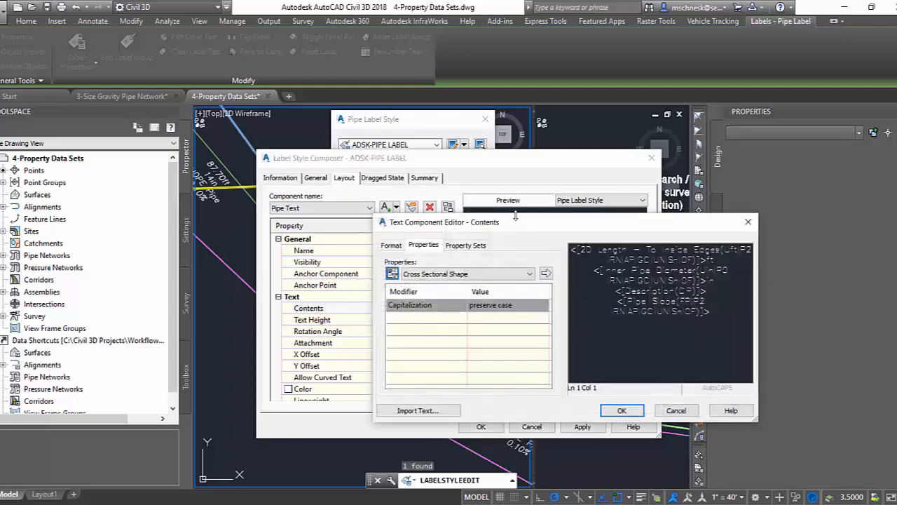
left_click_drag(496, 217, 357, 111)
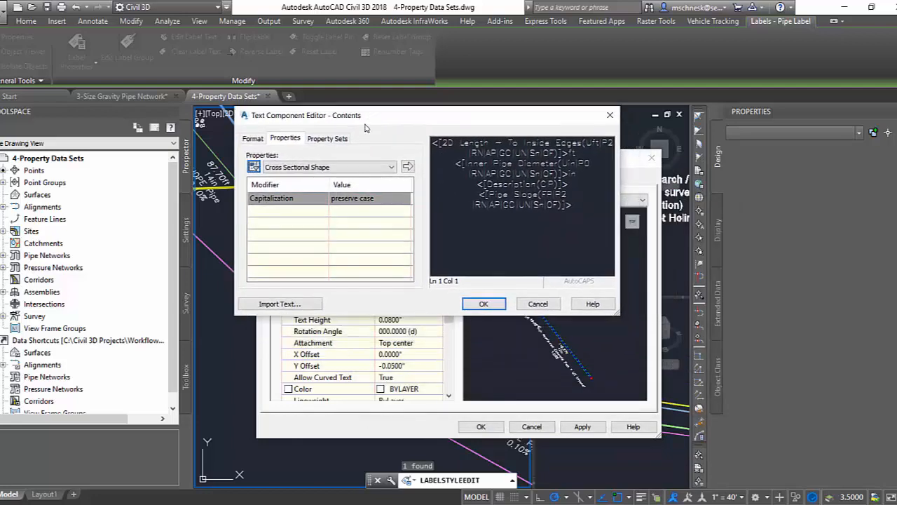
Add an "Owner:" line below the pipe slope, followed by the Owner property from the Utility Information set
left_click(331, 139)
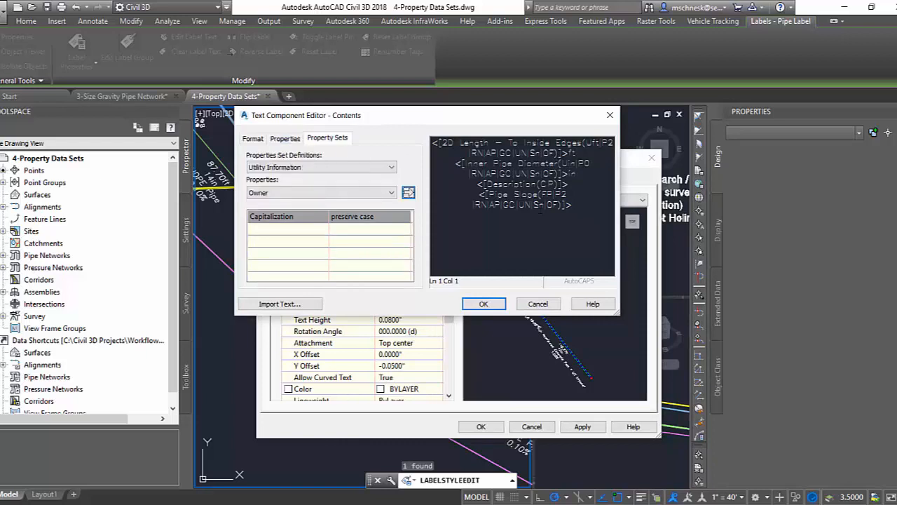
left_click(578, 203)
type("Owner:")
left_click(391, 192)
left_click(379, 203)
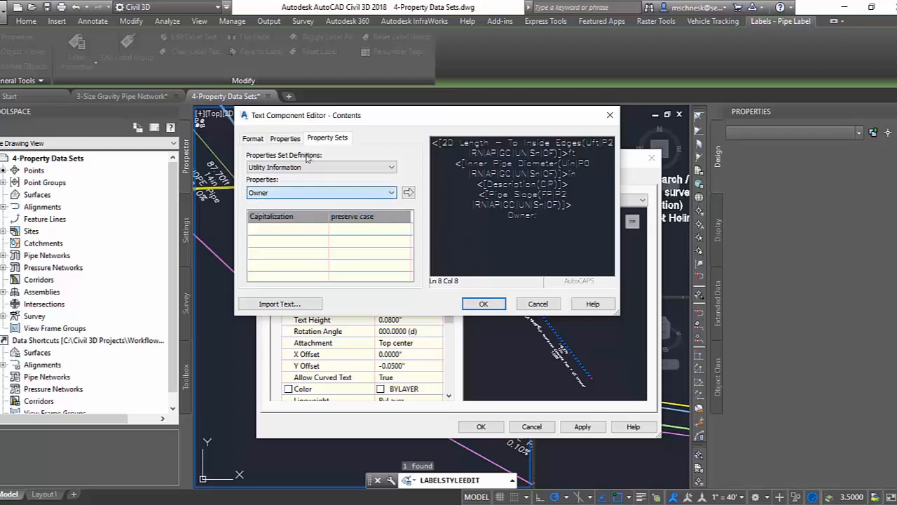
left_click(408, 192)
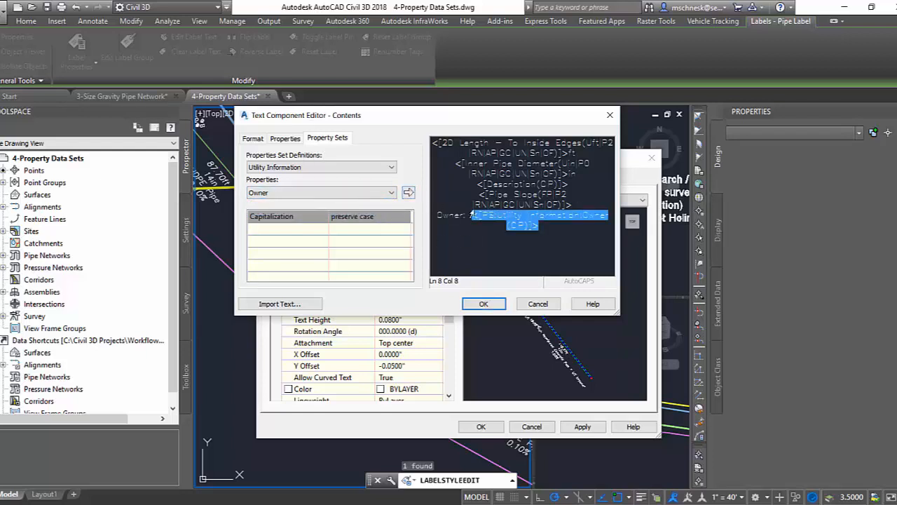
Add a "SUE Level:" line with the Utility Information SUE property, apply the label style, and check the pipe label
left_click(562, 233)
key("Return")
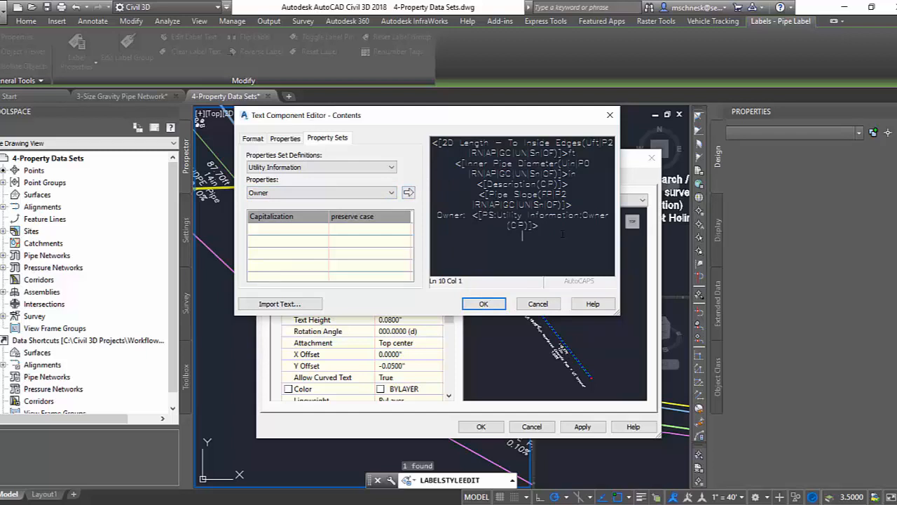
type("SUE Level:")
left_click(381, 194)
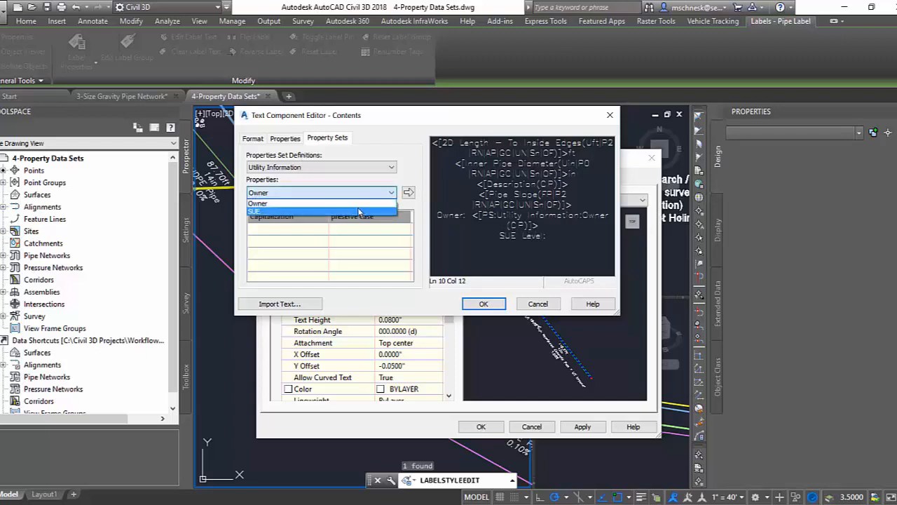
left_click(358, 210)
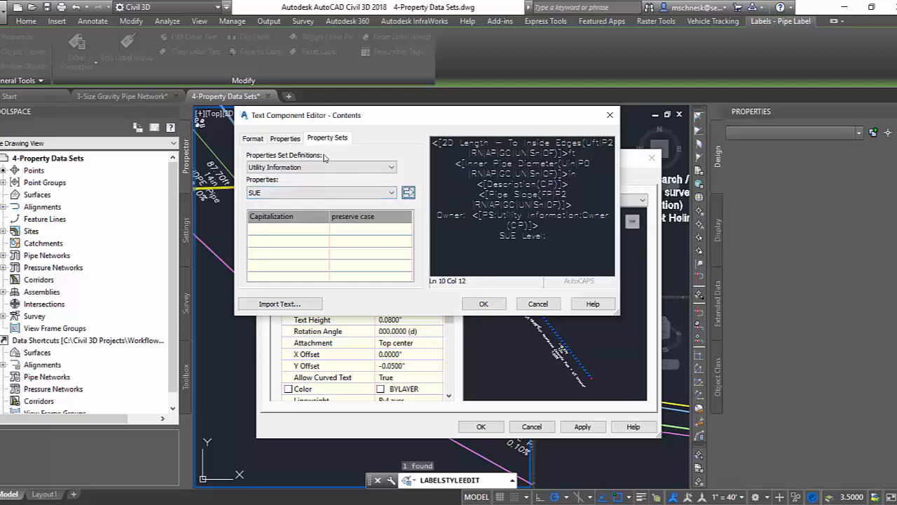
left_click(408, 192)
left_click(484, 304)
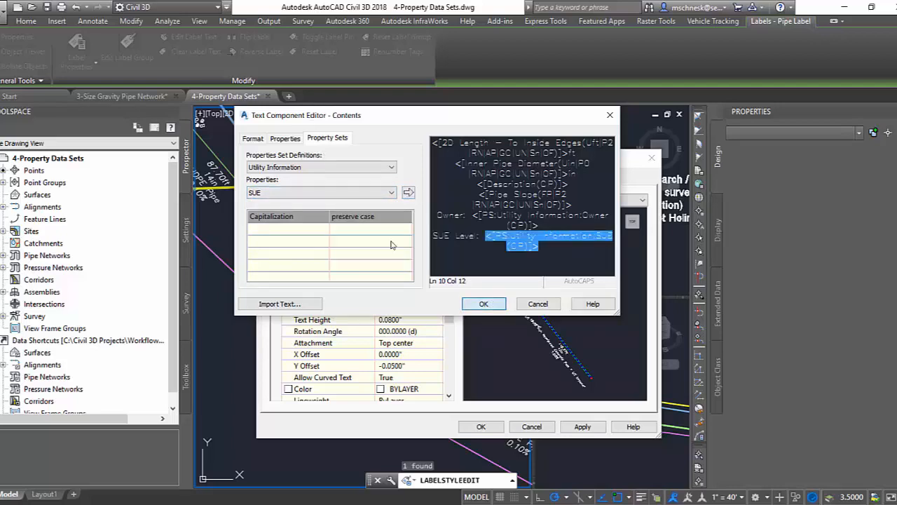
left_click(481, 426)
left_click(362, 168)
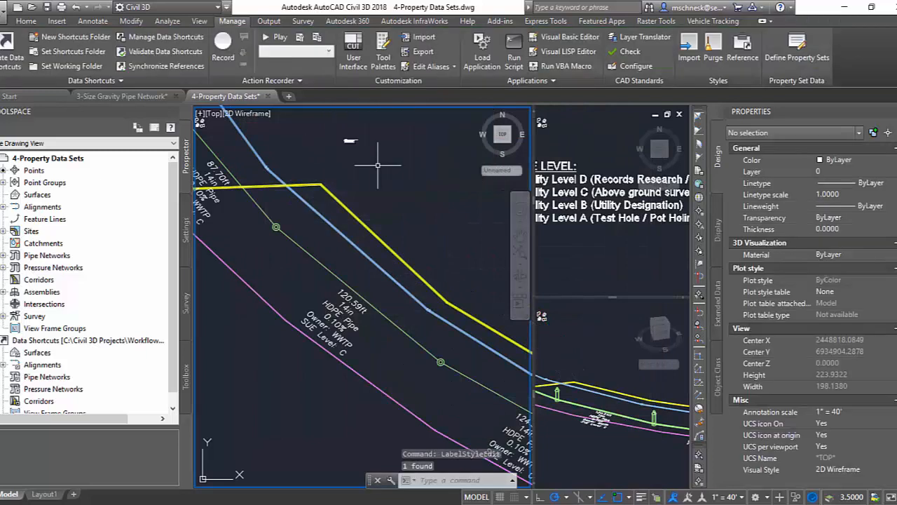
scroll(337, 351, "up", 2)
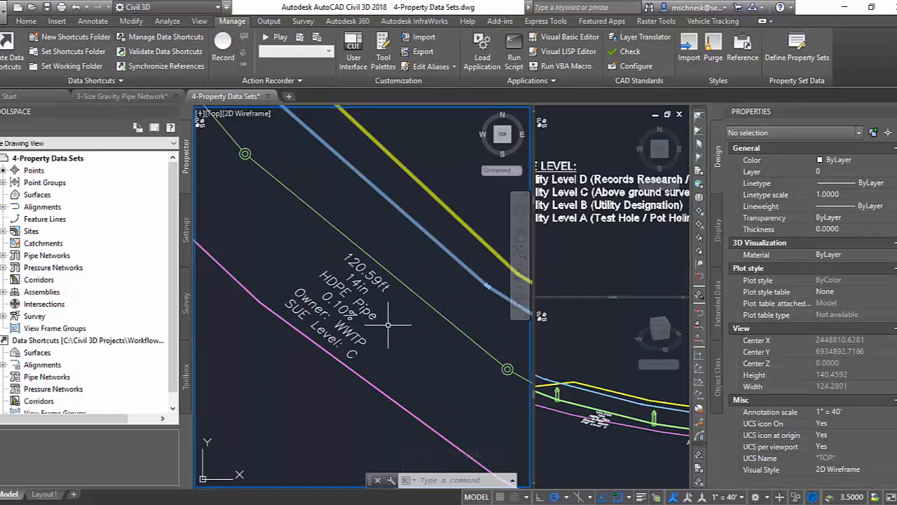
scroll(388, 324, "down", 2)
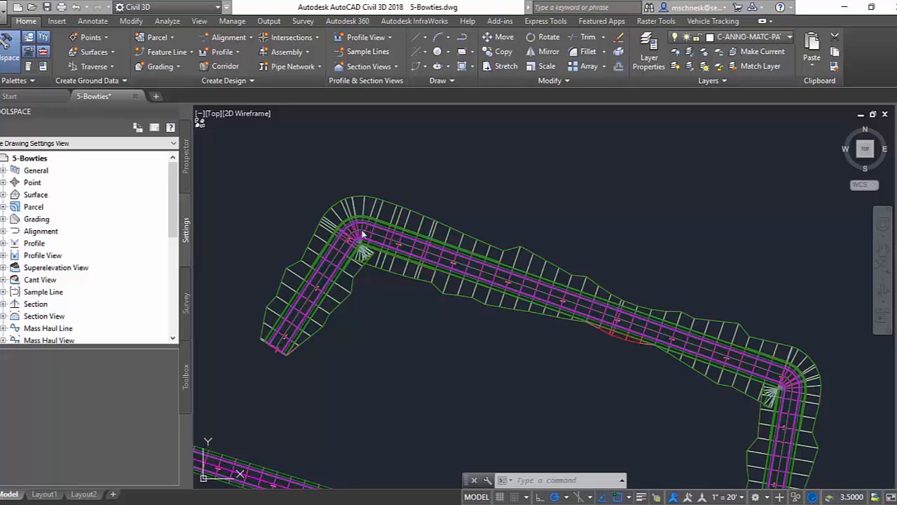
In the 5-Bowties drawing, clear the corridor bowtie at the bend near station 9+00 and rebuild the corridor
scroll(366, 259, "up", 5)
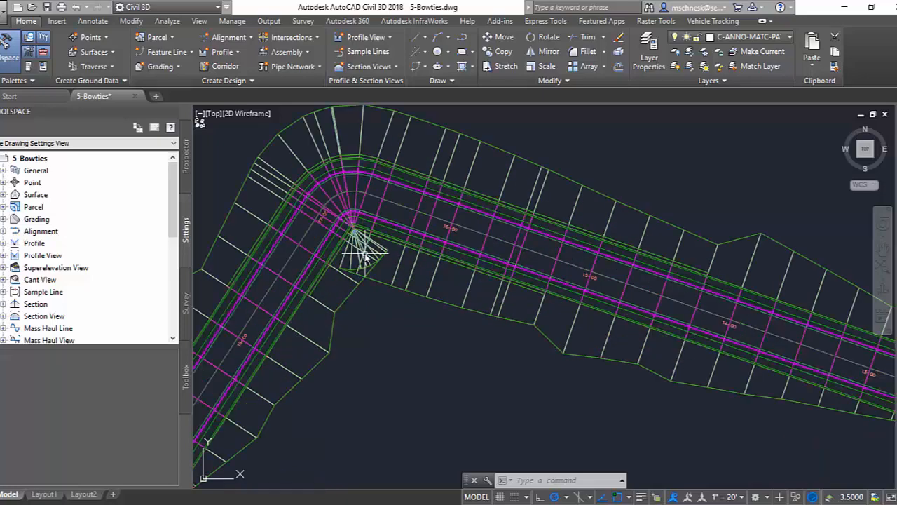
scroll(343, 259, "down", 6)
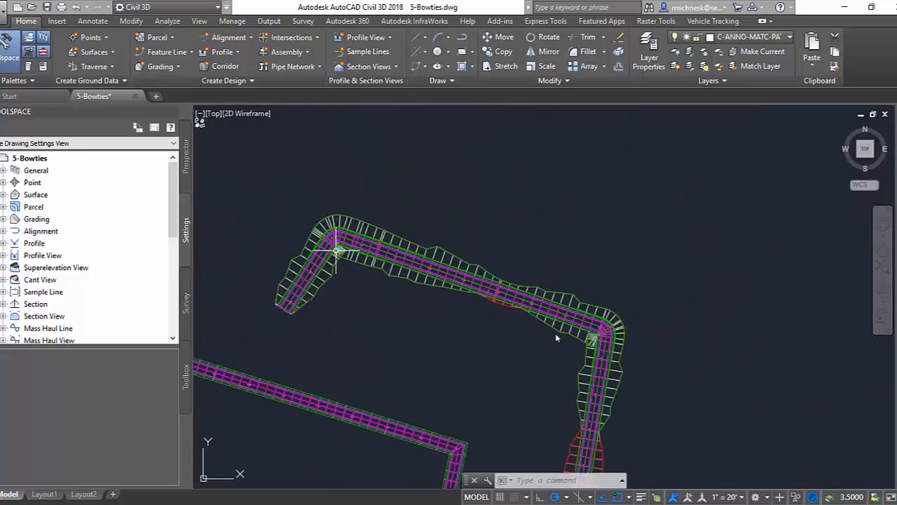
scroll(624, 347, "up", 6)
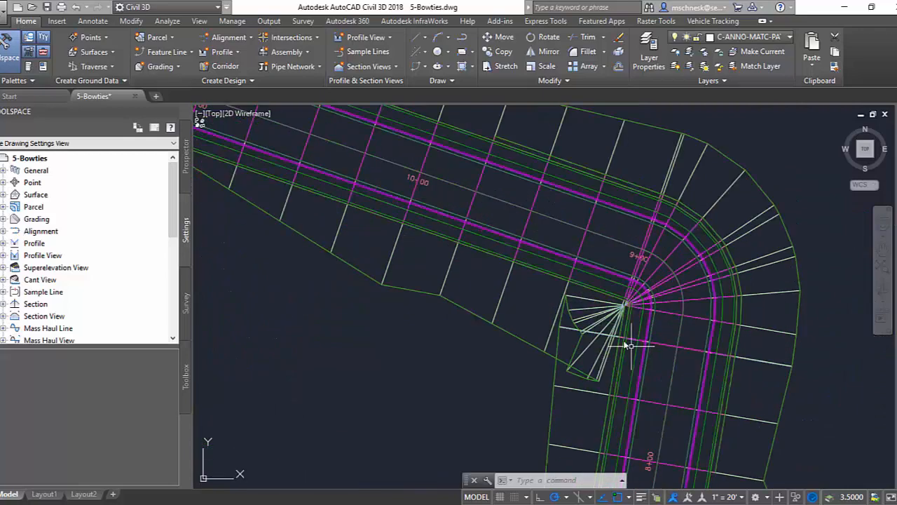
scroll(574, 328, "down", 2)
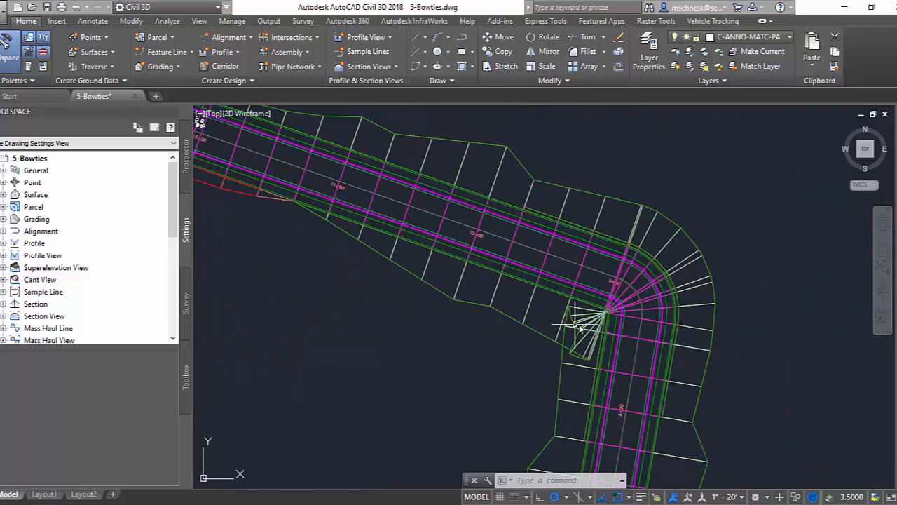
left_click(530, 301)
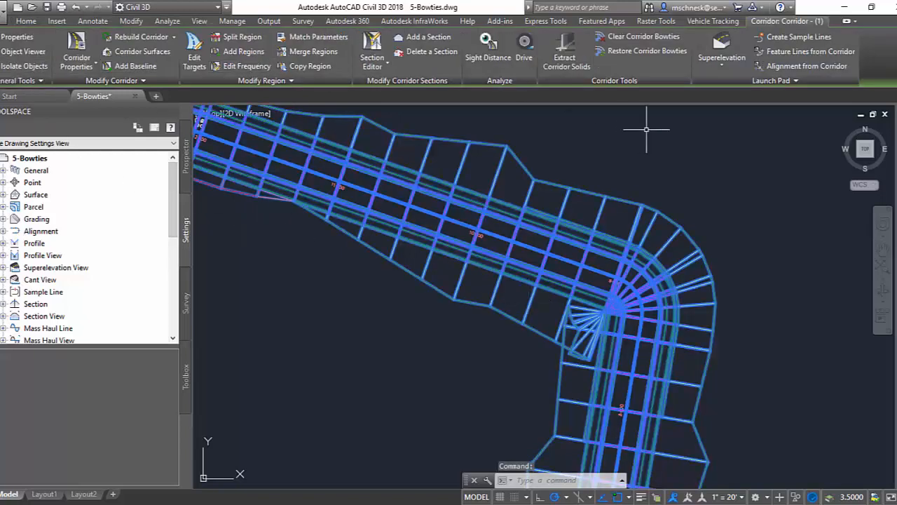
left_click(636, 39)
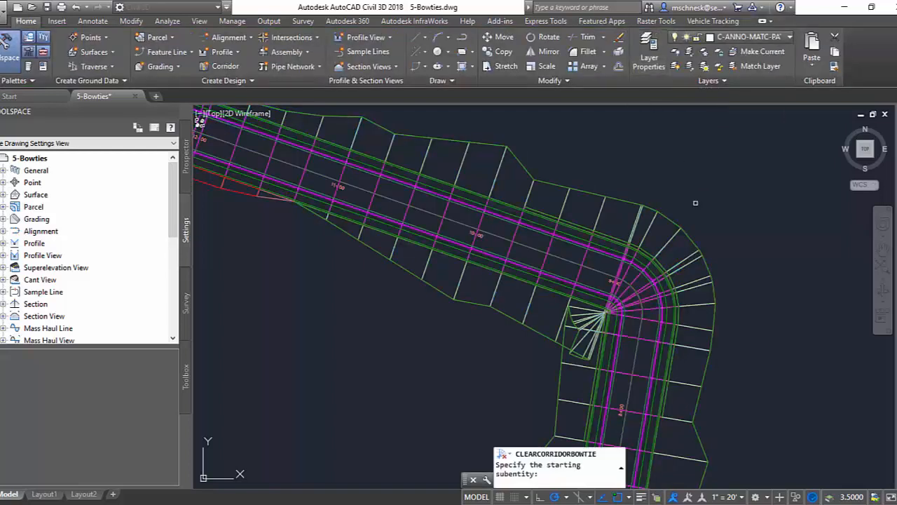
left_click(635, 366)
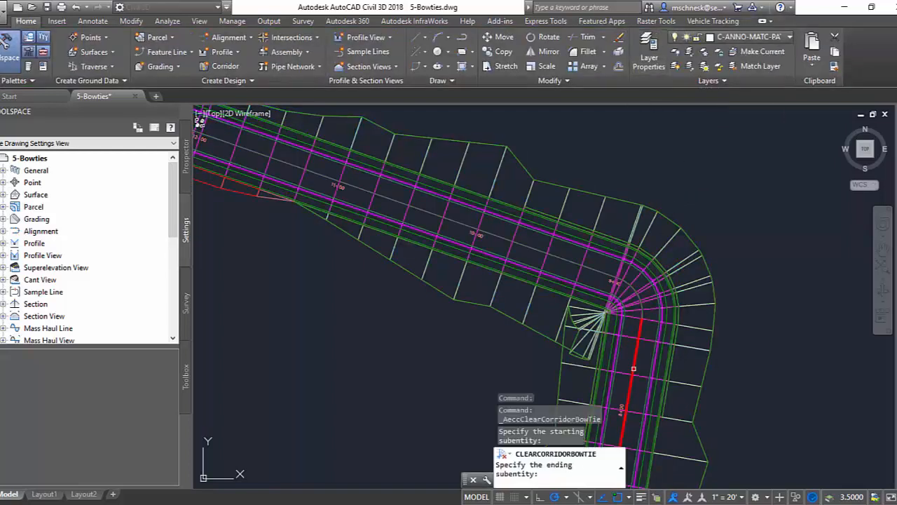
left_click(559, 258)
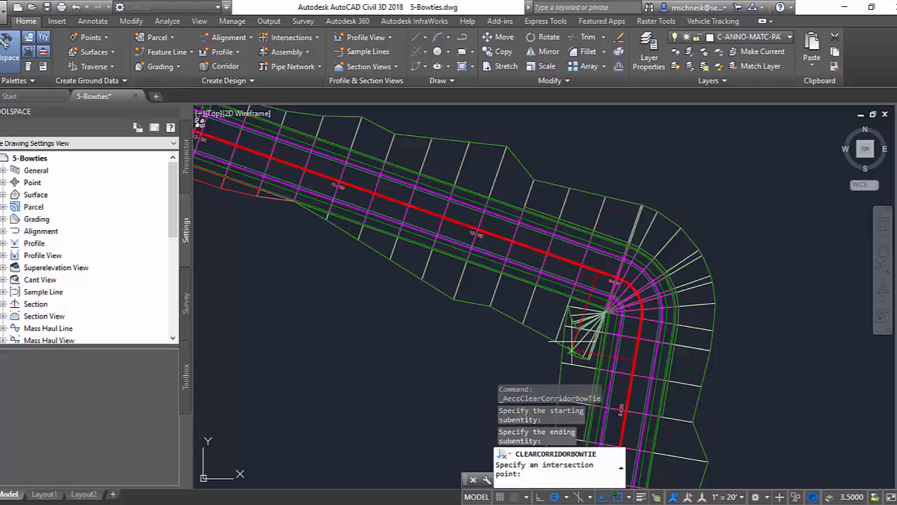
left_click(566, 345)
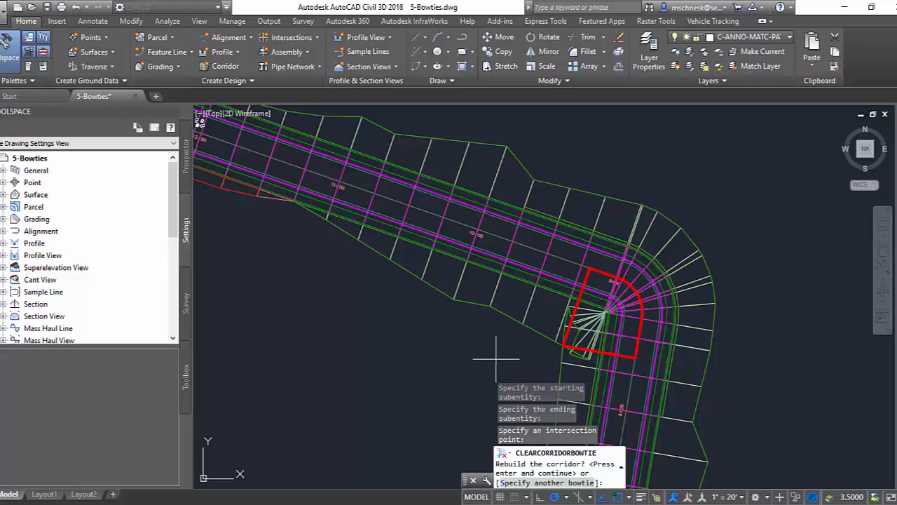
key("Return")
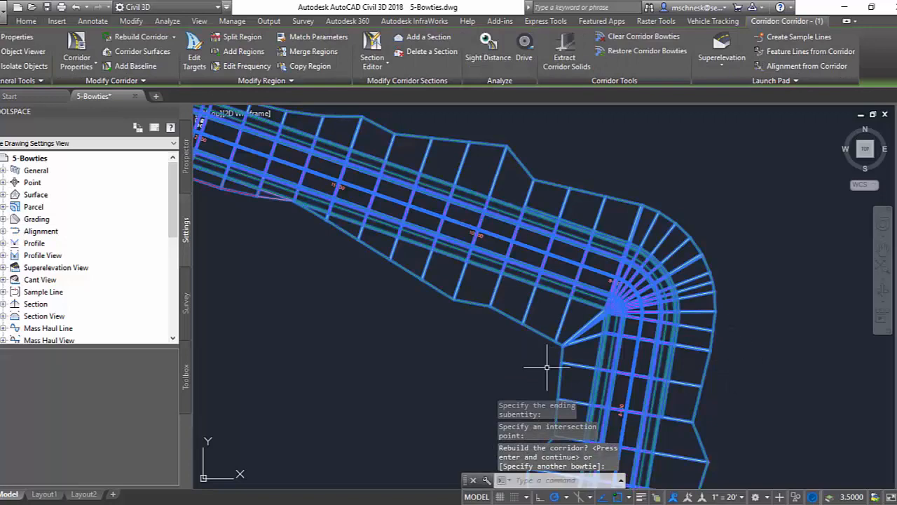
Clear the corridor bowtie at the bend near station 17+00, using the daylight corner as the intersection point, and rebuild the corridor
scroll(343, 259, "down", 2)
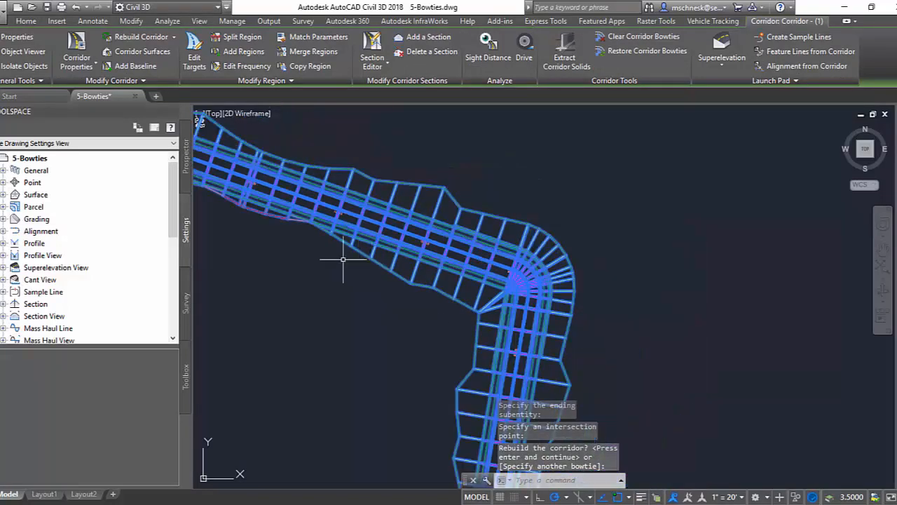
middle_click_drag(344, 259, 648, 353)
middle_click_drag(312, 267, 666, 356)
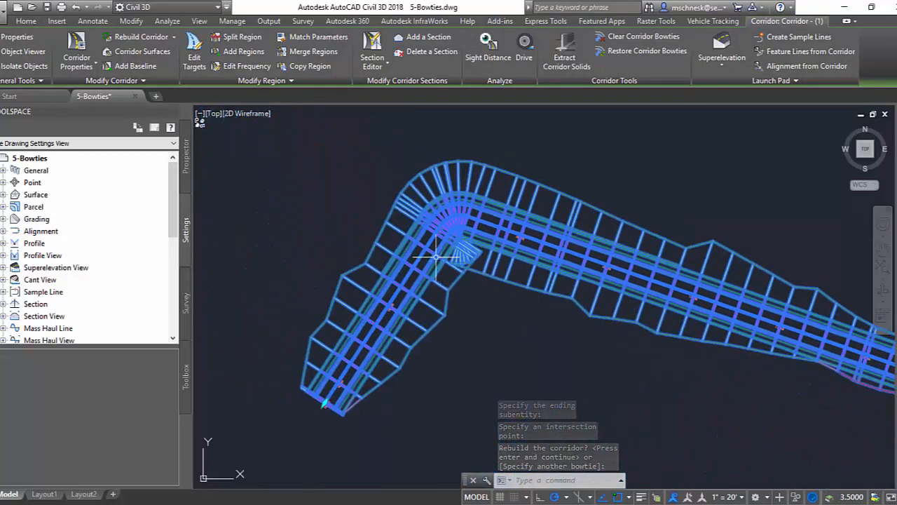
scroll(456, 255, "up", 4)
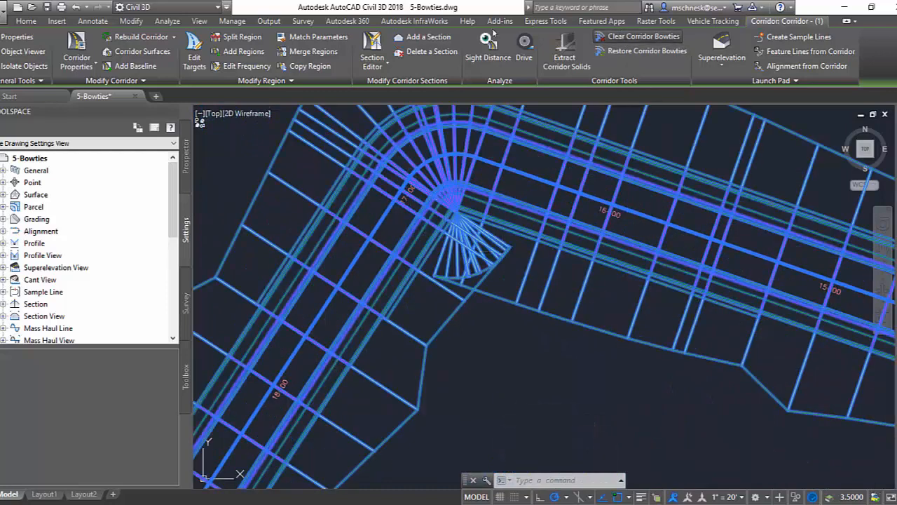
left_click(619, 36)
left_click(546, 180)
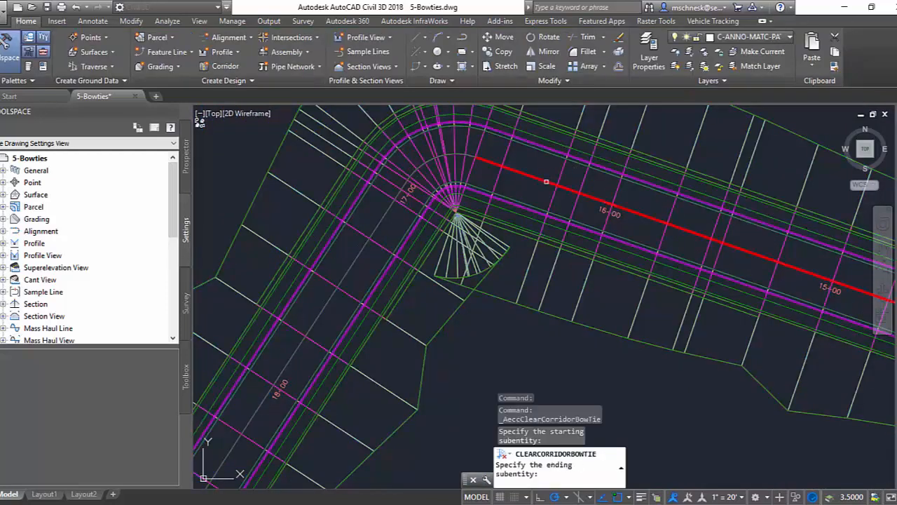
left_click(387, 216)
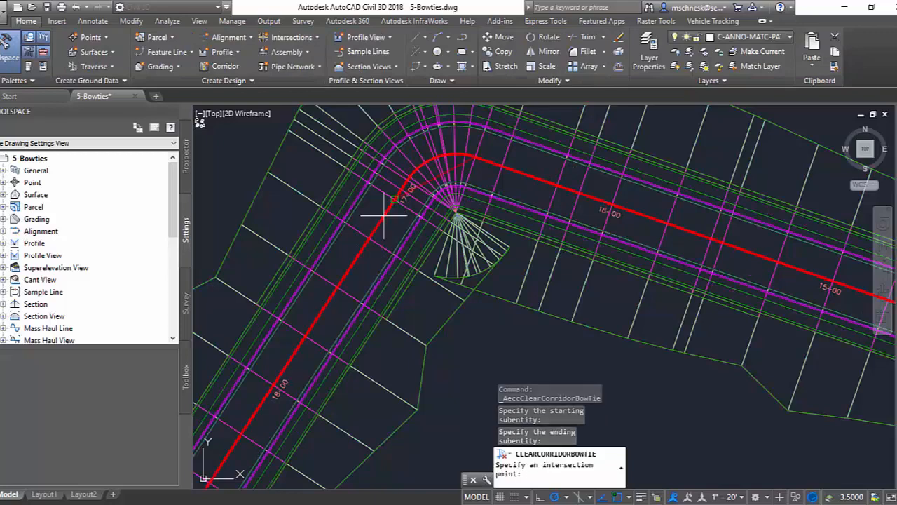
left_click(475, 289)
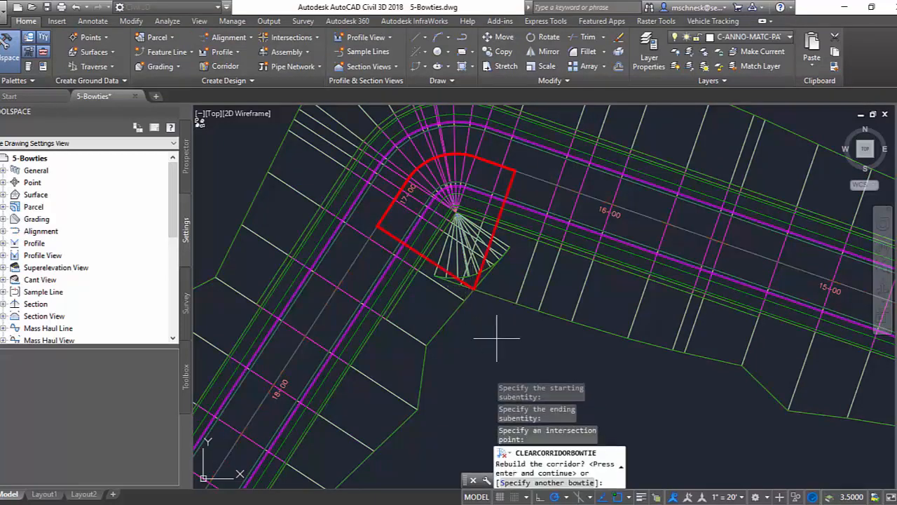
key("Return")
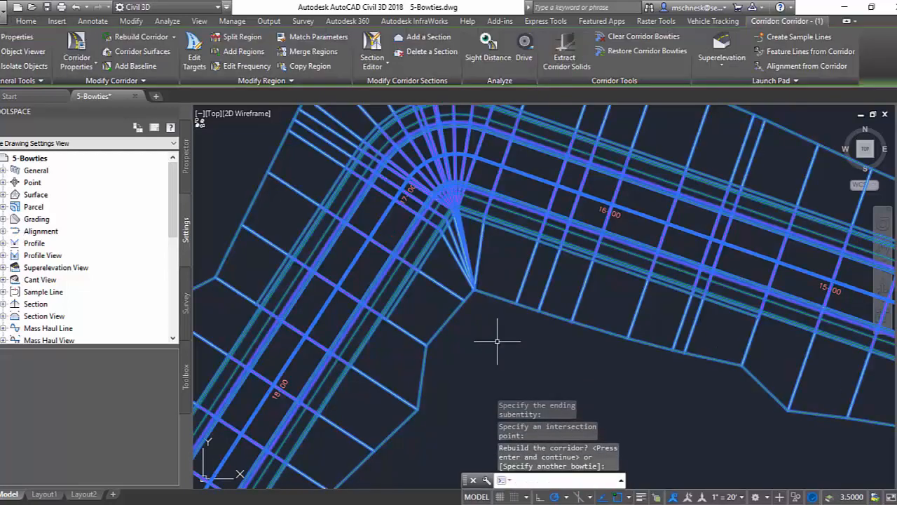
Restore both cleared bowties of the corridor, check the overlapping links at the bend near station 9+00, and deselect the corridor
middle_click_drag(470, 330, 287, 248)
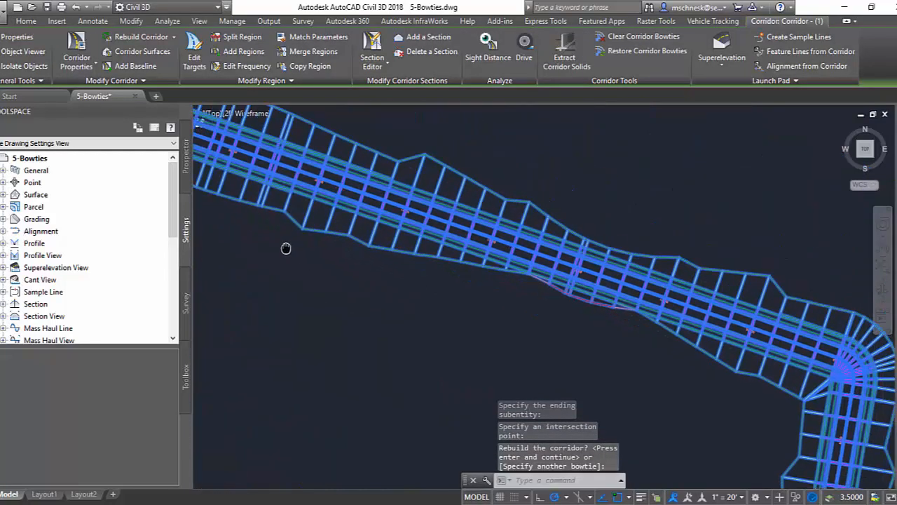
middle_click_drag(597, 358, 530, 337)
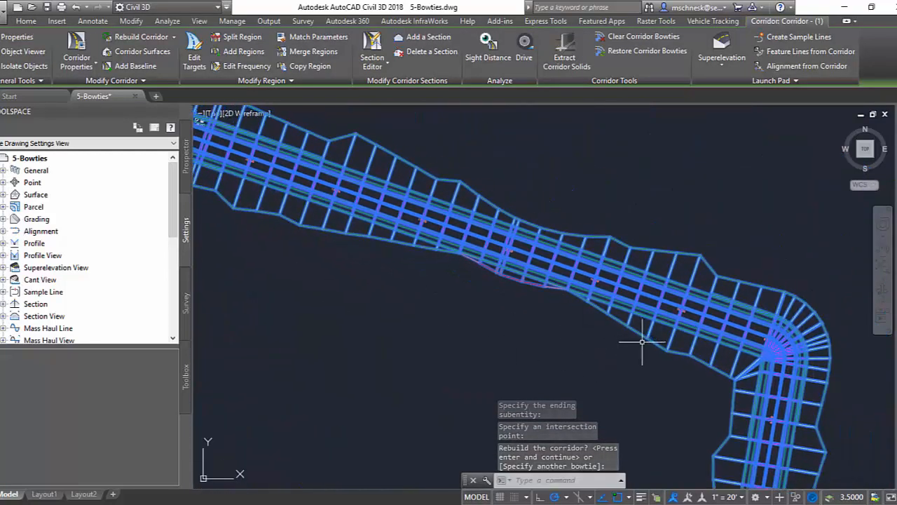
key("Escape")
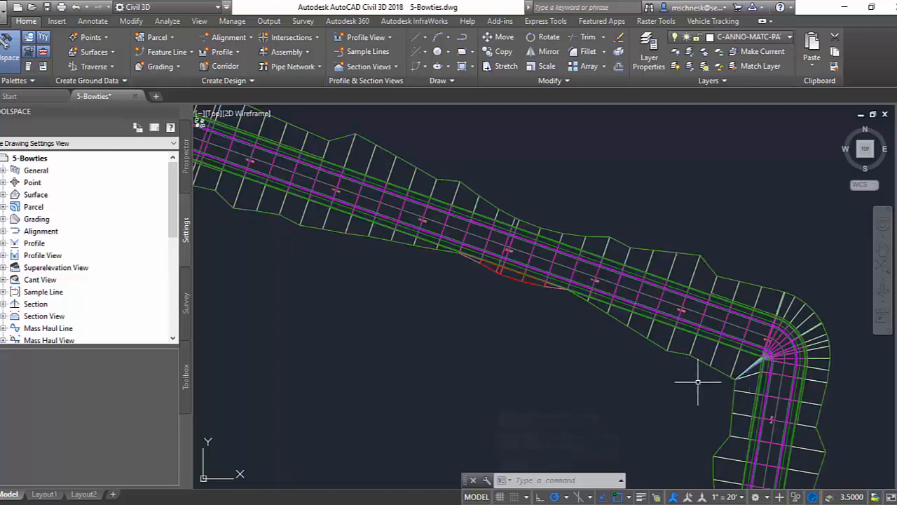
scroll(758, 395, "up", 2)
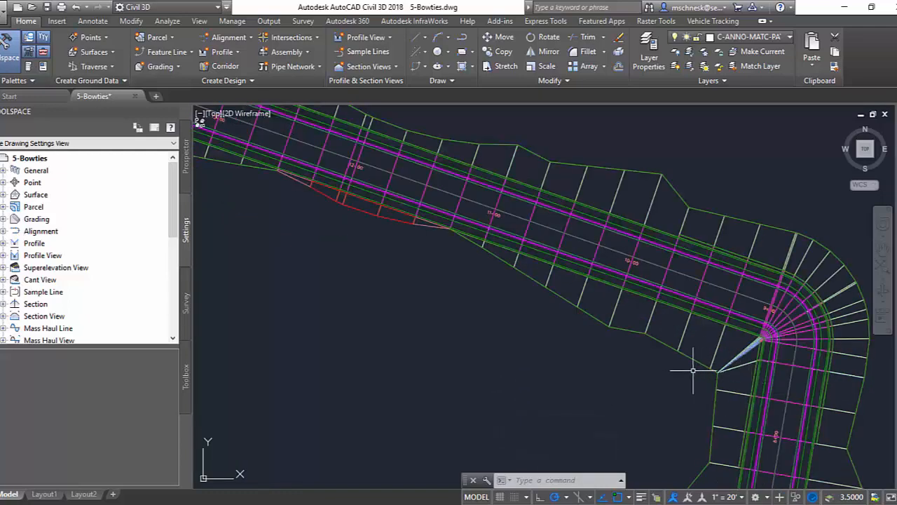
left_click(720, 342)
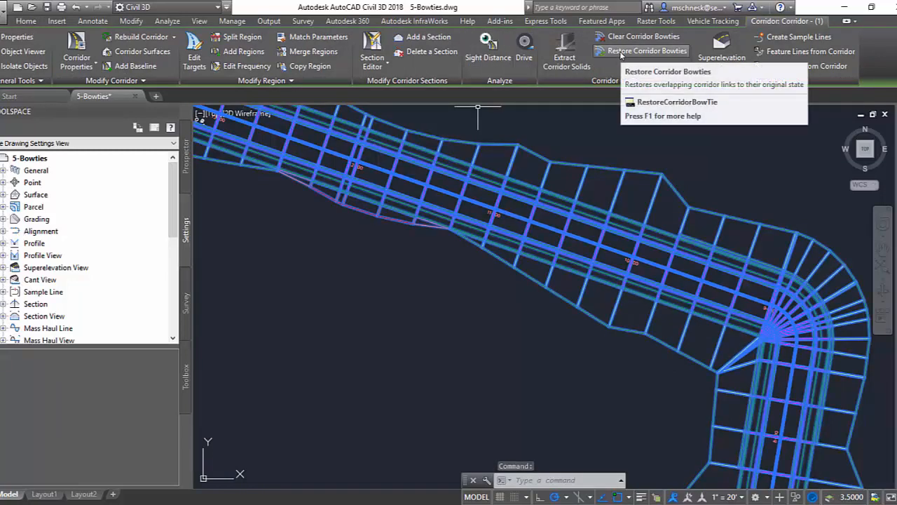
left_click(620, 53)
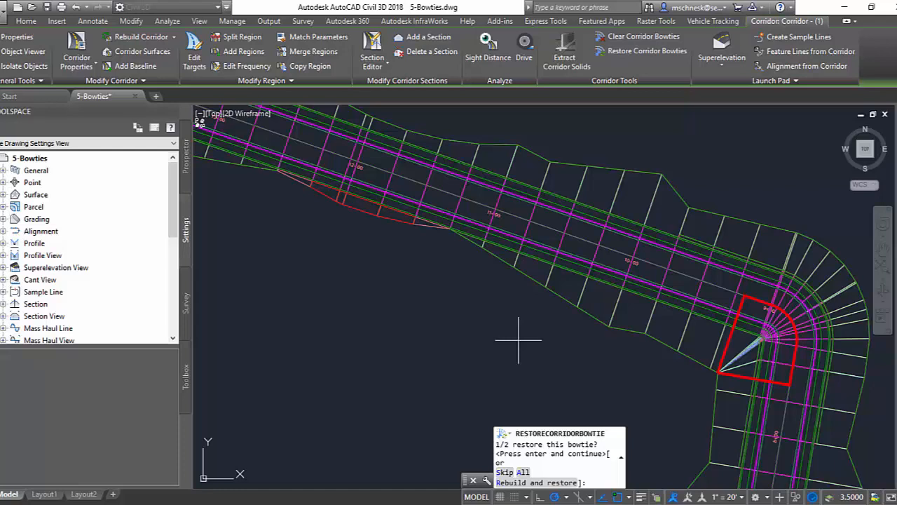
key("Return")
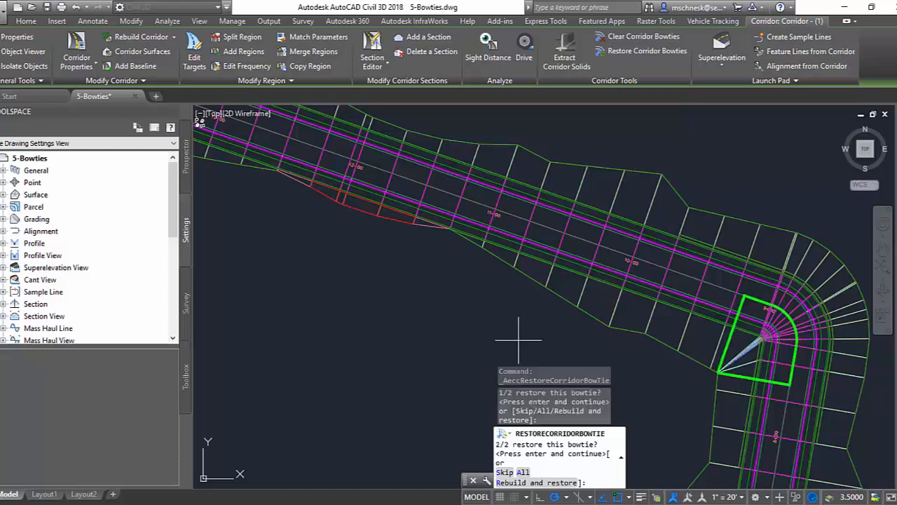
key("Return")
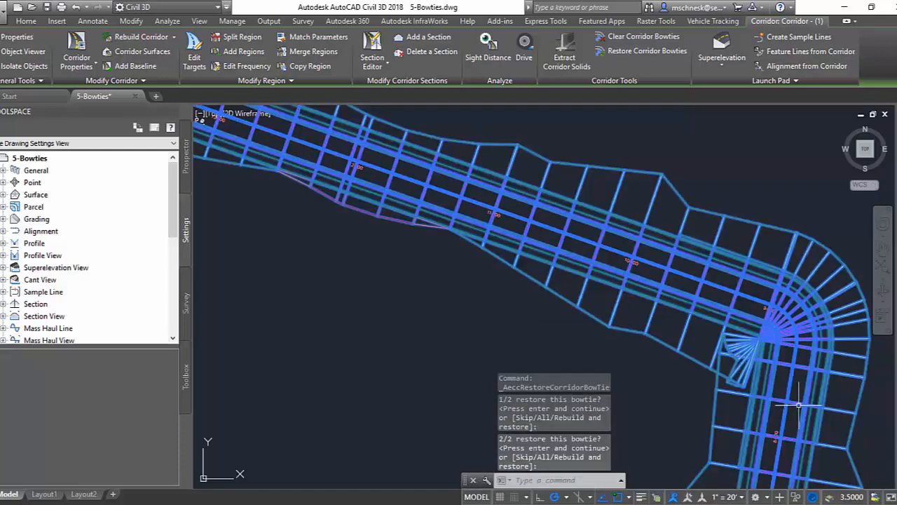
scroll(796, 392, "up", 4)
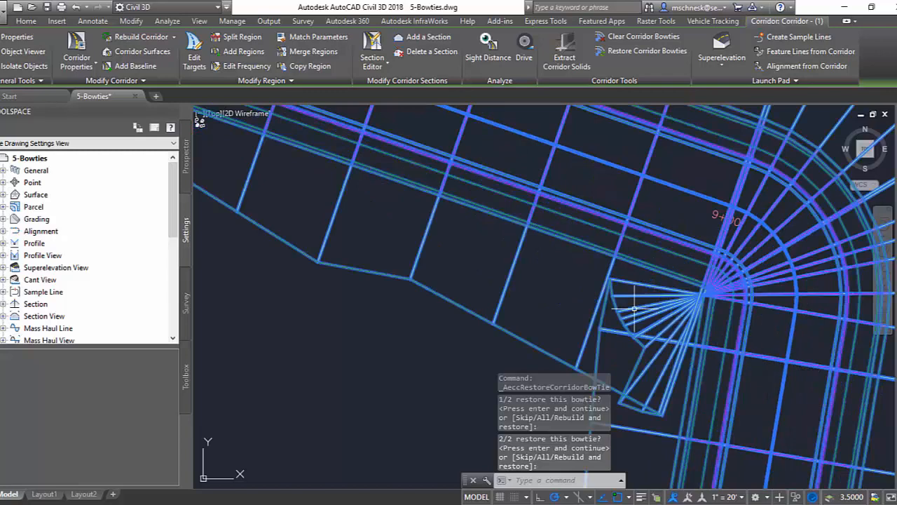
scroll(634, 309, "down", 3)
left_click(470, 317)
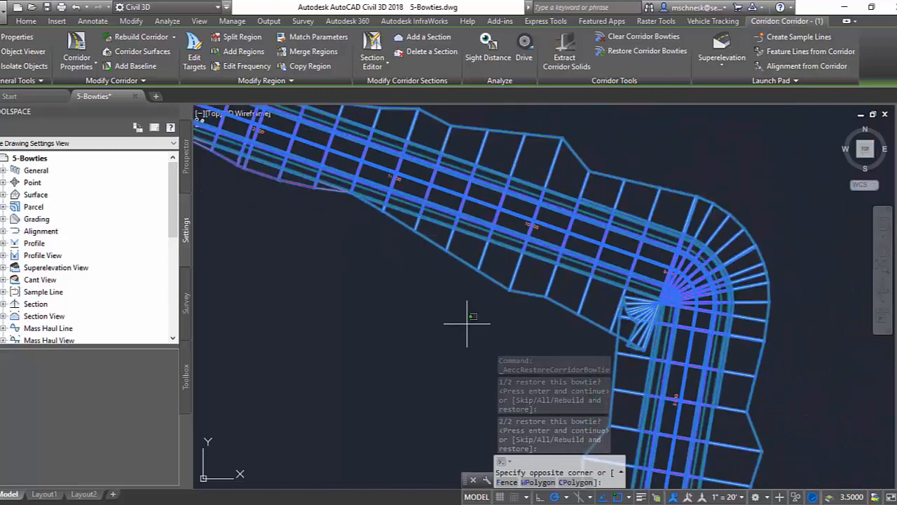
key("Escape")
key("Escape")
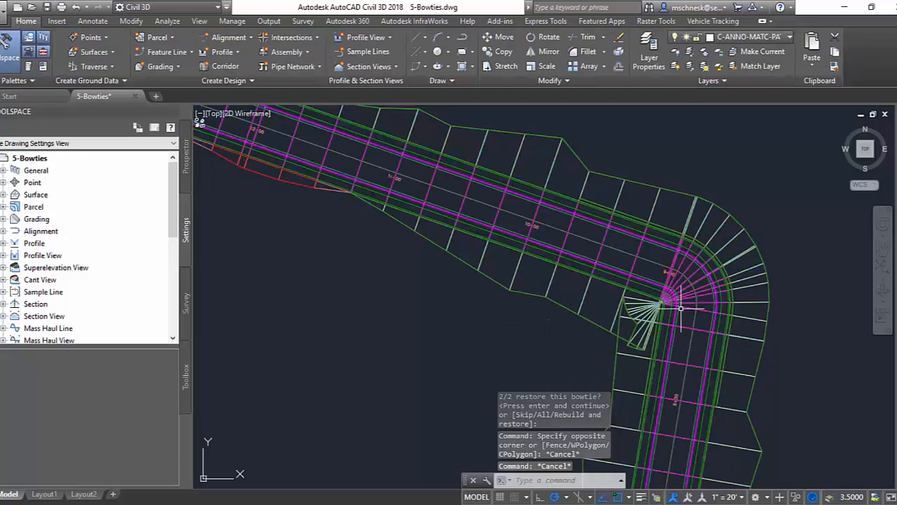
Examine the sharp tangent-to-tangent corner near station 9+00 on the neighbouring corridor without daylight slopes
scroll(592, 212, "down", 2)
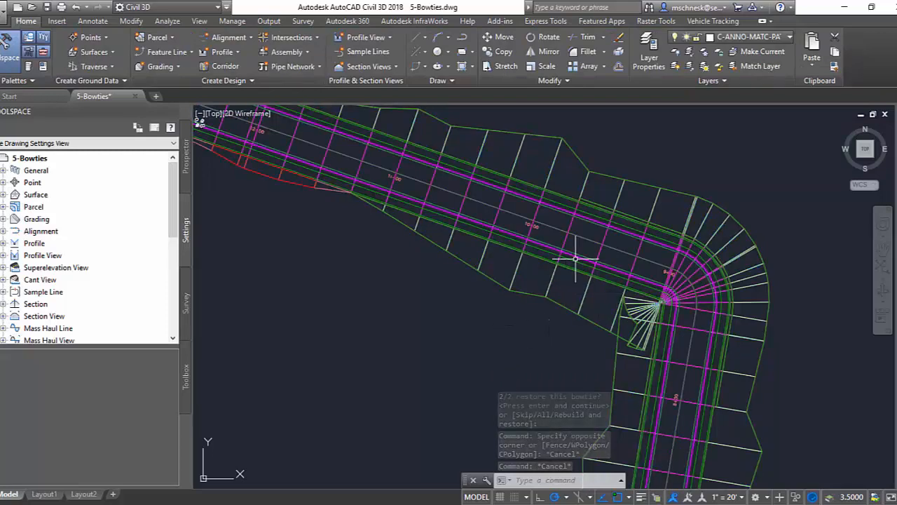
scroll(592, 212, "down", 4)
scroll(505, 308, "up", 8)
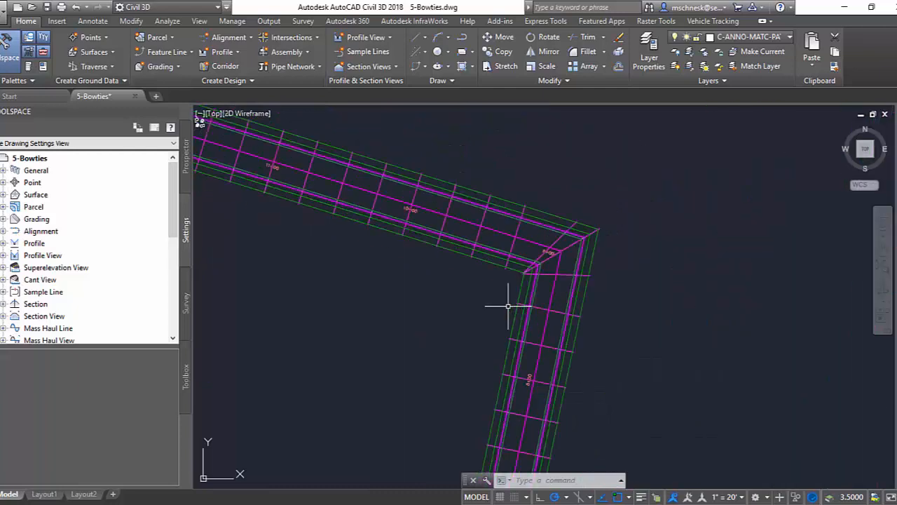
middle_click_drag(484, 292, 495, 306)
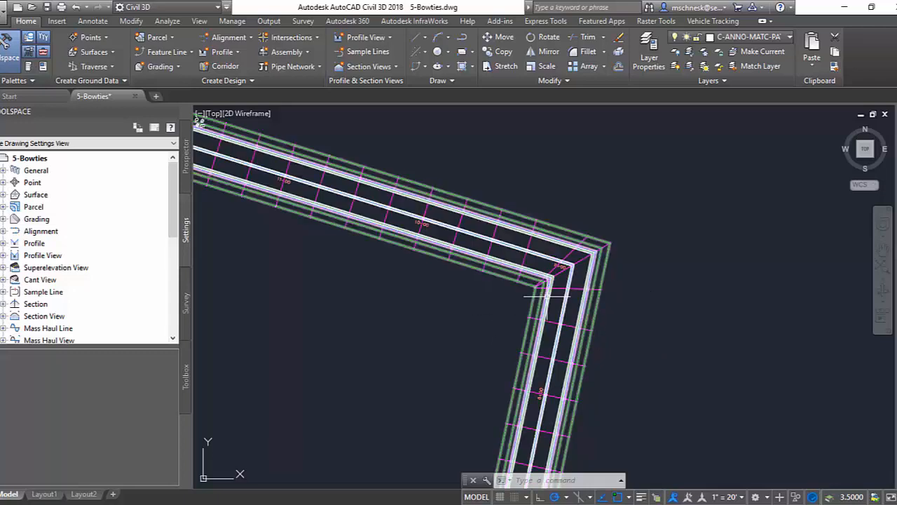
scroll(513, 287, "up", 1)
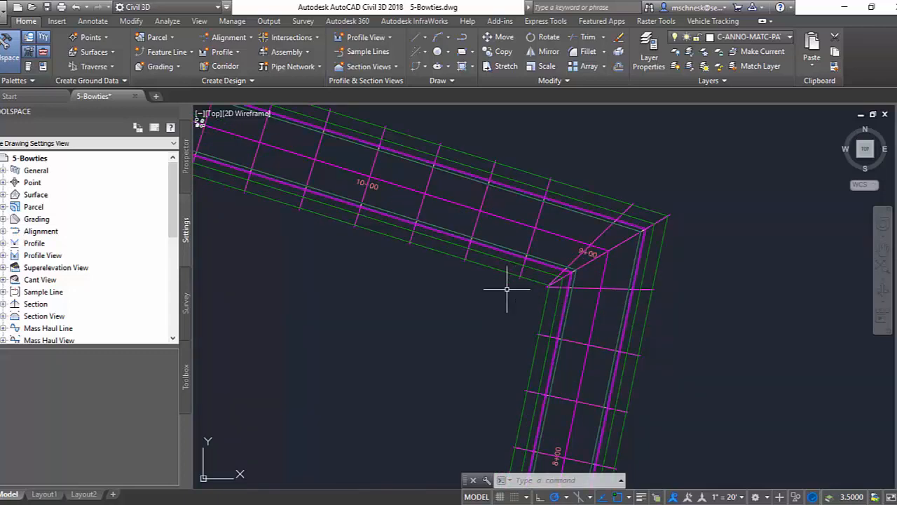
scroll(512, 289, "down", 1)
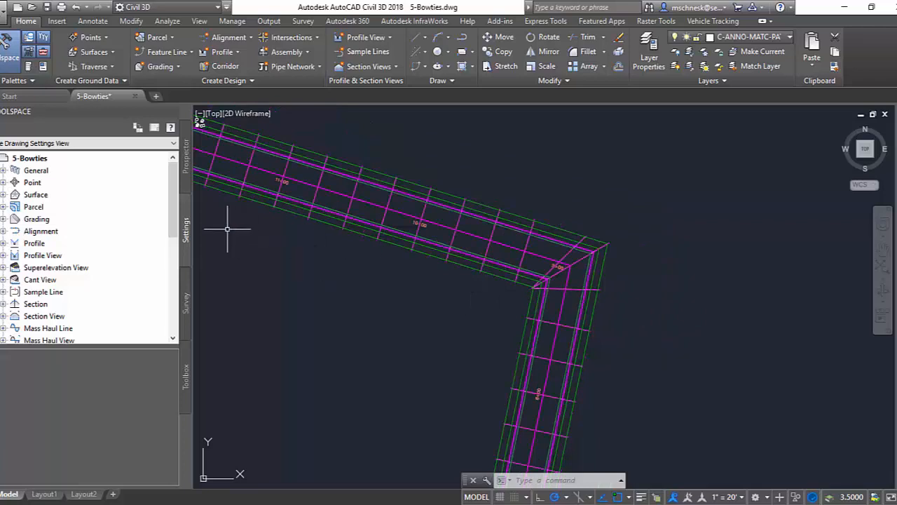
Review the Automatic Clear Bowtie options in the Corridor feature settings and close the settings
scroll(116, 220, "down", 5)
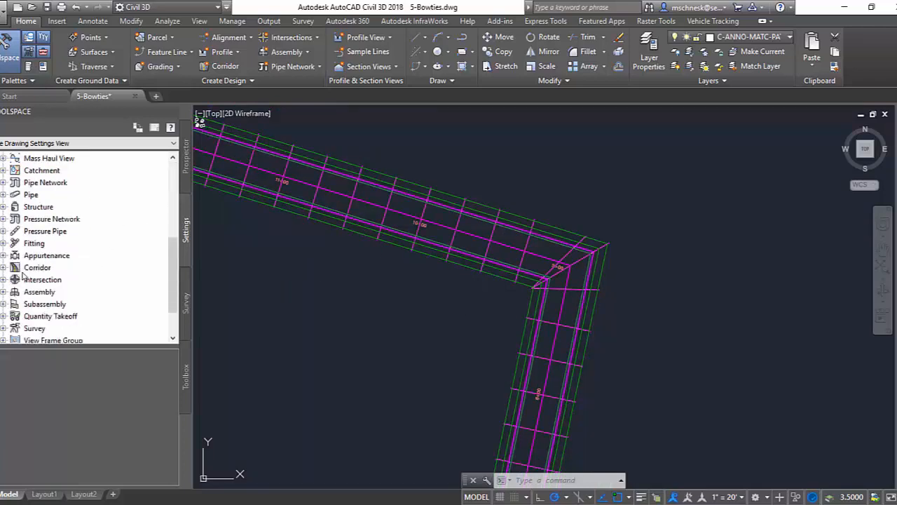
right_click(28, 268)
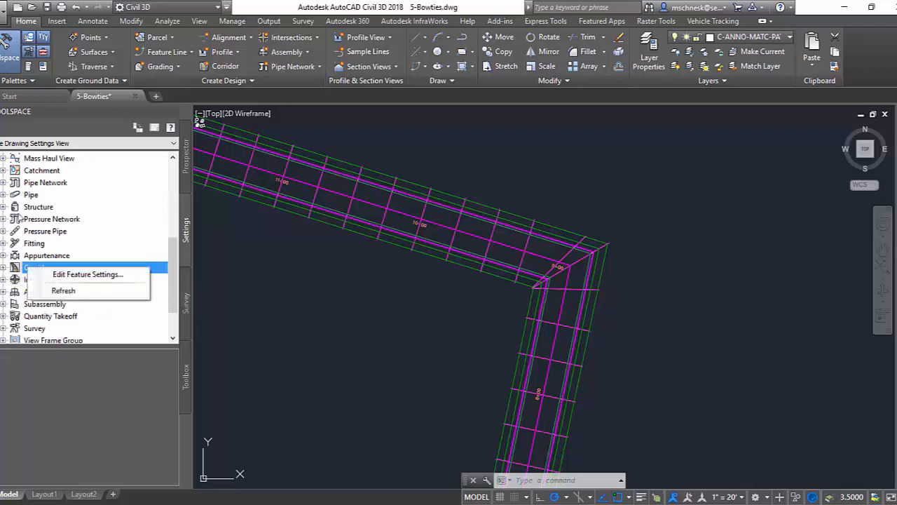
left_click(75, 274)
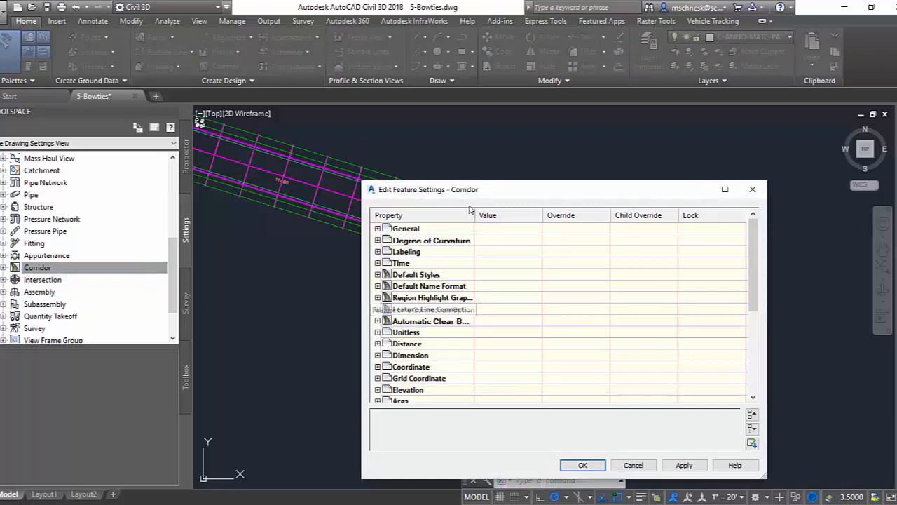
left_click_drag(471, 181, 464, 139)
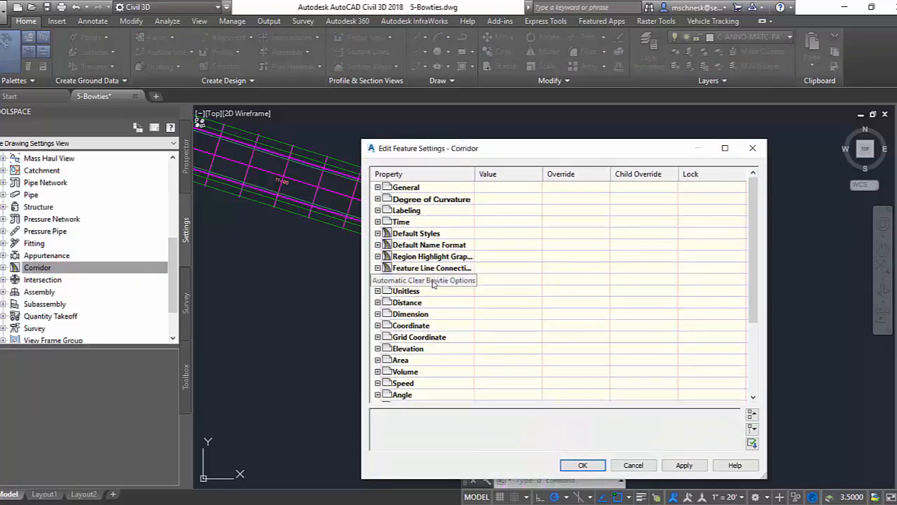
left_click(378, 279)
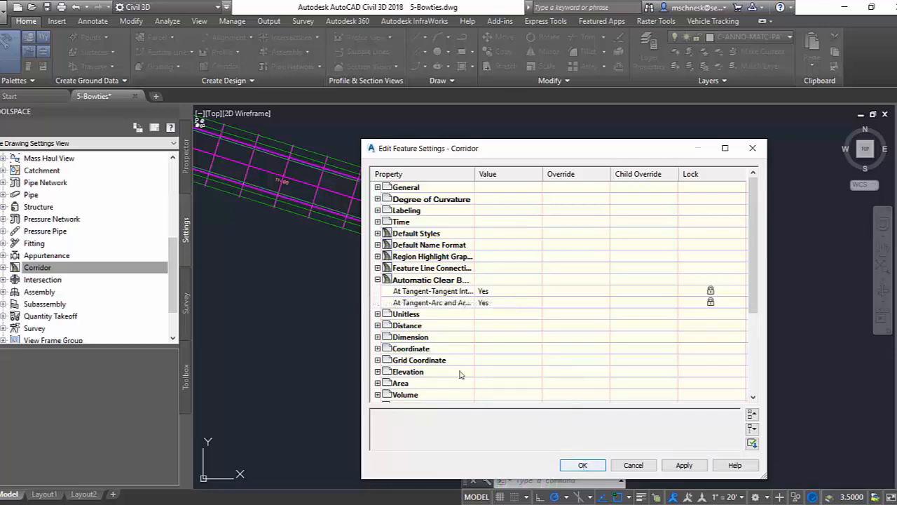
left_click(582, 466)
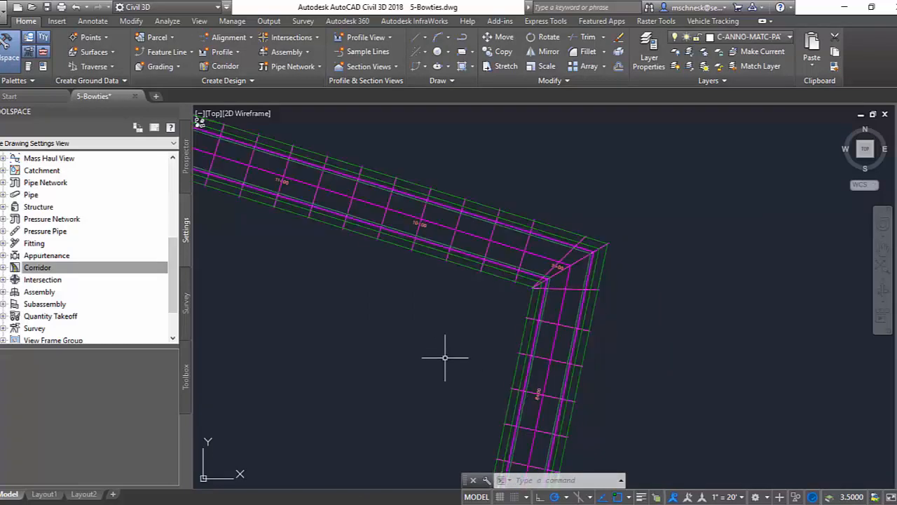
scroll(477, 319, "down", 4)
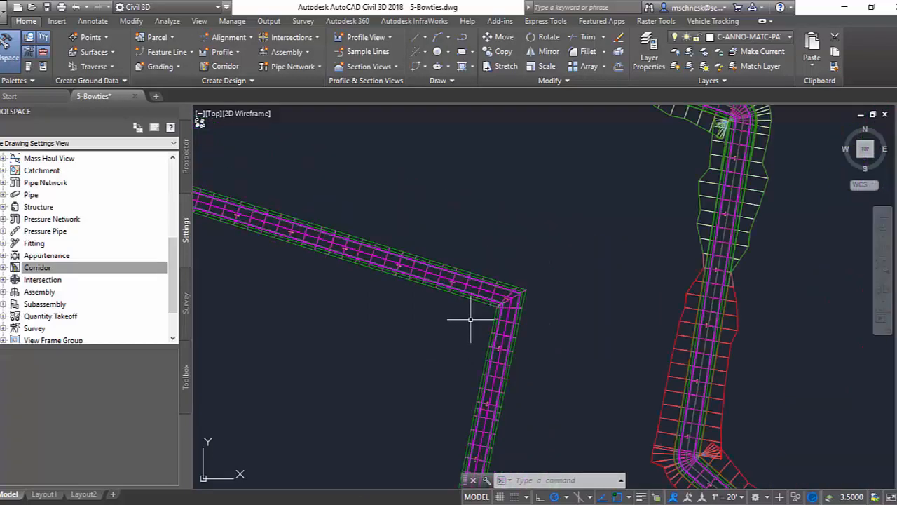
scroll(471, 319, "down", 2)
middle_click_drag(490, 255, 471, 320)
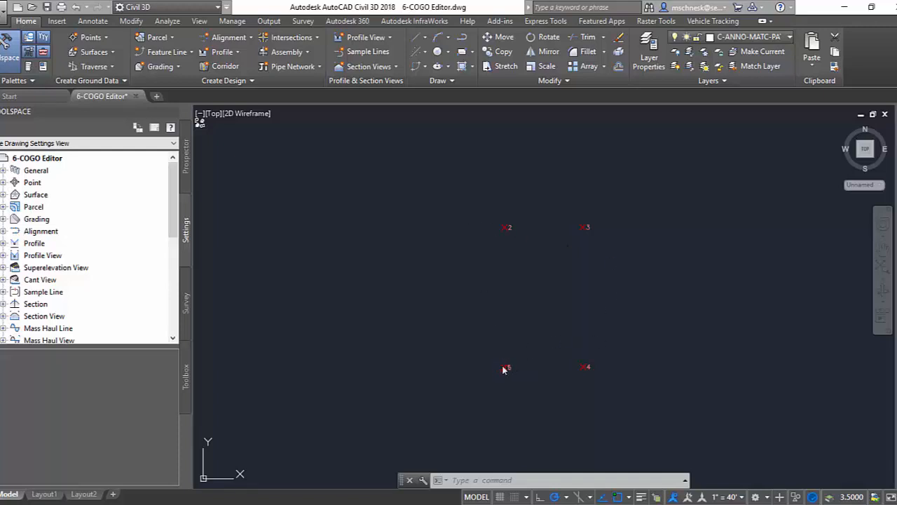
Check the nearly coincident points 1 and 5 up close, then open the Traverse Editor for the rectangular point layout
scroll(504, 370, "up", 6)
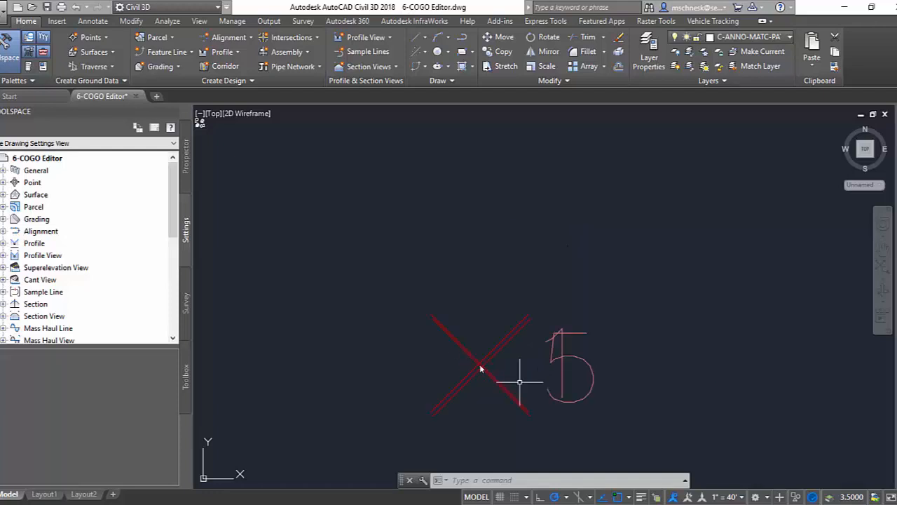
scroll(481, 364, "up", 2)
scroll(473, 368, "down", 12)
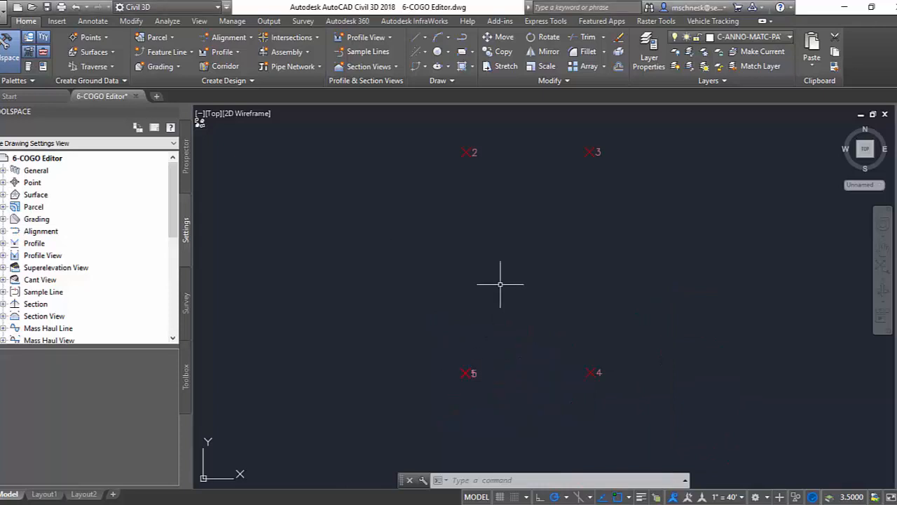
middle_click_drag(498, 282, 489, 279)
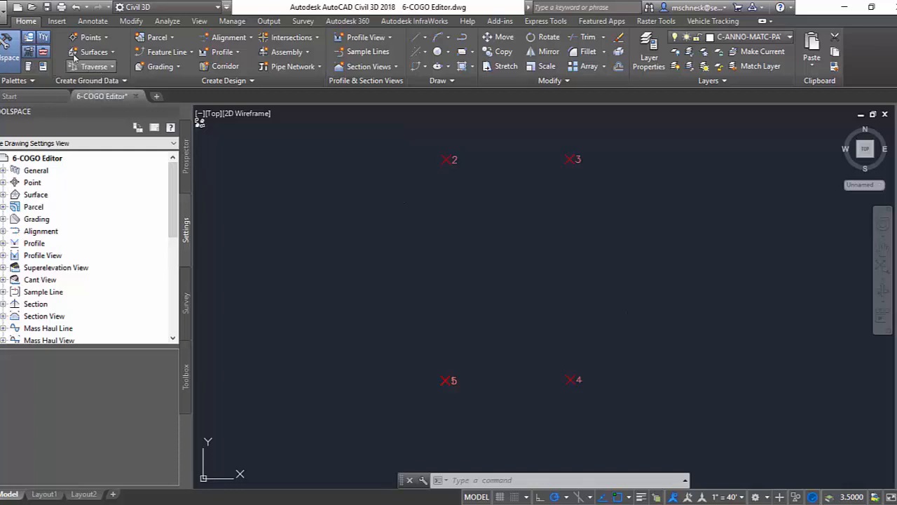
left_click(95, 67)
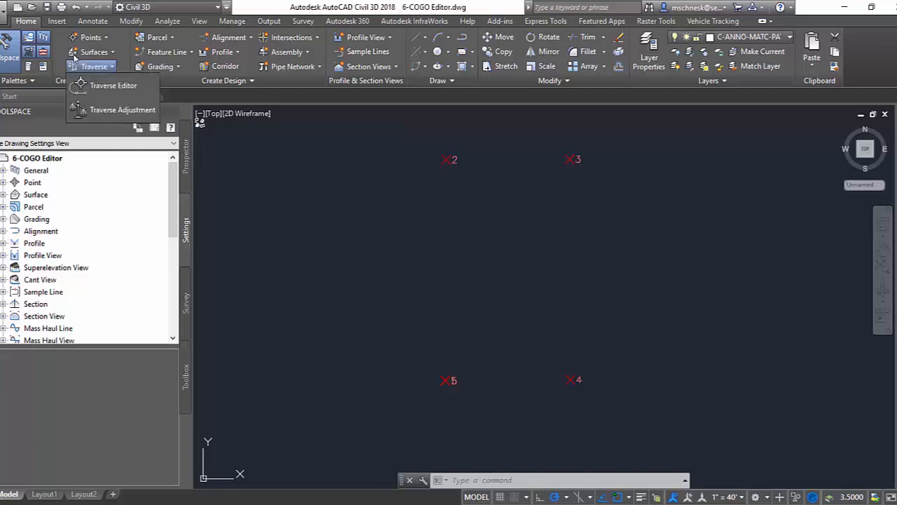
left_click(99, 86)
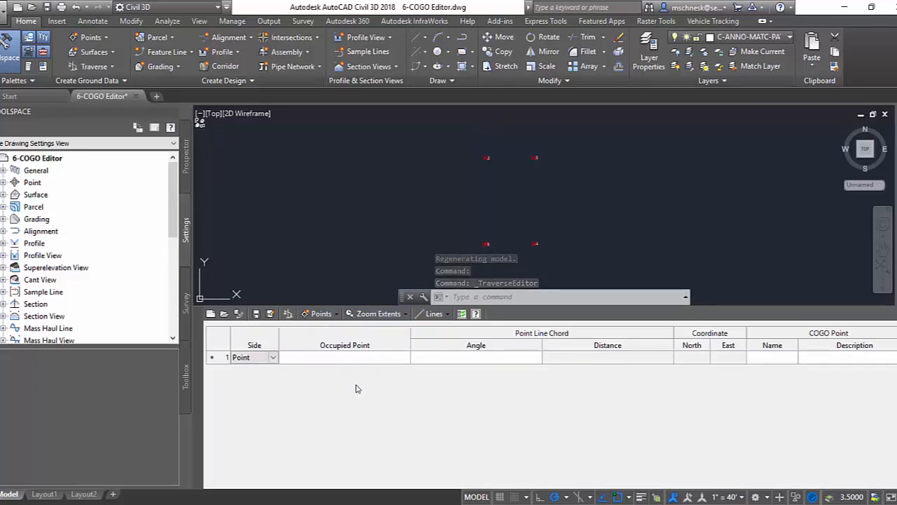
Review the Traverse Editor's choices for creating points and lines and for drawing lines and arcs
left_click(321, 314)
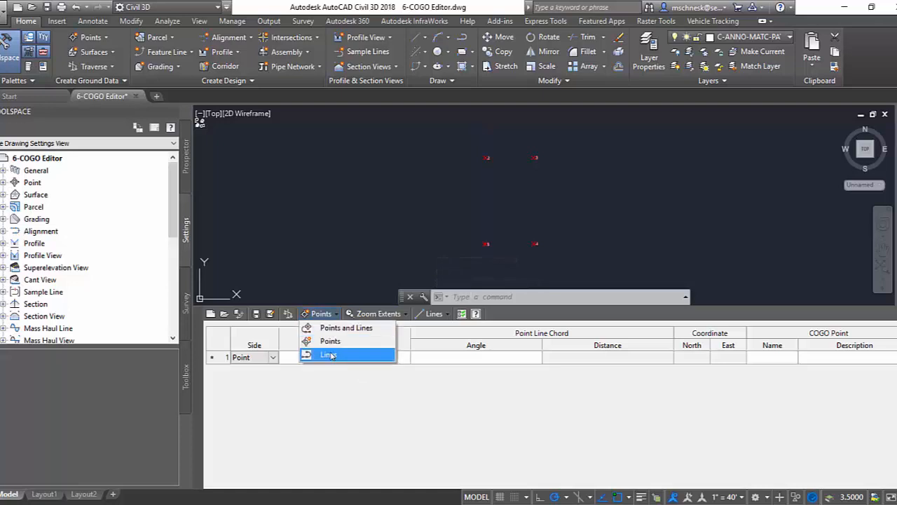
left_click(434, 314)
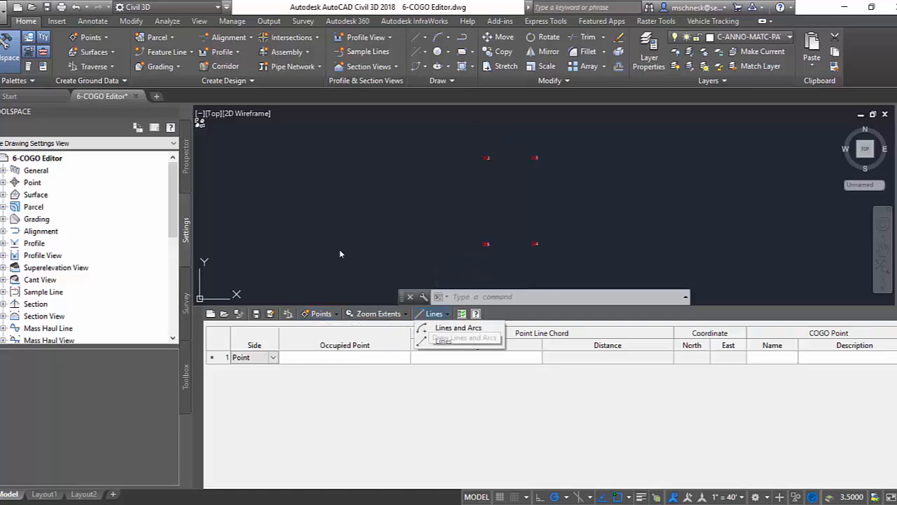
left_click(424, 386)
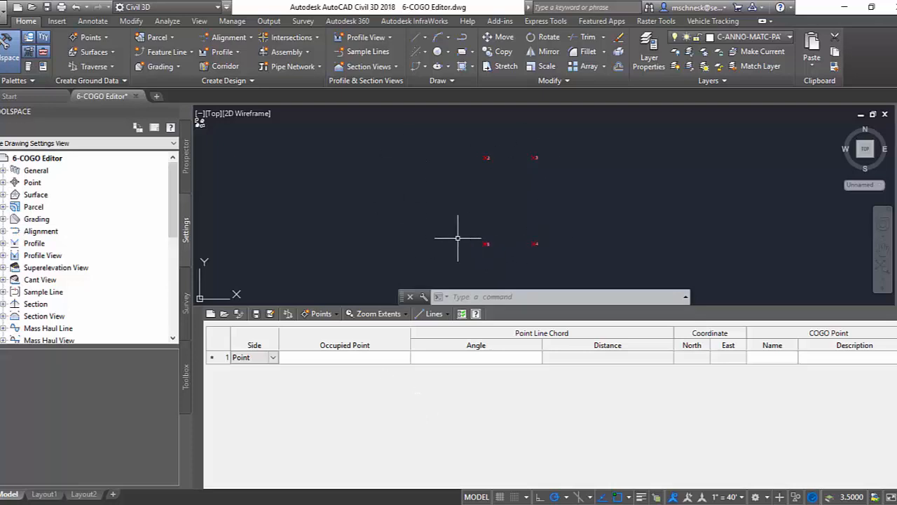
Start the traverse at occupied point 1 and add a second row of side type Point occupying point 2
left_click(258, 357)
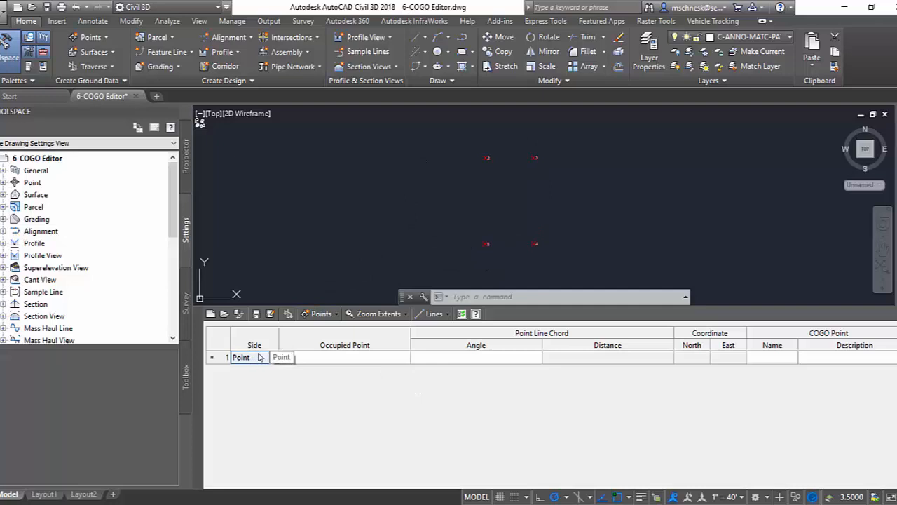
left_click(325, 361)
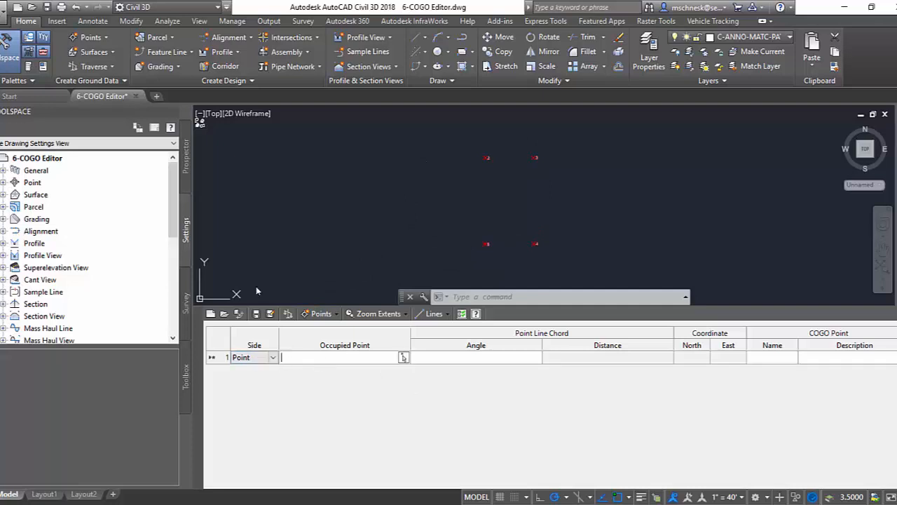
type("1")
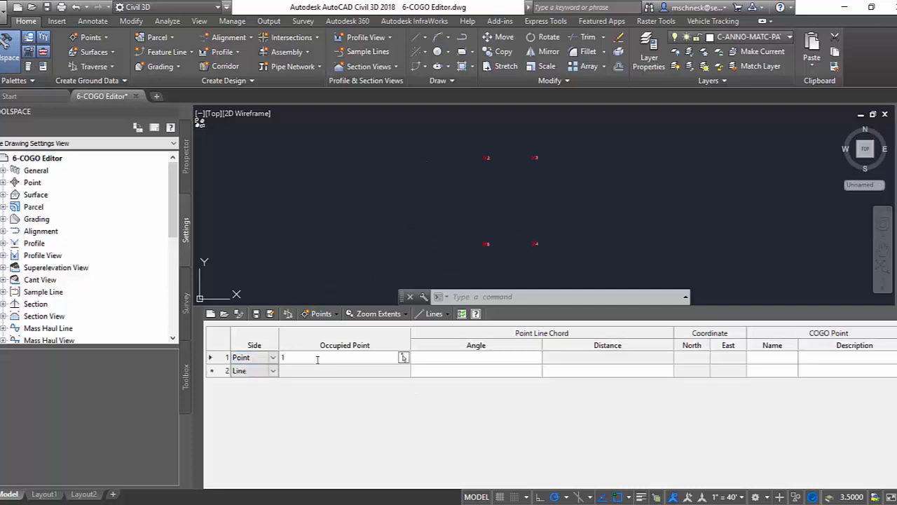
left_click(272, 371)
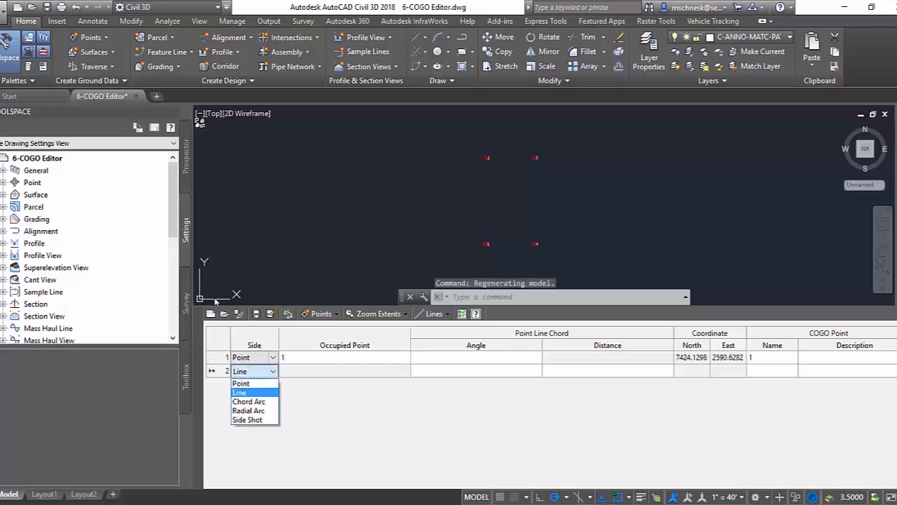
left_click(260, 382)
left_click(308, 371)
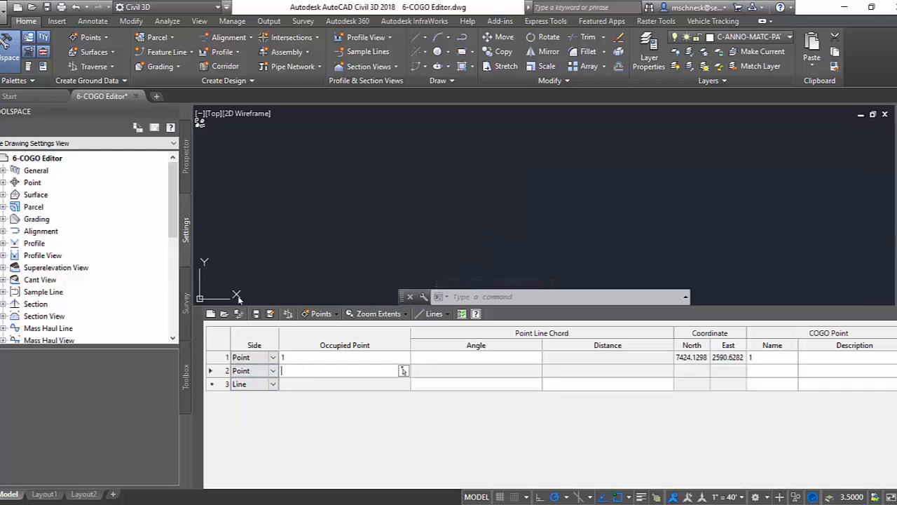
type("2")
key("Return")
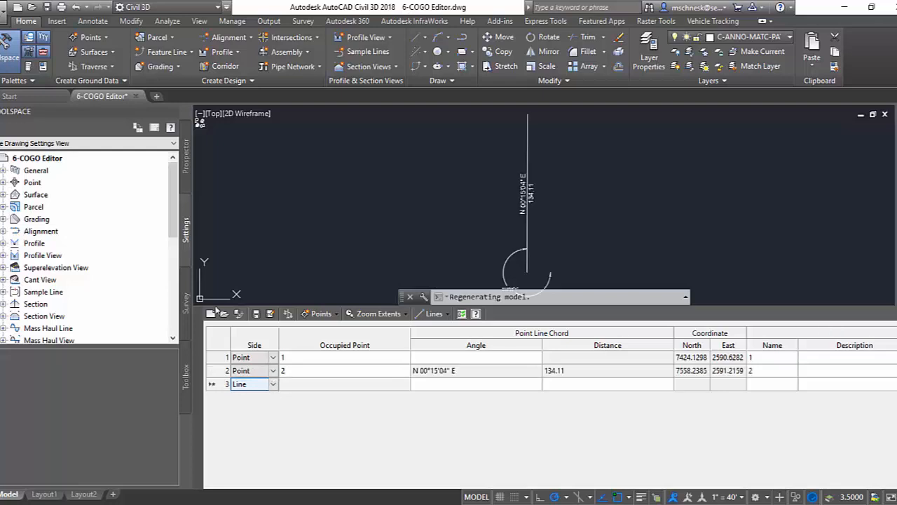
Make the third traverse row a Point side with occupied point 3
left_click(259, 386)
left_click(256, 397)
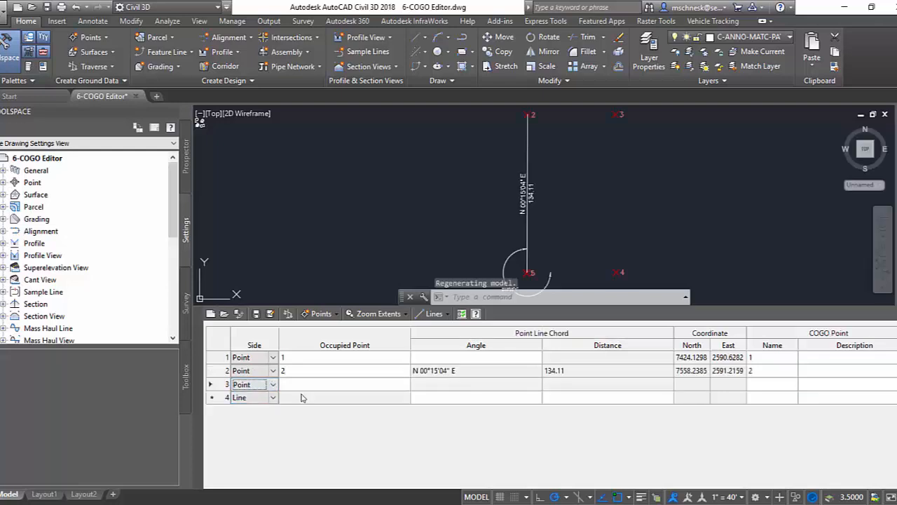
left_click(296, 384)
type("3")
key("Return")
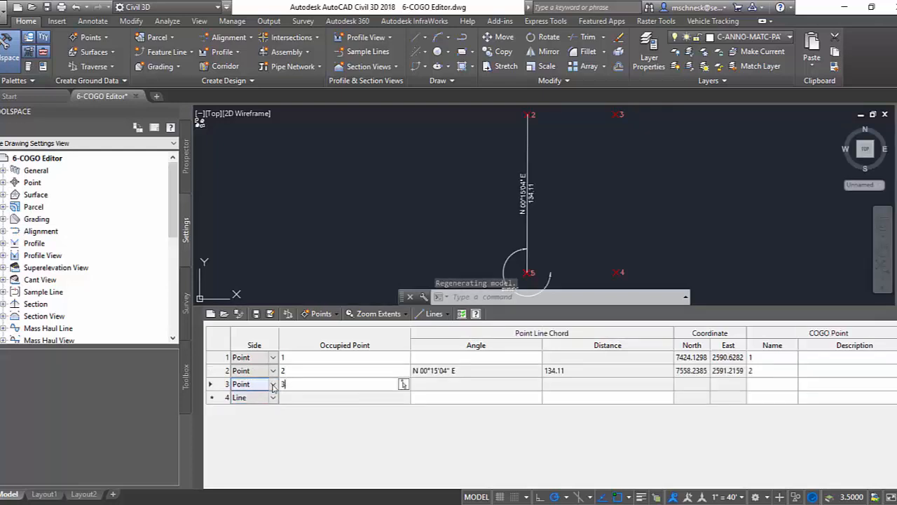
Make the fourth traverse row a Point side with occupied point 4
left_click(272, 397)
left_click(241, 410)
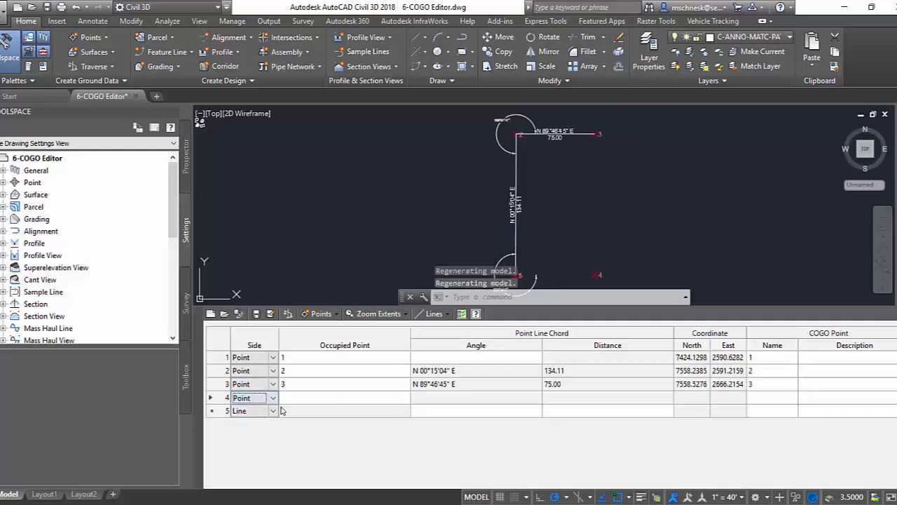
left_click(292, 398)
type("4")
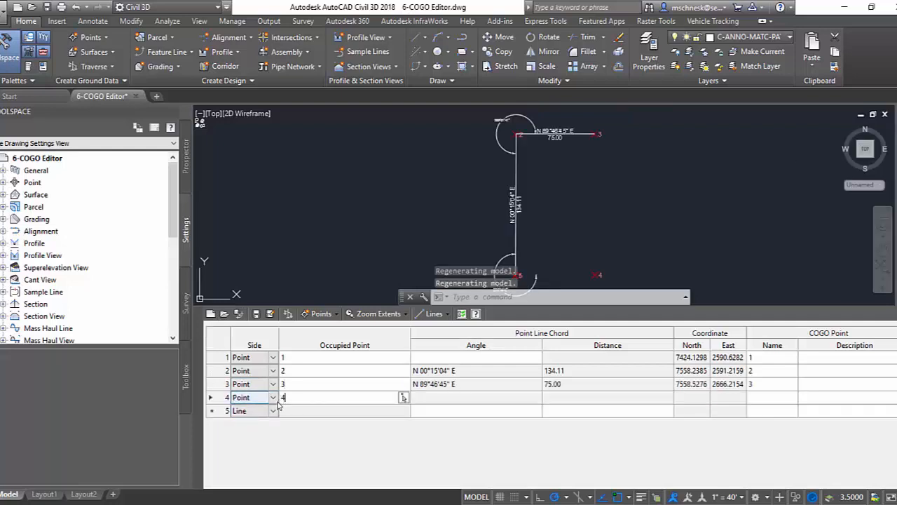
key("Return")
Close the traverse figure with a fifth row of side type Point occupying point 5
left_click(273, 410)
left_click(241, 423)
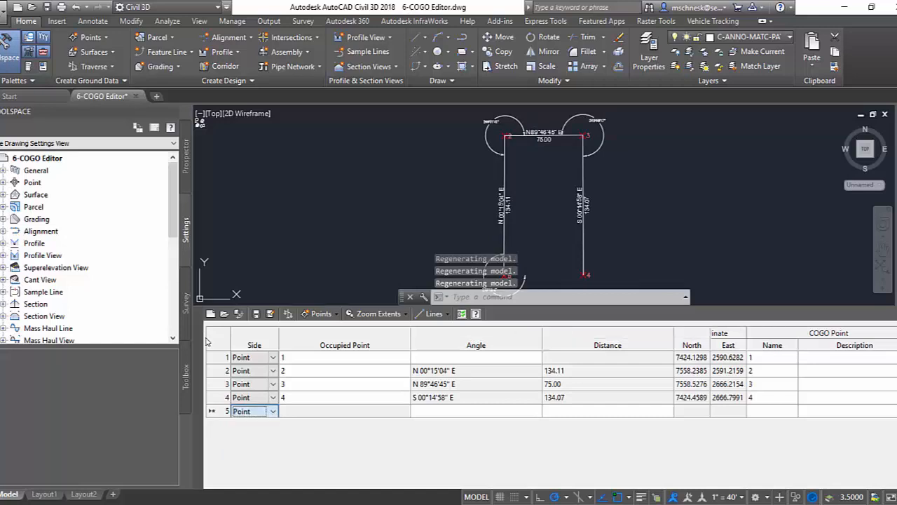
left_click(306, 413)
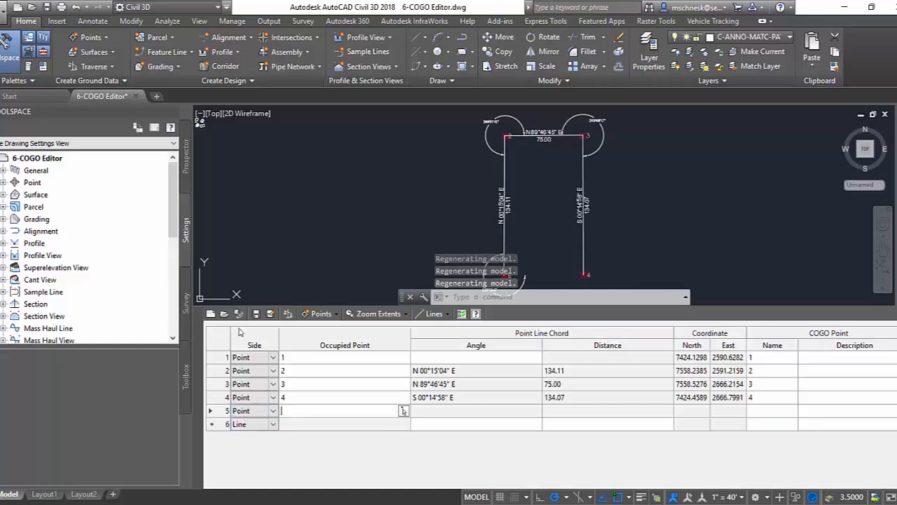
type("5")
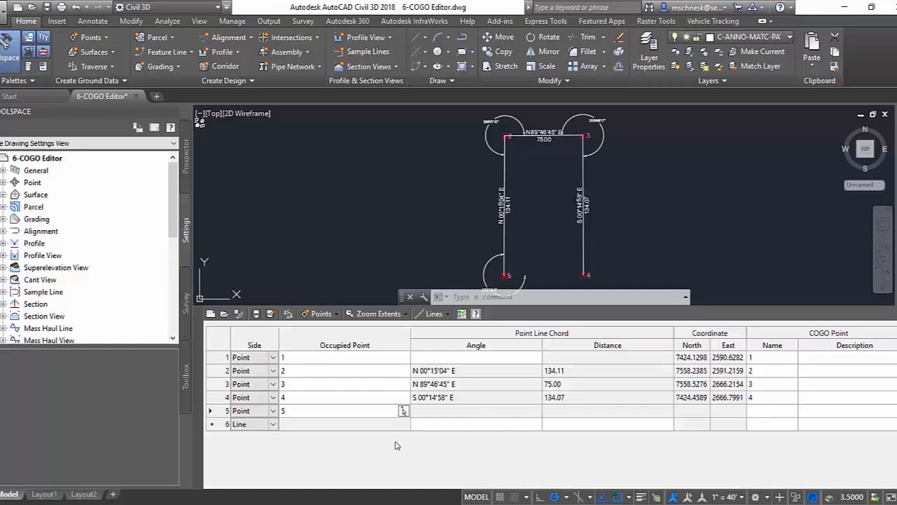
left_click(312, 424)
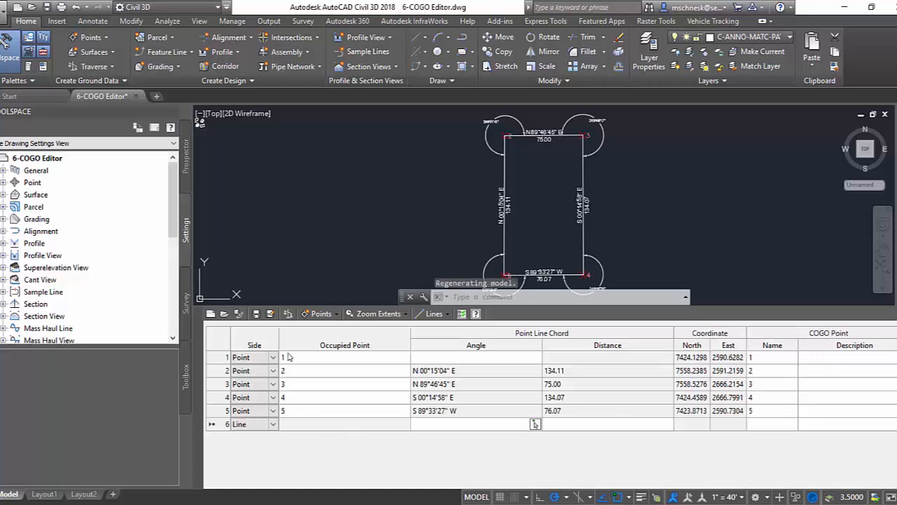
Save the traverse to the Desktop as a Traverse2 file named traverse1
left_click(257, 313)
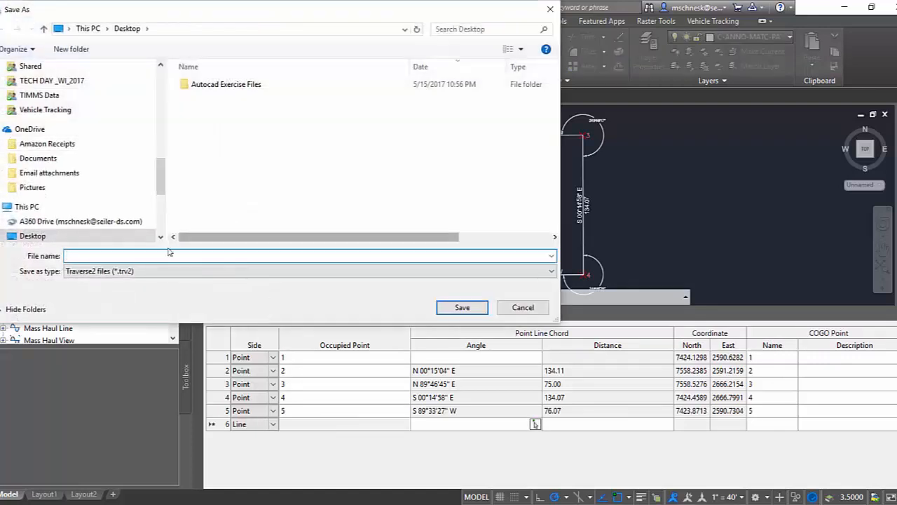
type("tr")
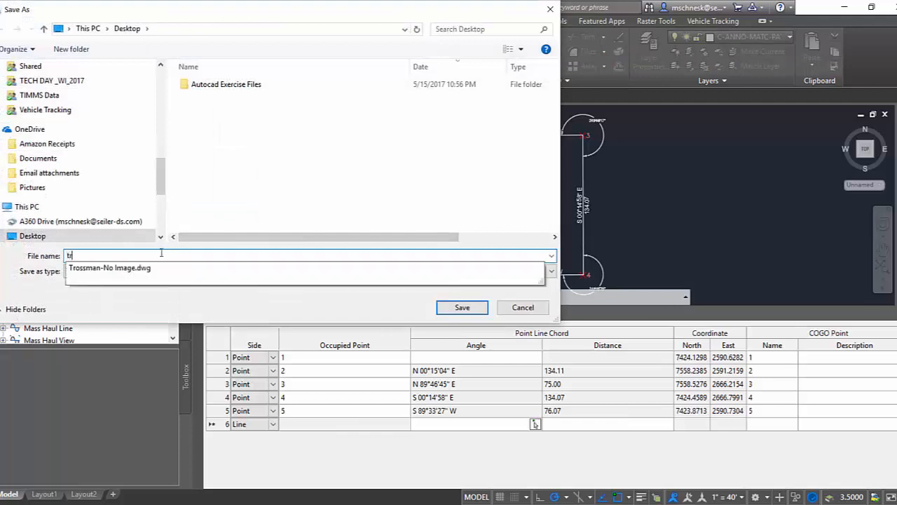
type("averse1")
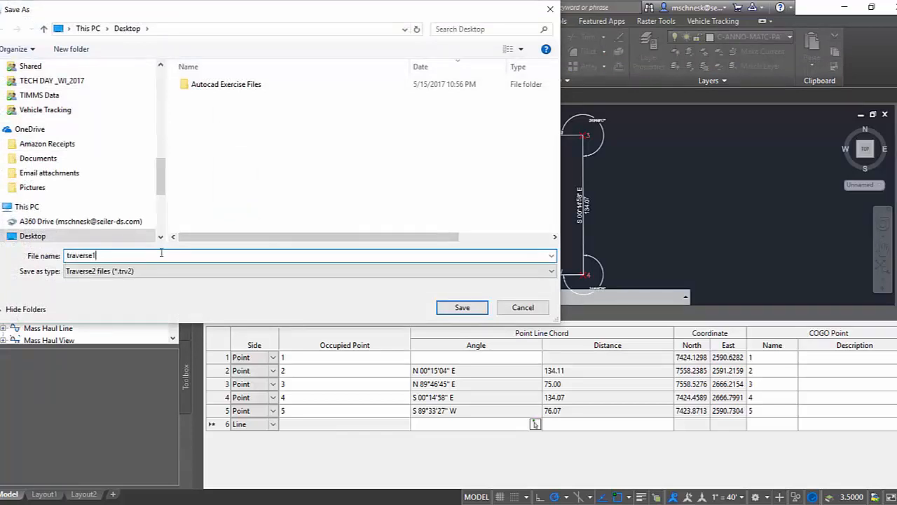
left_click(456, 312)
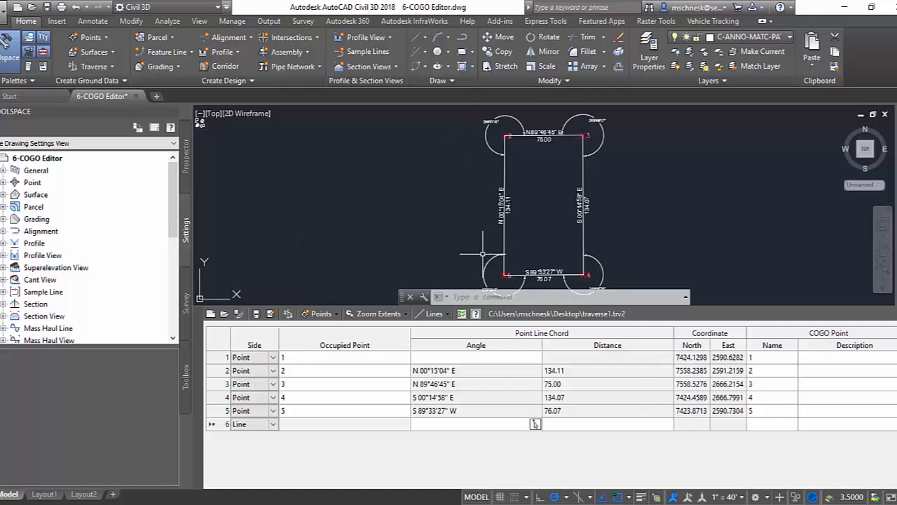
Open Traverse Adjustment and load traverse1.trv2 from the Desktop as the traverse source
left_click(99, 66)
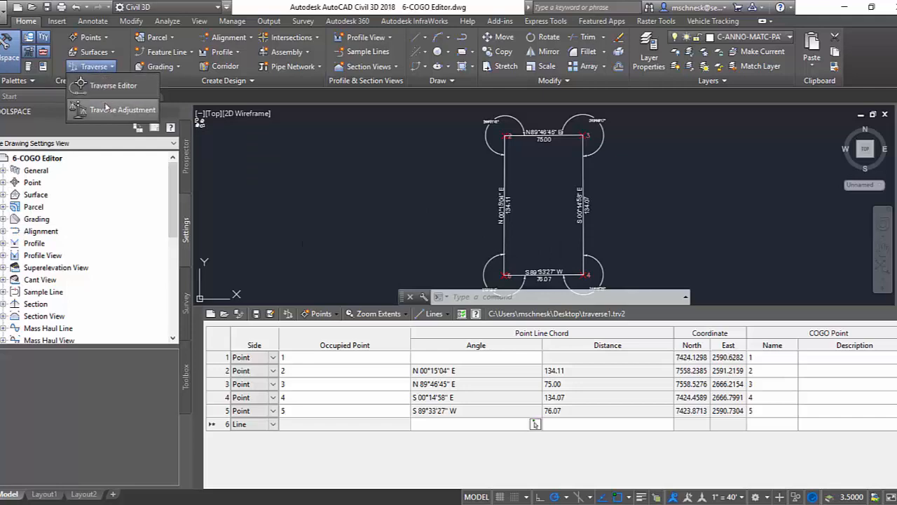
left_click(107, 112)
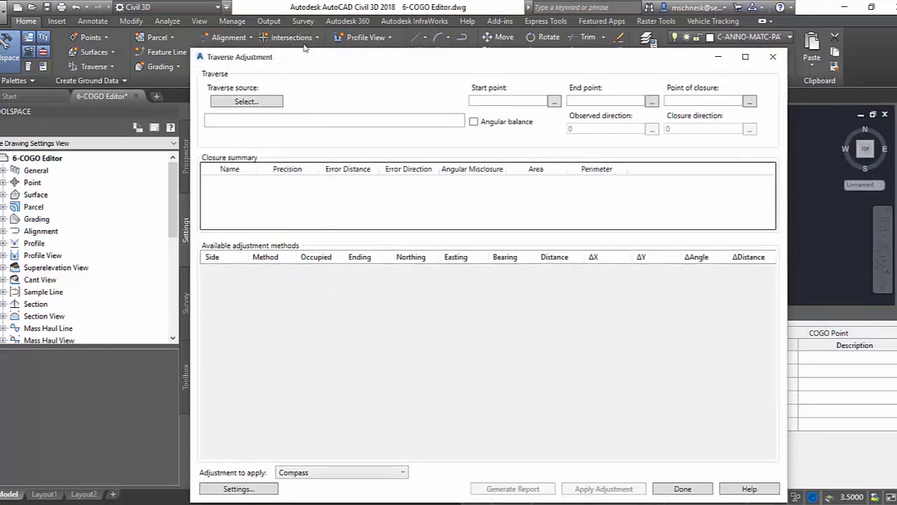
left_click(263, 103)
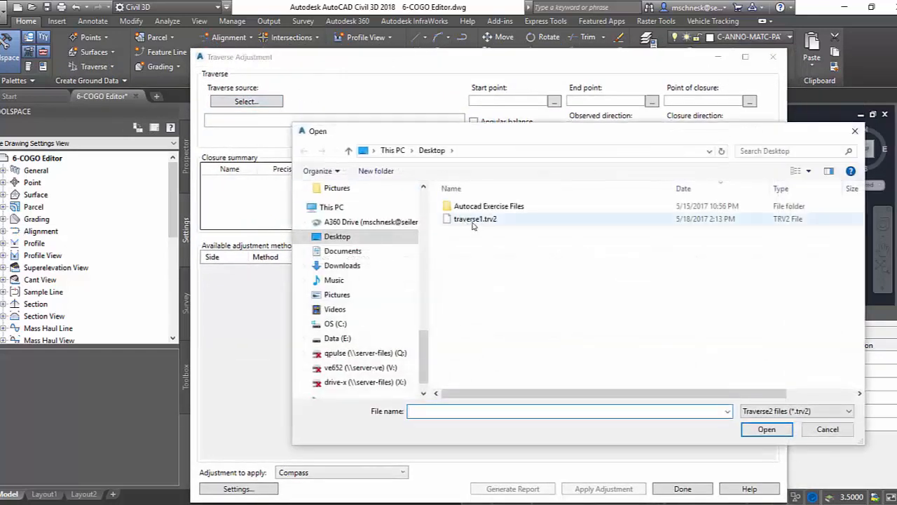
left_click(474, 219)
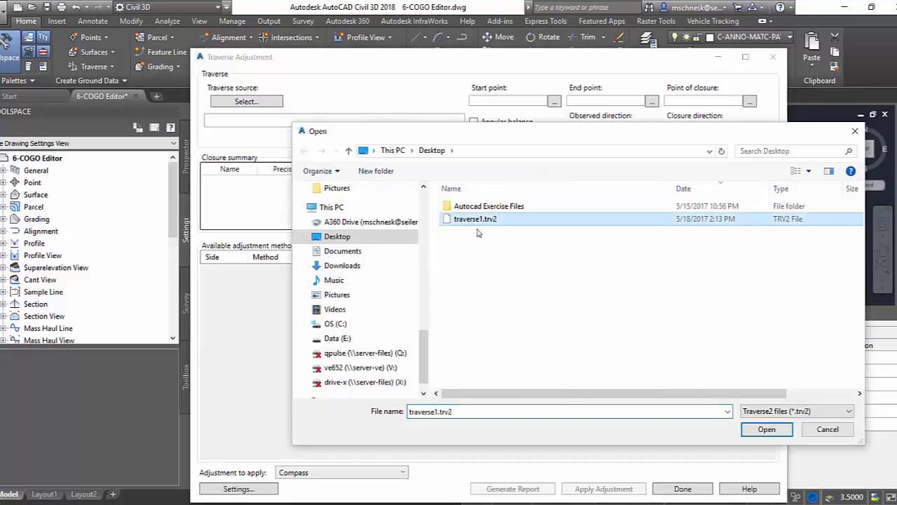
left_click(766, 429)
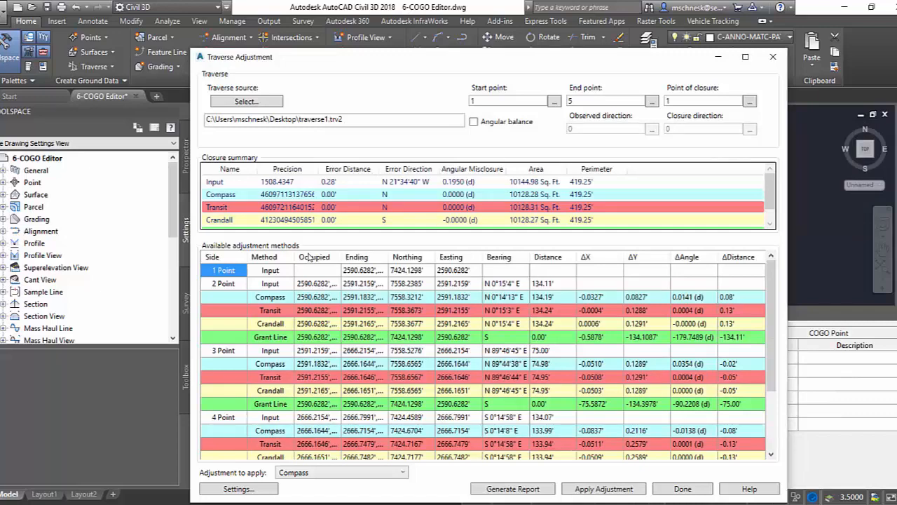
Compare the closure summary and the per-point results of the Compass, Transit, Crandall and Grant Line adjustment methods
scroll(323, 283, "down", 1)
scroll(328, 349, "up", 1)
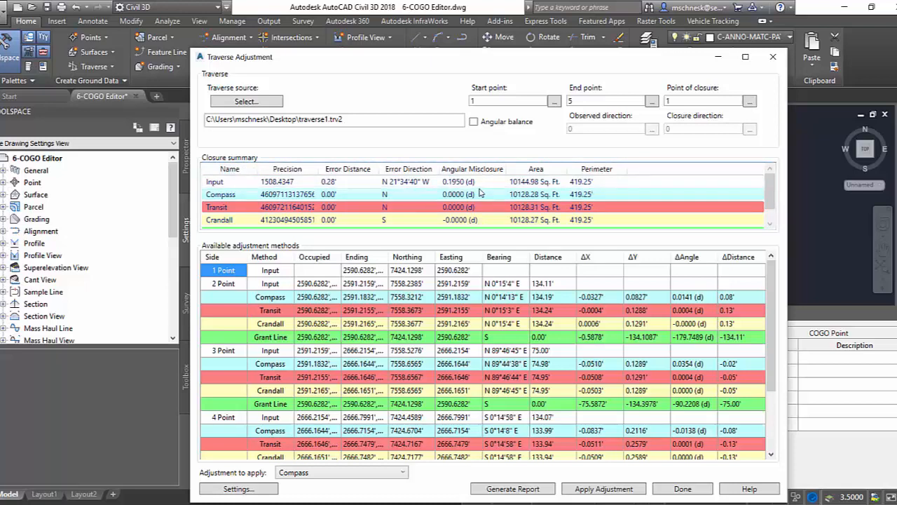
scroll(356, 191, "down", 1)
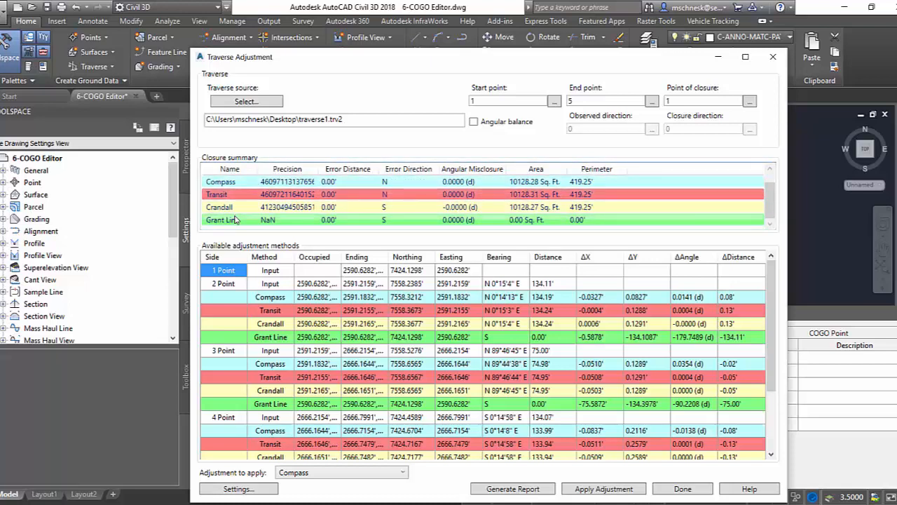
left_click(235, 219)
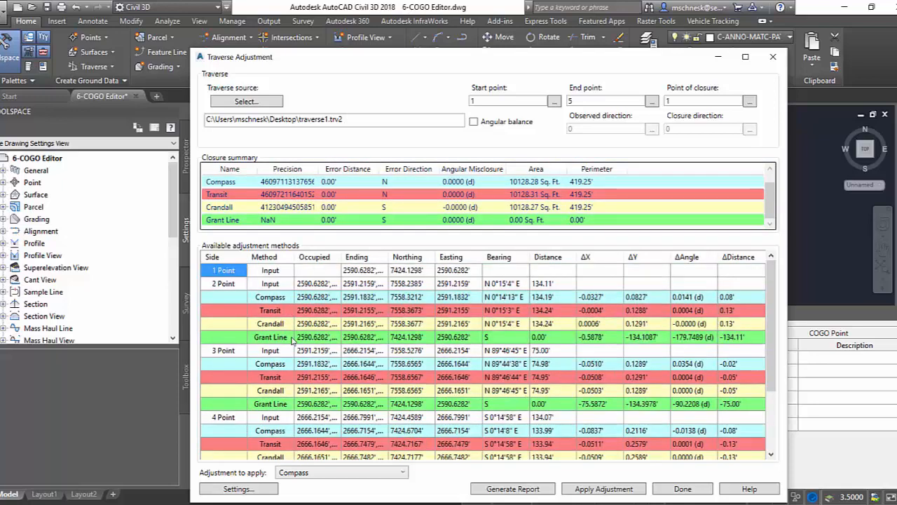
scroll(294, 343, "down", 1)
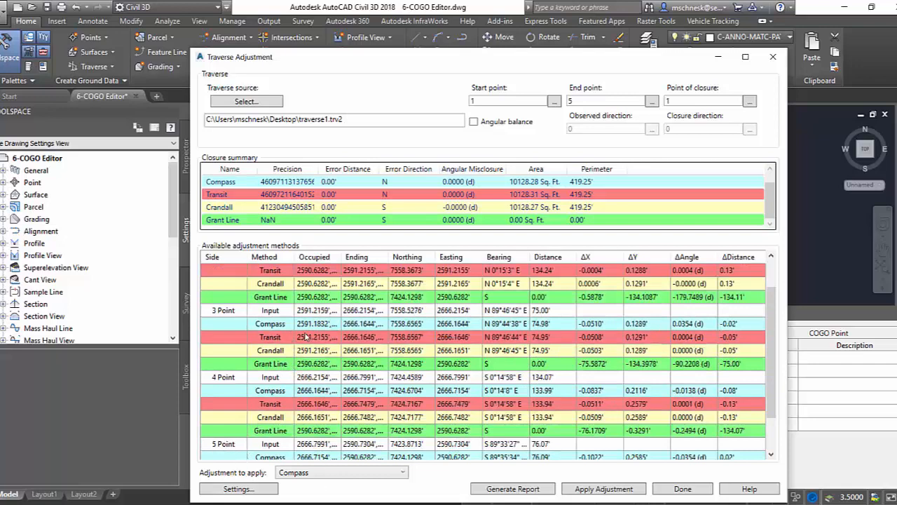
Apply the Compass adjustment to the traverse, save it on the Desktop as traverse1-Compass.trv2, and finish the adjustment
left_click(304, 476)
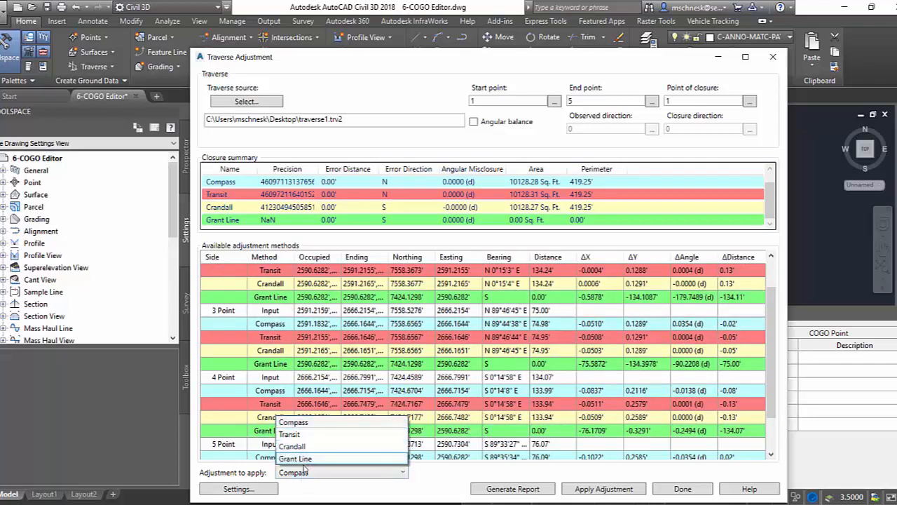
left_click(307, 471)
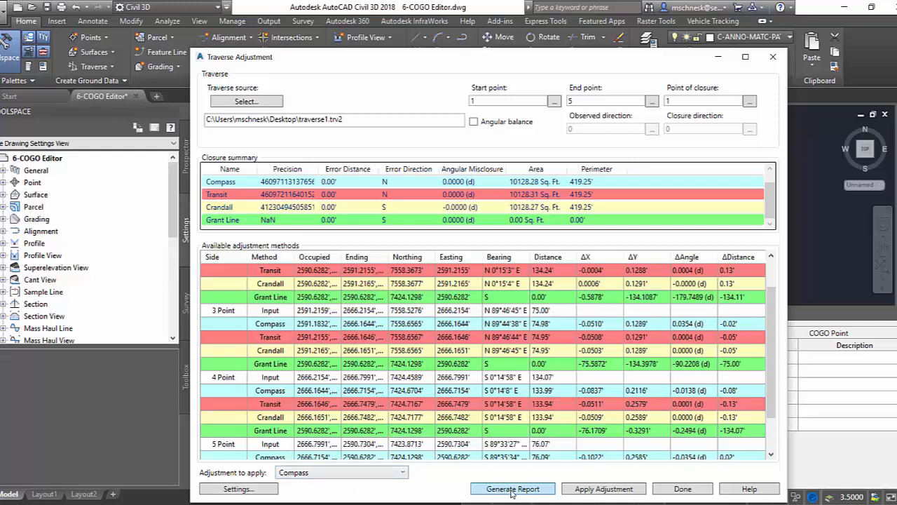
left_click(601, 489)
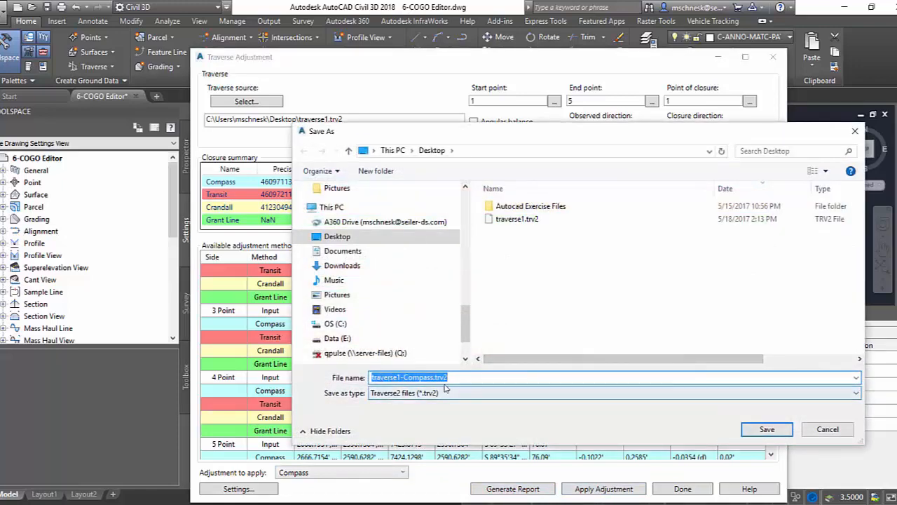
left_click(609, 351)
left_click(767, 429)
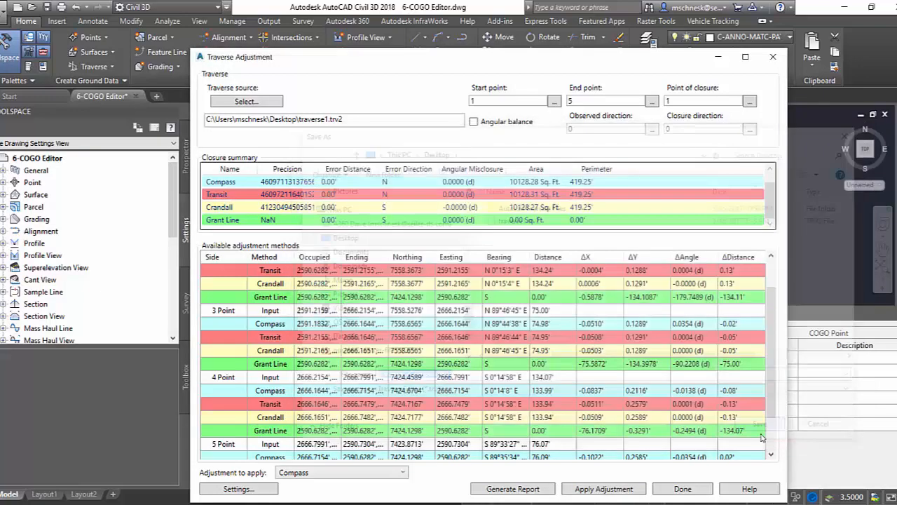
left_click(578, 315)
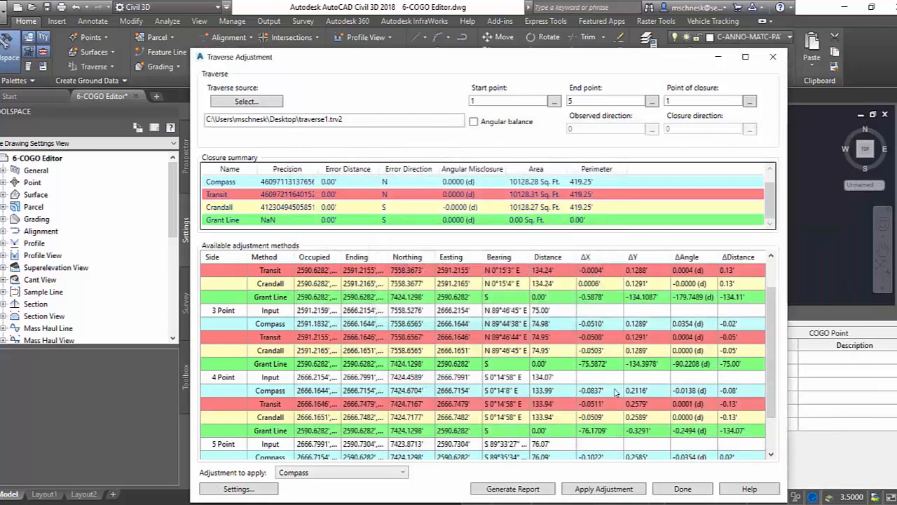
left_click(681, 488)
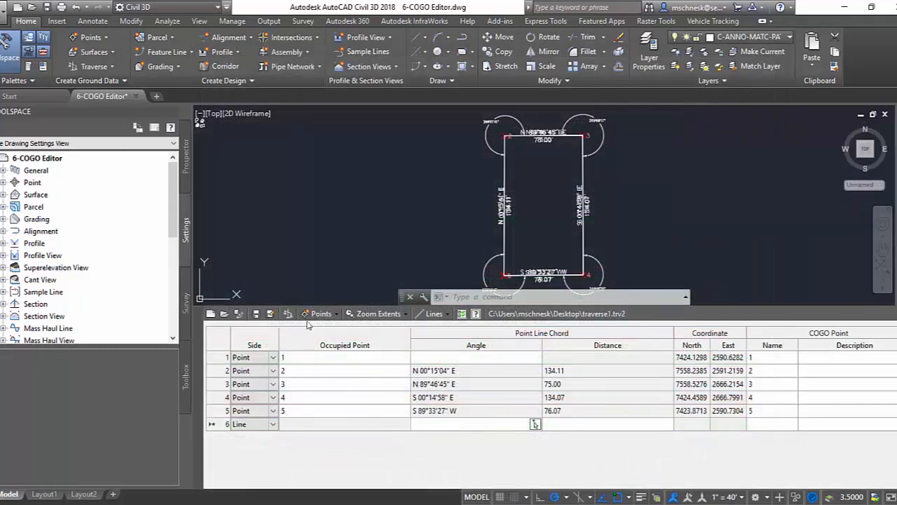
Open the adjusted traverse file traverse1-Compass.trv2 from the Desktop in the Traverse Editor
left_click(232, 317)
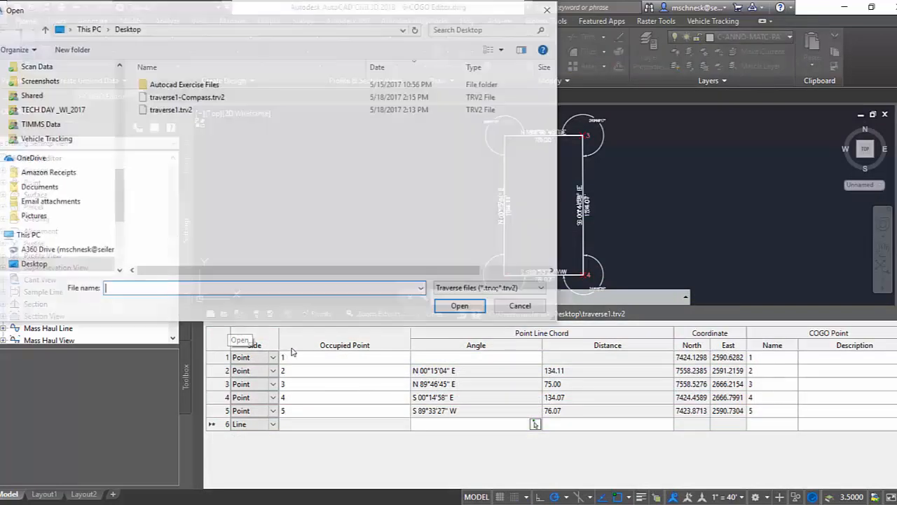
left_click(203, 100)
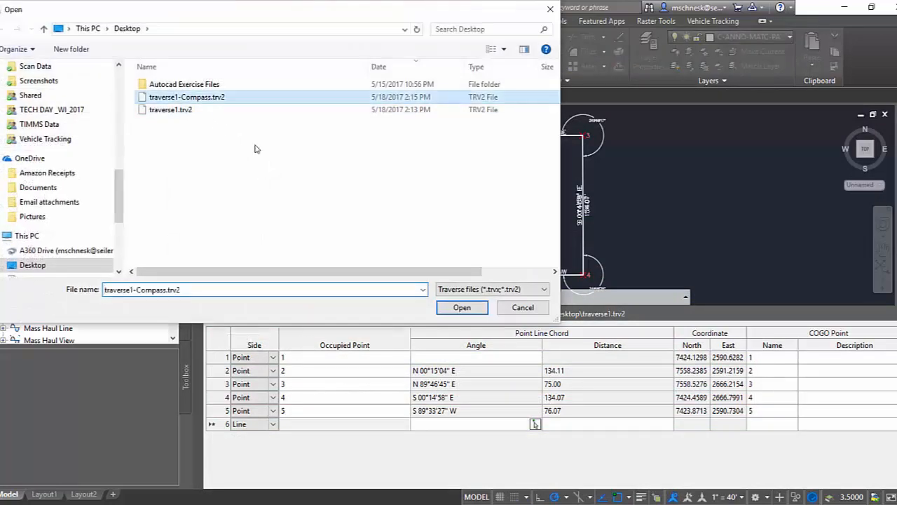
left_click(460, 308)
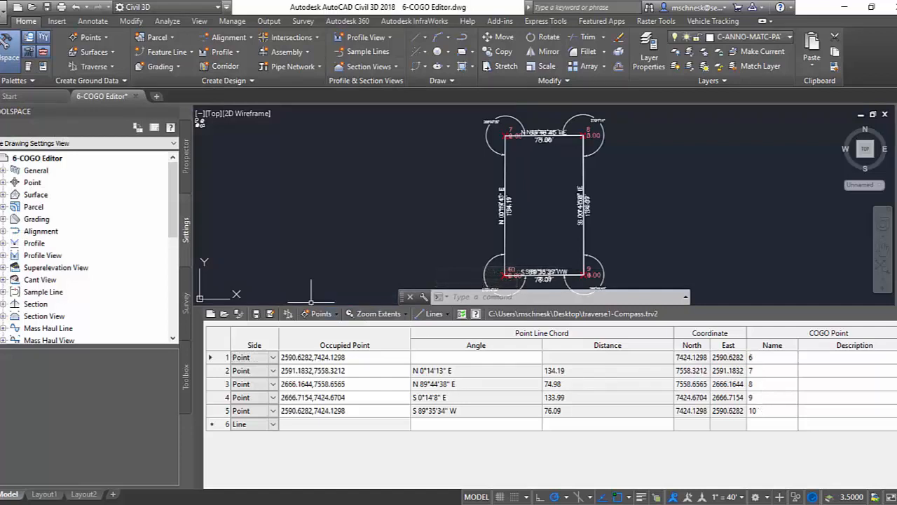
Close the Traverse Editor, saving the traverse changes, and inspect the parcel corner at point 9
left_click(197, 313)
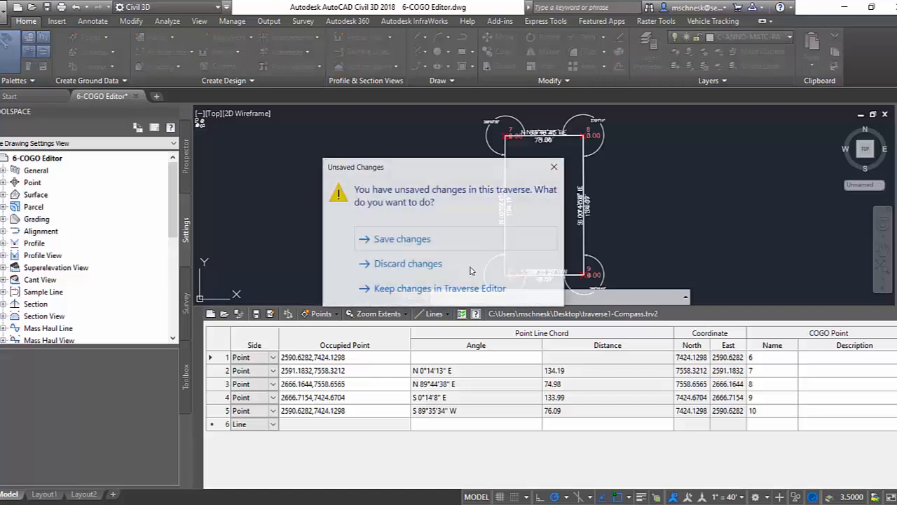
left_click(414, 244)
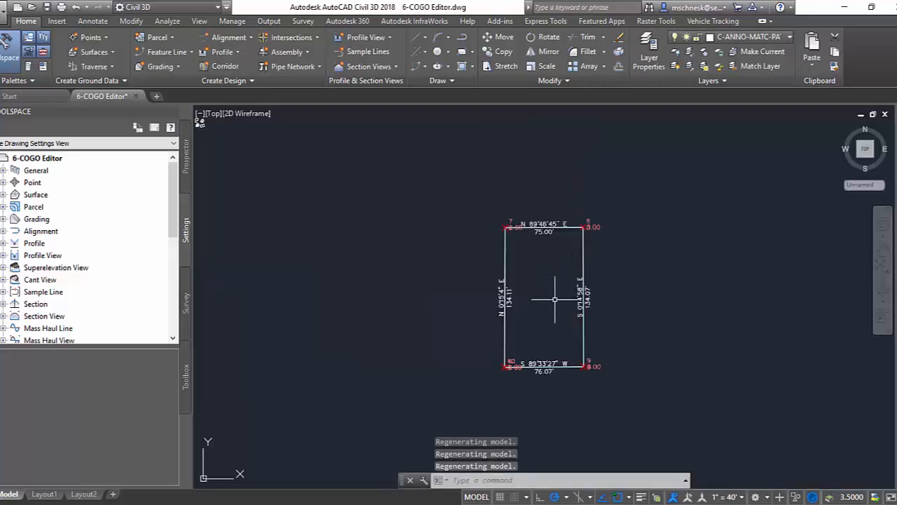
scroll(572, 357, "up", 3)
scroll(620, 392, "up", 4)
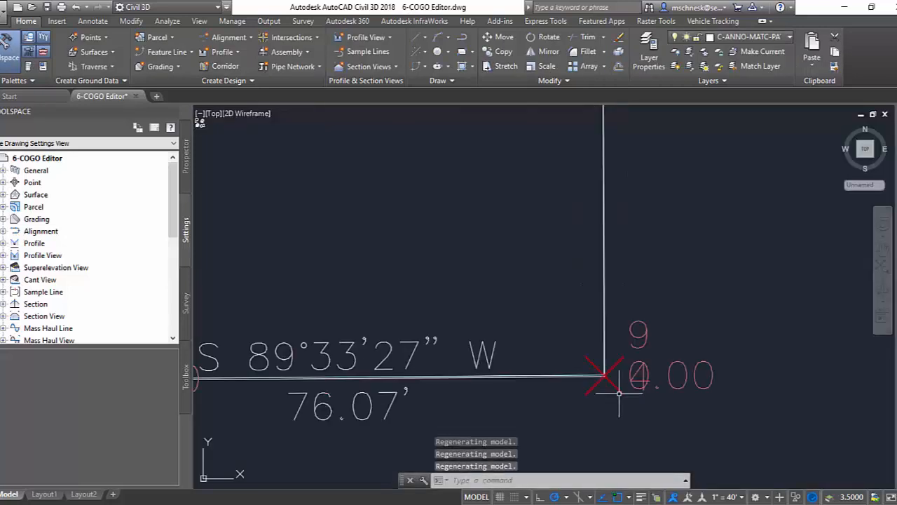
scroll(610, 390, "down", 4)
scroll(575, 364, "down", 3)
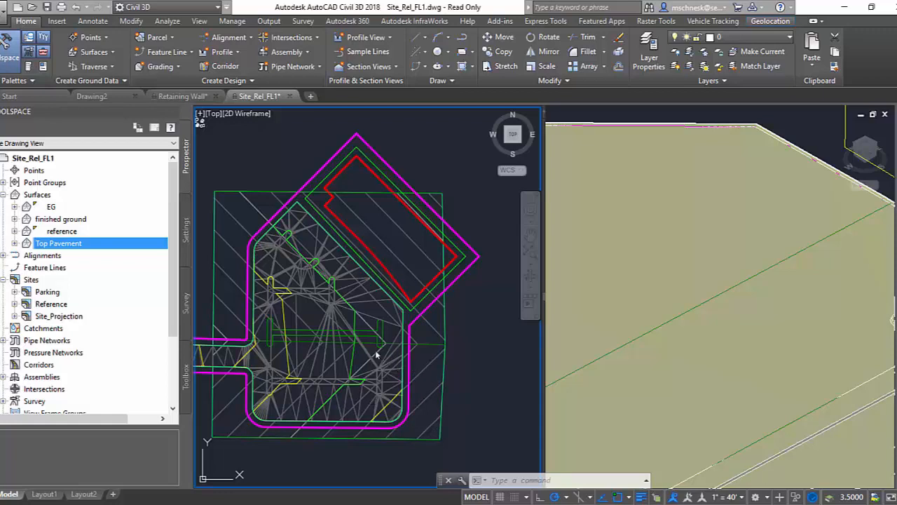
Create a feature line in the Reference site from the outer T-shaped island outline, erasing the existing entity and enabling elevation assignment
scroll(374, 344, "up", 6)
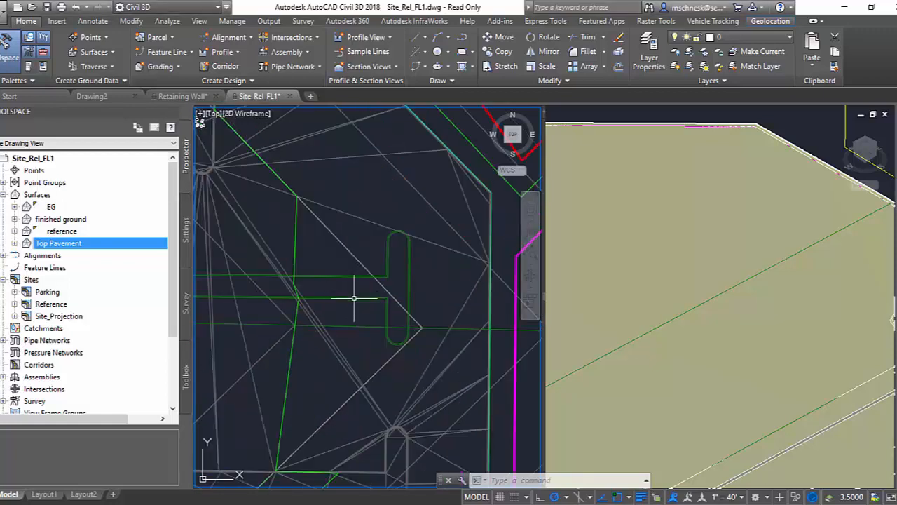
scroll(357, 300, "up", 3)
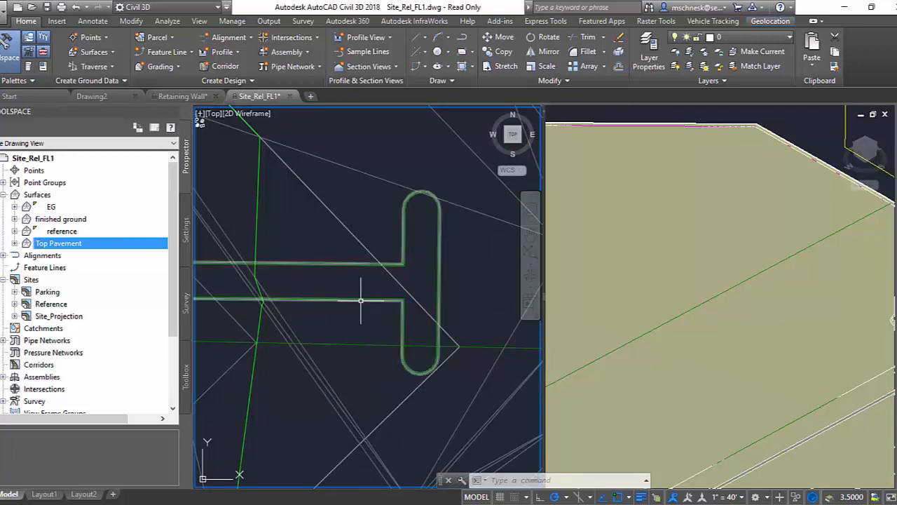
left_click(360, 301)
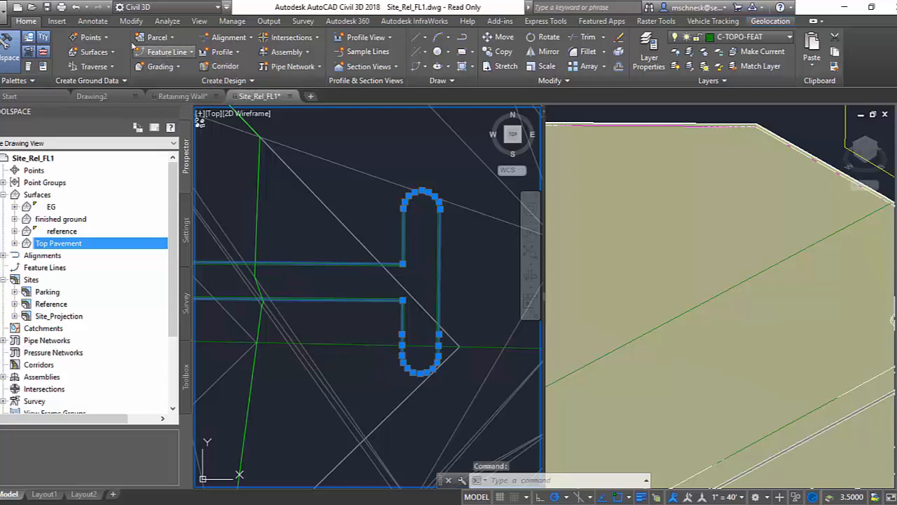
left_click(158, 54)
left_click(179, 98)
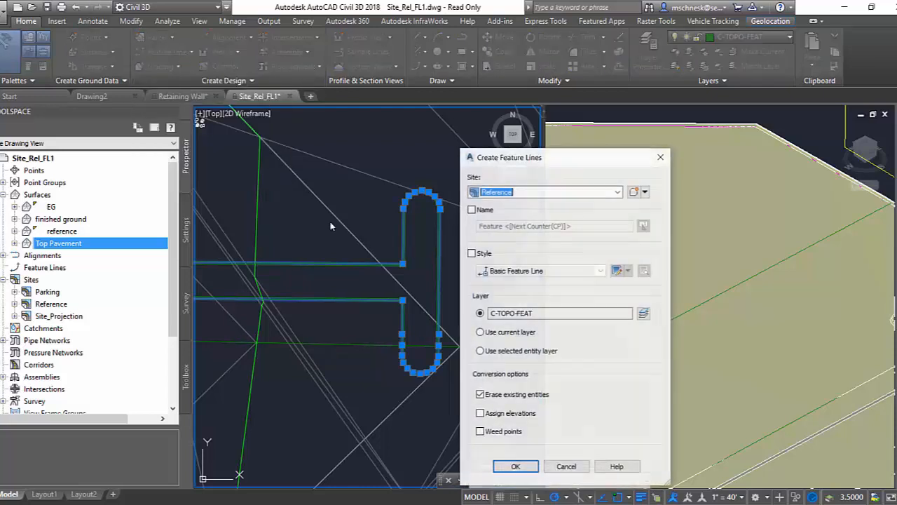
left_click_drag(510, 164, 379, 93)
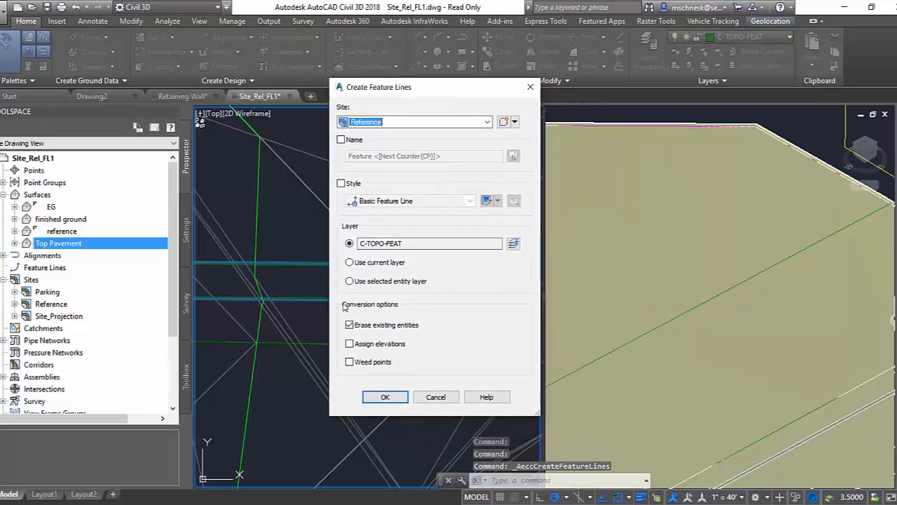
left_click(349, 344)
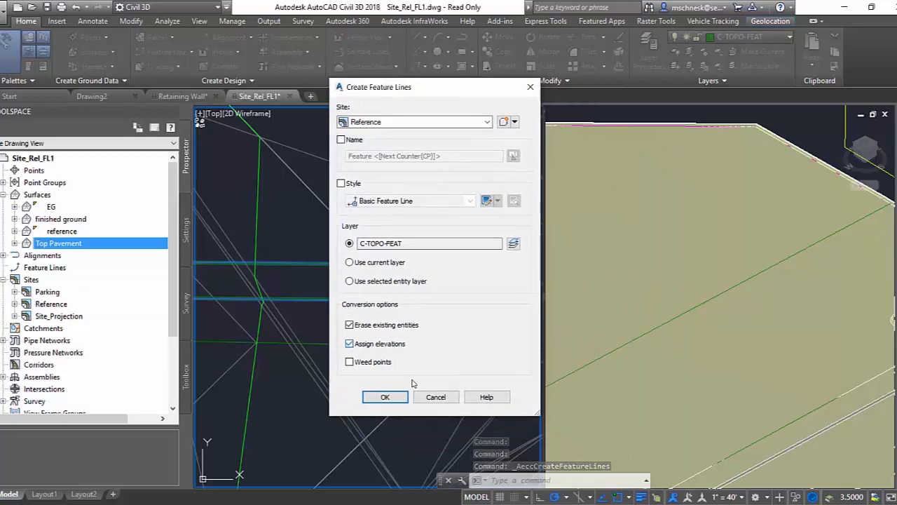
left_click(385, 397)
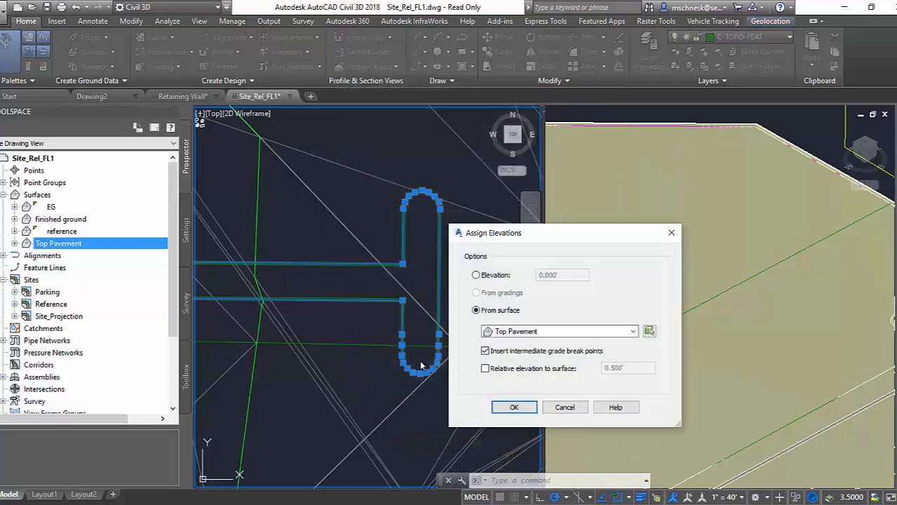
Assign the outer island line elevations from the reference surface, with intermediate grade break points and a relative elevation of 0
left_click_drag(493, 237, 406, 165)
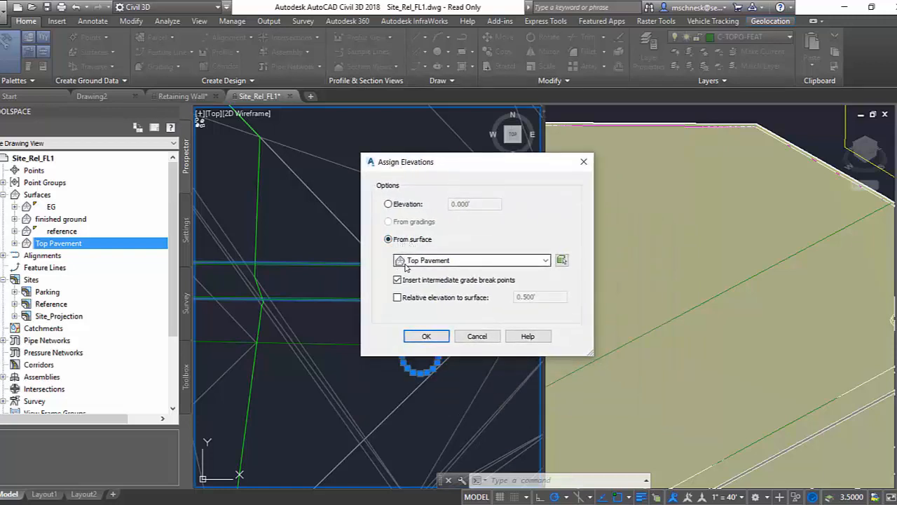
left_click(472, 260)
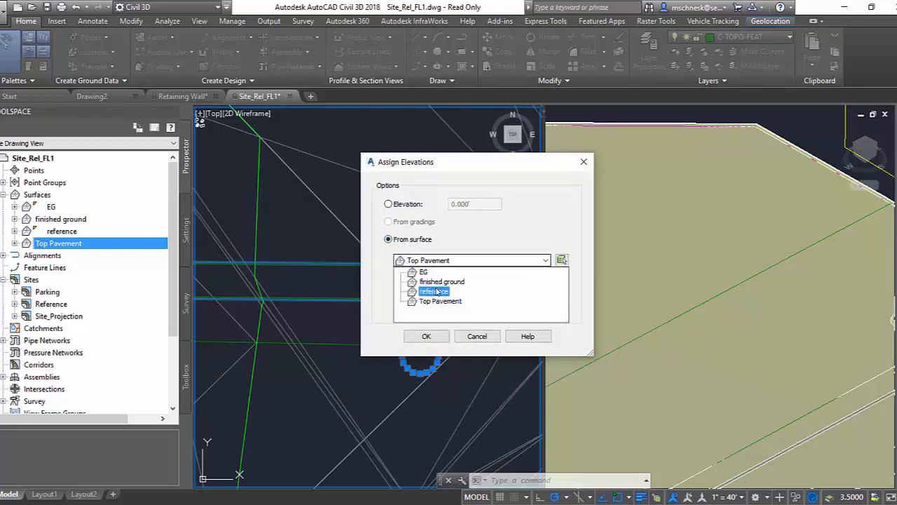
left_click(427, 292)
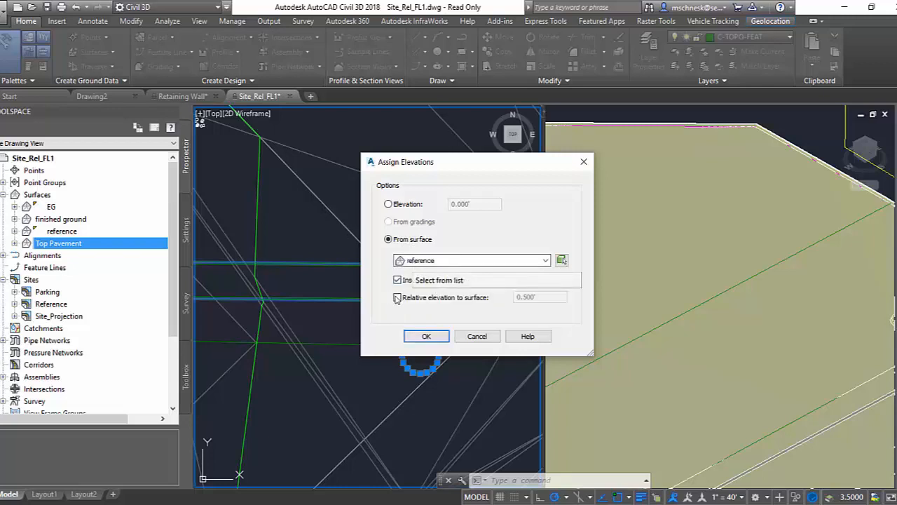
left_click(397, 298)
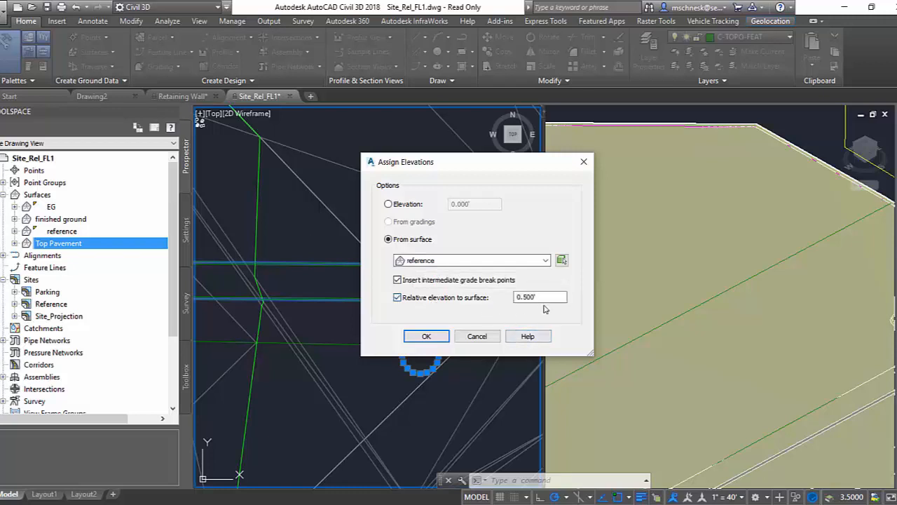
left_click_drag(541, 297, 506, 297)
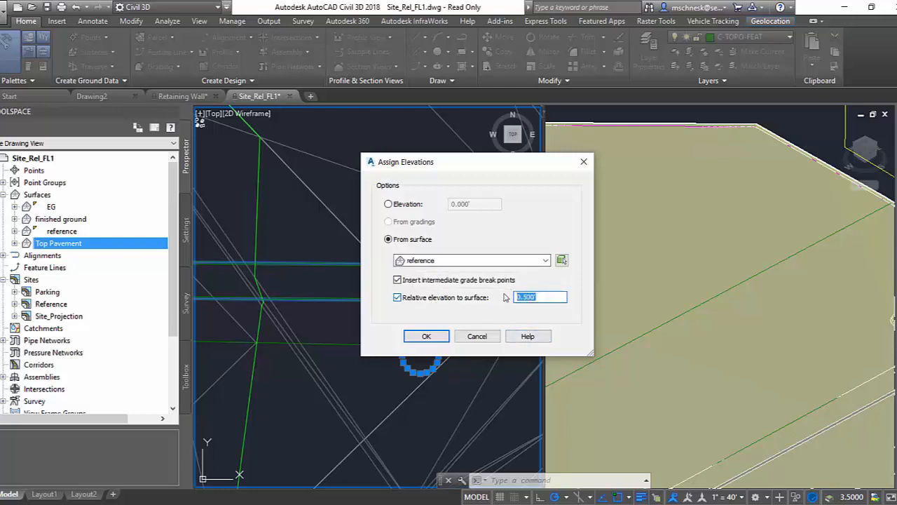
type("0")
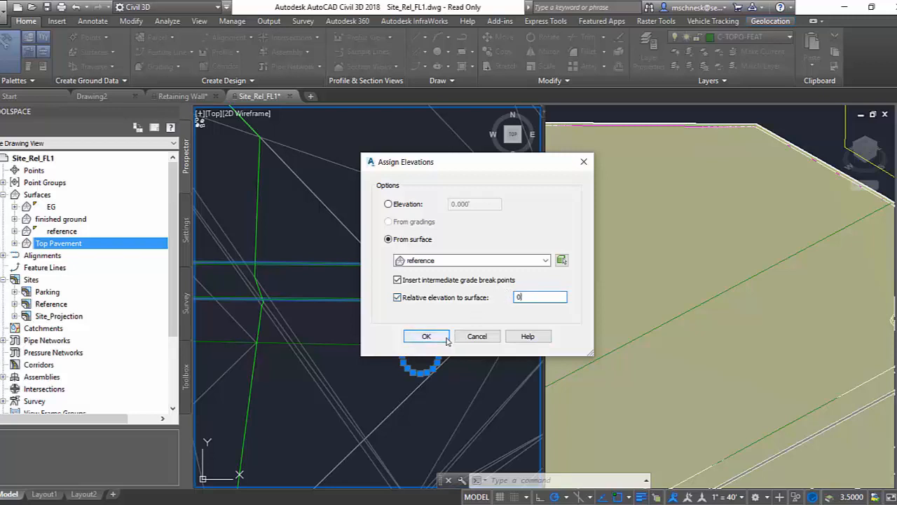
left_click(426, 336)
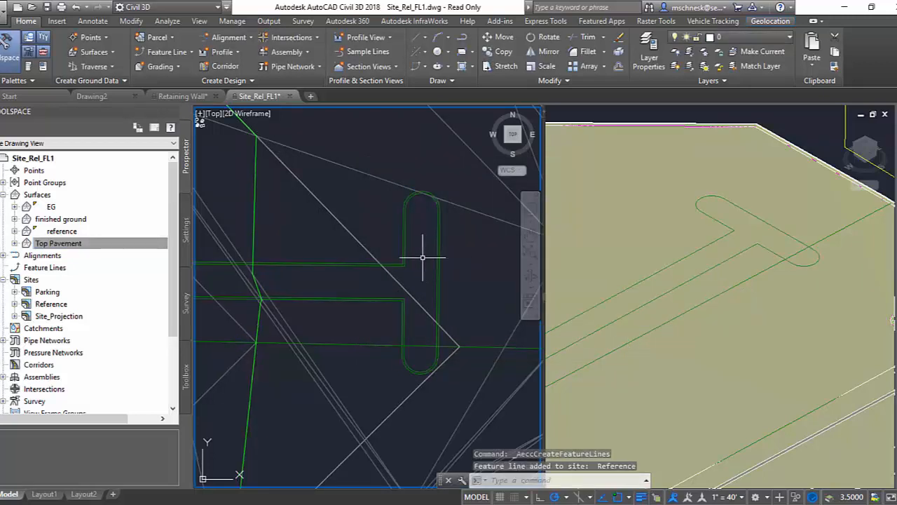
Create a Reference-site feature line from the inner island outline, with elevations taken from the reference surface at a relative elevation of 0.5'
left_click(406, 265)
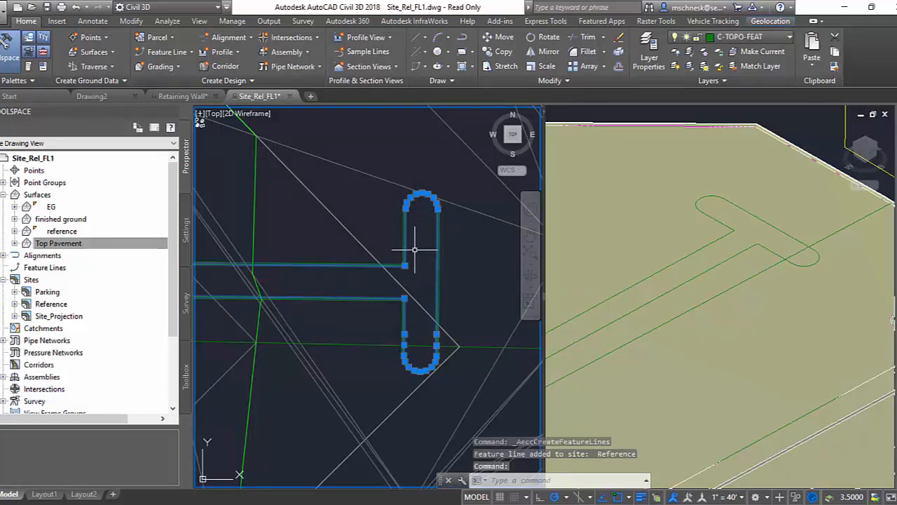
left_click(163, 54)
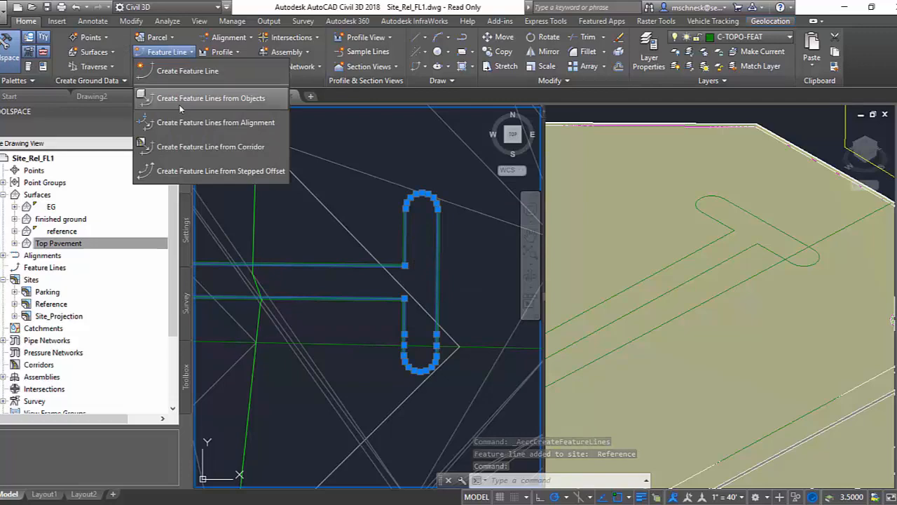
left_click(179, 101)
left_click(373, 344)
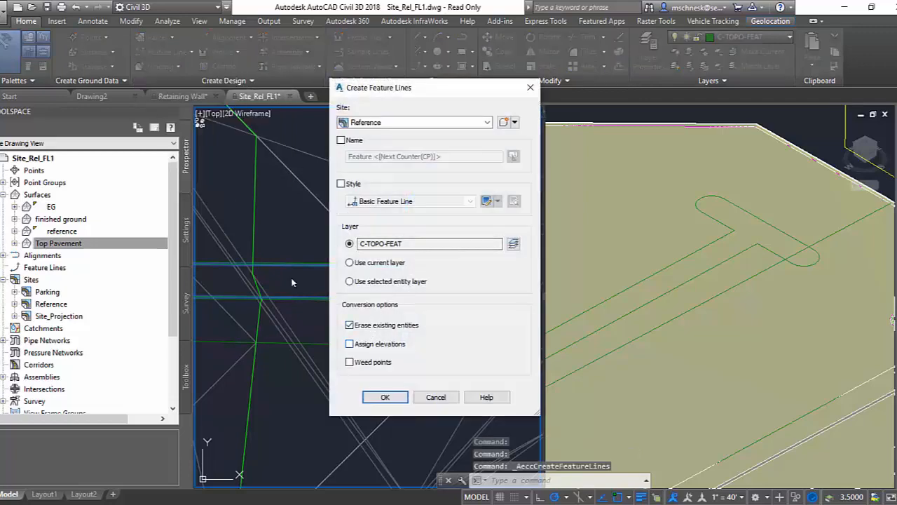
left_click(397, 396)
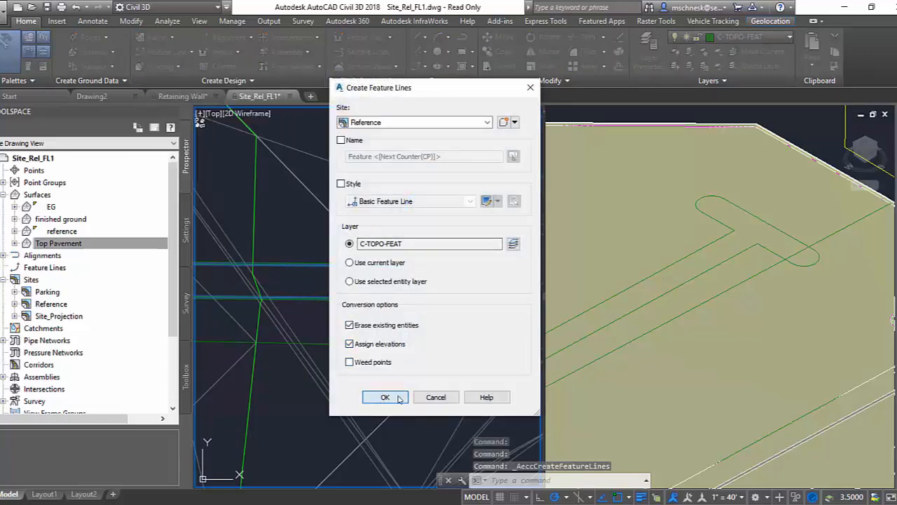
left_click(397, 297)
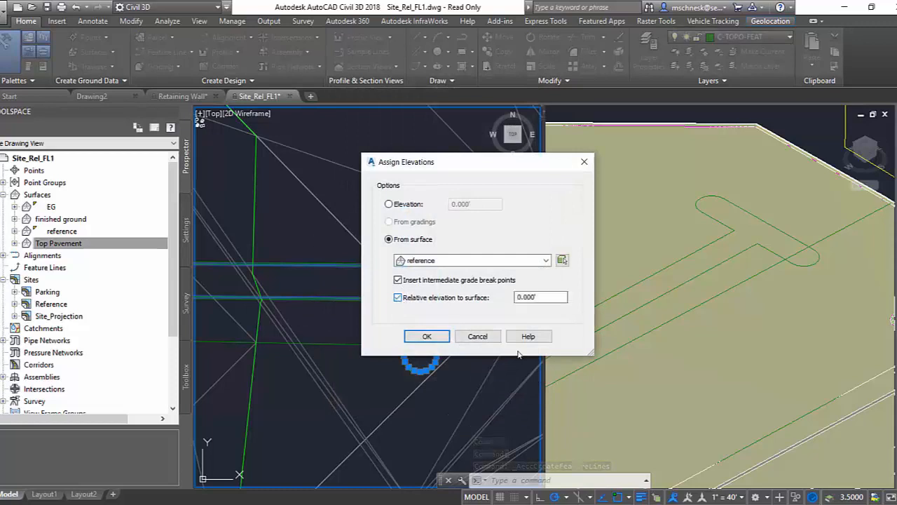
left_click_drag(546, 298, 508, 302)
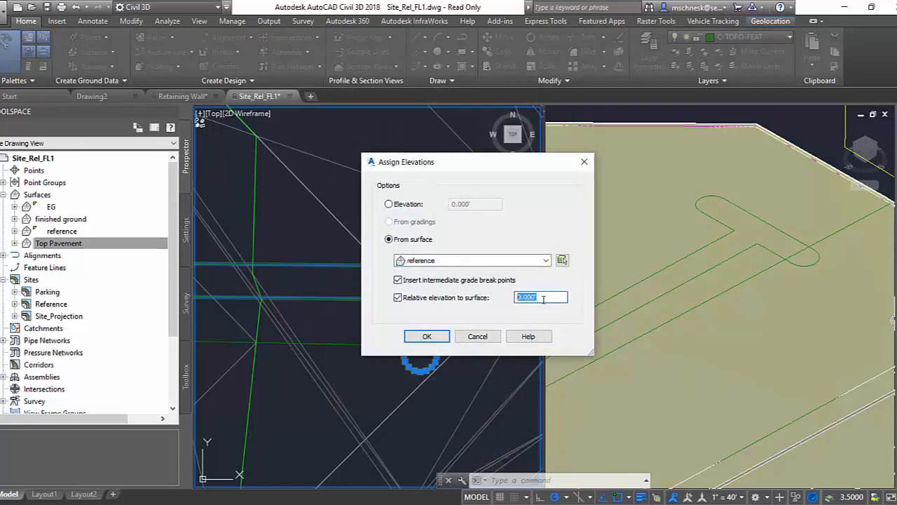
type(".5")
left_click(427, 336)
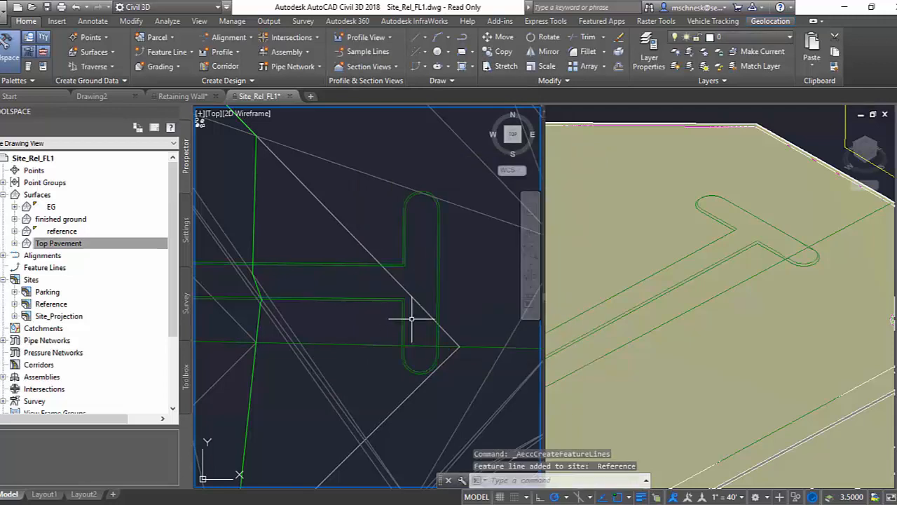
Add both island feature lines to the Top Pavement surface as standard breaklines with a 1.000' mid-ordinate distance
left_click(380, 286)
left_click(359, 308)
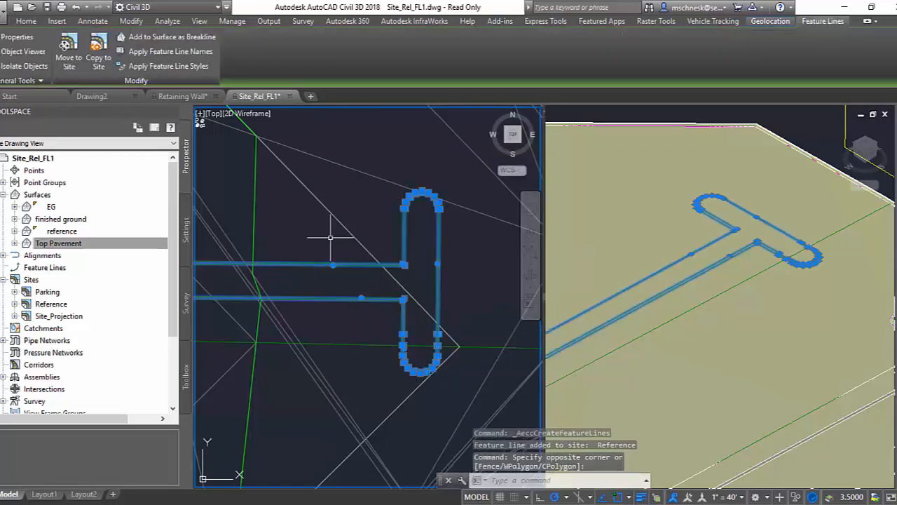
left_click(156, 38)
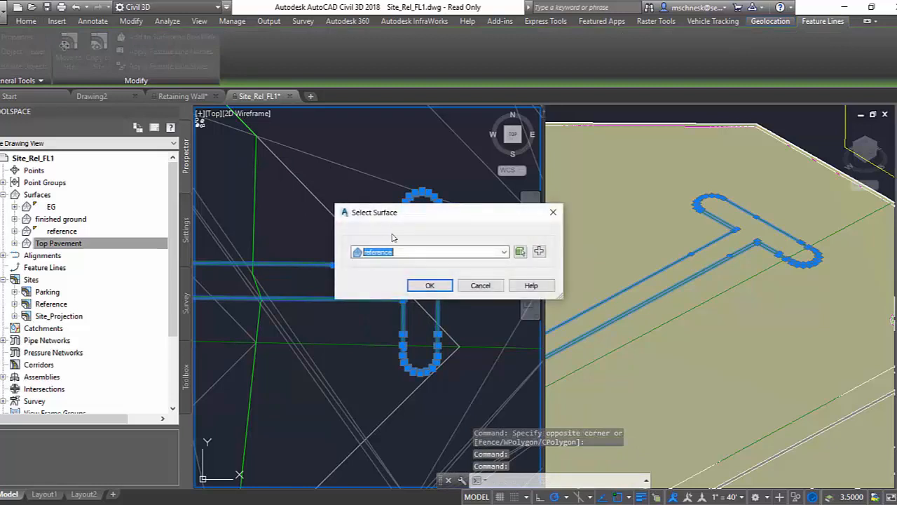
left_click(412, 253)
key("Down")
key("Return")
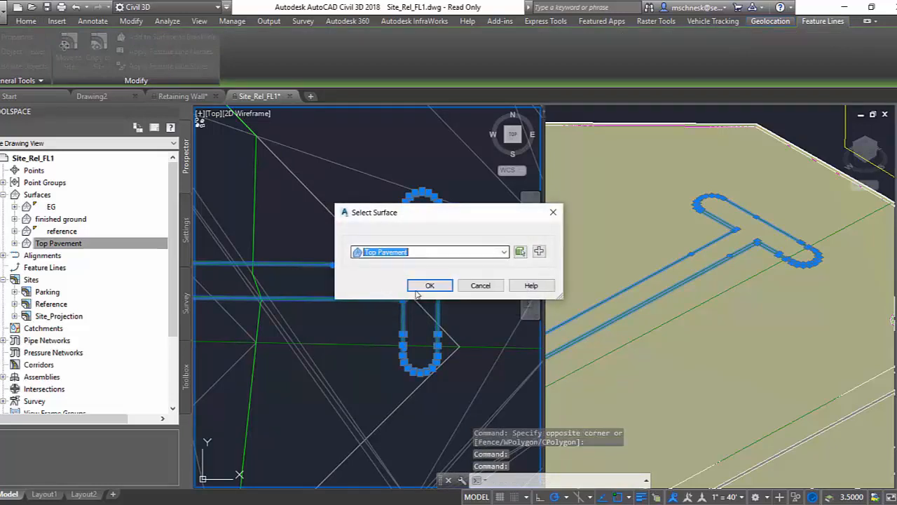
key("Return")
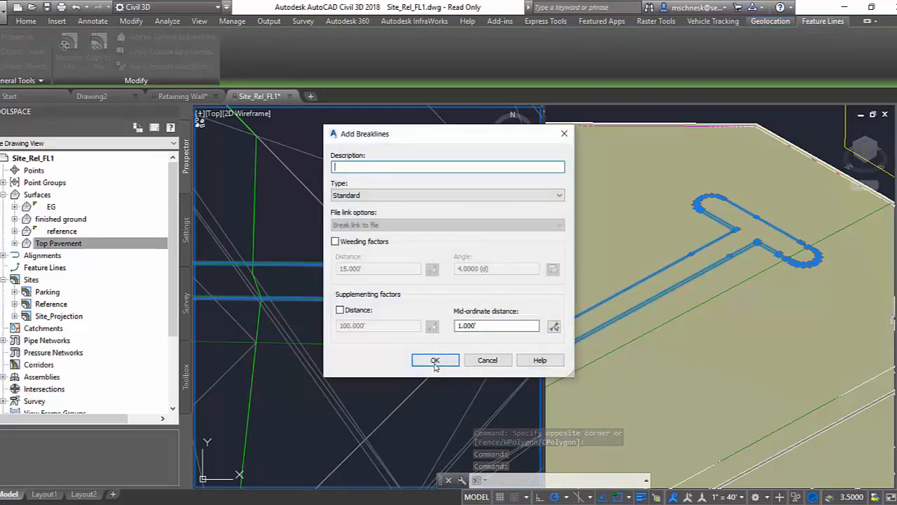
left_click(426, 361)
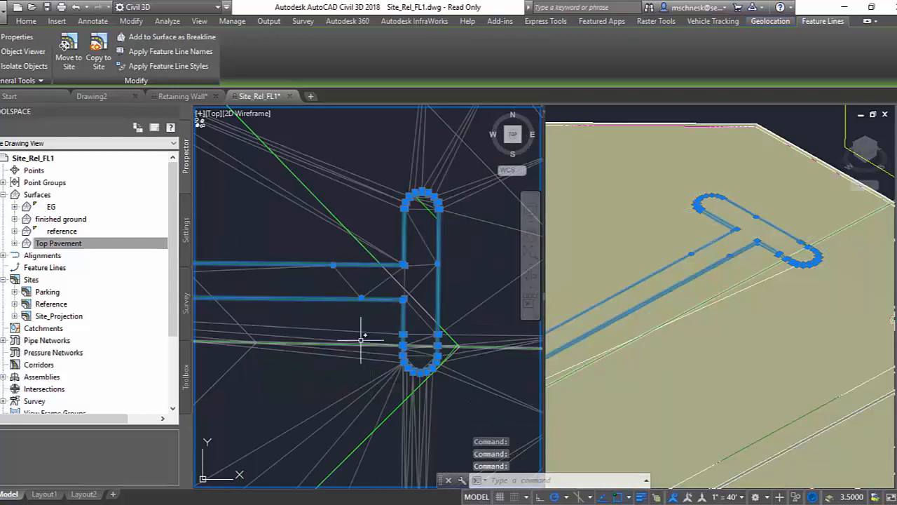
Rebuild the Top Pavement surface and check the island in the isometric and plan views
left_click(74, 239)
right_click(74, 243)
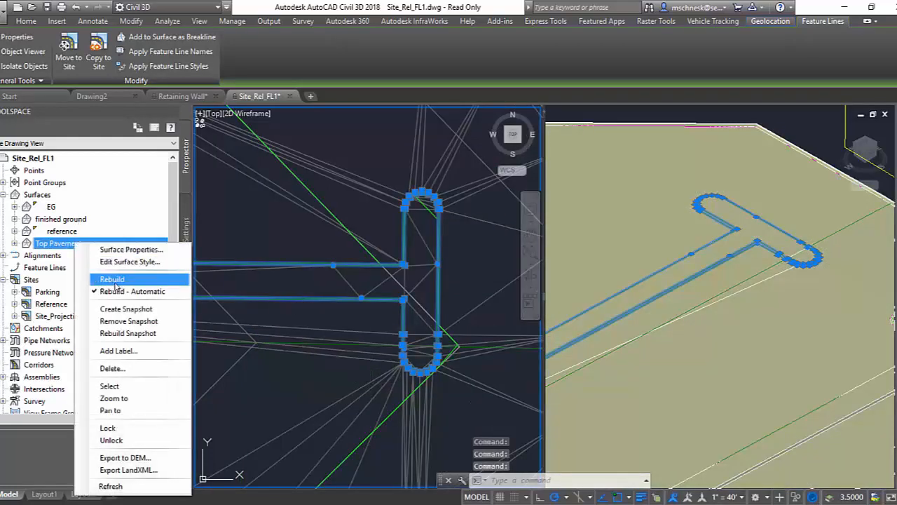
left_click(116, 281)
scroll(376, 237, "down", 2)
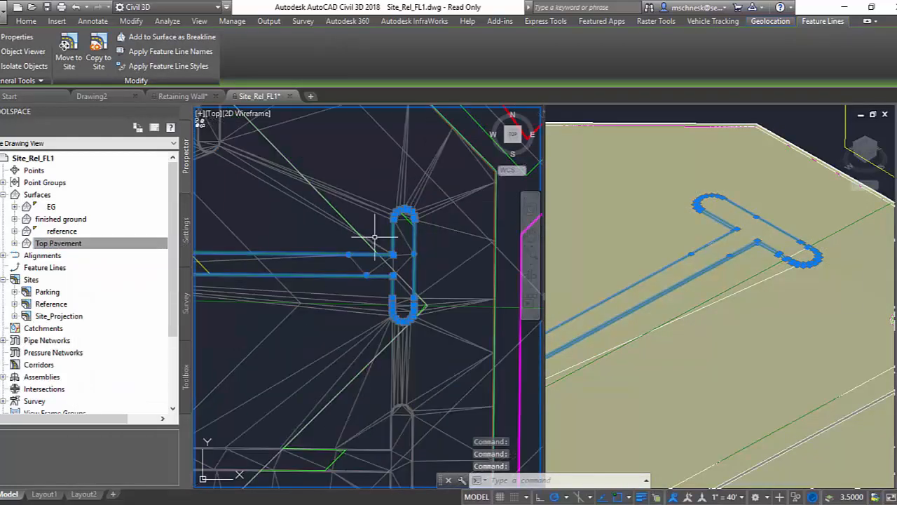
left_click(811, 141)
scroll(751, 320, "down", 5)
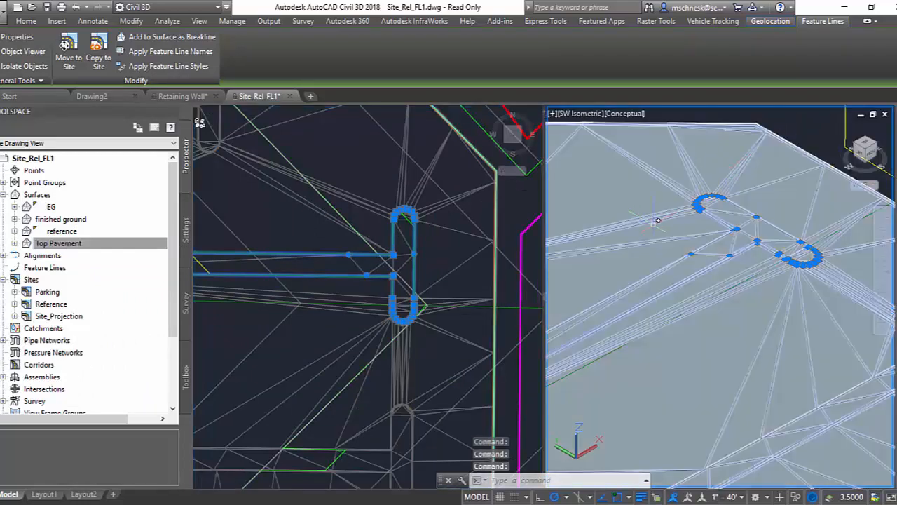
scroll(707, 212, "up", 6)
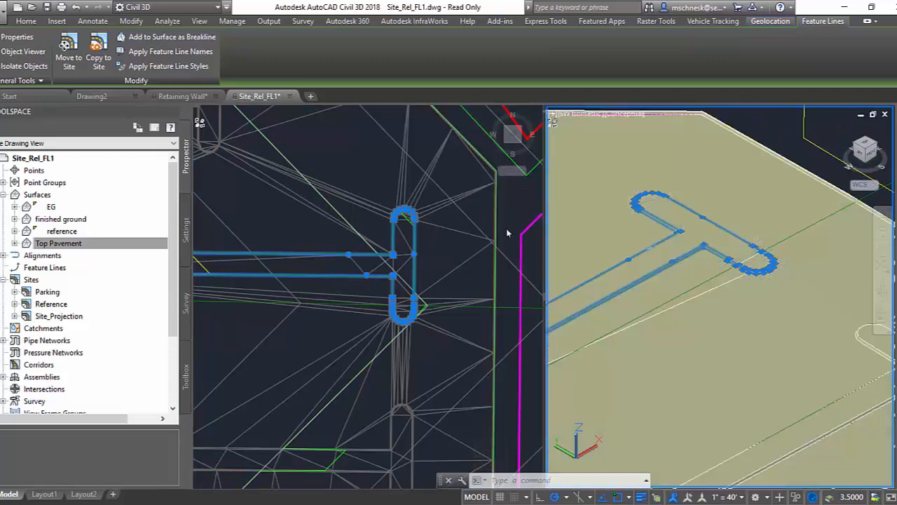
left_click(372, 217)
scroll(456, 267, "down", 2)
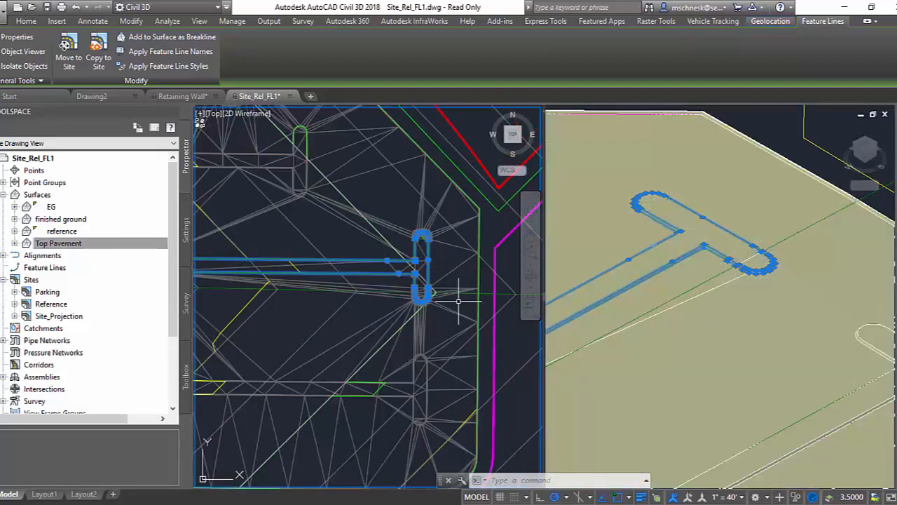
Quick-edit the grade of the Reference feature line crossing east of the island, setting it to -3%
middle_click_drag(456, 301, 364, 277)
key("Escape")
key("Escape")
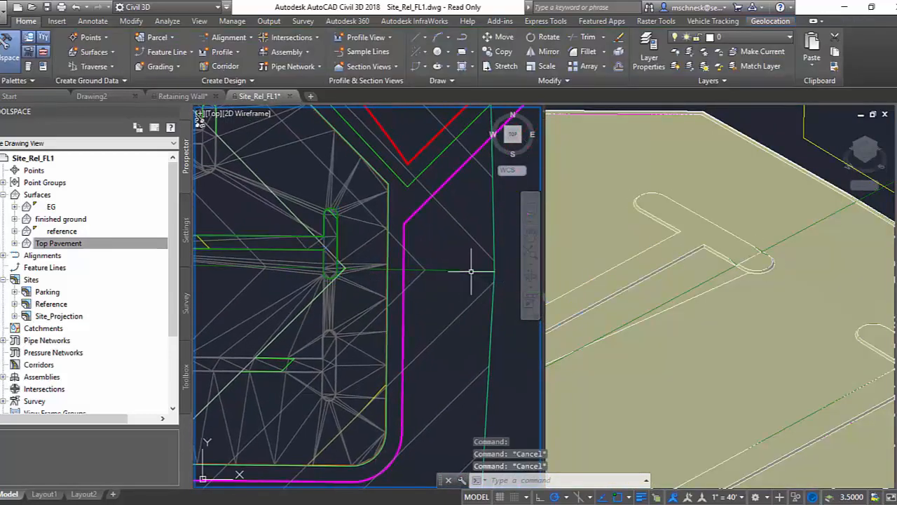
left_click(472, 271)
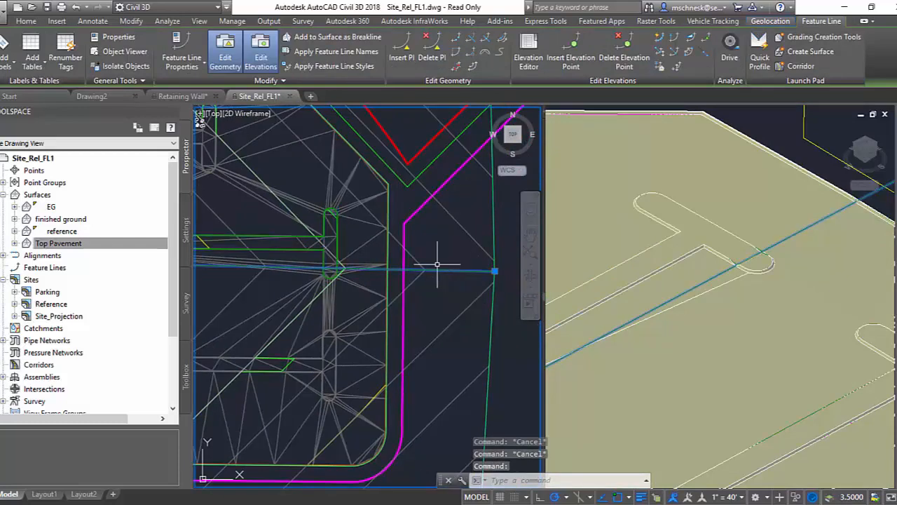
scroll(462, 275, "down", 2)
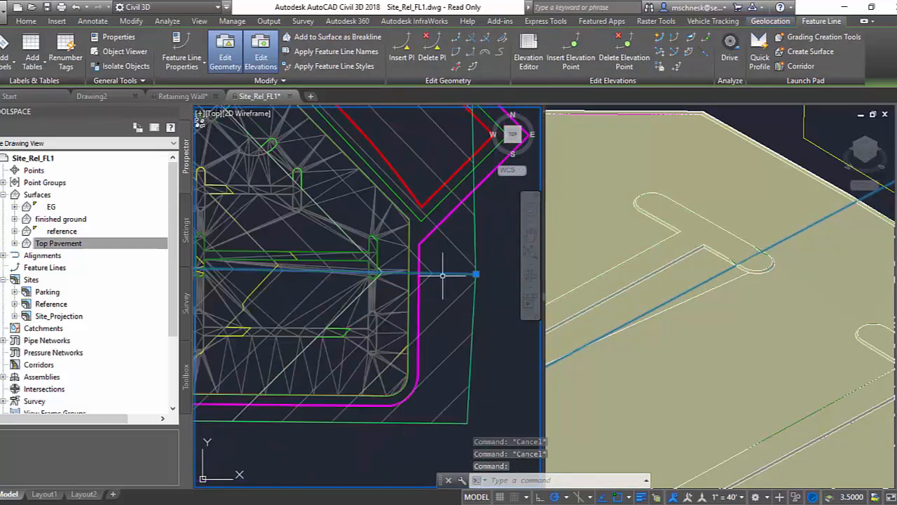
scroll(436, 280, "up", 2)
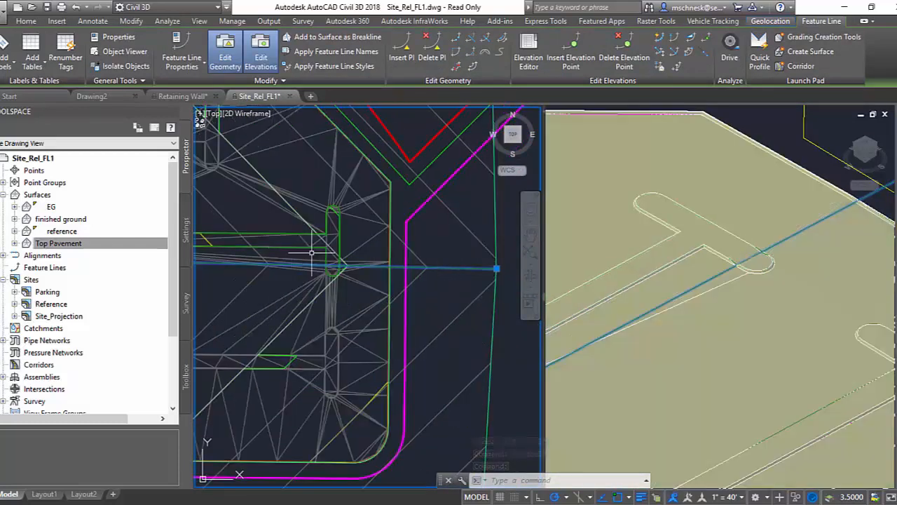
left_click(660, 36)
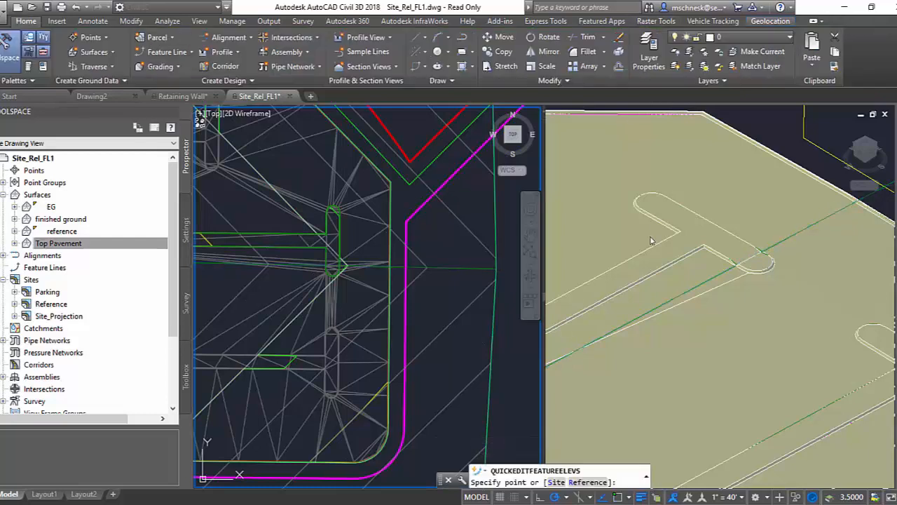
left_click(413, 273)
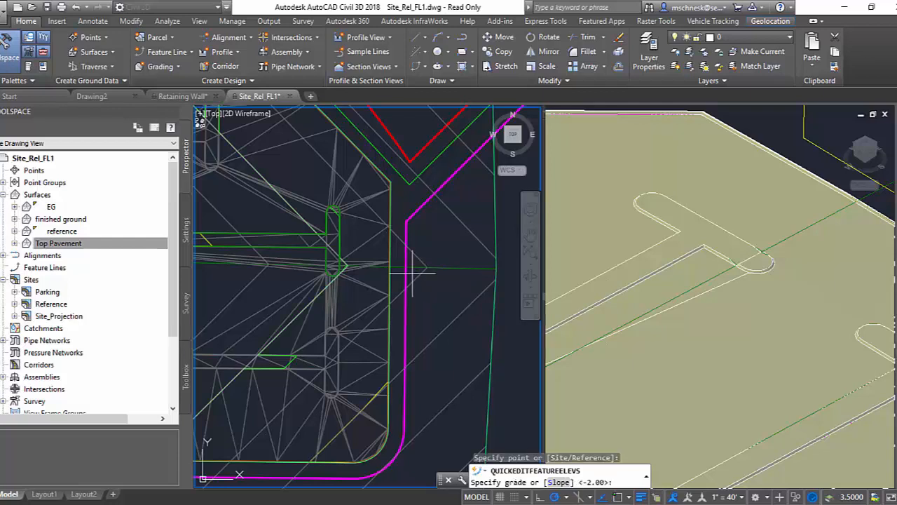
type("-3")
key("Return")
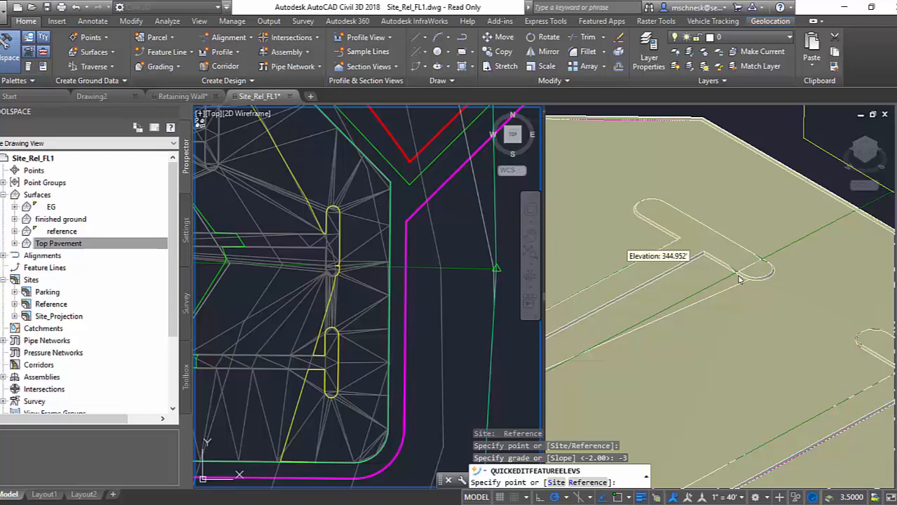
Set the grade of the same Reference feature line to -1.5% and view the updated island up close
left_click(423, 270)
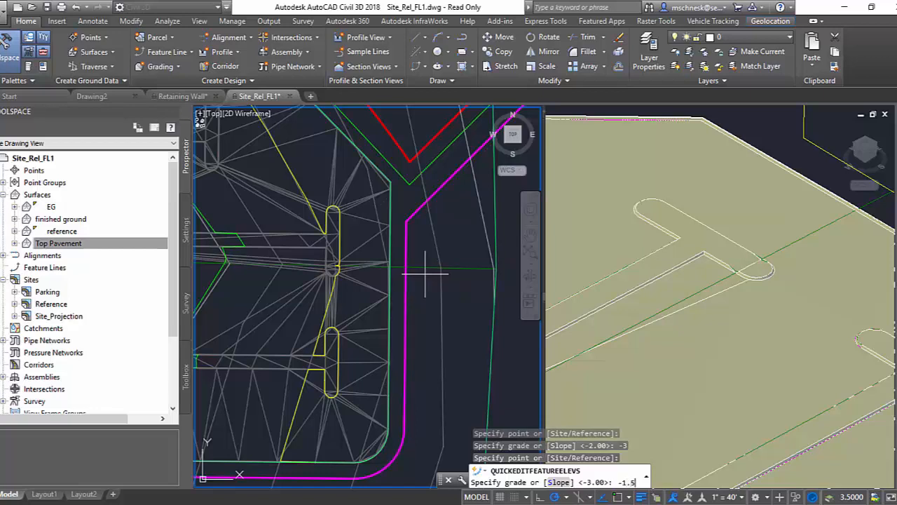
key("Return")
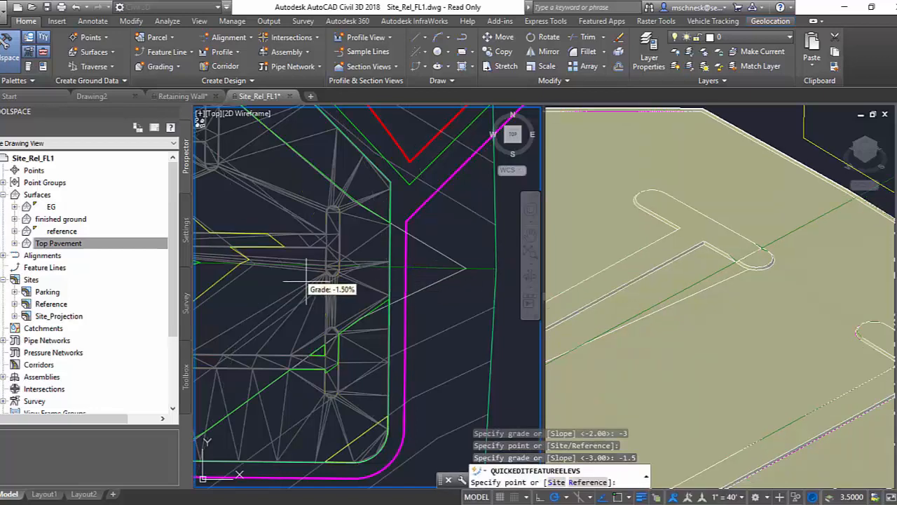
scroll(343, 262, "up", 3)
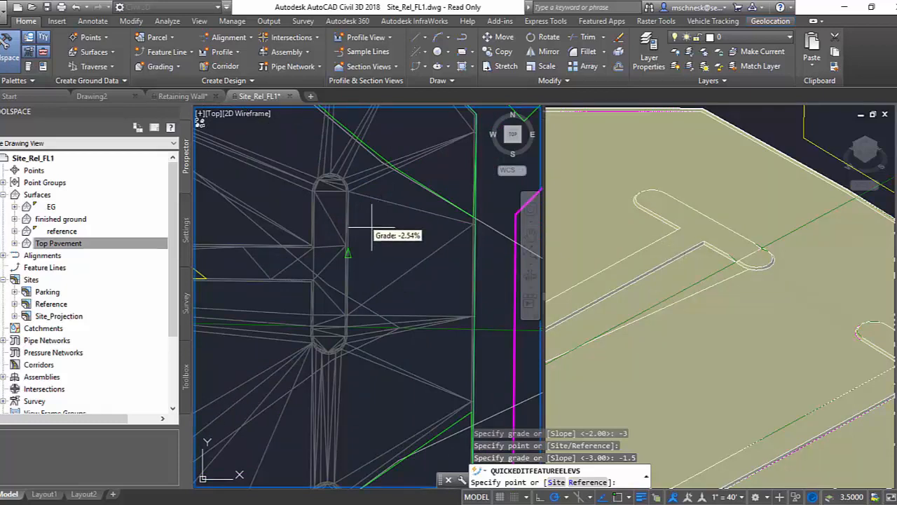
Switch to the Retaining Wall drawing and identify the WallTop feature line in the plan view
left_click(187, 99)
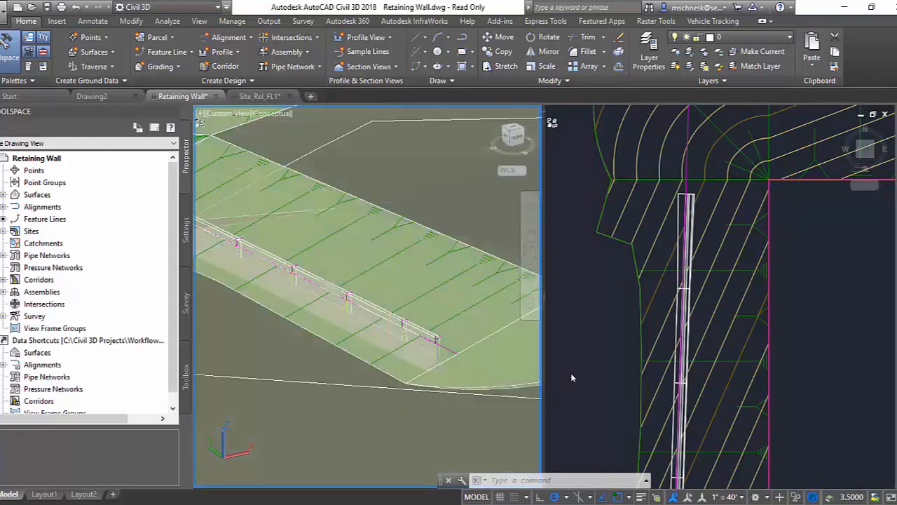
left_click(596, 338)
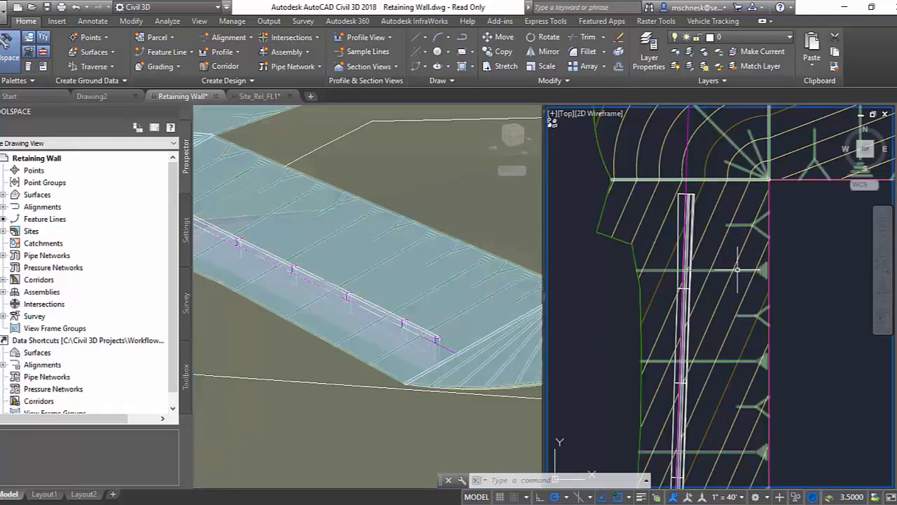
left_click(678, 164)
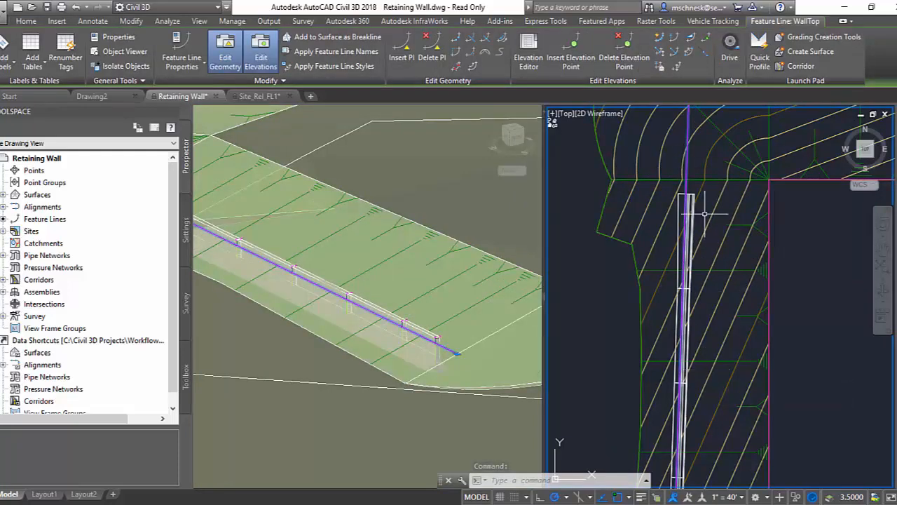
key("Escape")
Edit the grading beside the retaining wall, setting both its cut slope and fill slope to 6:1
left_click(720, 260)
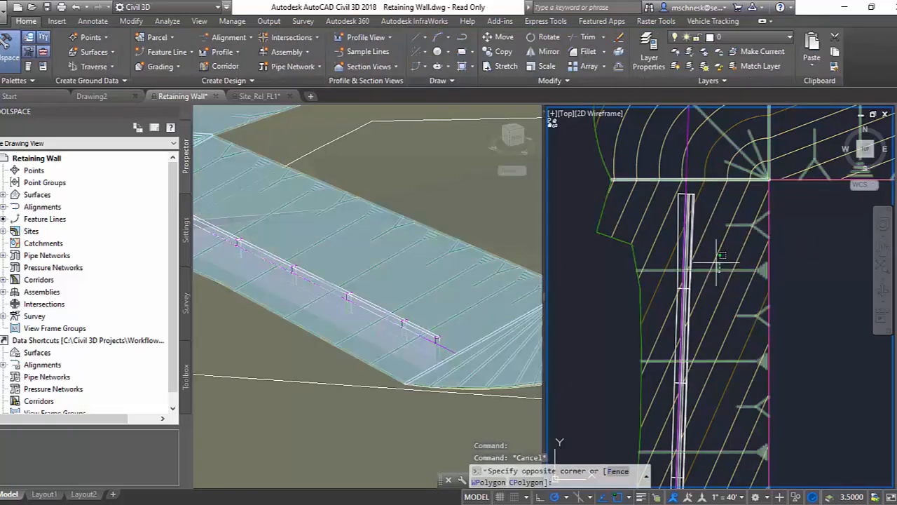
left_click(716, 265)
right_click(715, 265)
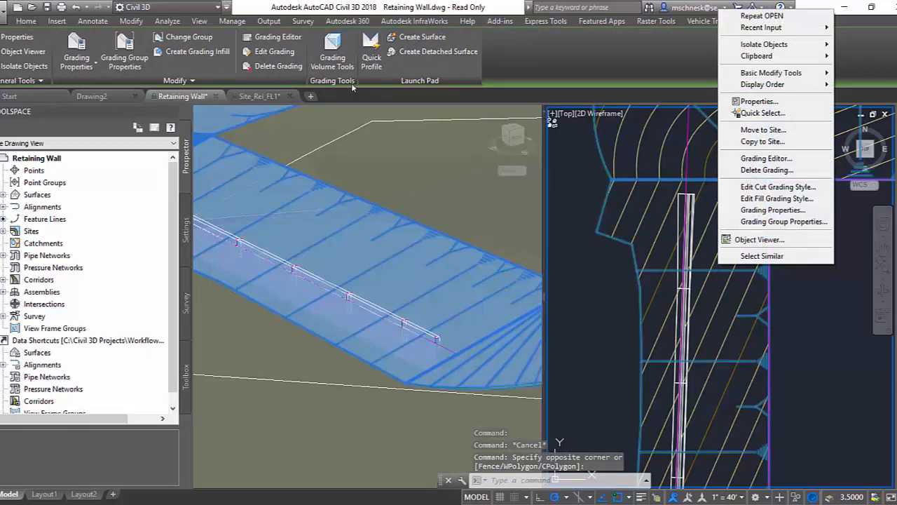
left_click(274, 51)
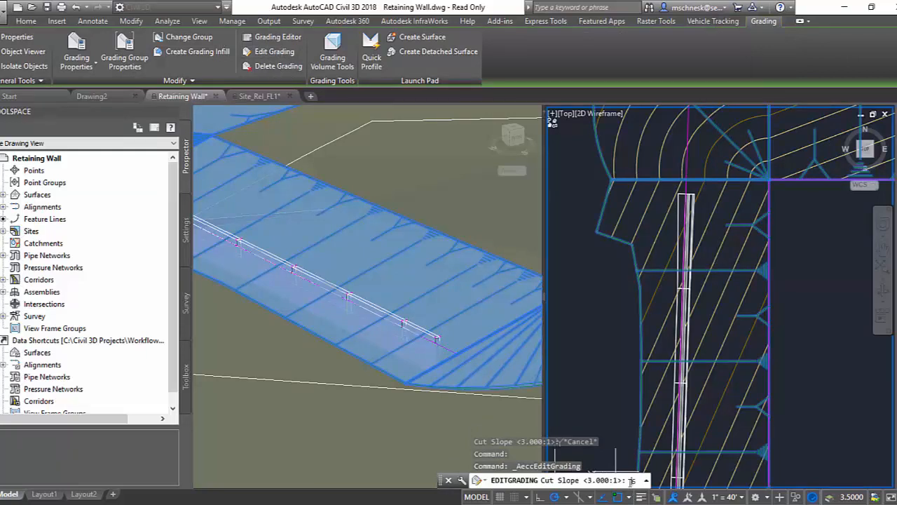
type("6:1")
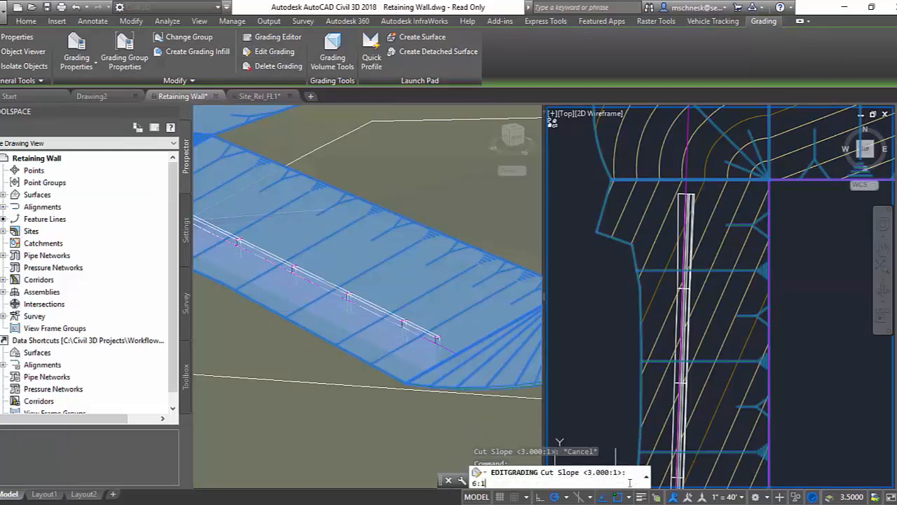
key("Return")
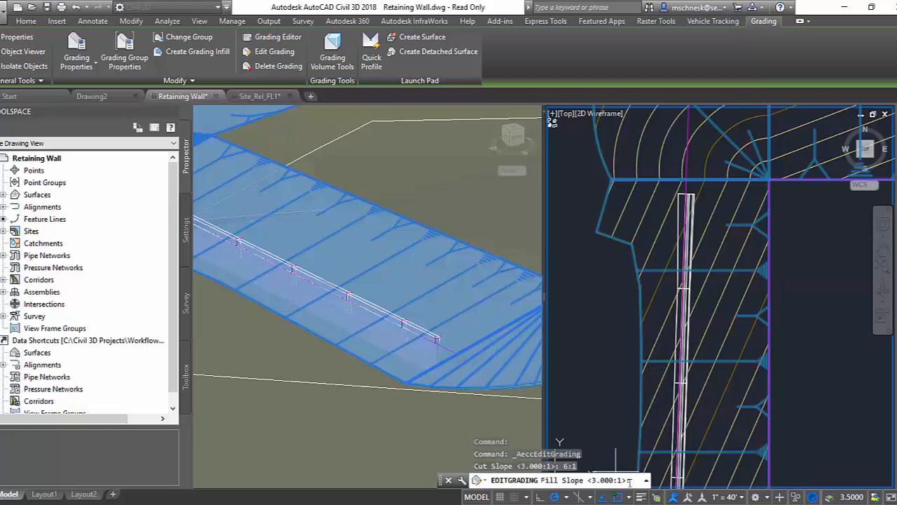
type("6:1")
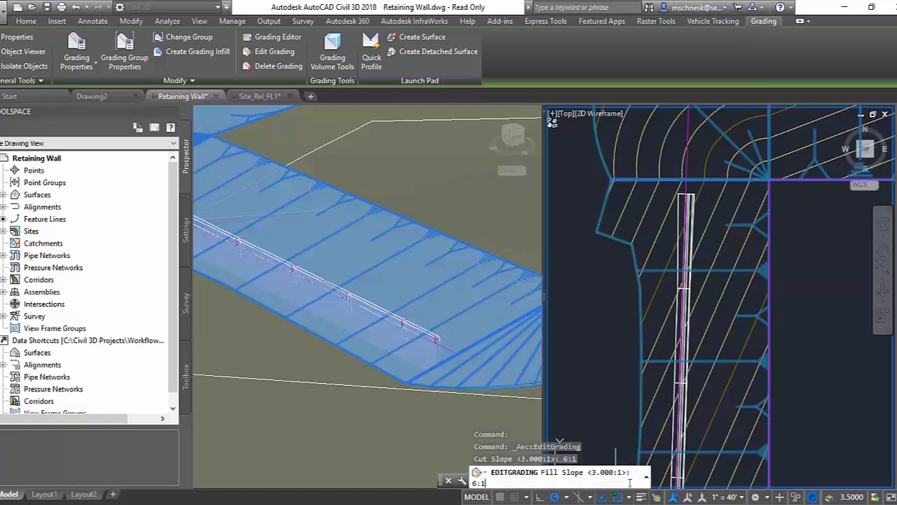
key("Return")
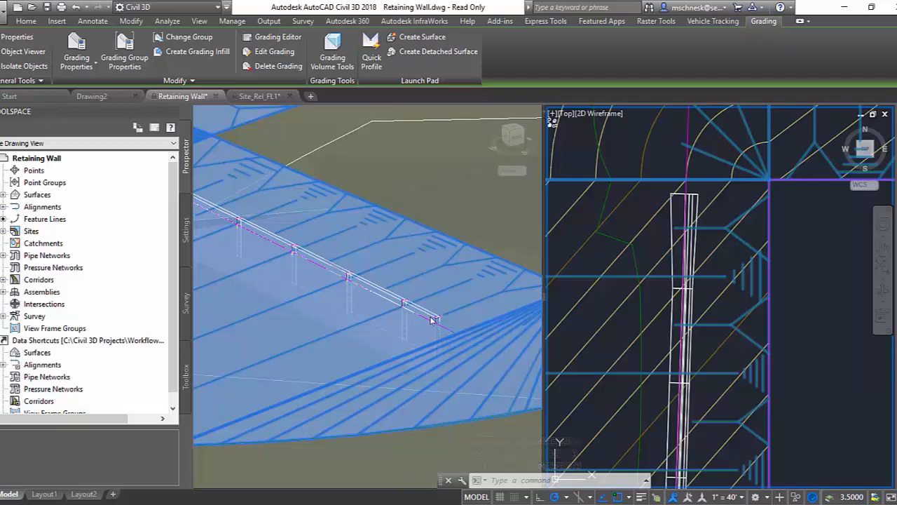
left_click(465, 431)
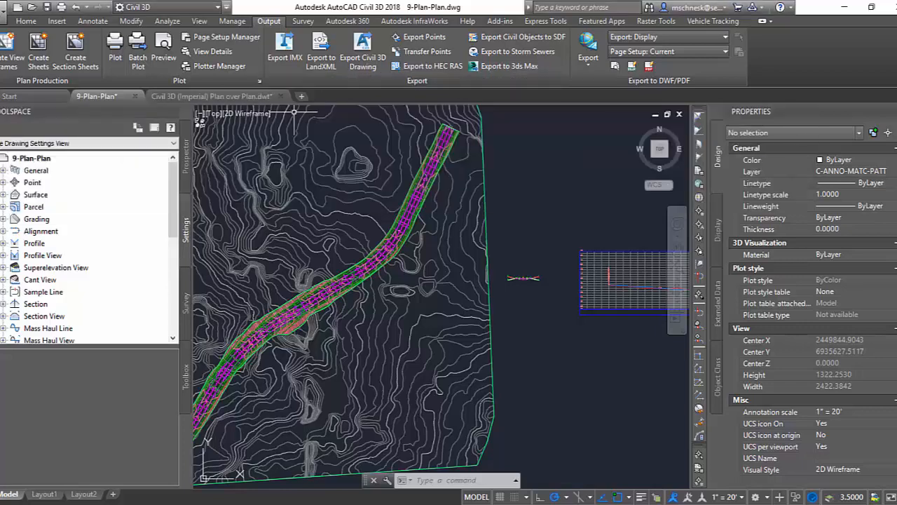
In the Civil 3D (Imperial) Plan over Plan template, review the upper viewport's type options and keep Plan
left_click(217, 96)
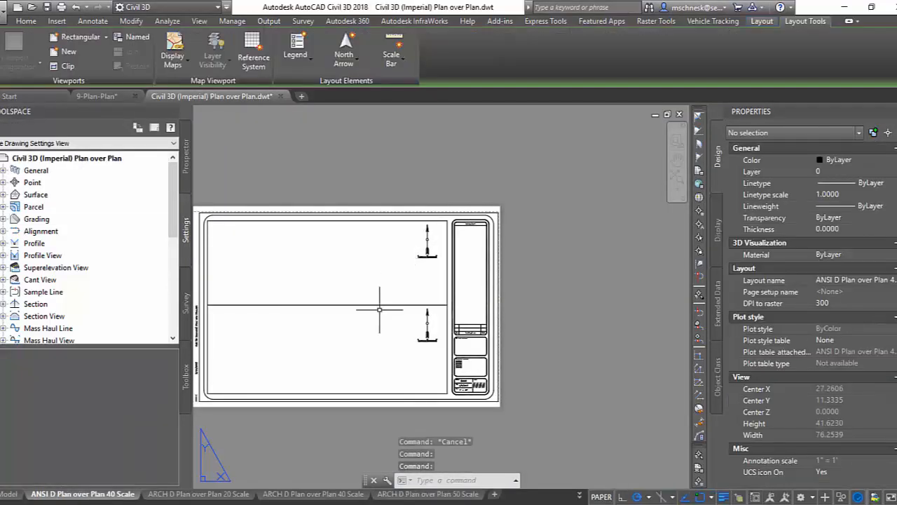
left_click(395, 304)
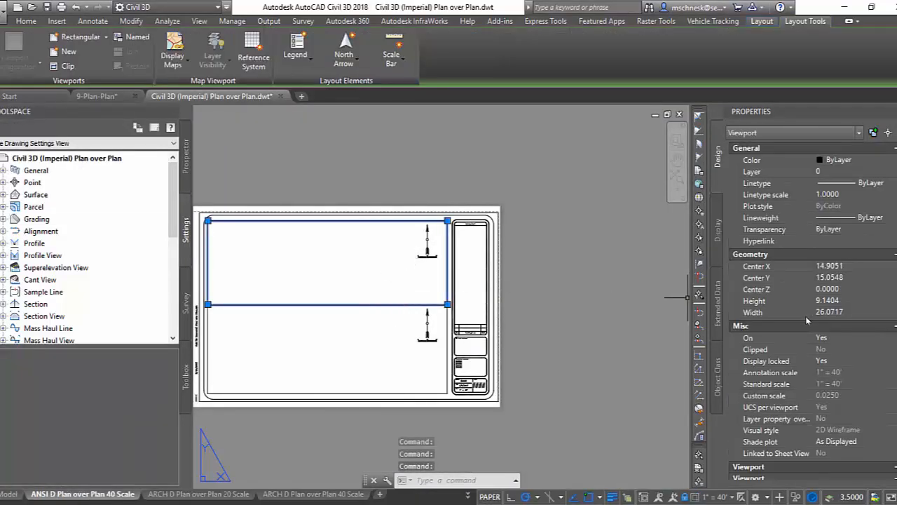
scroll(805, 316, "down", 1)
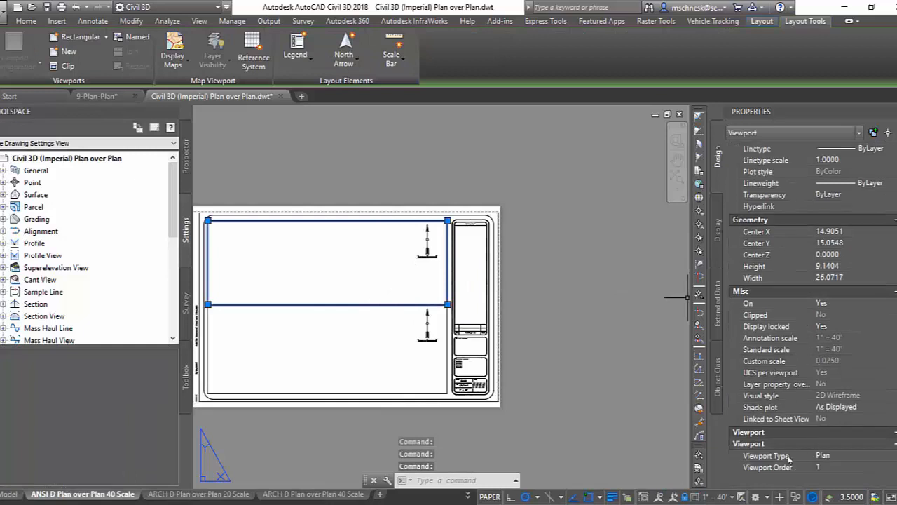
left_click(838, 455)
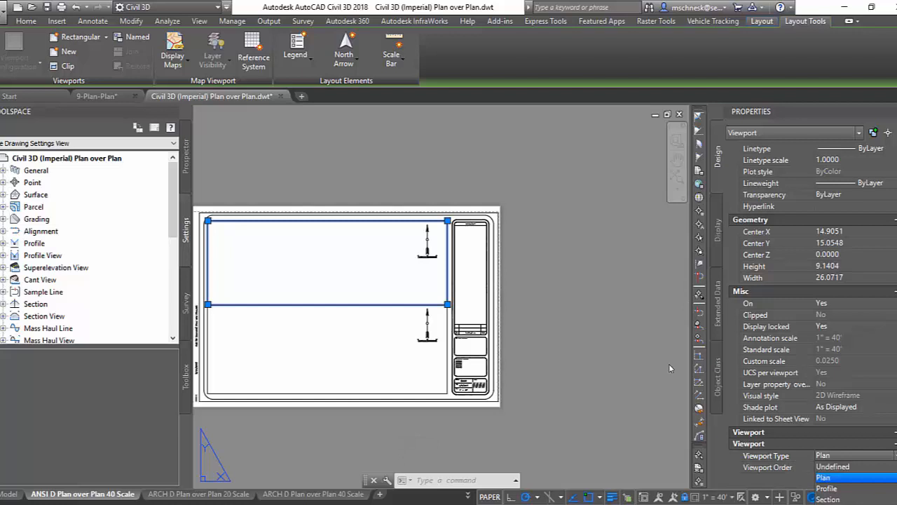
left_click(823, 477)
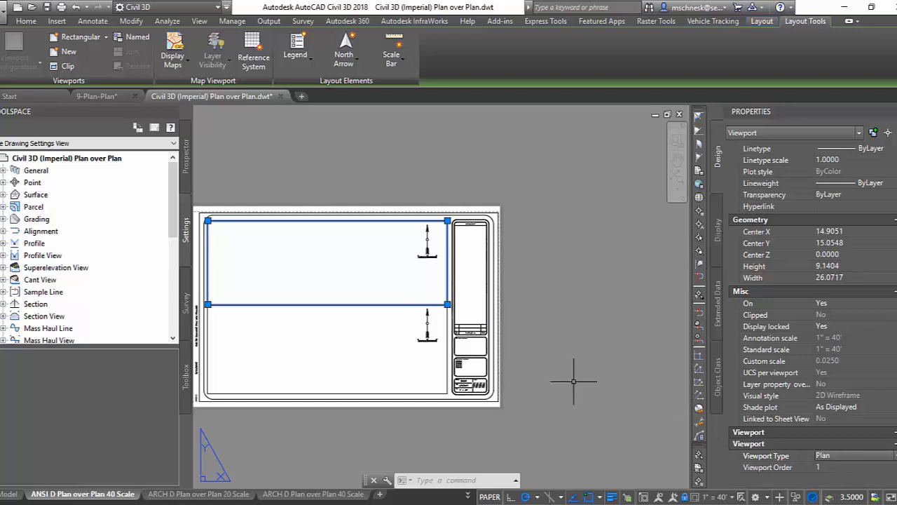
key("Escape")
Check the viewport type and order of the lower viewport in the Plan over Plan layout
left_click(448, 377)
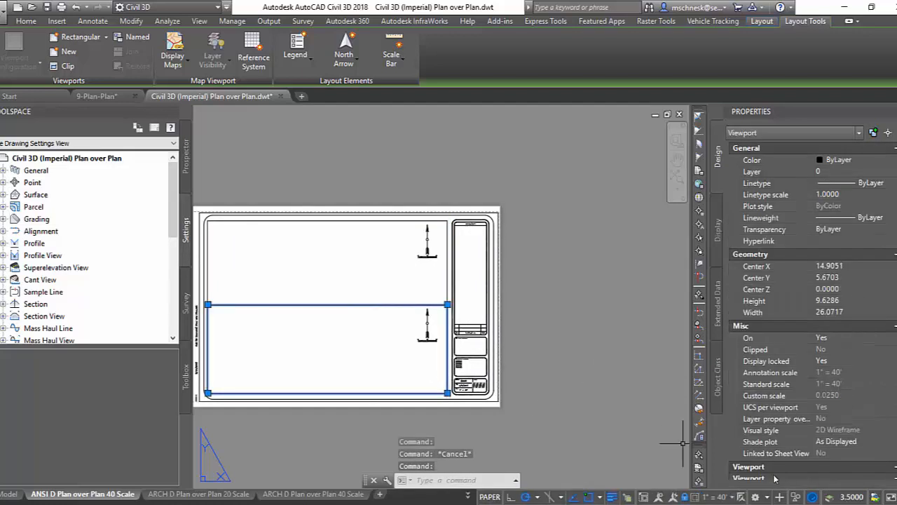
scroll(778, 449, "down", 1)
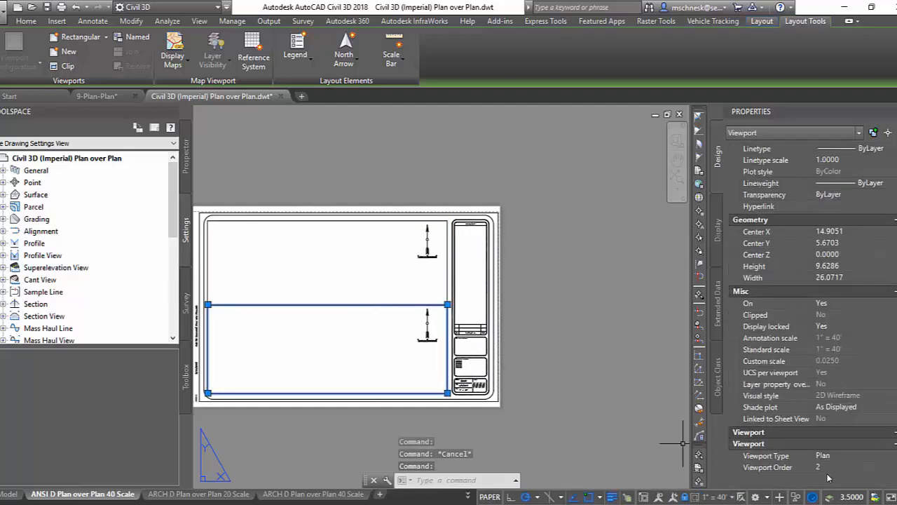
left_click(585, 380)
key("Escape")
key("Escape")
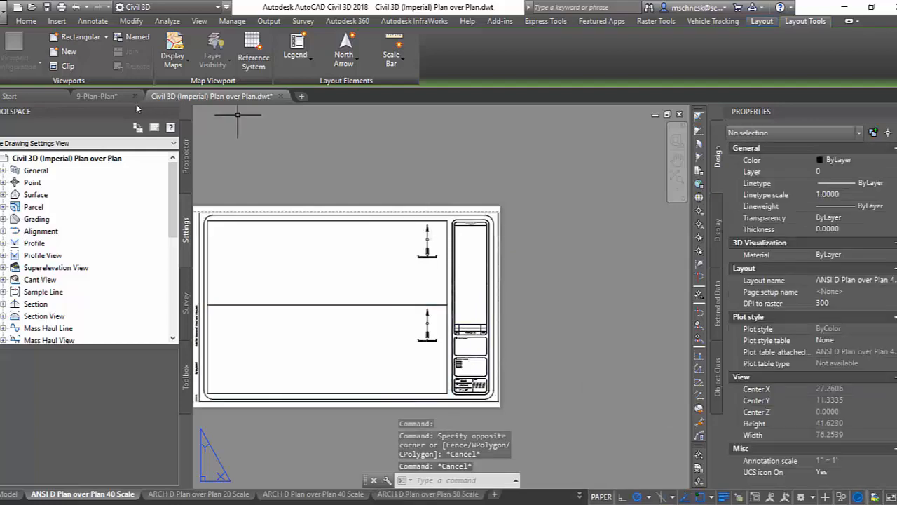
Return to the 9-Plan-Plan drawing and start creating view frames for Route_66 with the Plan(s) only sheet type
left_click(96, 96)
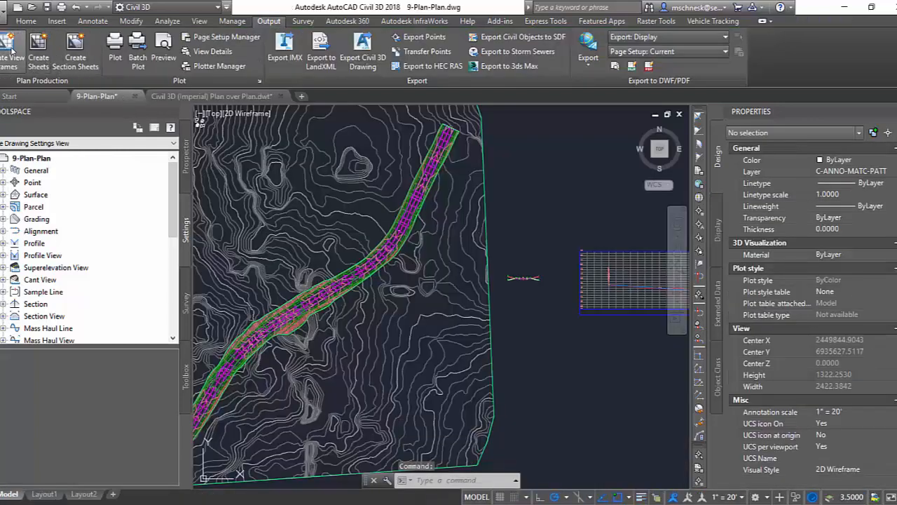
left_click(11, 53)
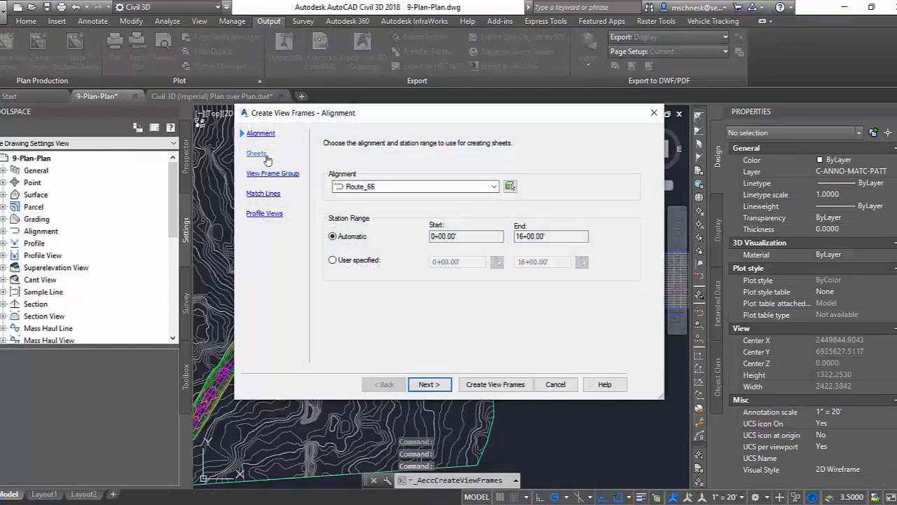
left_click(257, 152)
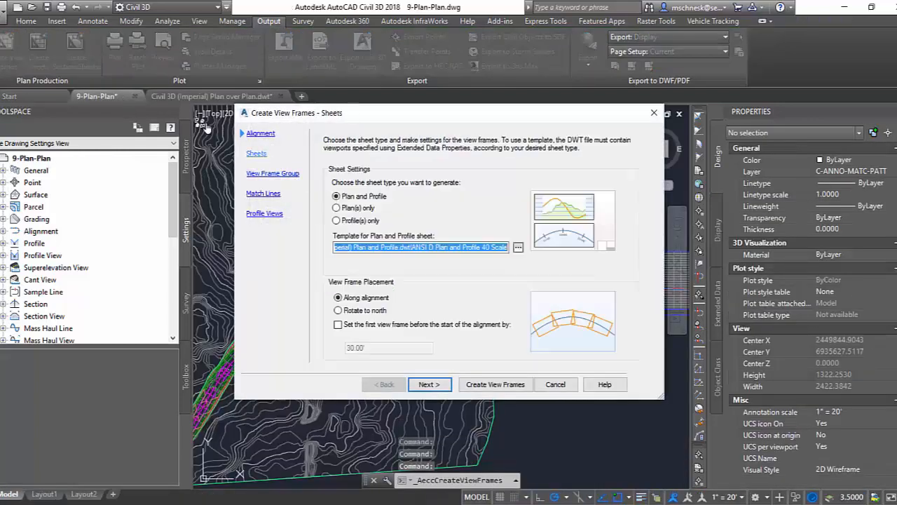
left_click(337, 208)
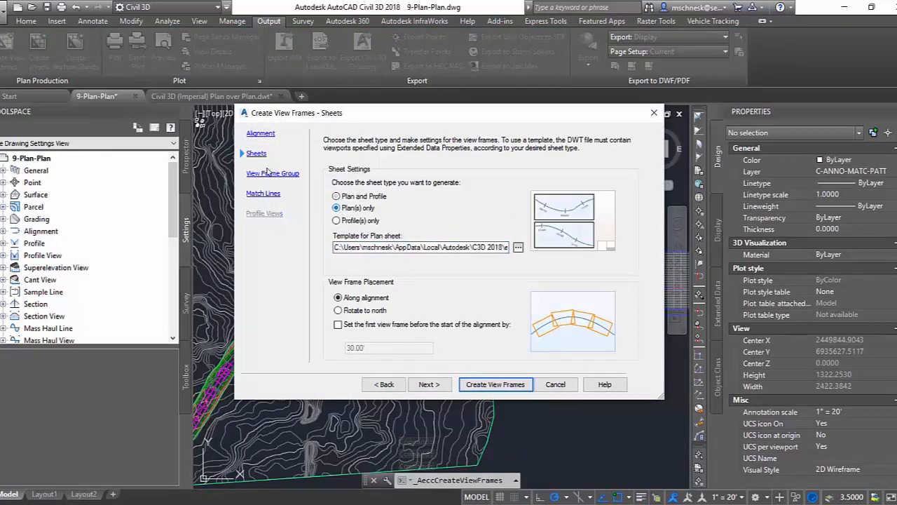
Choose the ARCH D Plan over Plan 20 Scale layout from the Civil 3D (Imperial) Plan over Plan.dwt template for the plan sheets
left_click(518, 248)
left_click(588, 216)
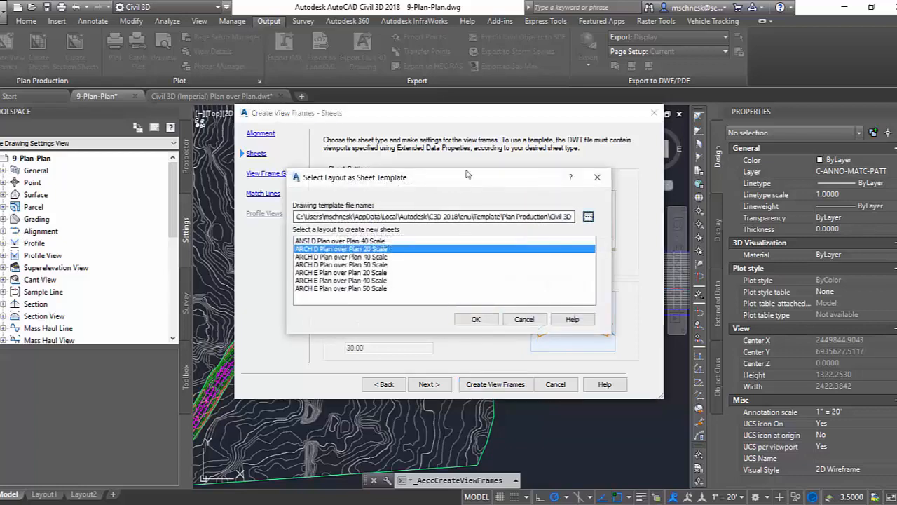
double_click(396, 183)
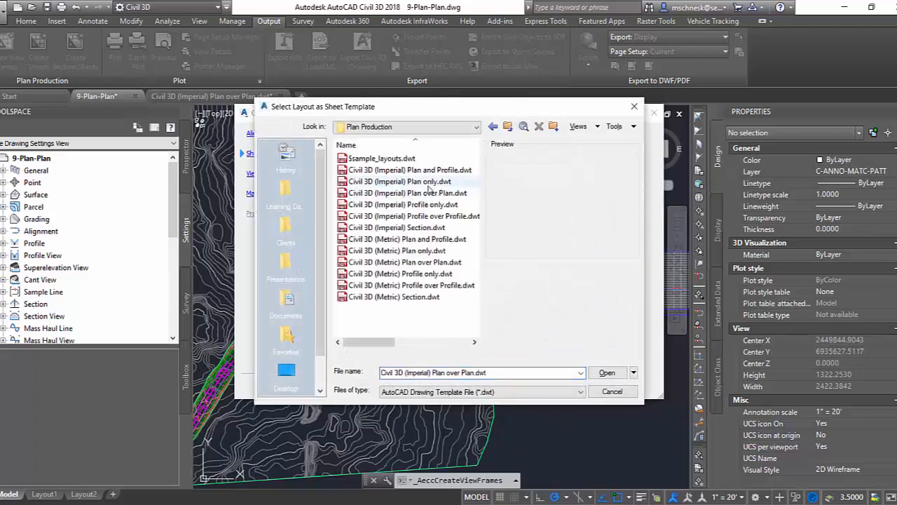
left_click(429, 193)
left_click(607, 373)
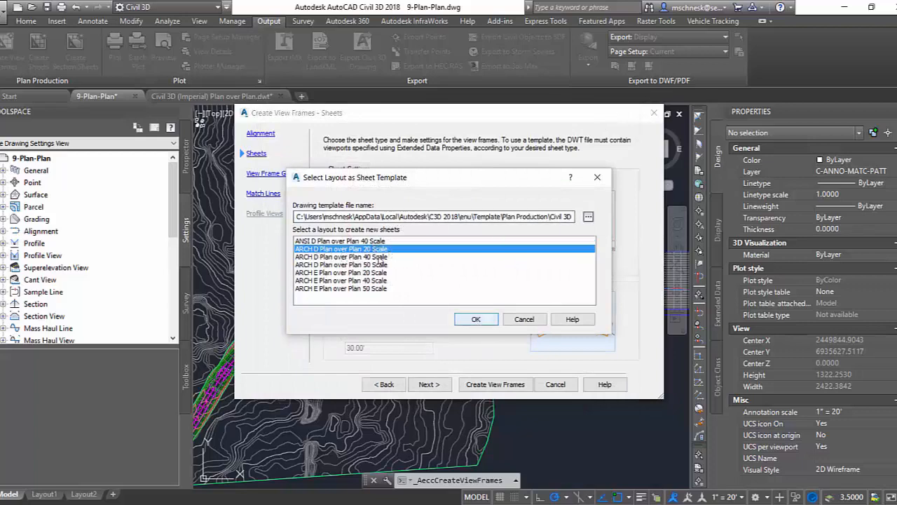
left_click(476, 319)
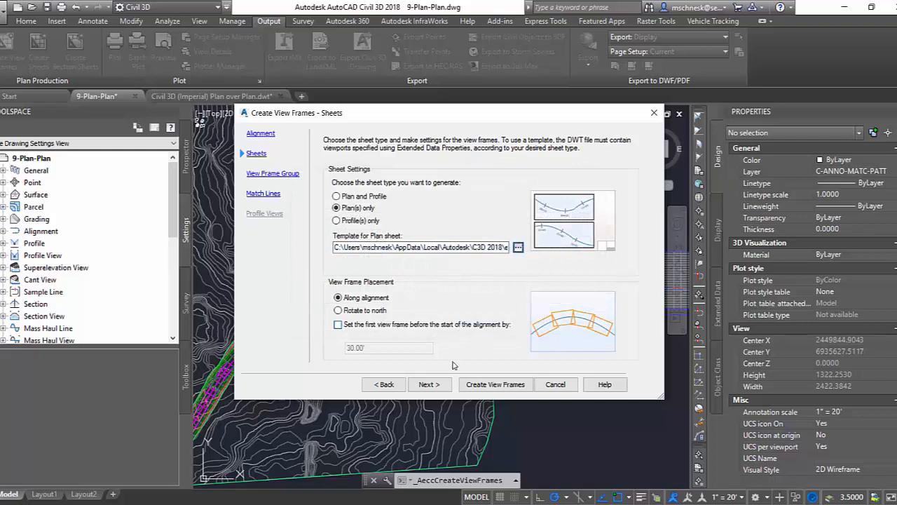
Keep the view frame group settings, set both the left and right match line label locations to Middle, and create the view frames
left_click(429, 385)
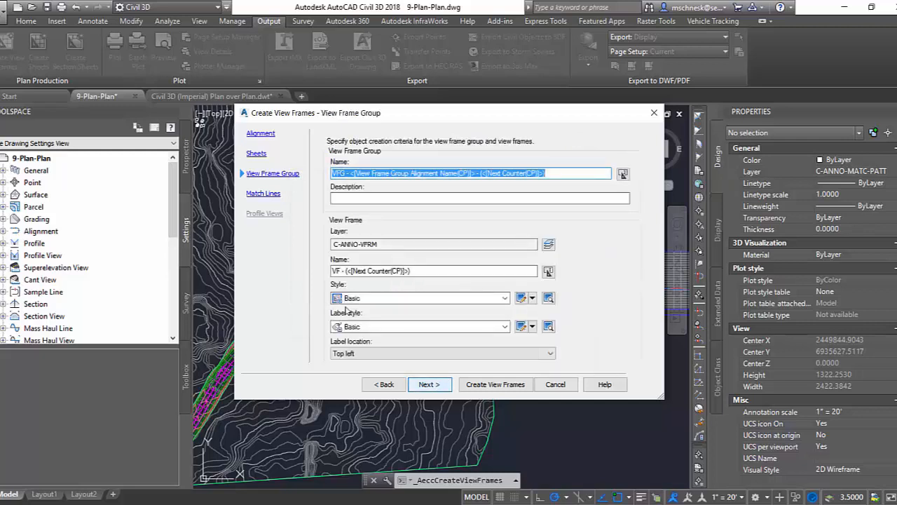
key("Return")
left_click(412, 325)
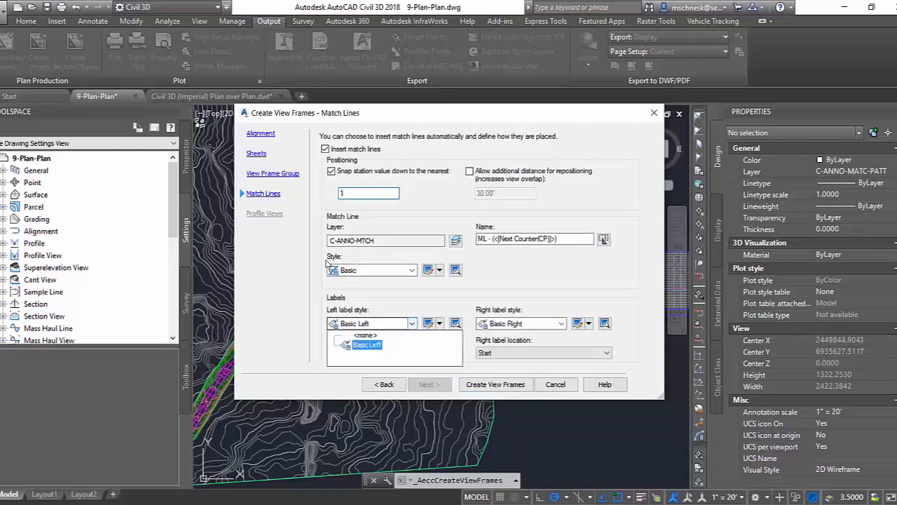
left_click(382, 345)
left_click(386, 353)
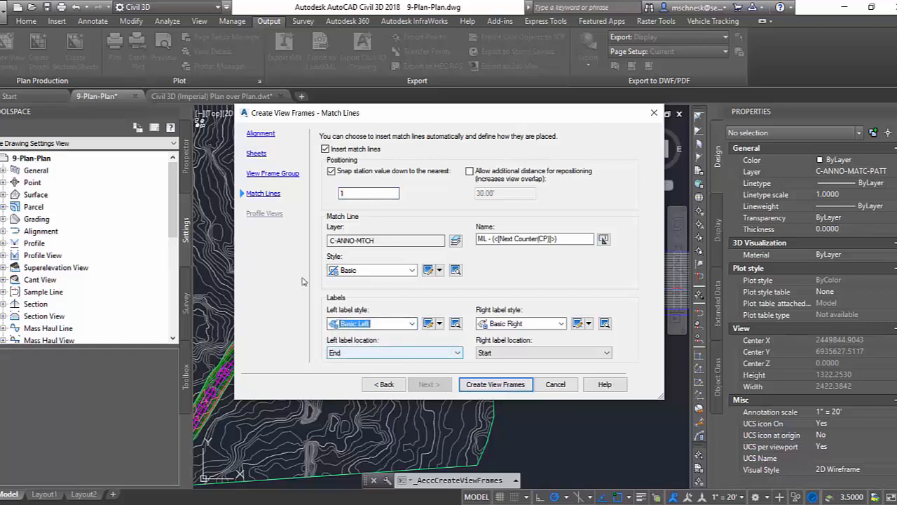
left_click(351, 379)
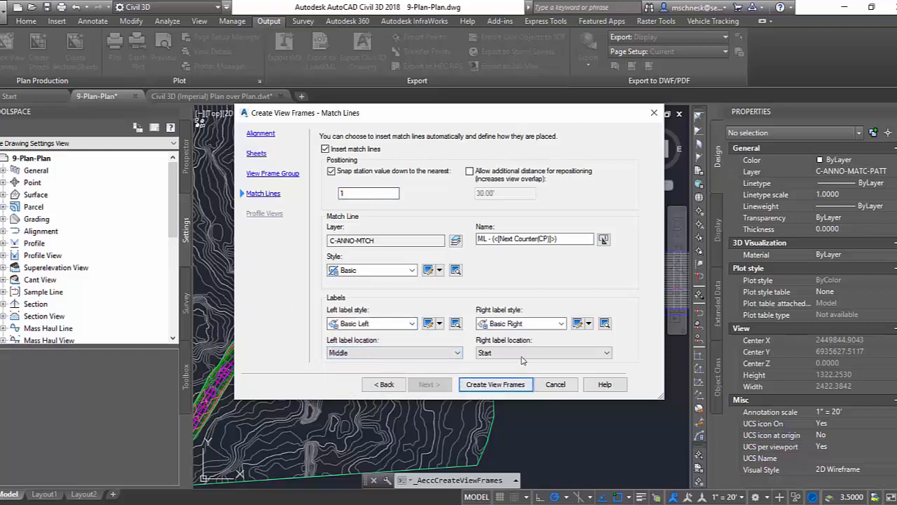
left_click(522, 353)
left_click(498, 379)
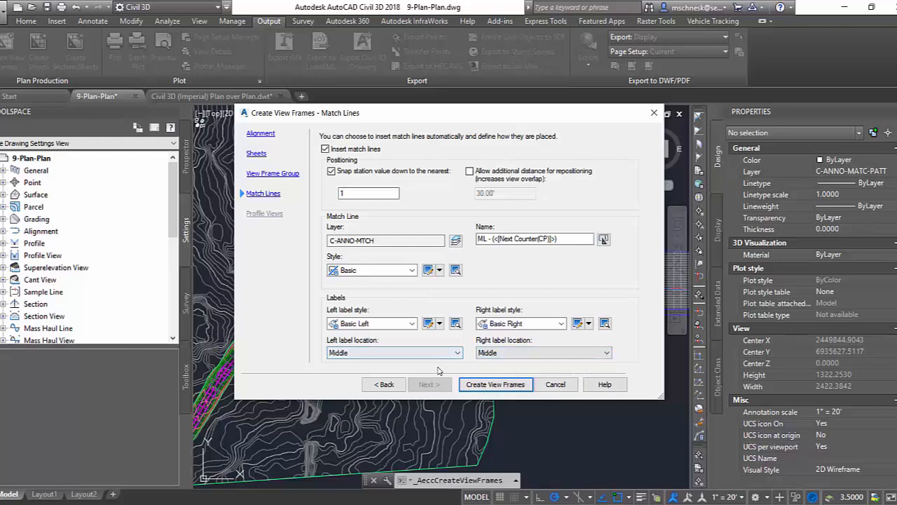
left_click(481, 383)
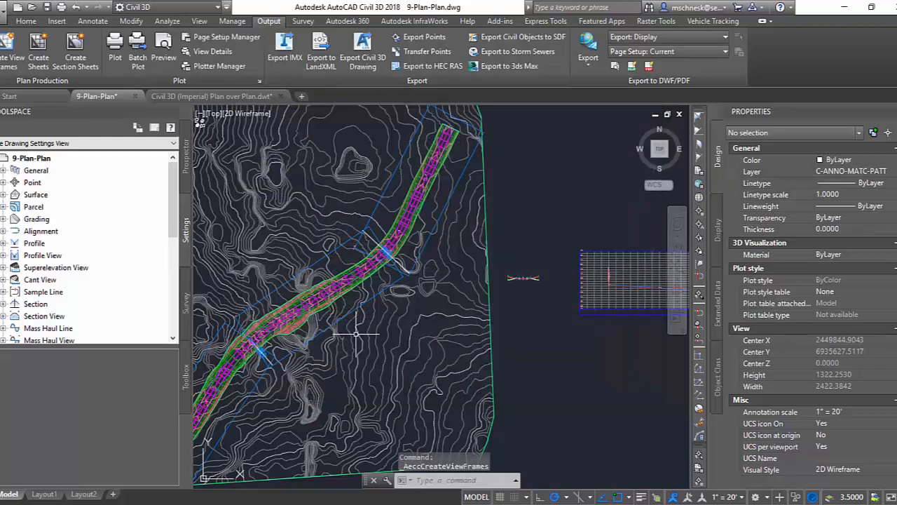
Create sheets for all view frames of the Route_66 group with one layout per new drawing, allowing the current drawing to be saved
left_click(38, 50)
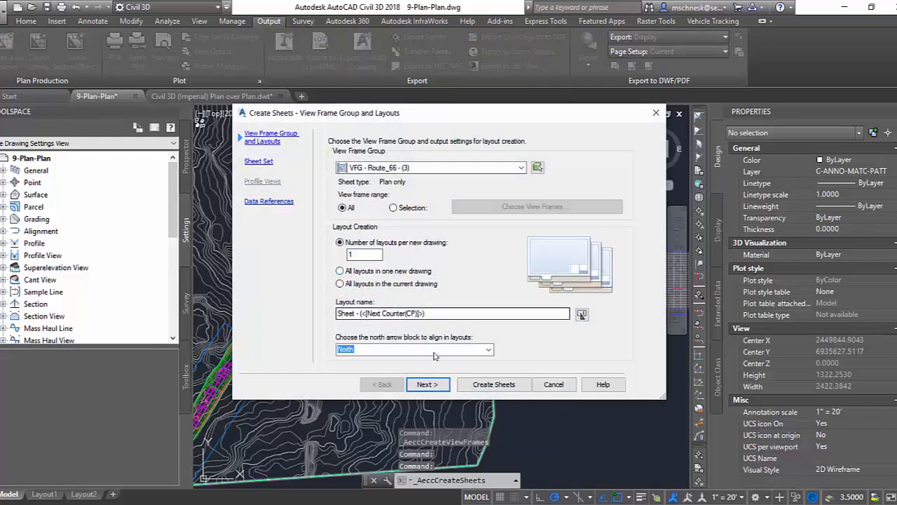
left_click(429, 385)
left_click(442, 387)
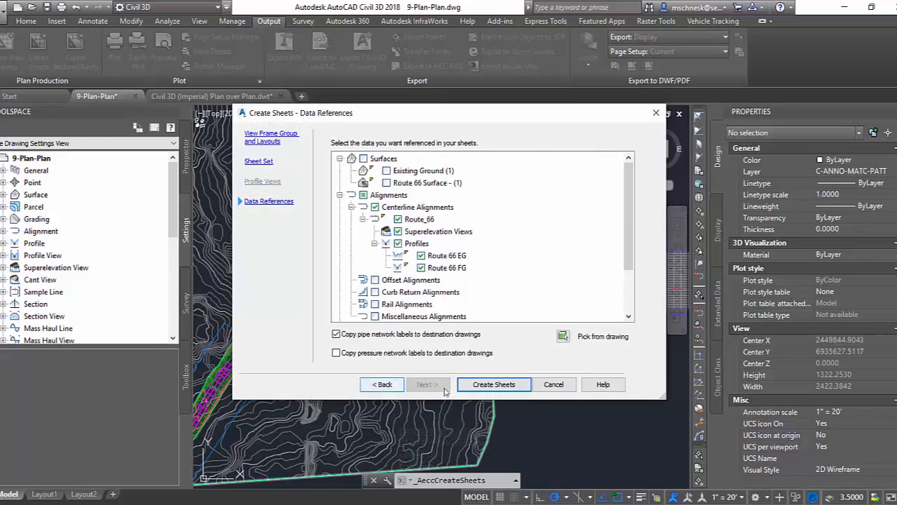
left_click(493, 384)
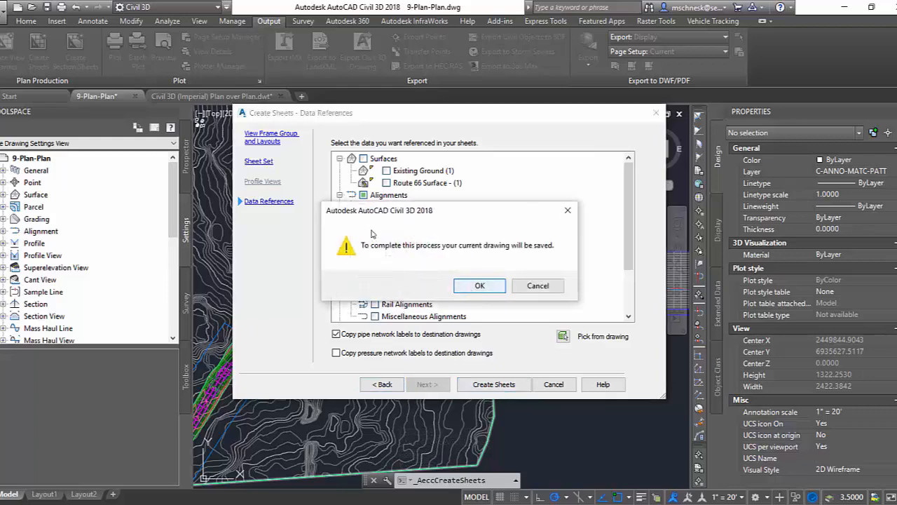
left_click(470, 286)
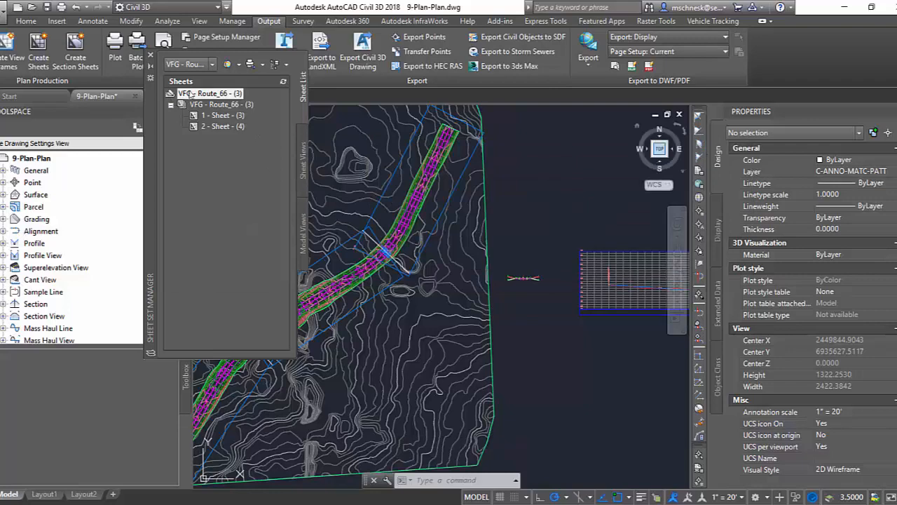
Open the first and second sheets of the Route_66 sheet set to review their plan-over-plan layouts
double_click(222, 115)
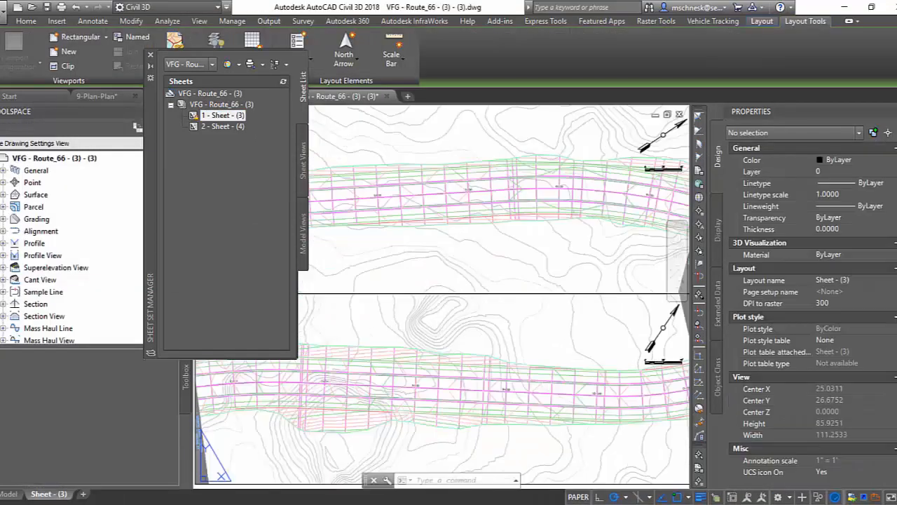
double_click(231, 127)
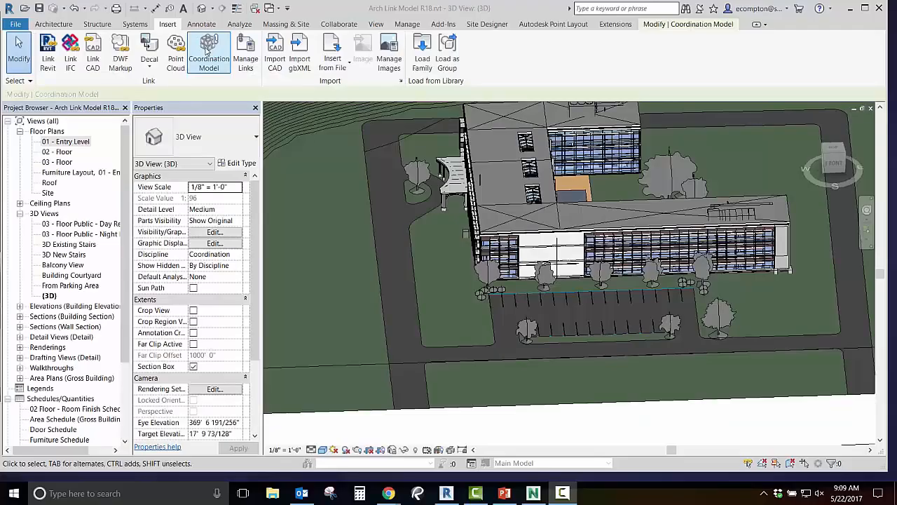
In Revit, link rac_basic_sample_project.nwc into the 3D view as a coordination model with Origin to Origin positioning
left_click(208, 55)
left_click(108, 295)
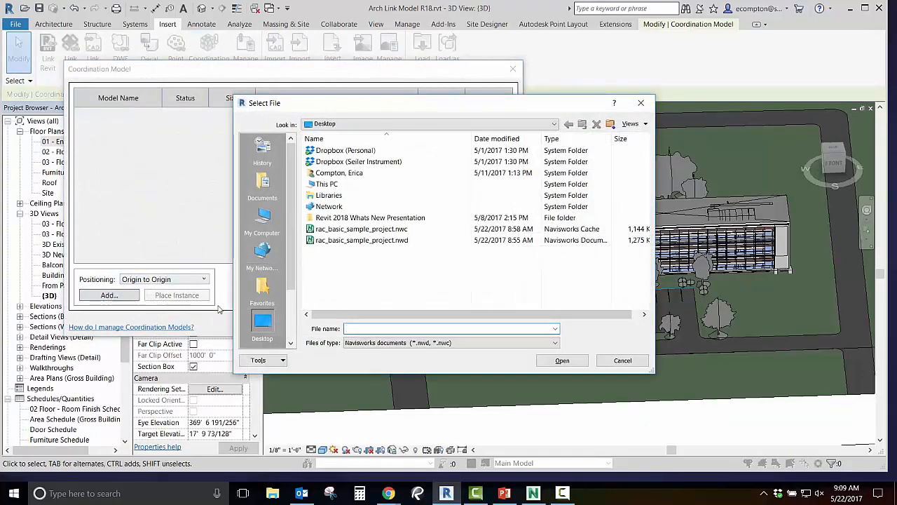
left_click(380, 229)
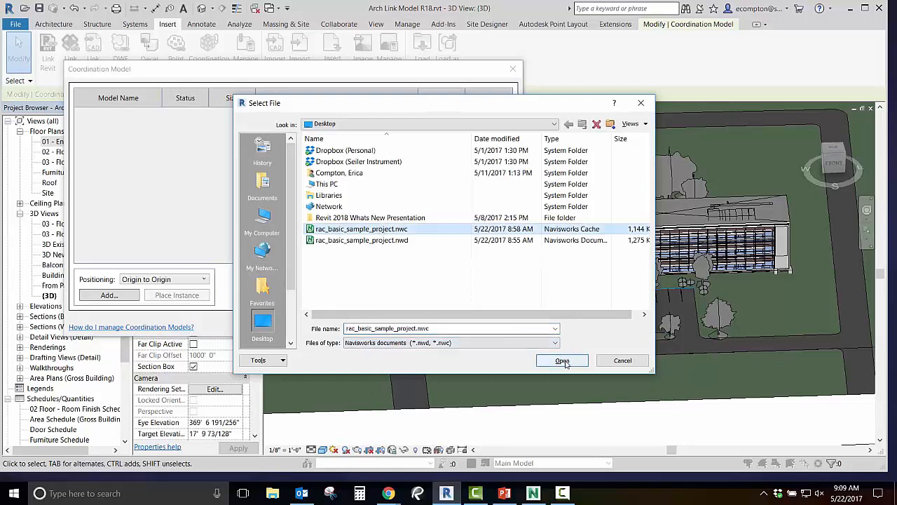
left_click(563, 361)
left_click(491, 326)
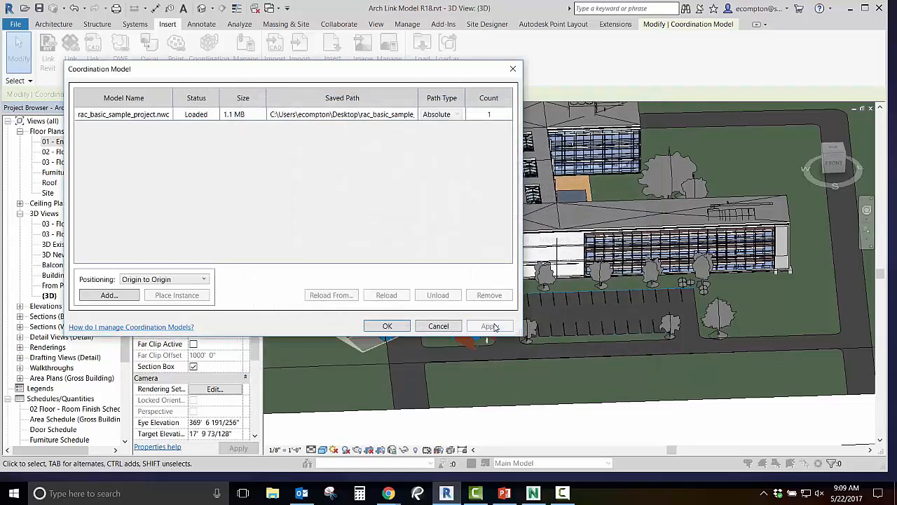
left_click(386, 326)
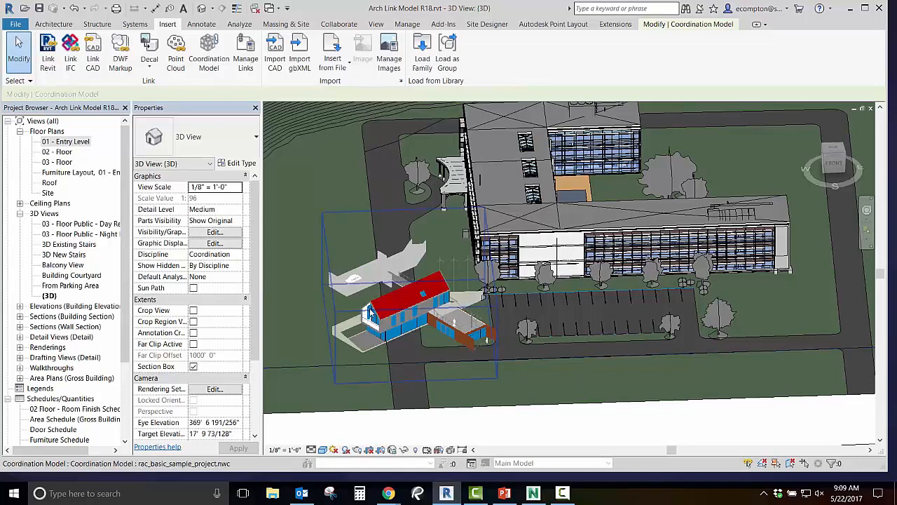
Inspect the linked coordination model and try the Hidden Line and Wireframe visual styles on the 3D view
left_click(371, 313)
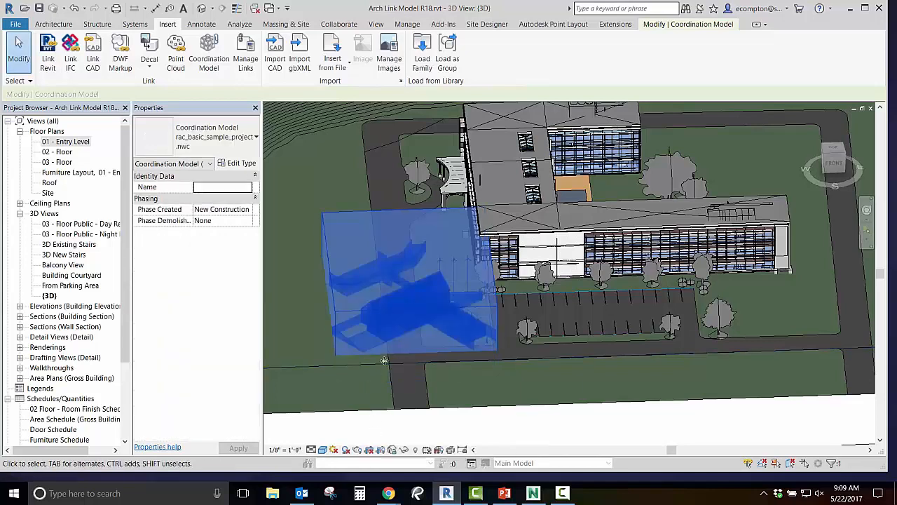
left_click(517, 425)
left_click(323, 450)
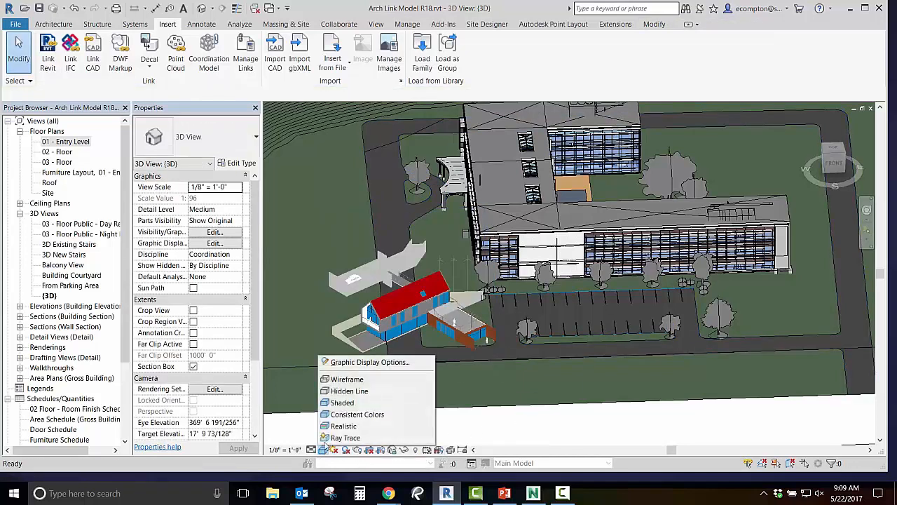
left_click(343, 401)
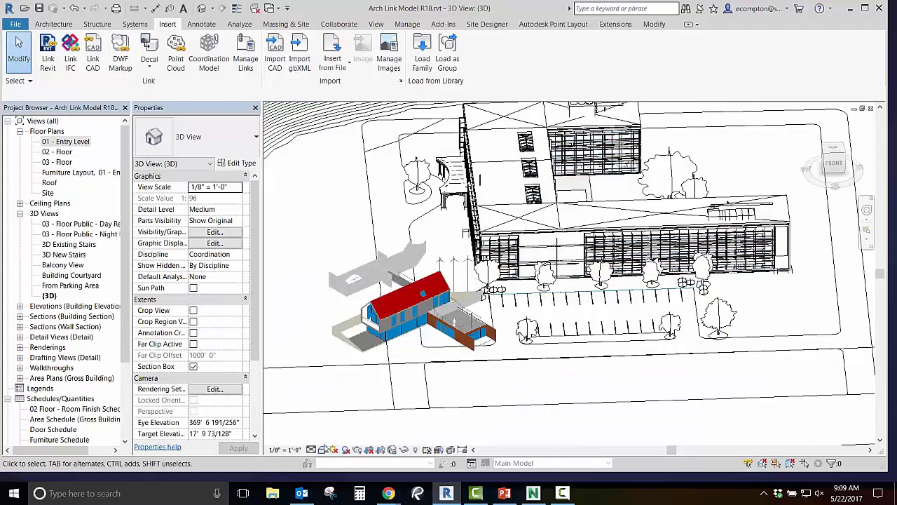
left_click(323, 450)
left_click(345, 379)
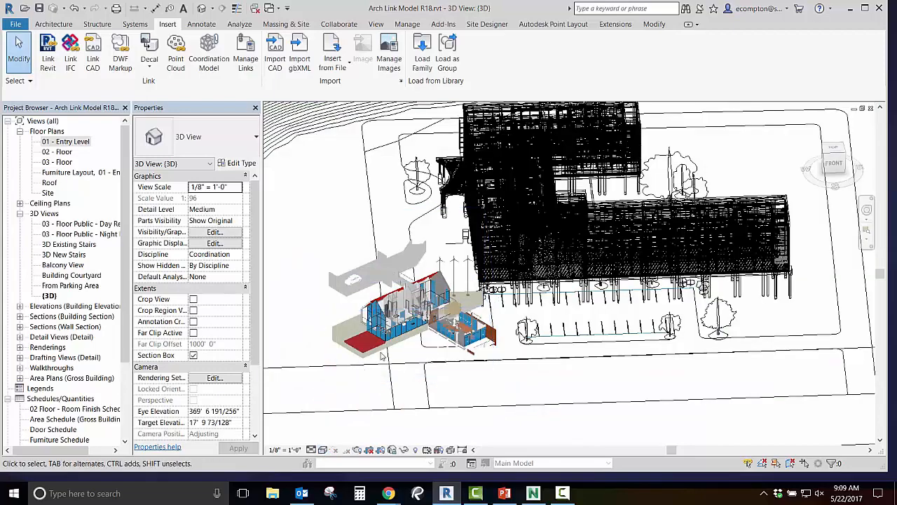
scroll(381, 356, "up", 5)
scroll(381, 356, "down", 5)
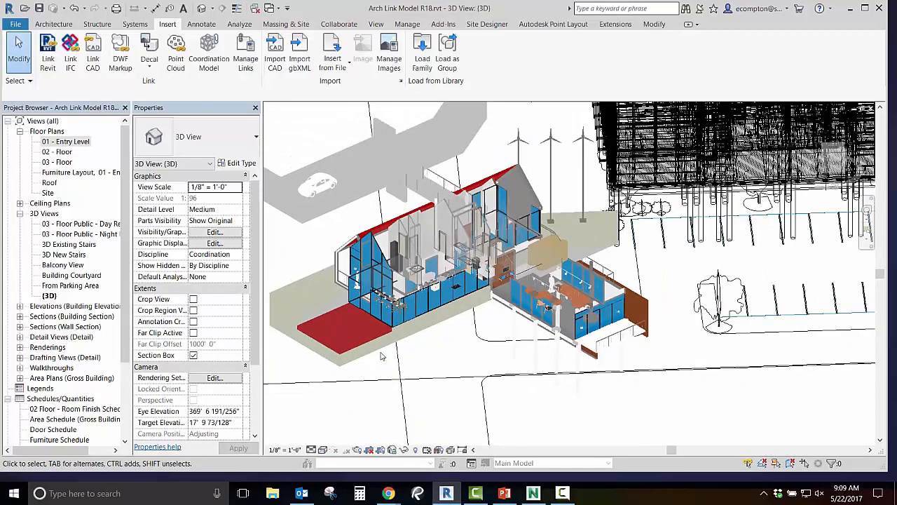
Set the 3D view's visual style to Consistent Colors
left_click(323, 450)
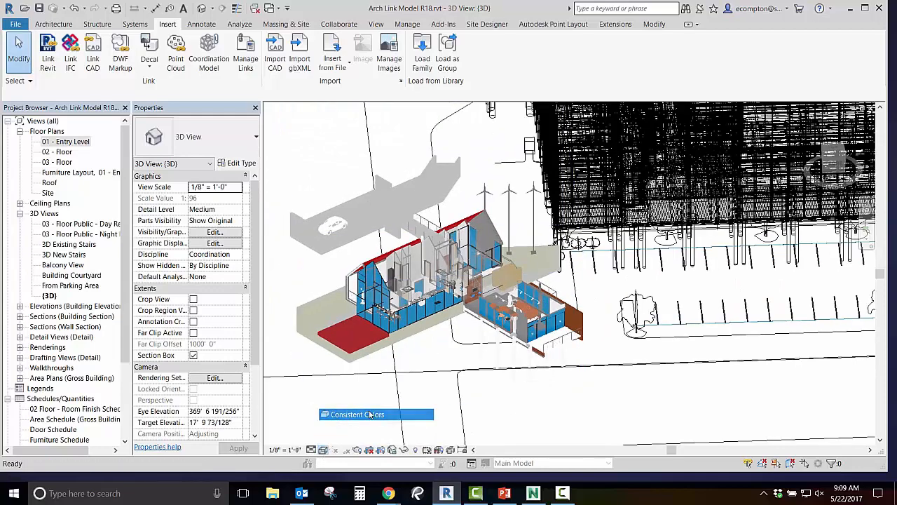
left_click(357, 414)
mouse_move(479, 398)
middle_mouse_down("shift")
mouse_move(594, 387)
mouse_move(664, 336)
mouse_move(628, 373)
mouse_move(472, 411)
middle_mouse_up("shift")
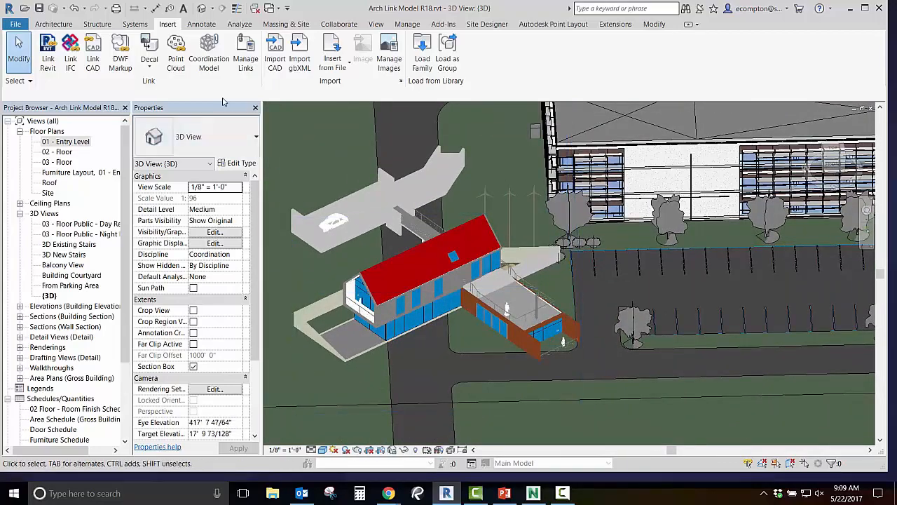
Unload the rac_basic_sample_project.nwc coordination model and reload it
left_click(209, 58)
left_click(155, 144)
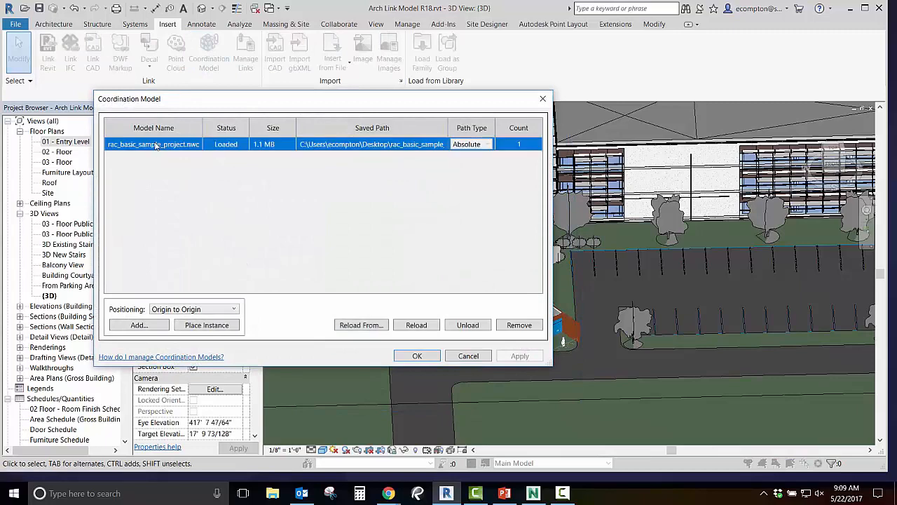
left_click(467, 327)
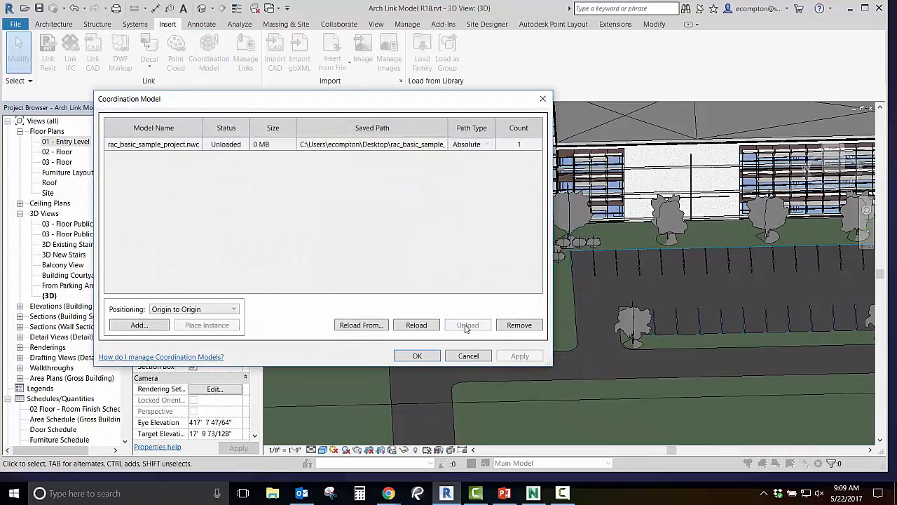
left_click_drag(410, 103, 354, 104)
left_click(130, 145)
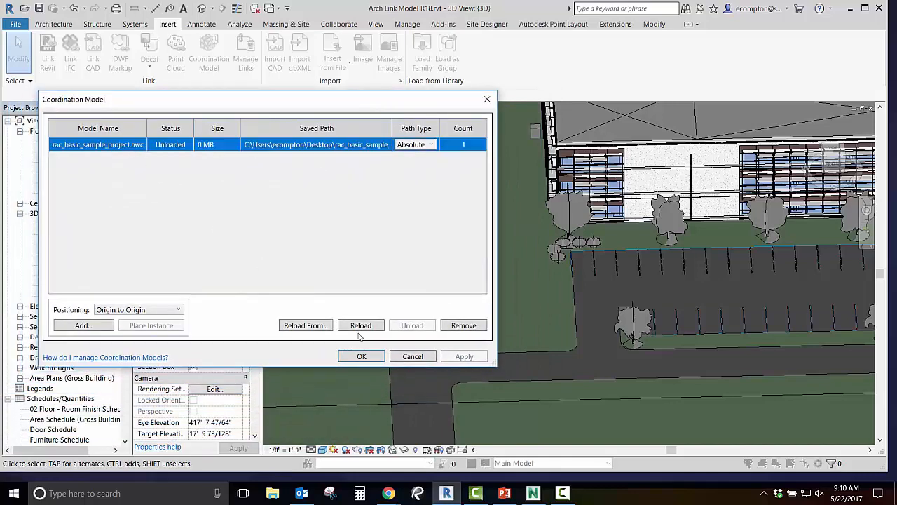
left_click(365, 326)
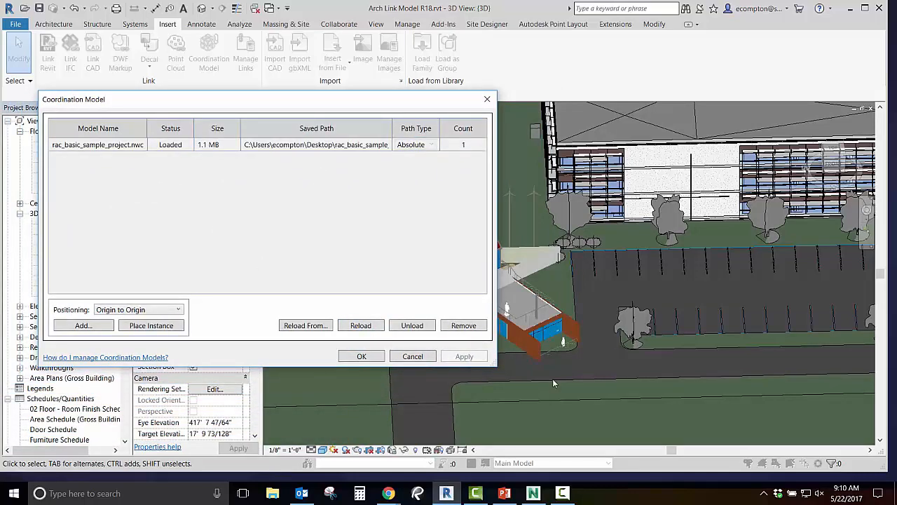
Remove the rac_basic_sample_project.nwc coordination model from the project and apply the change
left_click(113, 145)
left_click(463, 326)
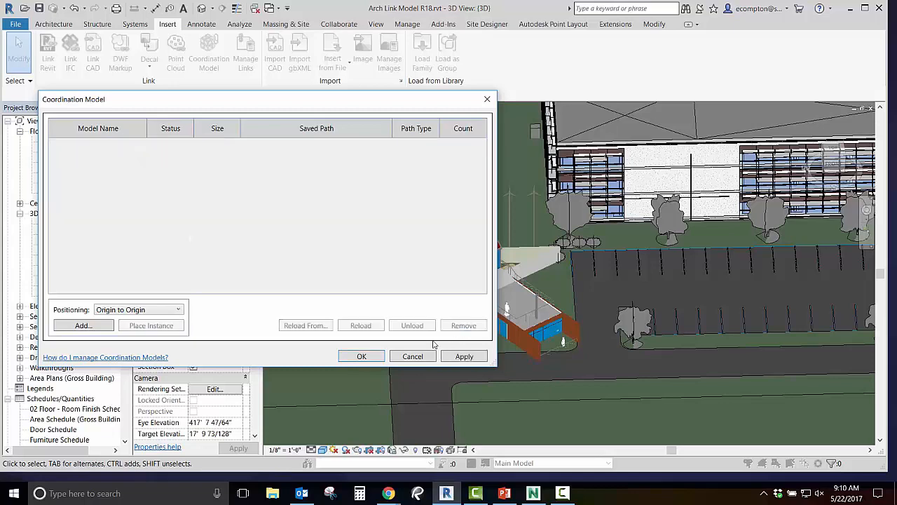
left_click(452, 357)
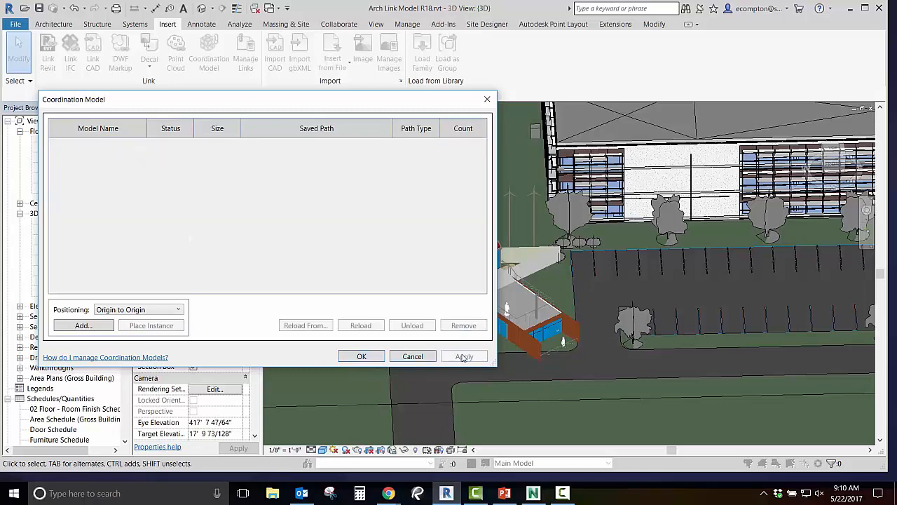
left_click(362, 356)
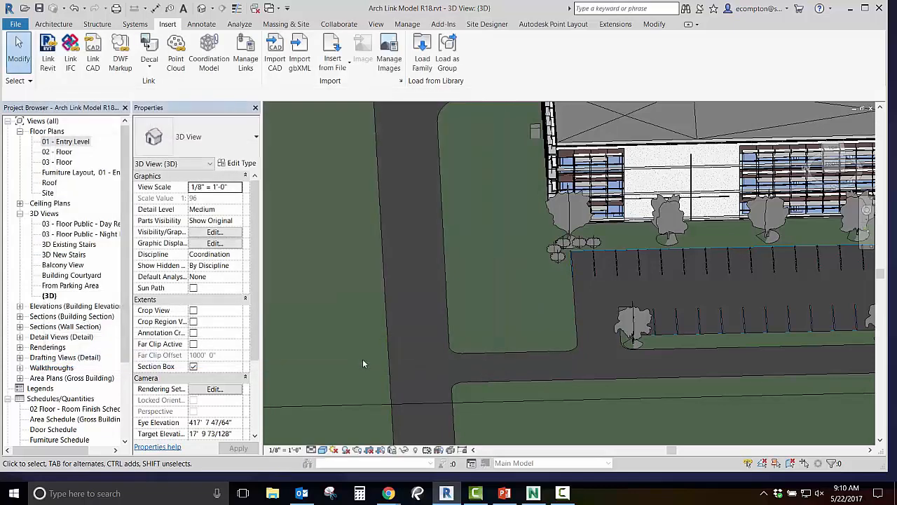
middle_click_drag(363, 359, 427, 358, "shift")
scroll(427, 358, "down", 2)
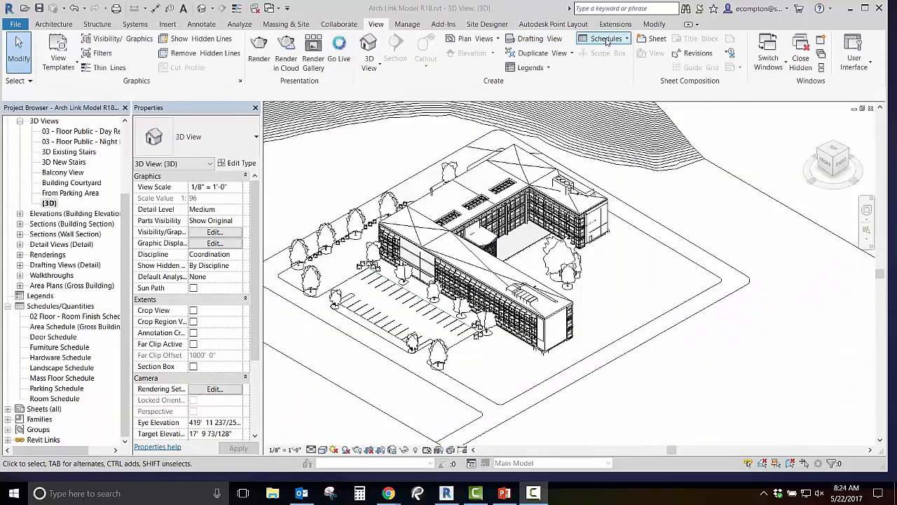
Start a new schedule of building components for the RVT Links category
left_click(605, 38)
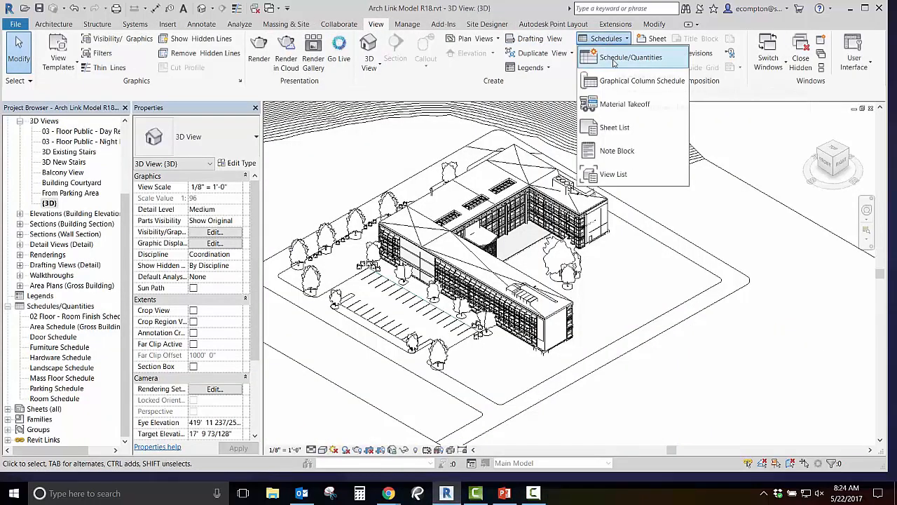
left_click(614, 62)
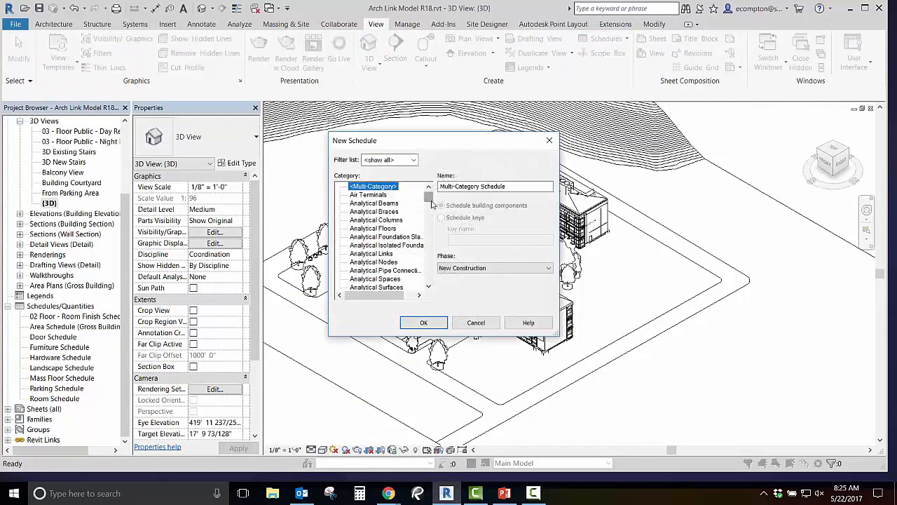
left_click_drag(432, 204, 435, 261)
left_click(365, 270)
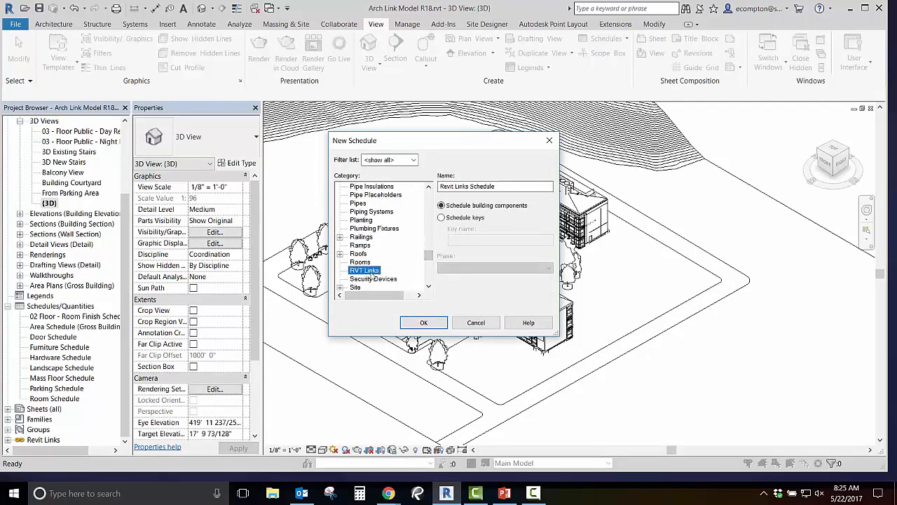
left_click(466, 205)
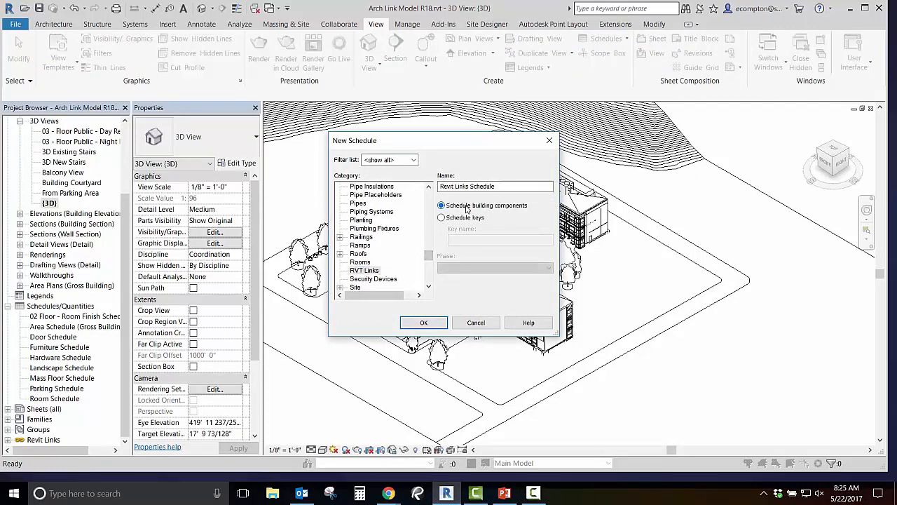
left_click(423, 323)
Add the Name, Type, Room Bounding and Count fields to the Revit links schedule and create it without a filter
left_click(313, 195)
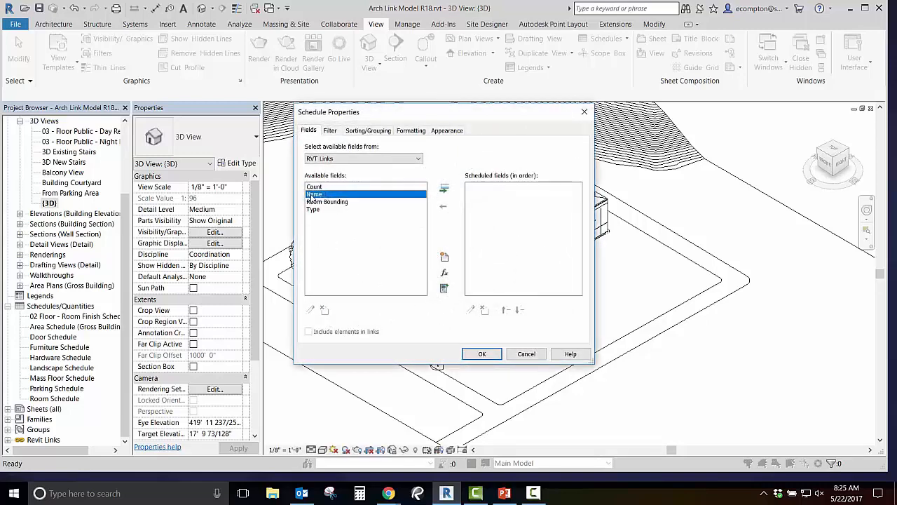
left_click(444, 187)
left_click(382, 201)
left_click(444, 189)
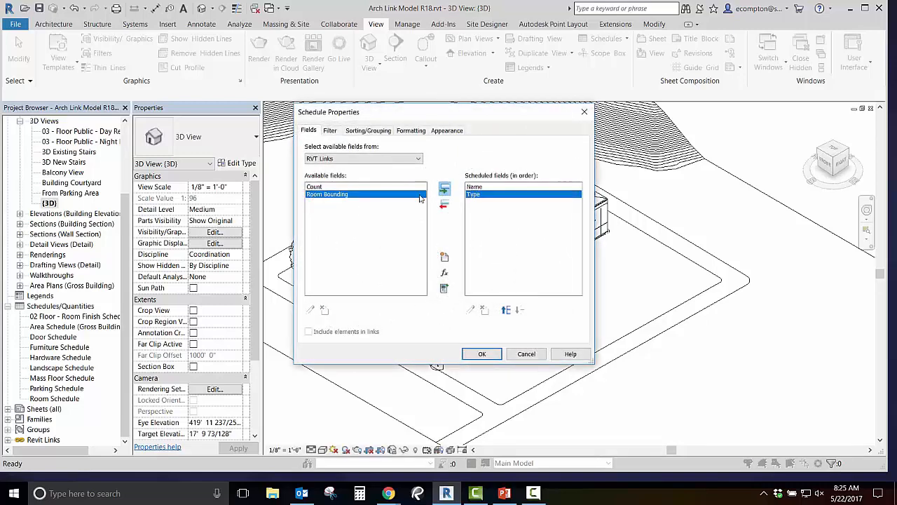
left_click(444, 188)
left_click(445, 188)
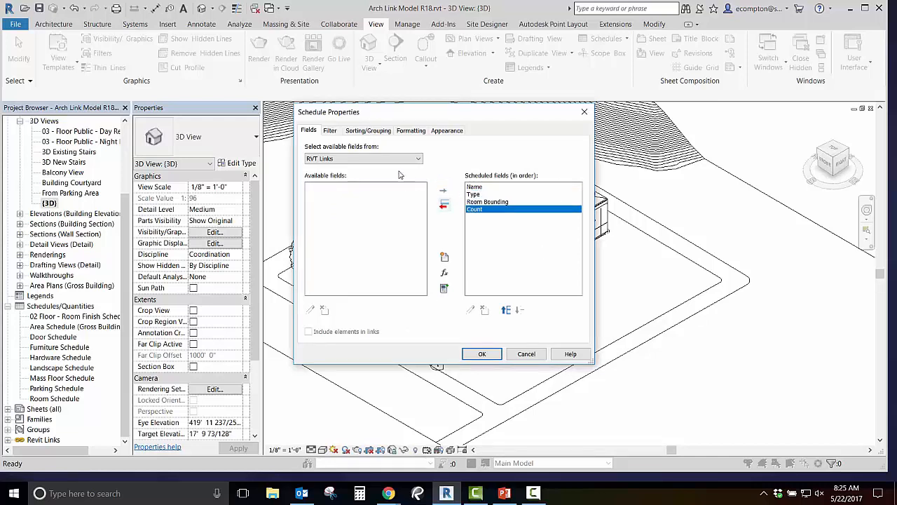
left_click(330, 131)
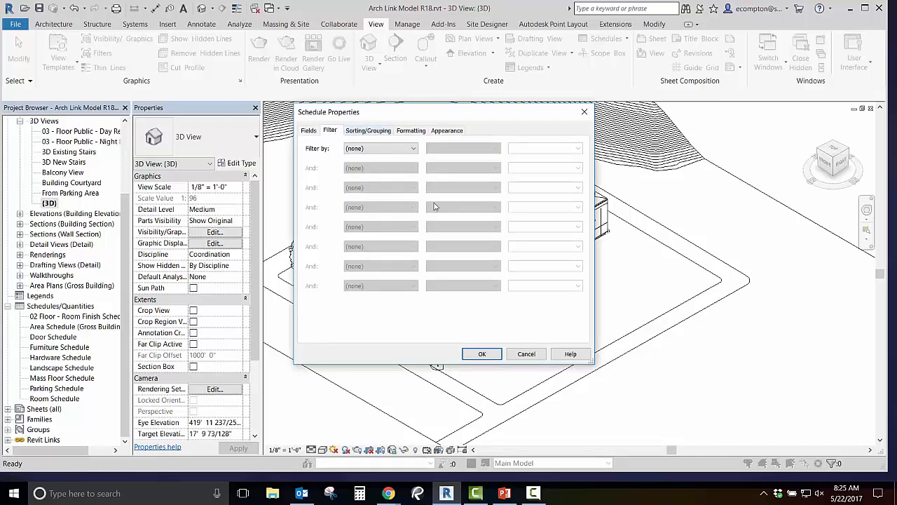
left_click(486, 353)
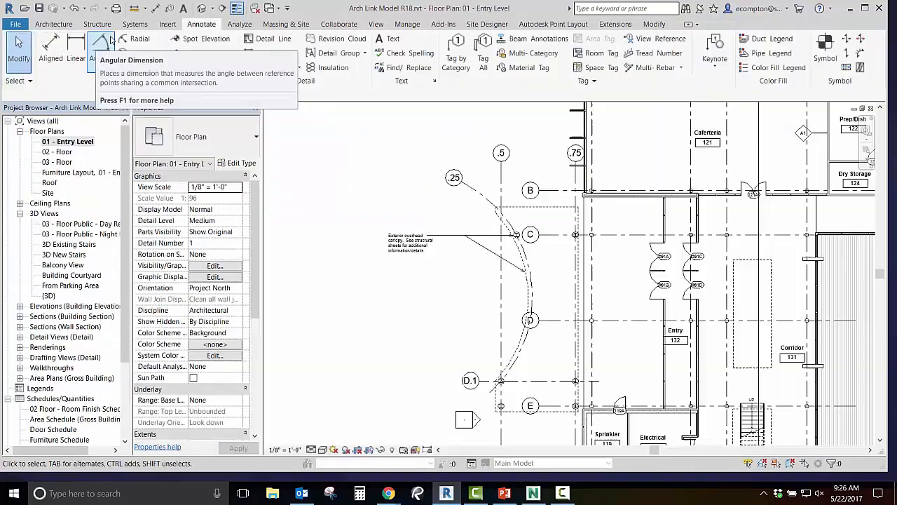
Place a radial dimension on curved grid .25 at the entry and review the project's existing global parameters
left_click(126, 43)
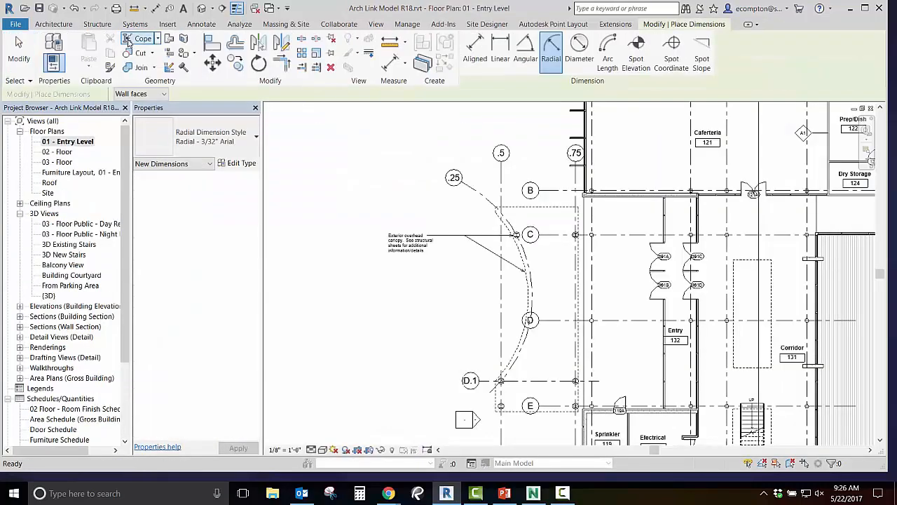
left_click(531, 308)
left_click(471, 304)
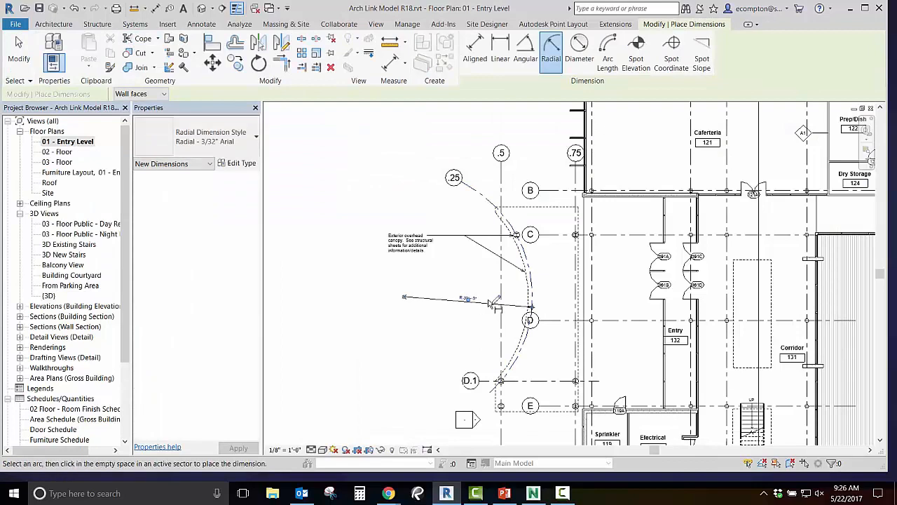
key("g")
key("p")
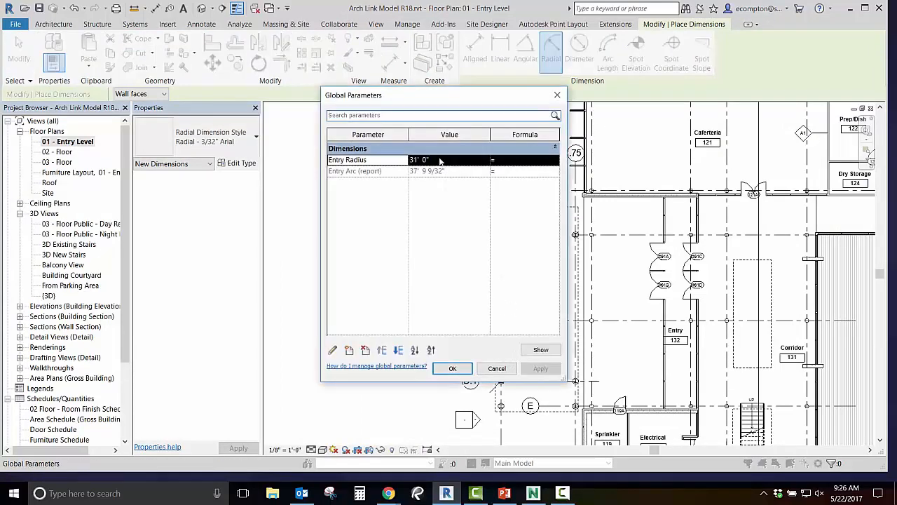
left_click(453, 368)
Add a radial dimension to the canopy's curved edge and label it with a new global parameter named Radius at Entry
left_click(517, 288)
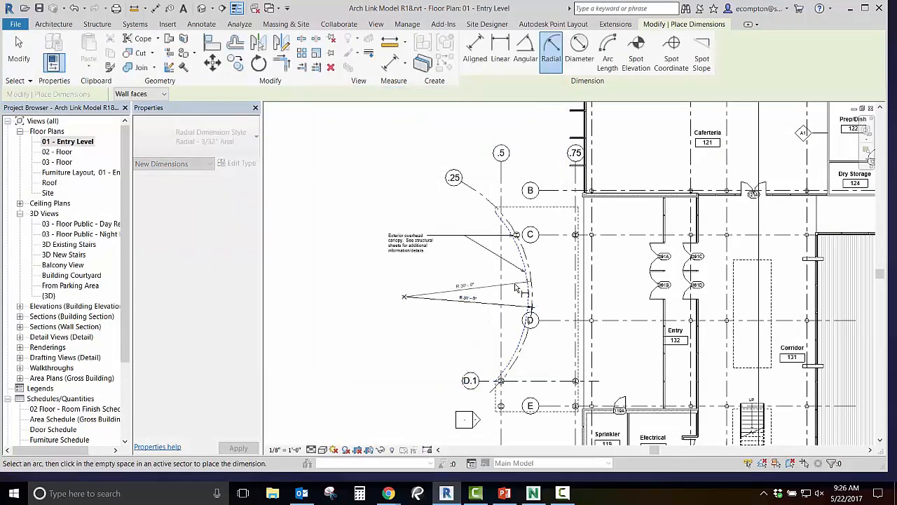
left_click(517, 288)
key("Escape")
left_click(464, 286)
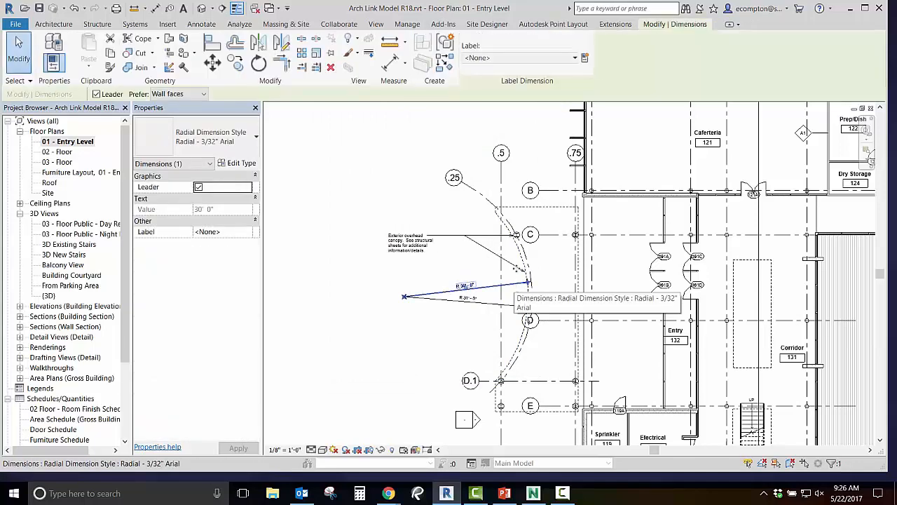
left_click(587, 58)
type("Radius at Entry")
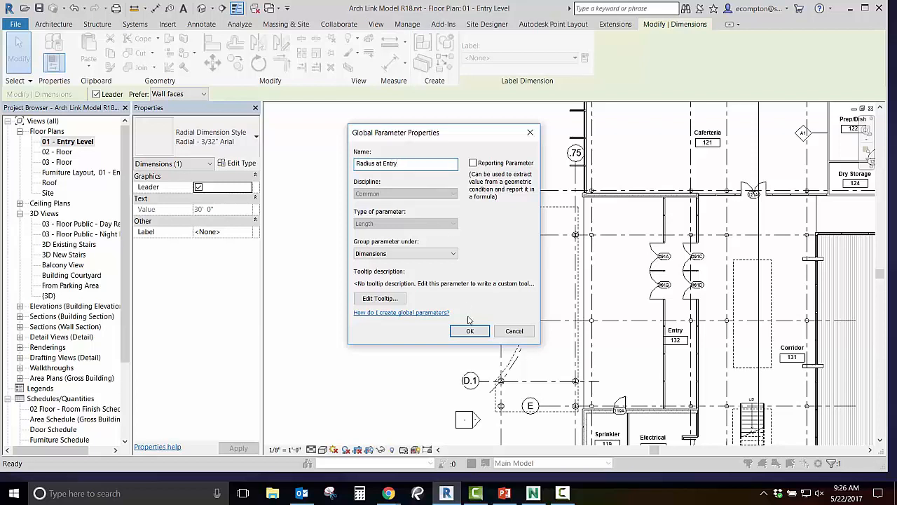
left_click(470, 330)
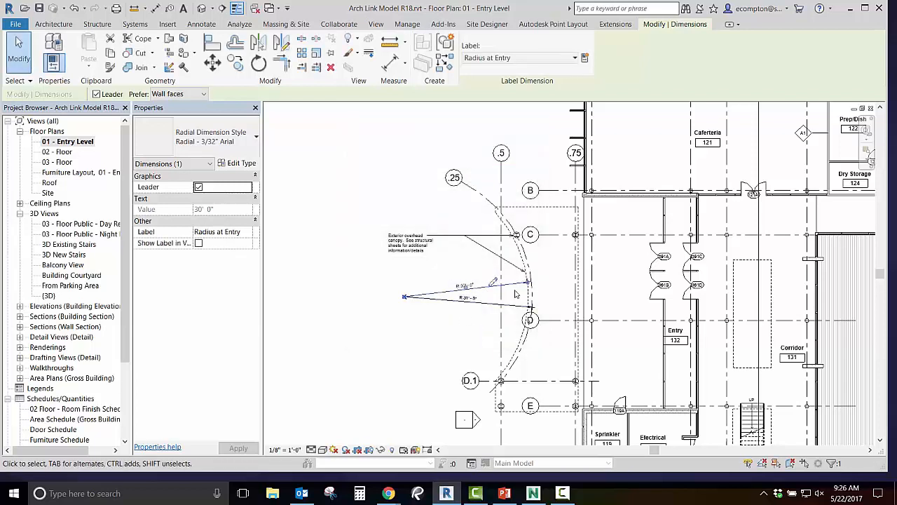
Place an arc length dimension along the curved entry grid between the columns at grids D.1 and C
left_click(201, 24)
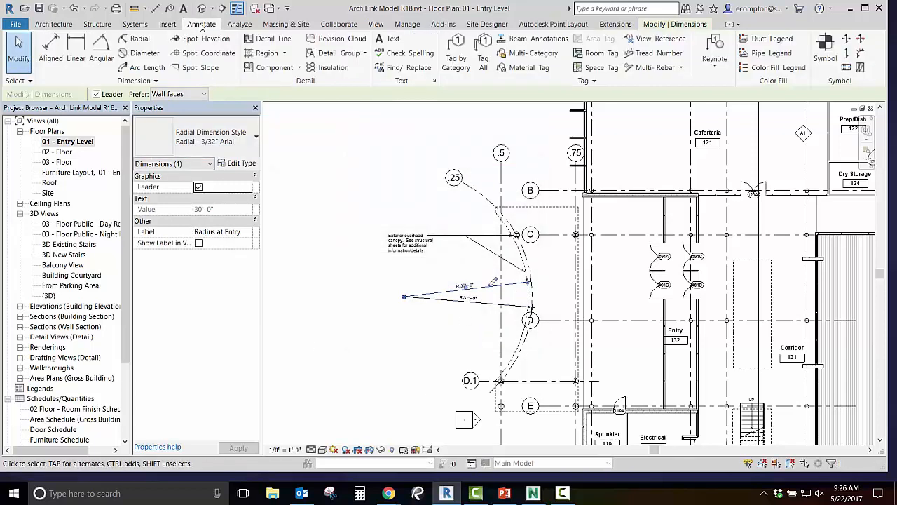
left_click(140, 67)
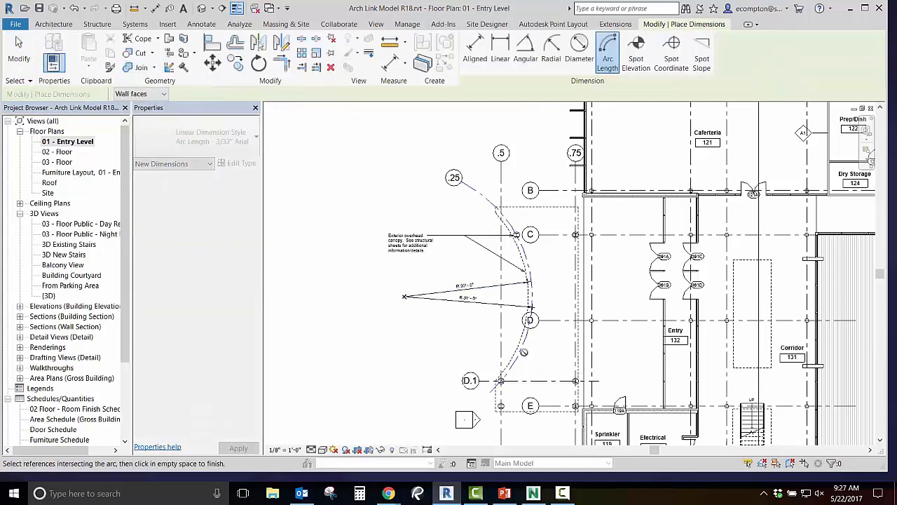
scroll(501, 385, "up", 5)
scroll(472, 316, "down", 6)
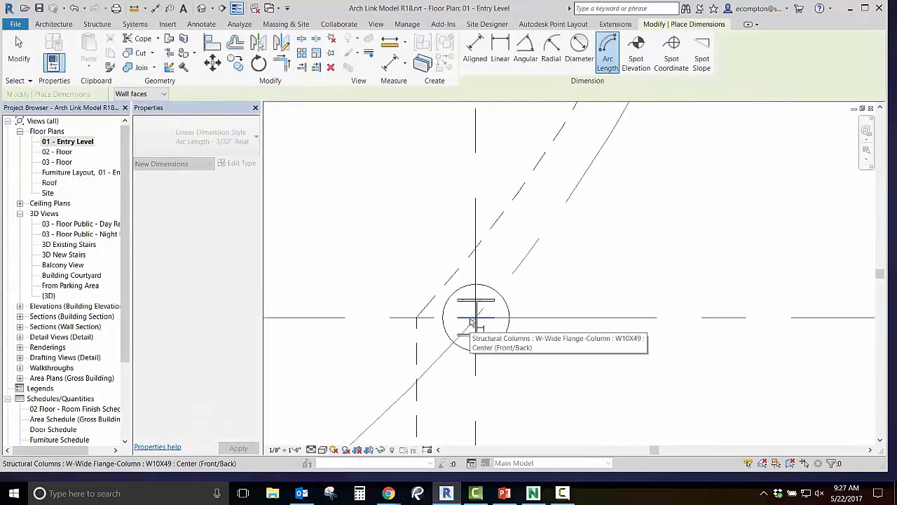
scroll(481, 245, "up", 6)
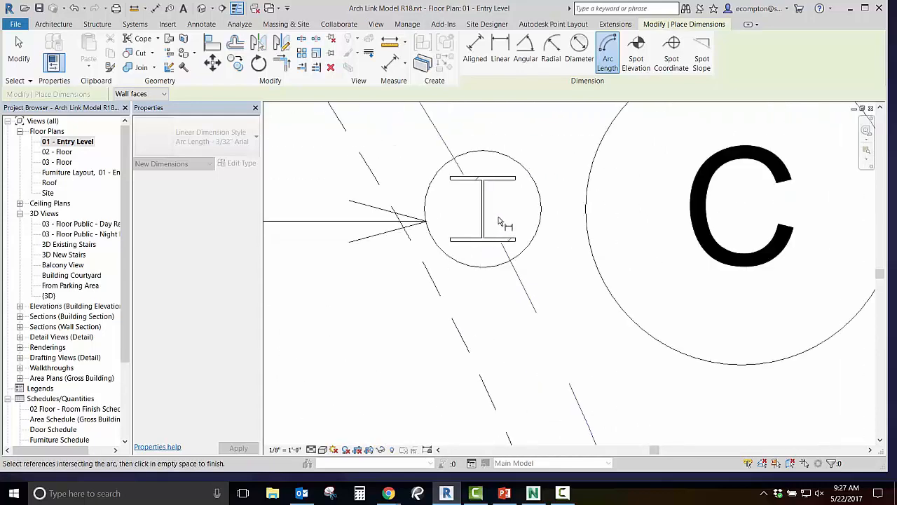
left_click(490, 209)
scroll(490, 209, "down", 5)
left_click(591, 263)
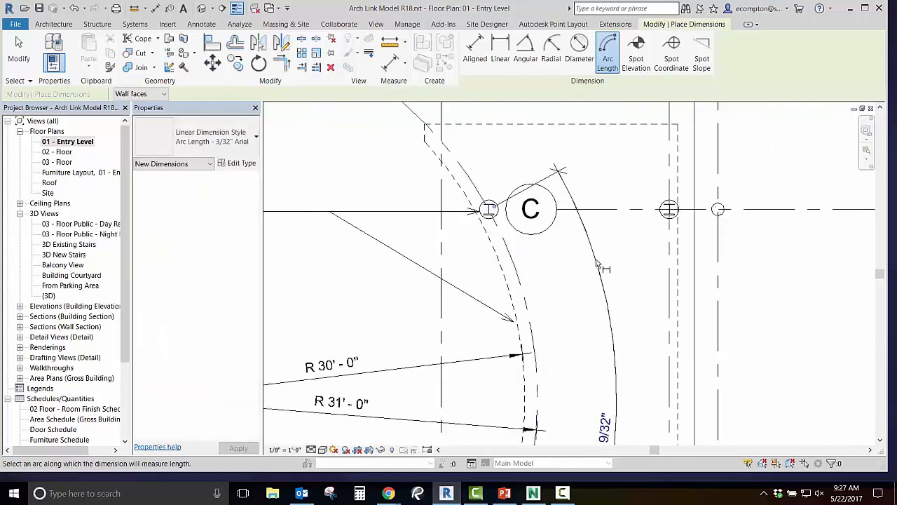
scroll(591, 263, "down", 3)
middle_click_drag(580, 323, 542, 230)
key("Escape")
key("Escape")
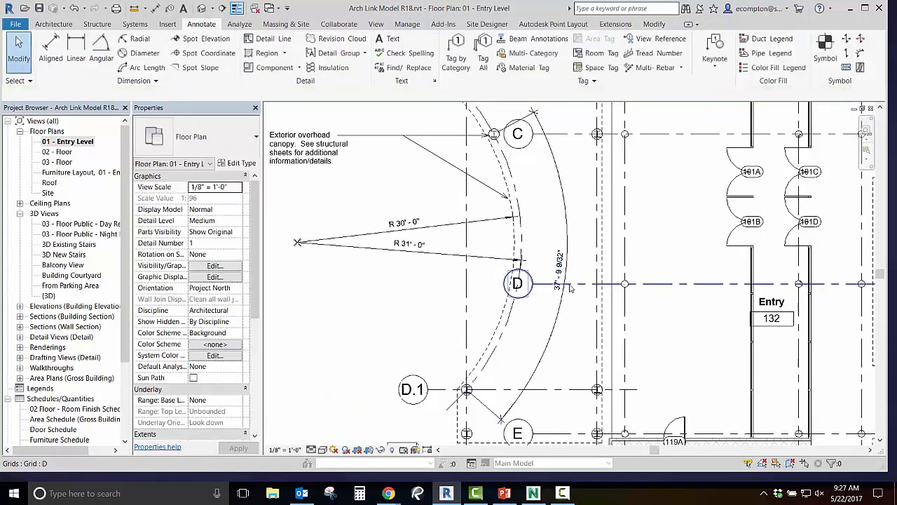
Label the arc length dimension with a new reporting global parameter named Arc At Entry
left_click(566, 233)
left_click(584, 58)
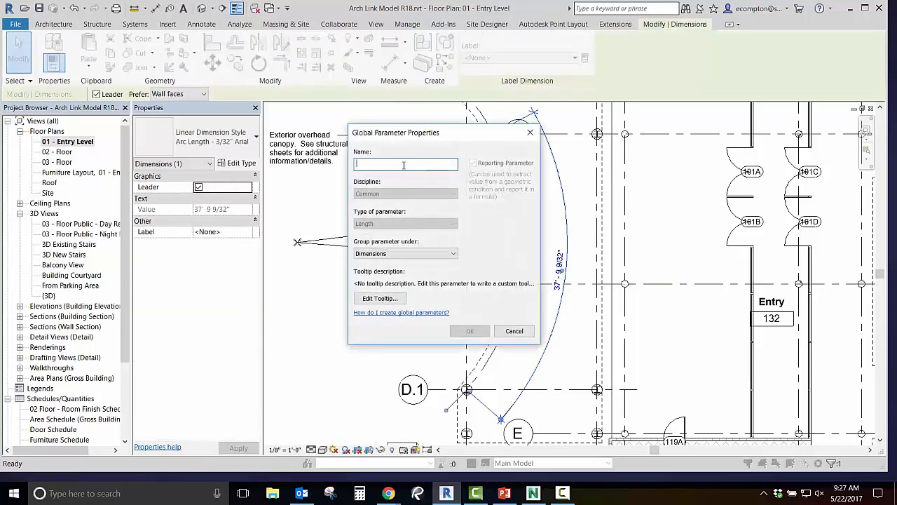
type("Arc")
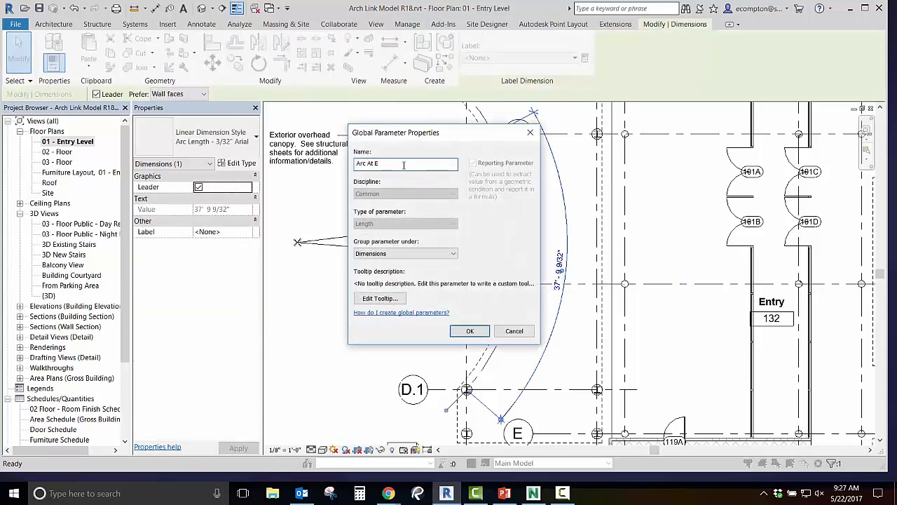
left_click(562, 229)
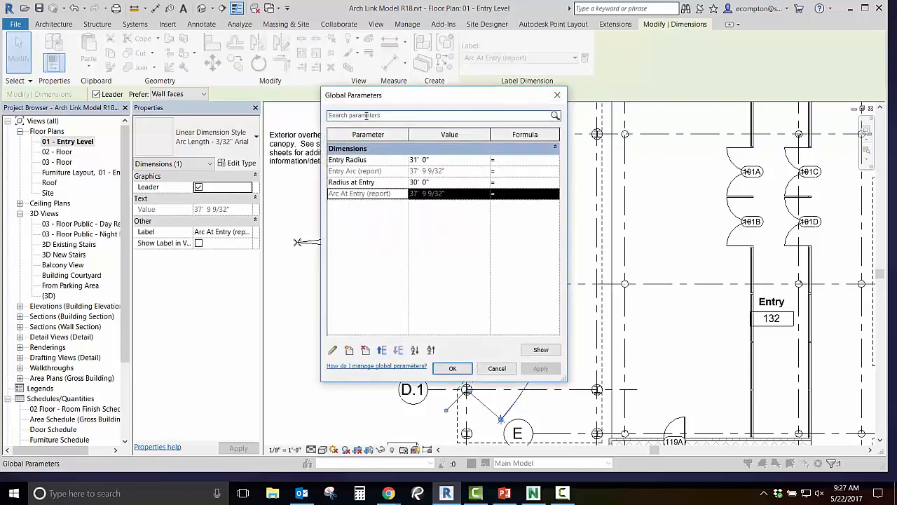
Set the Radius at Entry global parameter to 29' and apply the change
left_click(451, 198)
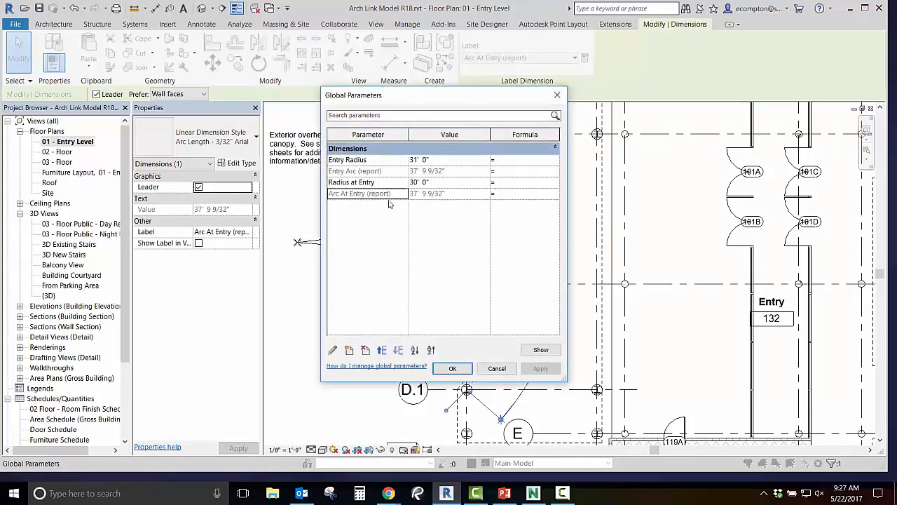
left_click(443, 184)
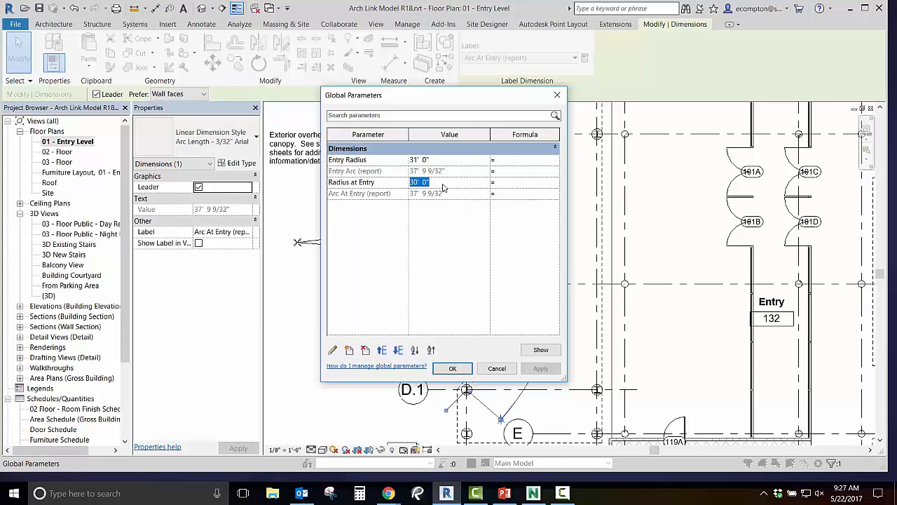
type("29")
key("Tab")
left_click(540, 369)
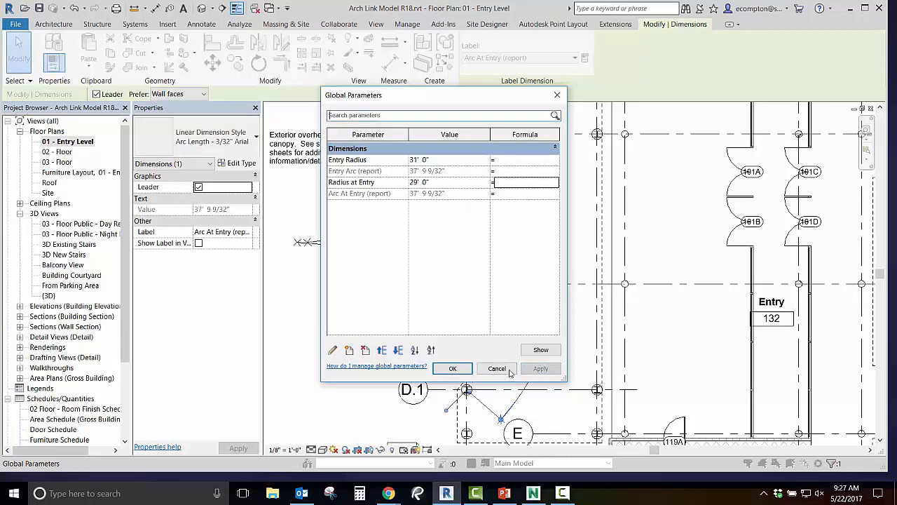
left_click(452, 368)
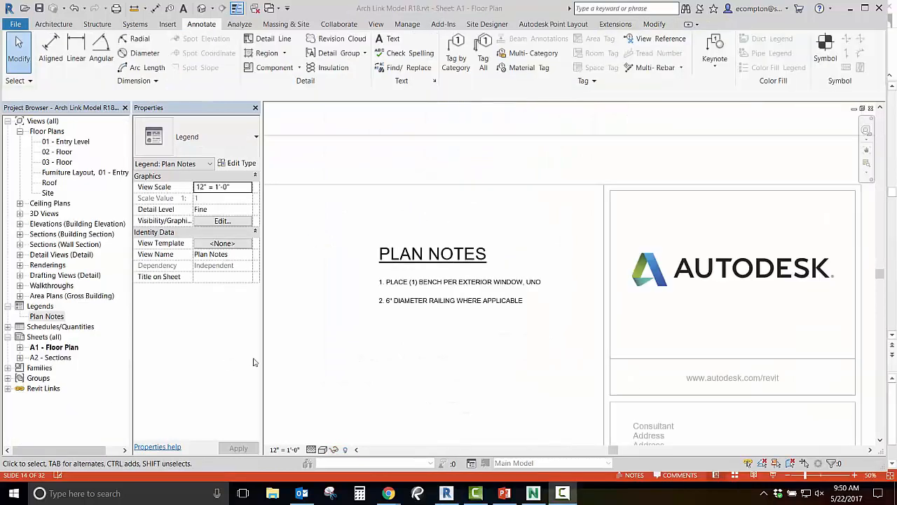
Replace the word DIAMETER in plan note 2 with the Diameter Sign symbol
double_click(403, 304)
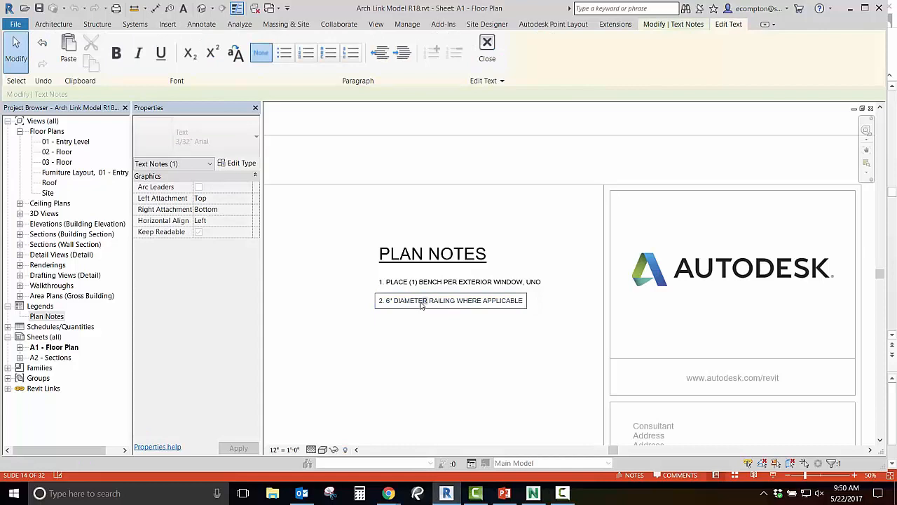
left_click_drag(422, 303, 400, 304)
right_click(397, 304)
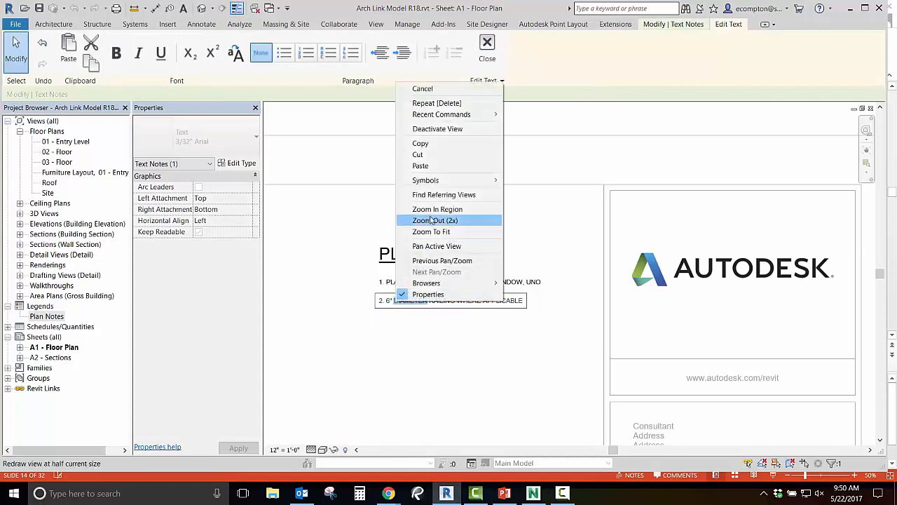
mouse_move(456, 181)
left_click(522, 229)
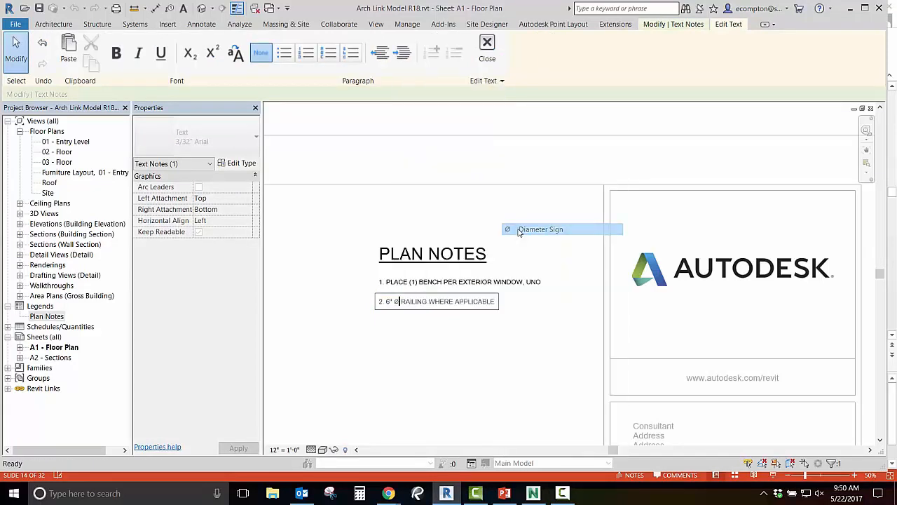
left_click(468, 345)
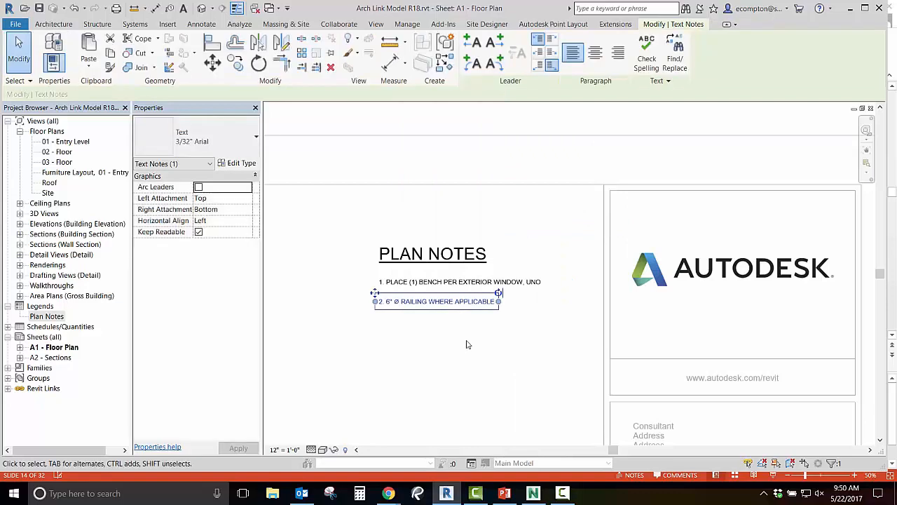
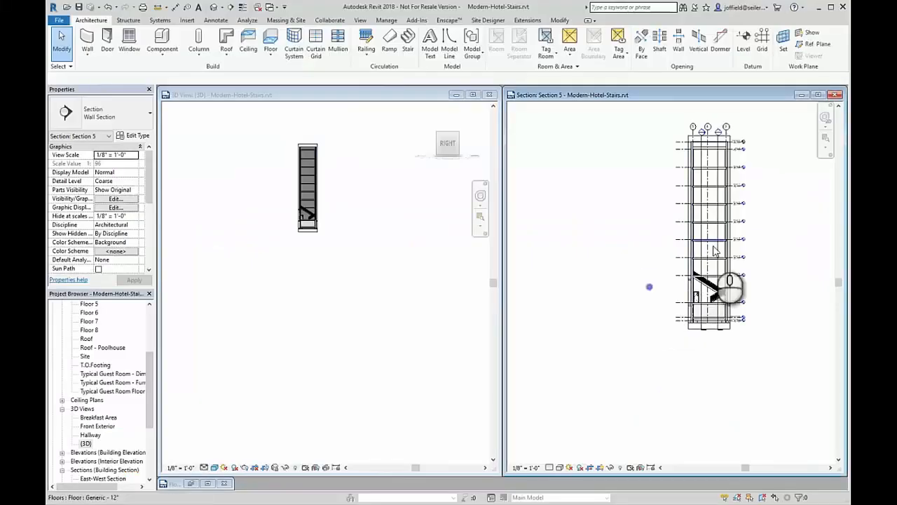
Turn the stair between Floor 1 and Floor 2 into a multistory stair connected to levels Floor 3 through Roof
scroll(746, 260, "up", 5)
scroll(324, 136, "up", 5)
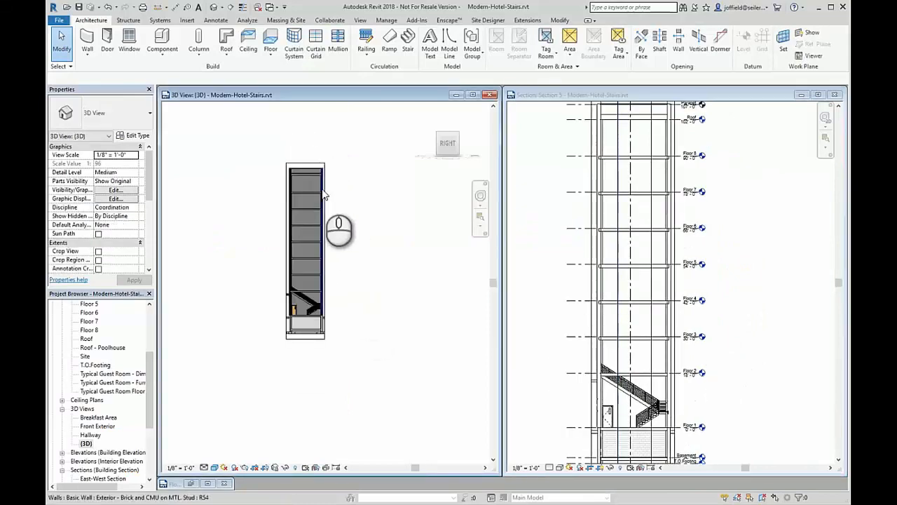
middle_click_drag(327, 250, 385, 294, "shift")
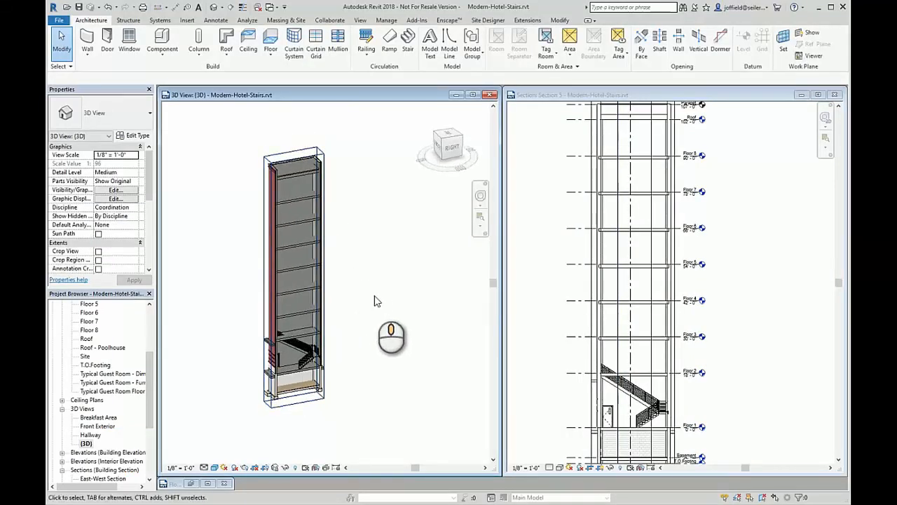
left_click(711, 417)
left_click(661, 419)
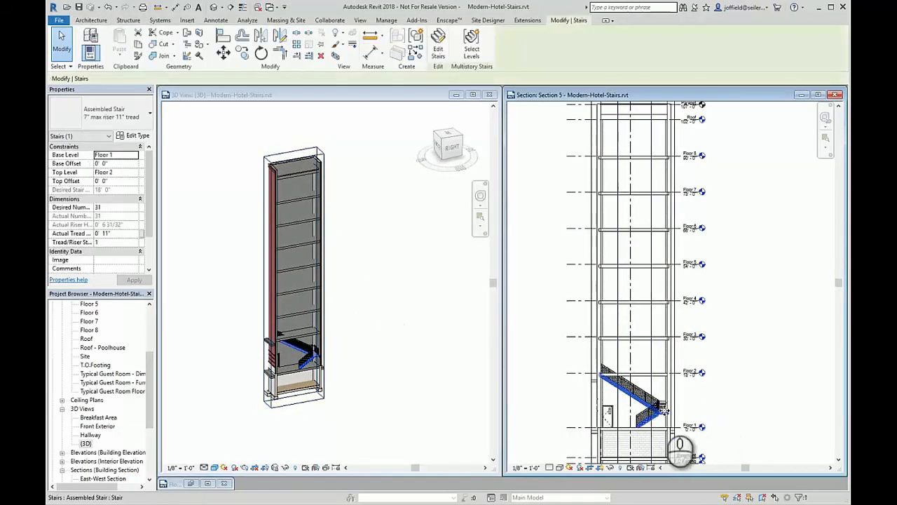
left_click(470, 48)
left_click_drag(713, 354, 693, 177)
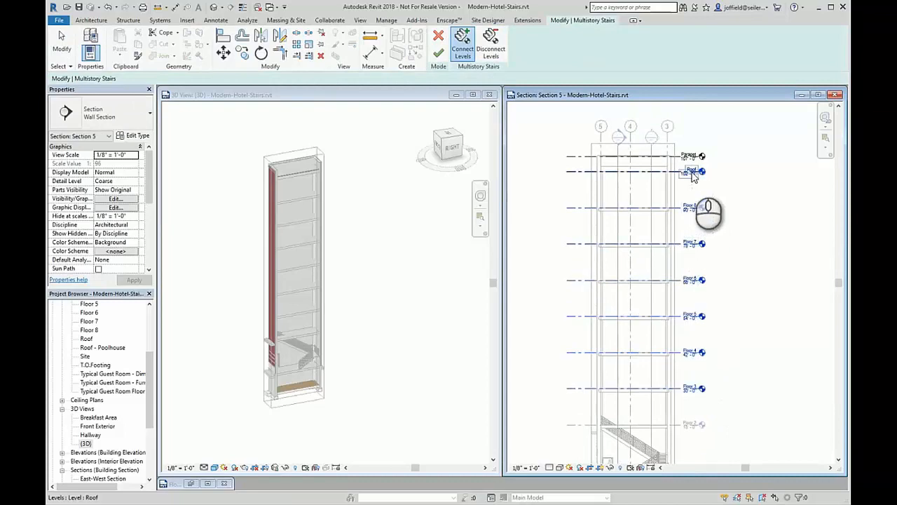
left_click(439, 56)
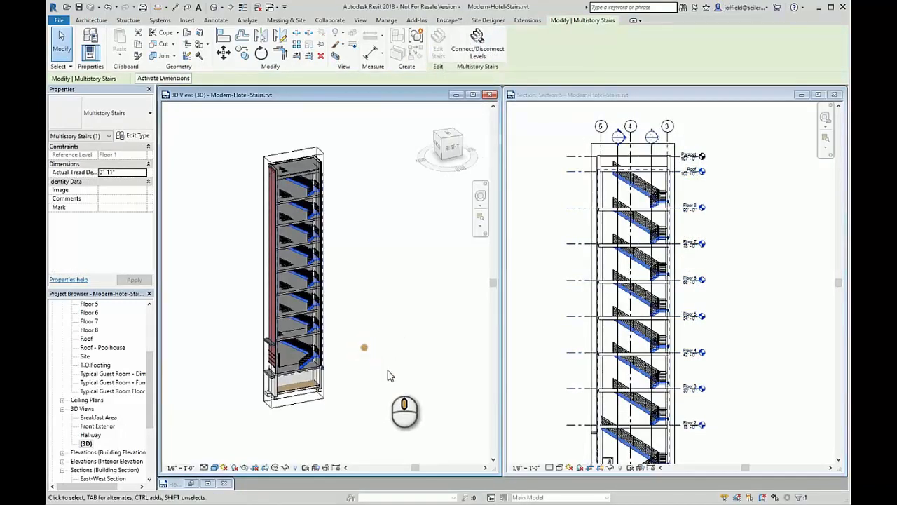
Examine the multistory stair's runs and floor connections in the 3D view and in Section 5
scroll(366, 344, "up", 4)
mouse_move(370, 335)
middle_mouse_down("shift")
mouse_move(374, 340)
mouse_move(323, 307)
mouse_move(300, 261)
mouse_move(295, 237)
mouse_move(314, 219)
mouse_move(350, 223)
mouse_move(374, 251)
mouse_move(381, 341)
middle_mouse_up("shift")
left_click(430, 293)
scroll(429, 293, "down", 3)
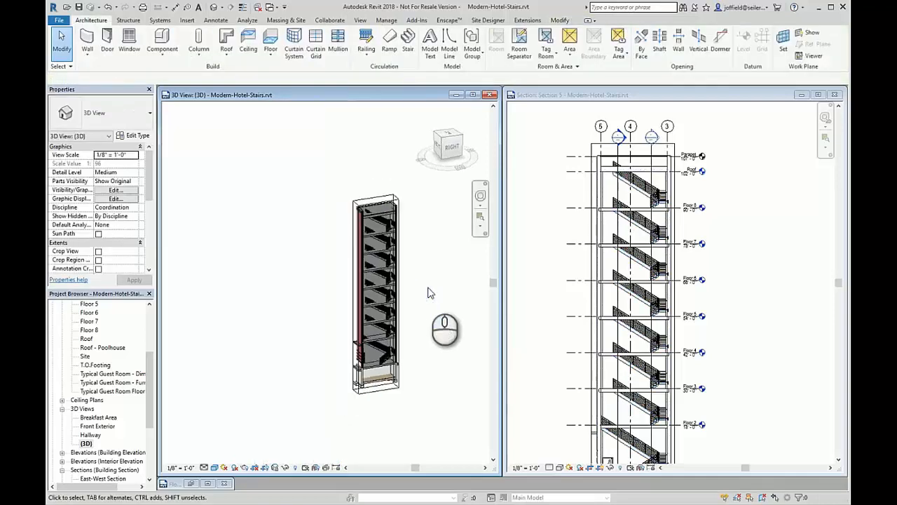
middle_click_drag(429, 292, 402, 302)
middle_click_drag(391, 359, 365, 347, "shift")
left_click(697, 414)
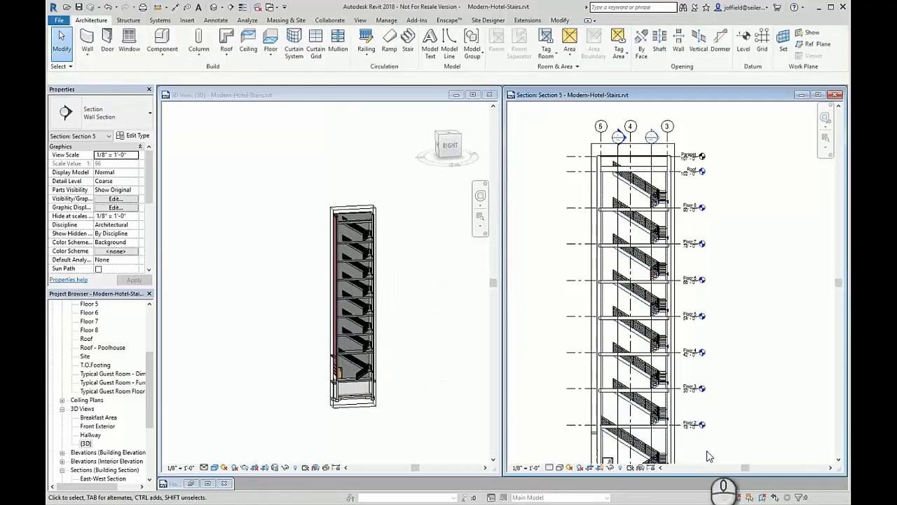
scroll(702, 424, "up", 4)
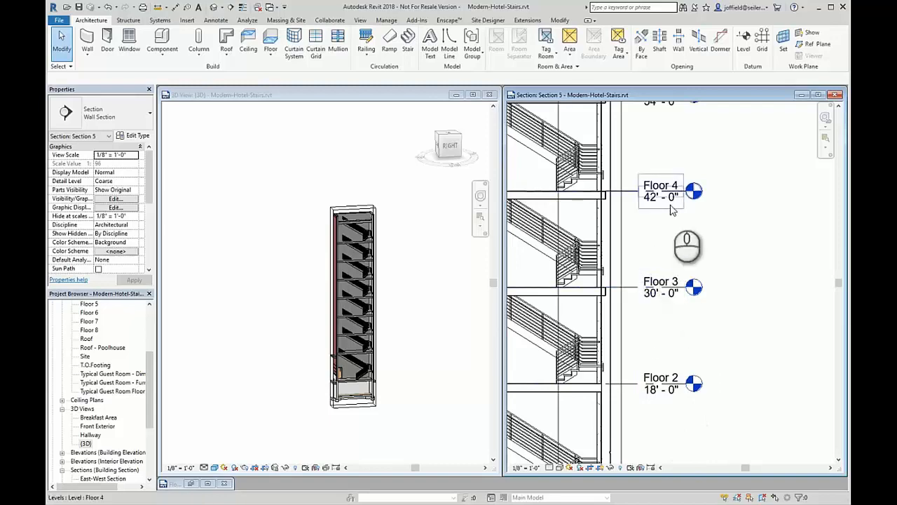
scroll(691, 239, "down", 3)
middle_click_drag(688, 208, 676, 301)
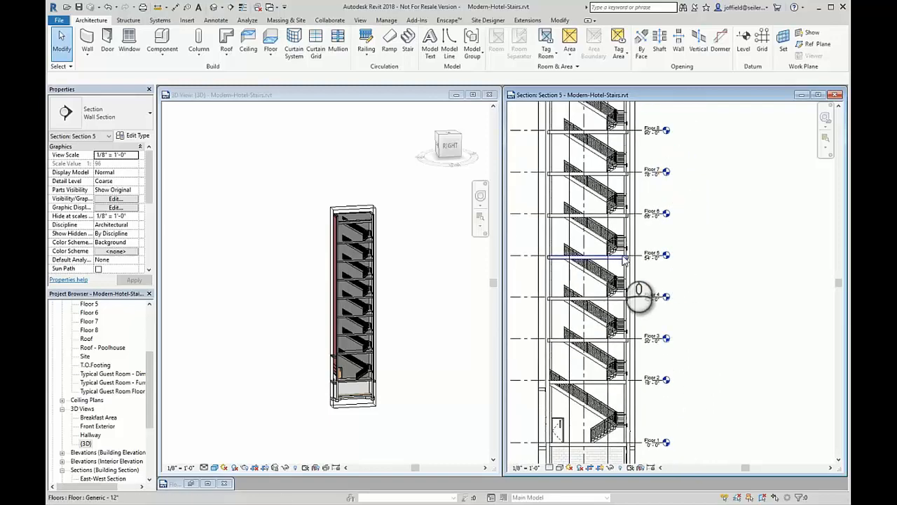
Open the multistory stair's level connections for editing and finish the edit mode
left_click(626, 283)
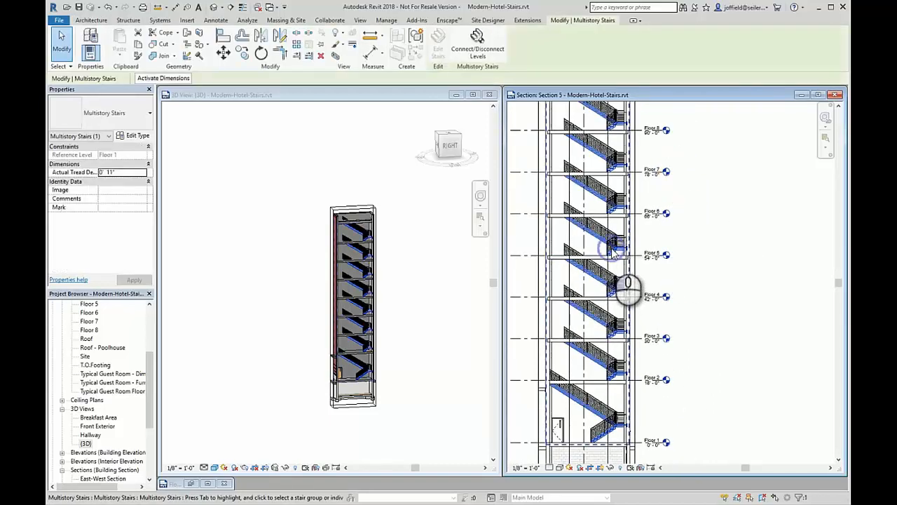
left_click(477, 41)
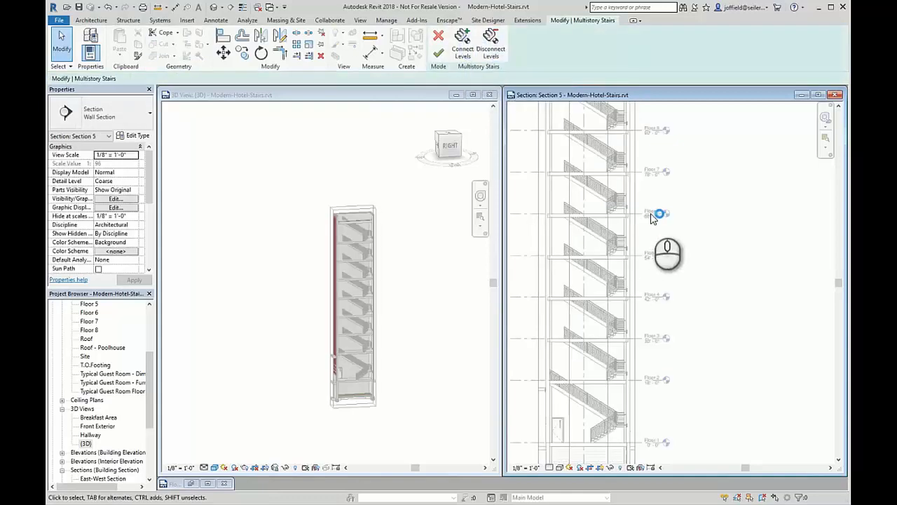
left_click(438, 53)
scroll(635, 288, "down", 4)
scroll(635, 288, "up", 2)
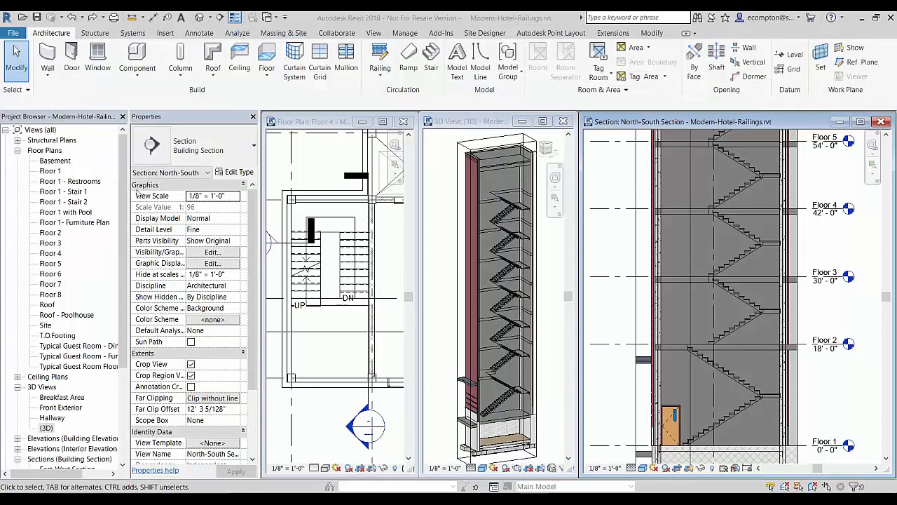
Place Hotel Ramp Guardrail railings on the treads of the multistory stair runs above Floor 2
left_click(380, 73)
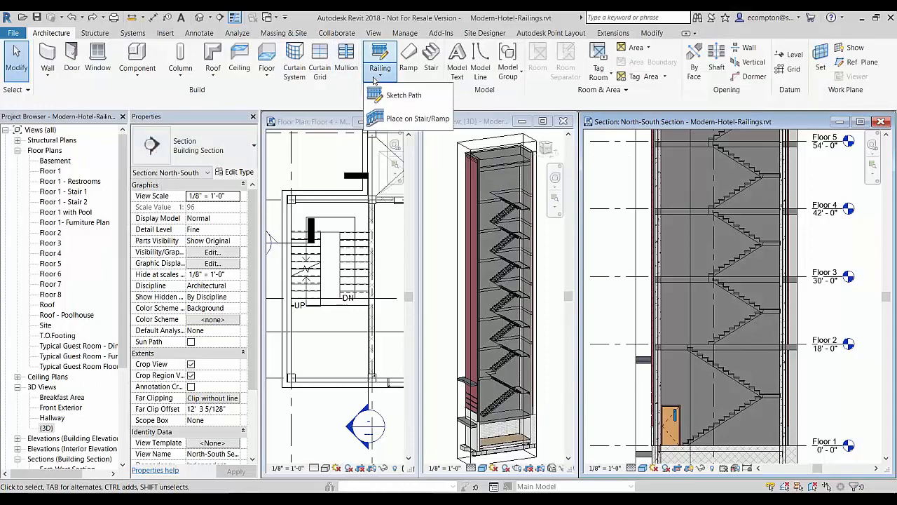
left_click(404, 119)
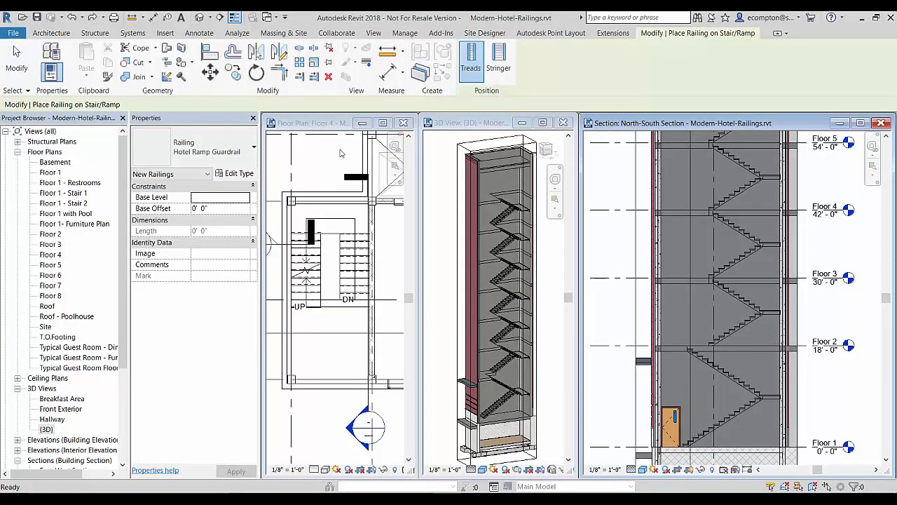
left_click(731, 230)
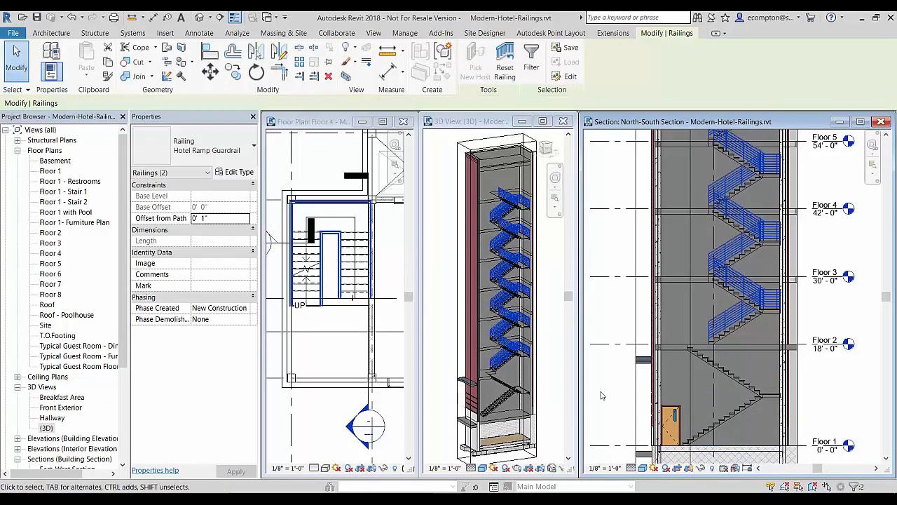
left_click(442, 321)
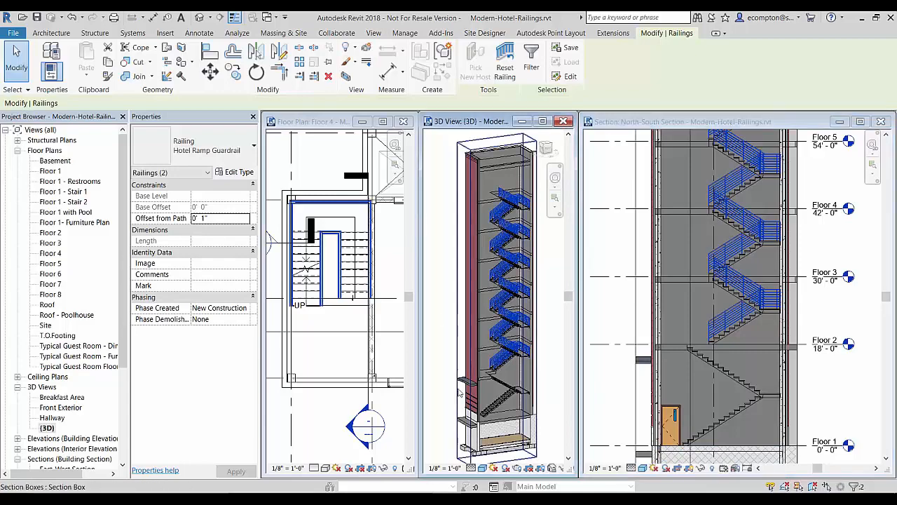
left_click(442, 313)
scroll(502, 356, "up", 3)
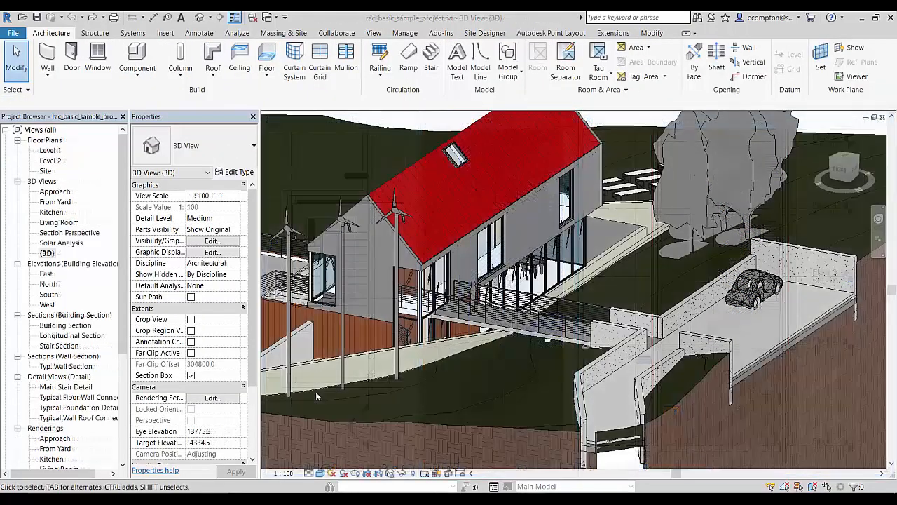
Rehost the near SH_1100mm railing of the entry bridge onto the topography surface
scroll(472, 408, "up", 3)
left_click(534, 260)
left_click(500, 61)
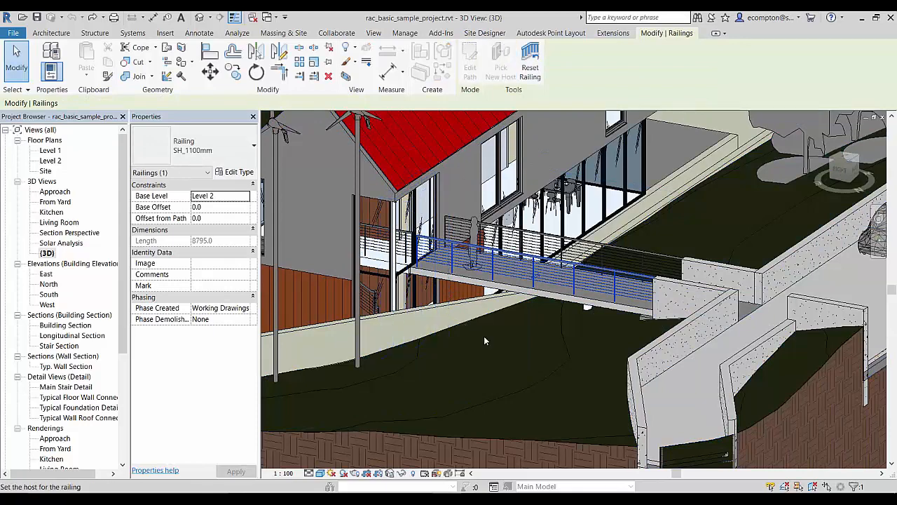
left_click(555, 372)
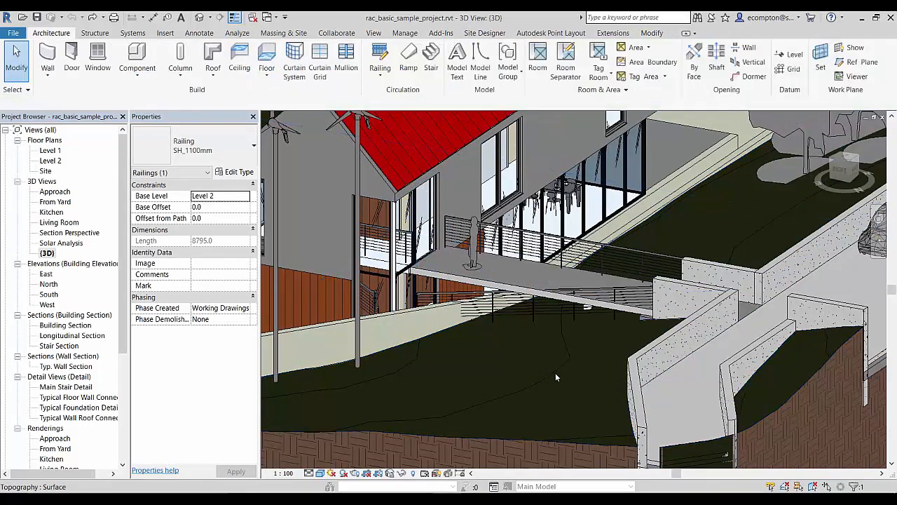
Rehost the bridge's far SH_1100mm railing onto the topography and inspect the railings along the terrain
left_click(601, 257)
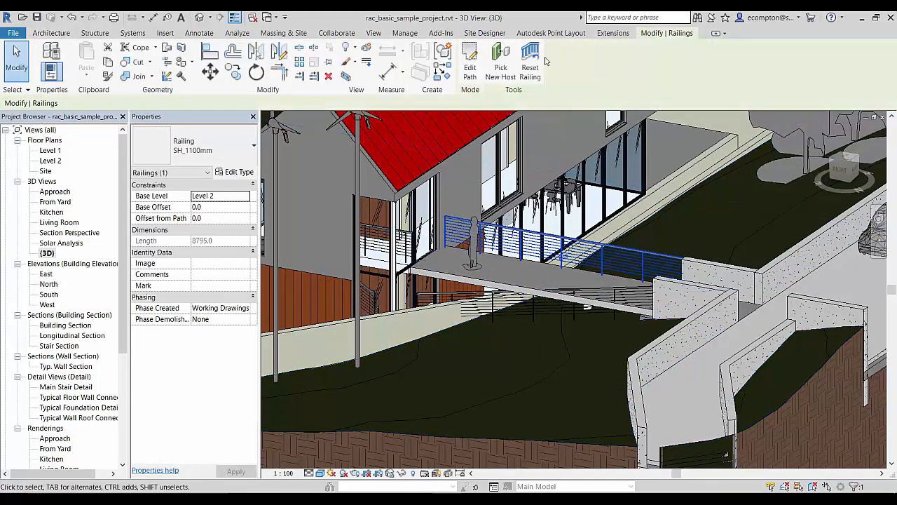
left_click(462, 405)
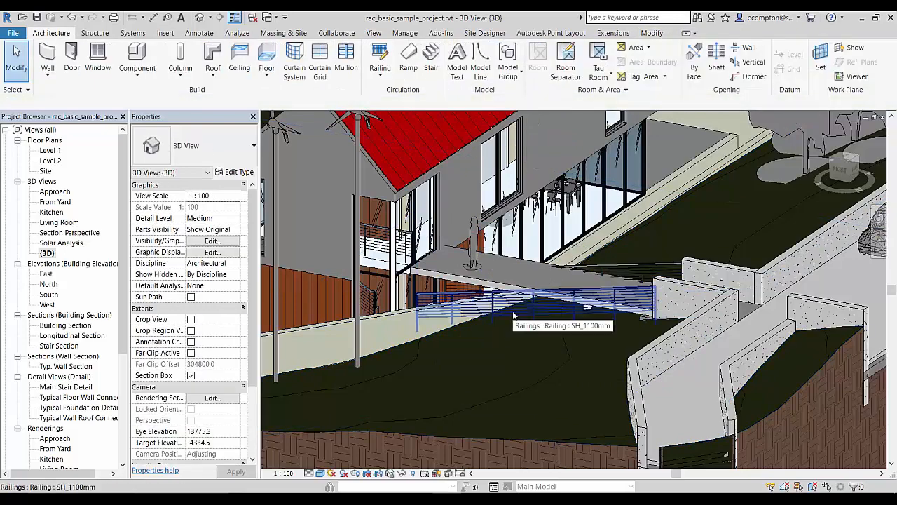
left_click(514, 317)
middle_click_drag(526, 343, 596, 320, "shift")
scroll(597, 321, "up", 5)
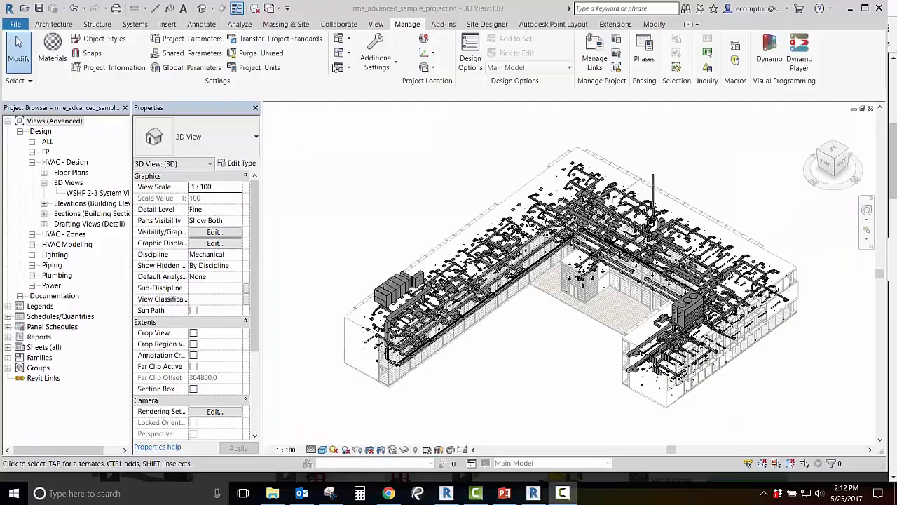
Create a new space type named Custom Space Type in the Building/Space Type Settings
left_click(352, 54)
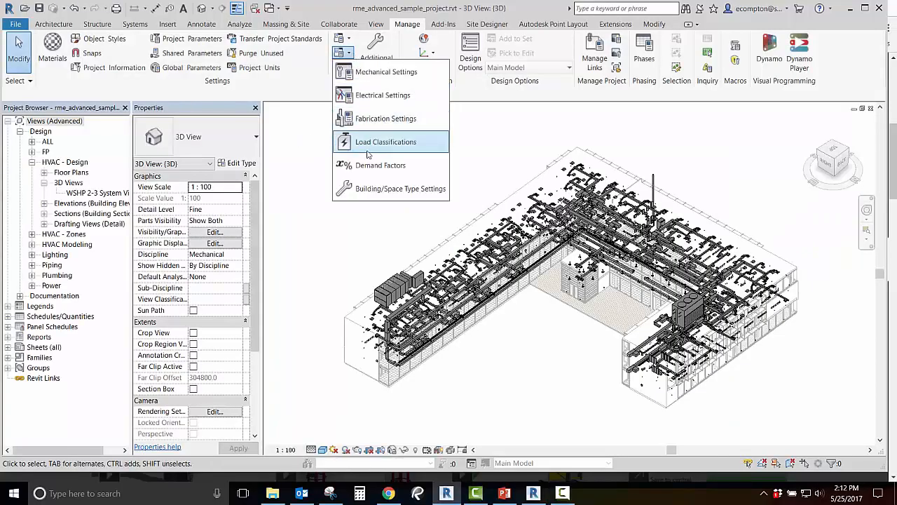
left_click(366, 190)
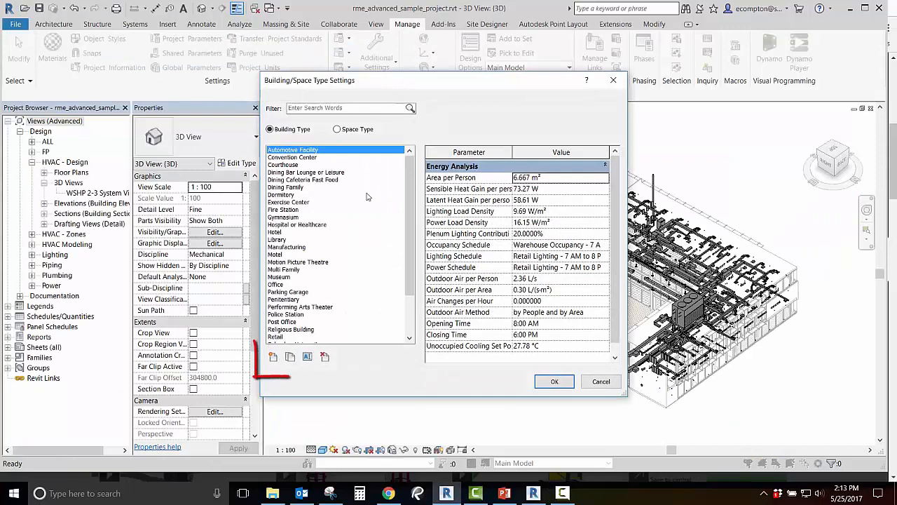
left_click(337, 129)
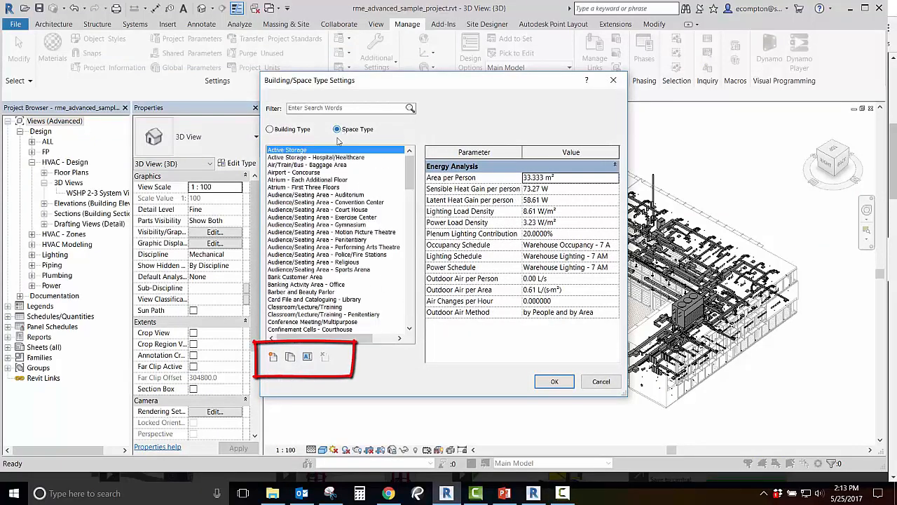
left_click(274, 357)
type("Custom Space Type")
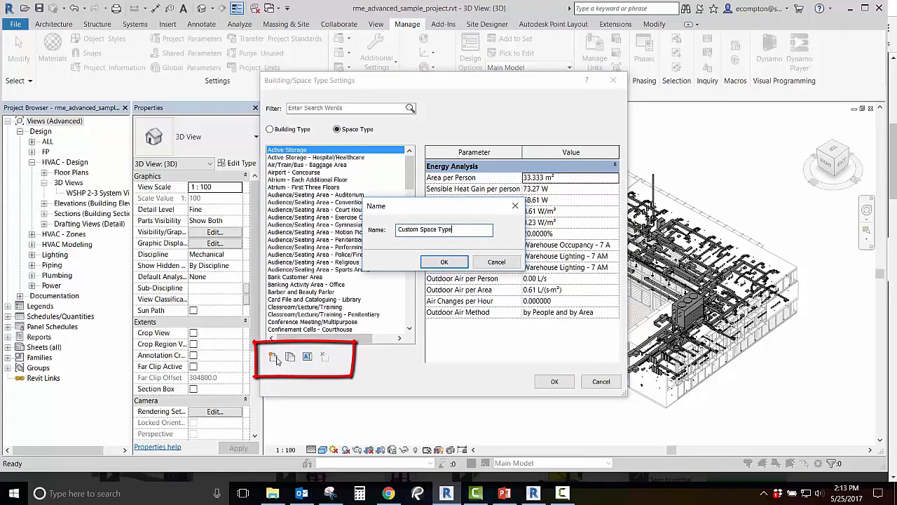
left_click(446, 263)
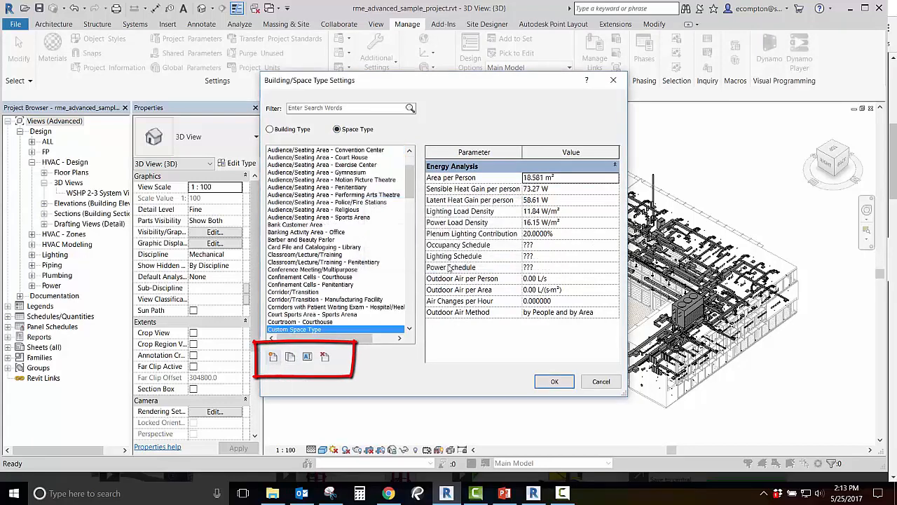
Duplicate Custom Space Type with the copy renamed to new, and delete that copy
left_click(291, 358)
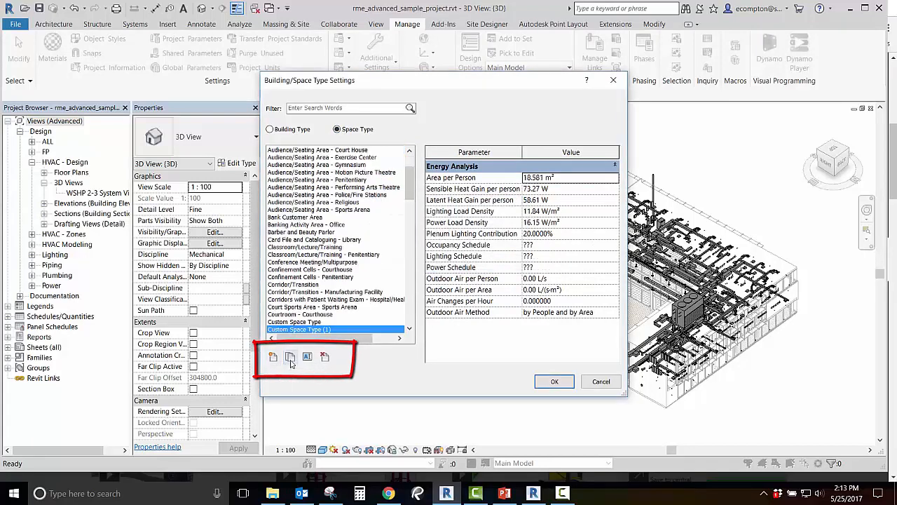
left_click(310, 358)
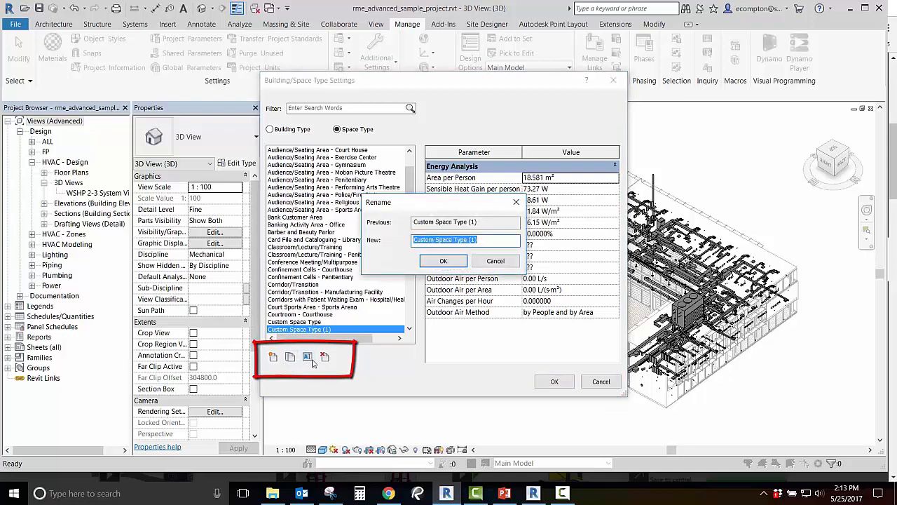
type("new")
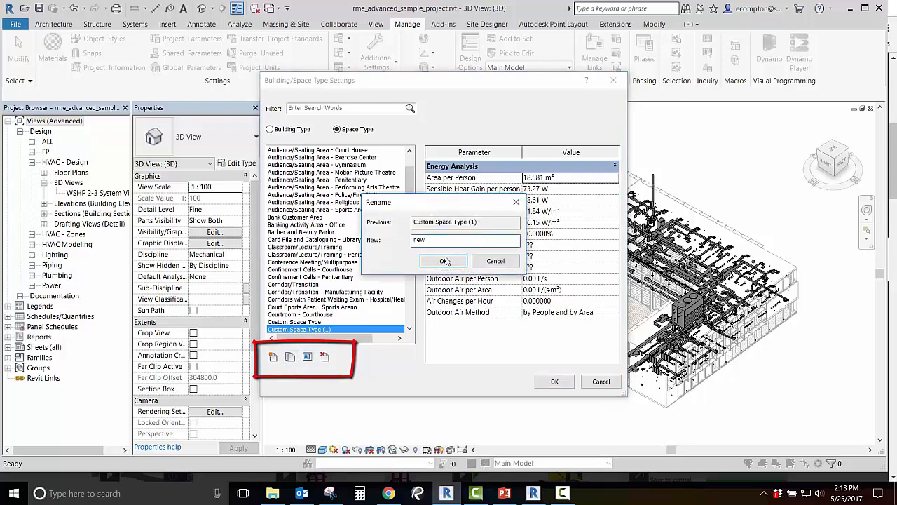
left_click(444, 261)
left_click(325, 356)
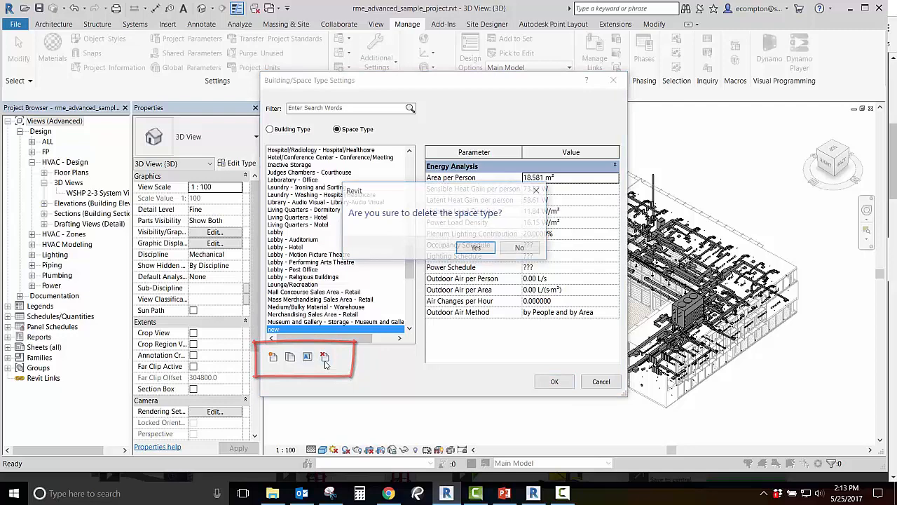
left_click(474, 249)
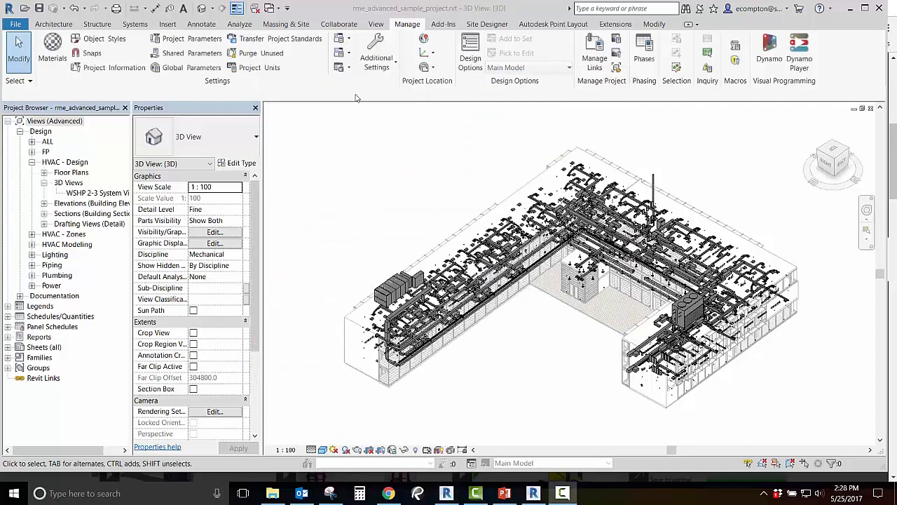
Examine the Outdoor Air Method options available for Custom Building Type in the Building/Space Type Settings
left_click(344, 53)
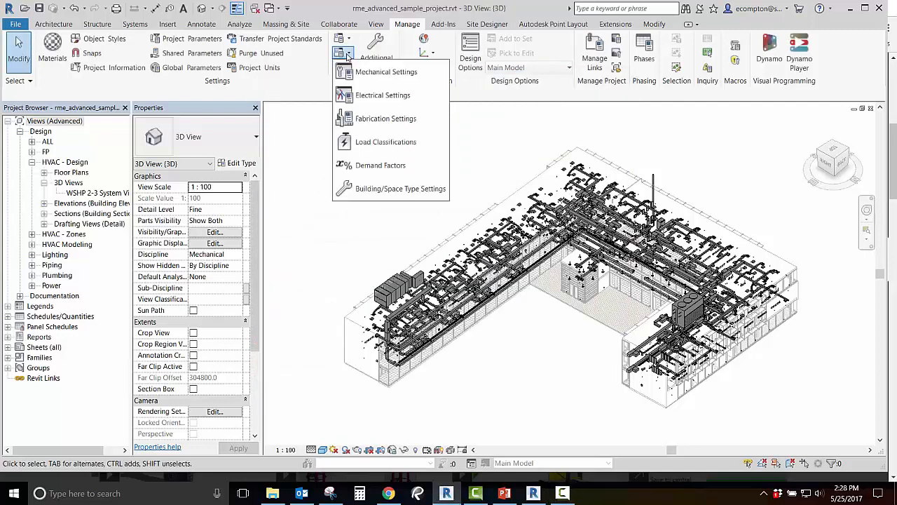
left_click(379, 189)
left_click(302, 173)
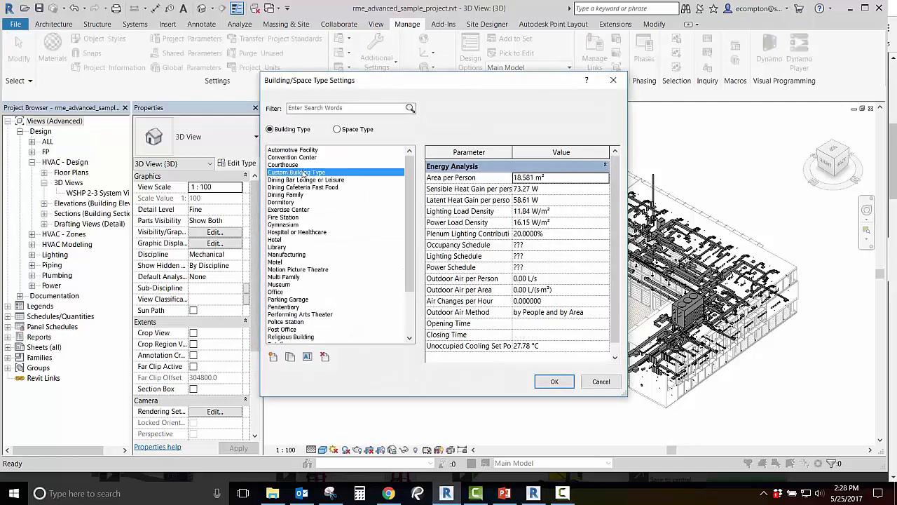
left_click(551, 312)
left_click(604, 313)
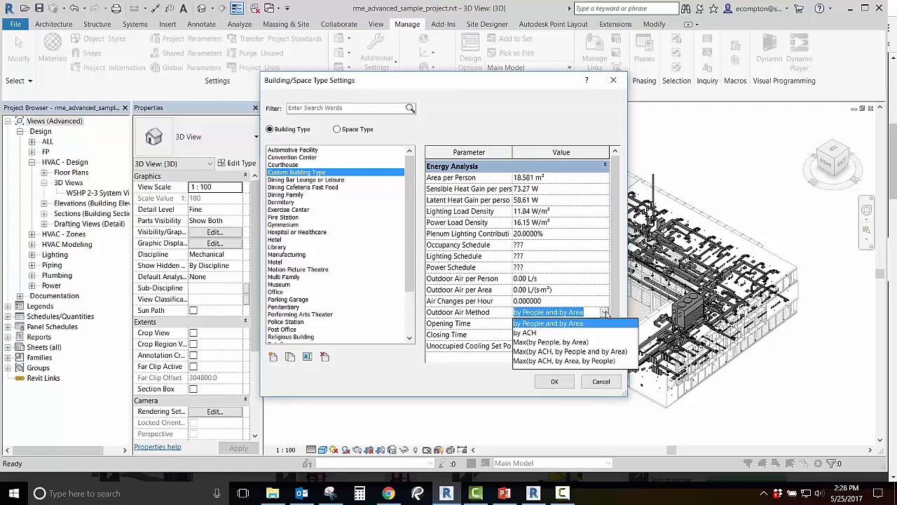
left_click(605, 313)
Examine the Outdoor Air Method options for Custom Space Type and close the Building/Space Type Settings
left_click(338, 130)
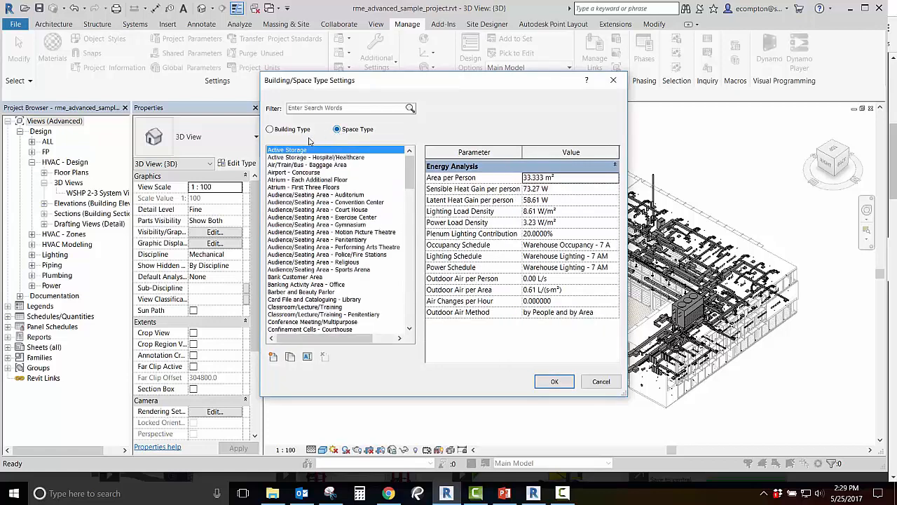
left_click_drag(410, 172, 410, 185)
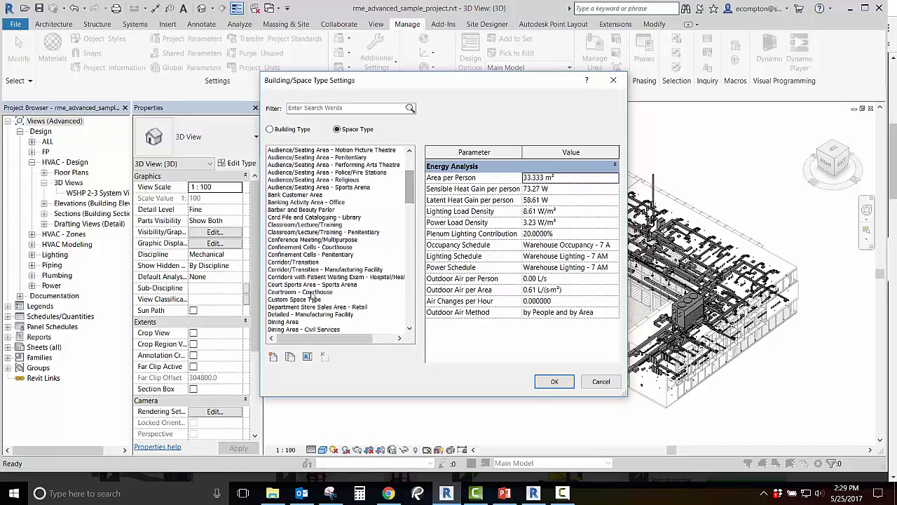
left_click(294, 300)
left_click(554, 312)
left_click(614, 313)
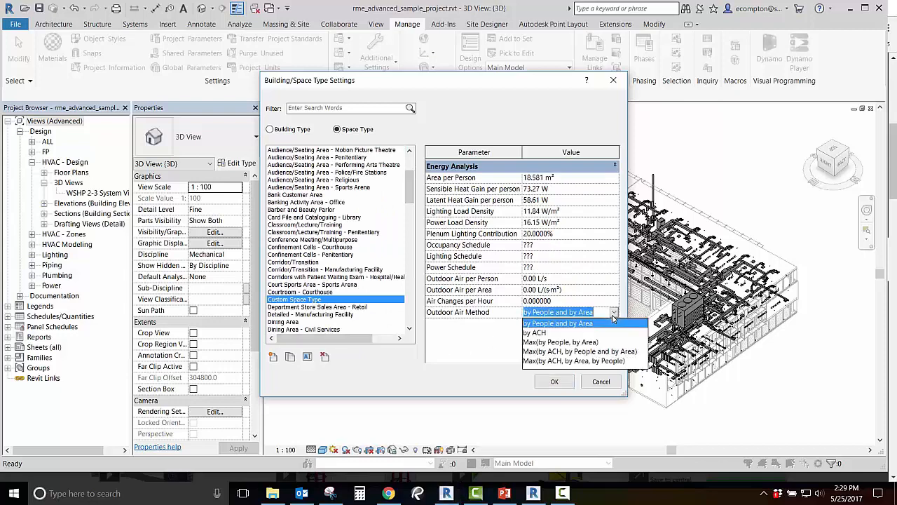
left_click(614, 313)
left_click(554, 381)
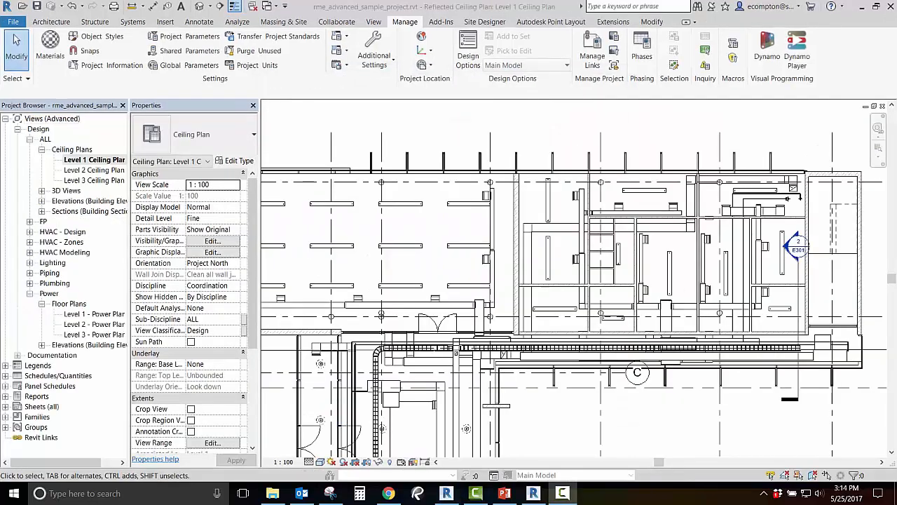
Edit the path of the pendant light's circuit 1 on panel LP-1, moving its long horizontal run up to align with the lowest light row
left_click(467, 206)
left_click(757, 21)
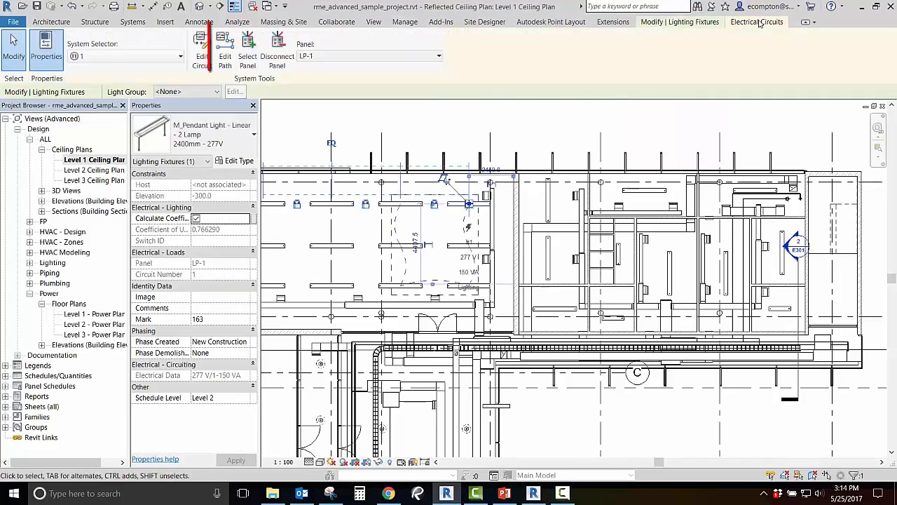
left_click(228, 73)
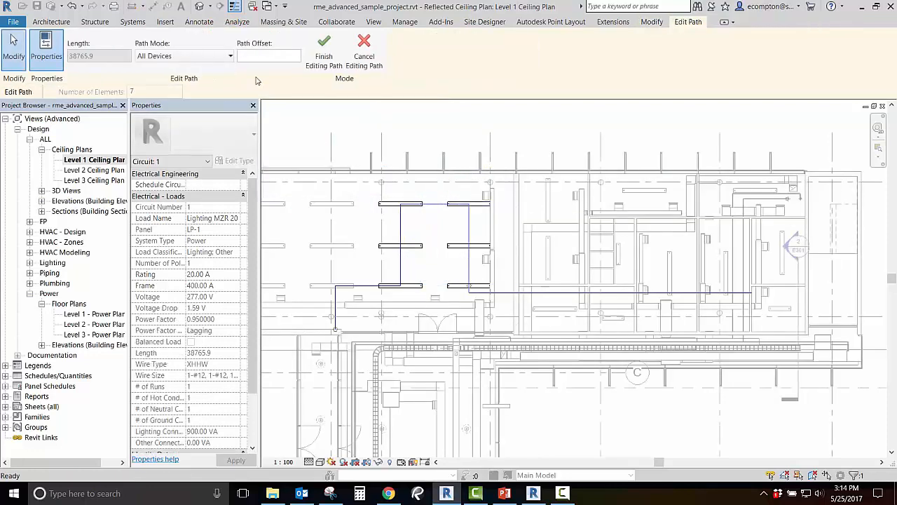
left_click(540, 293)
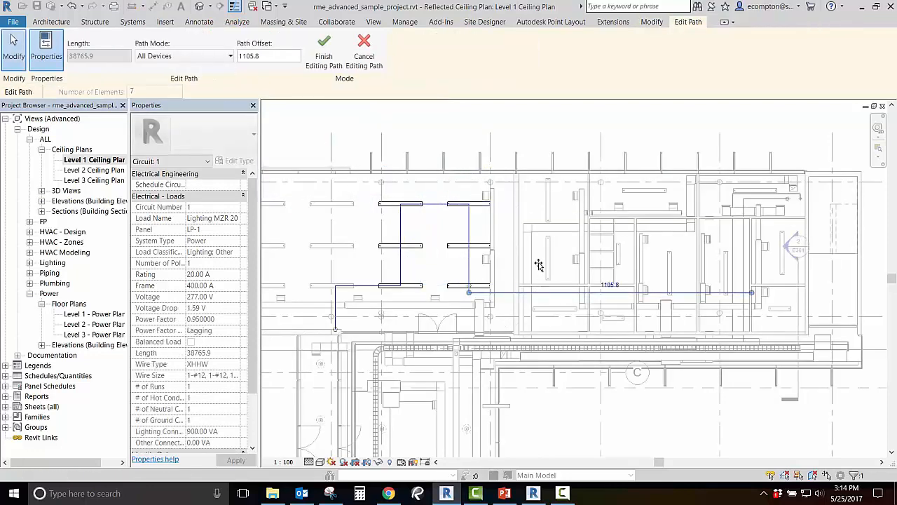
left_click_drag(538, 263, 534, 290)
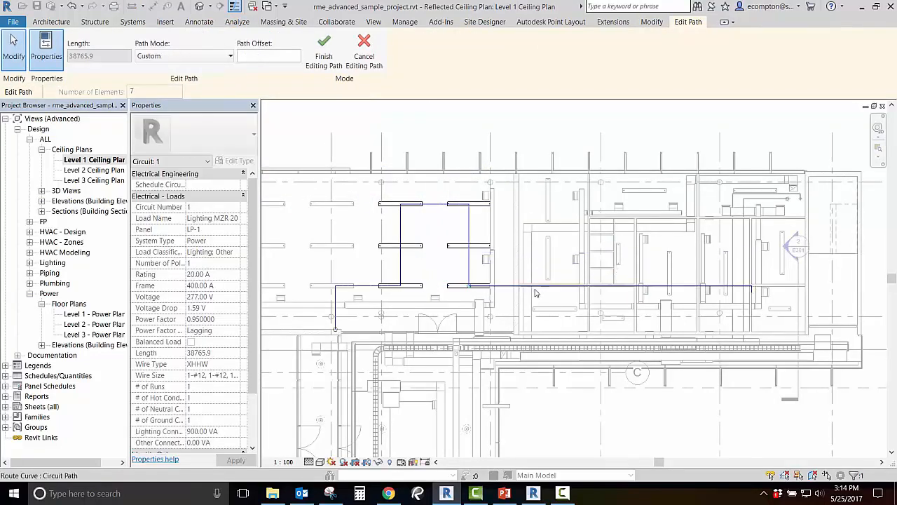
Try to delete the control point at the far end of the circuit path's long horizontal run
left_click(752, 288)
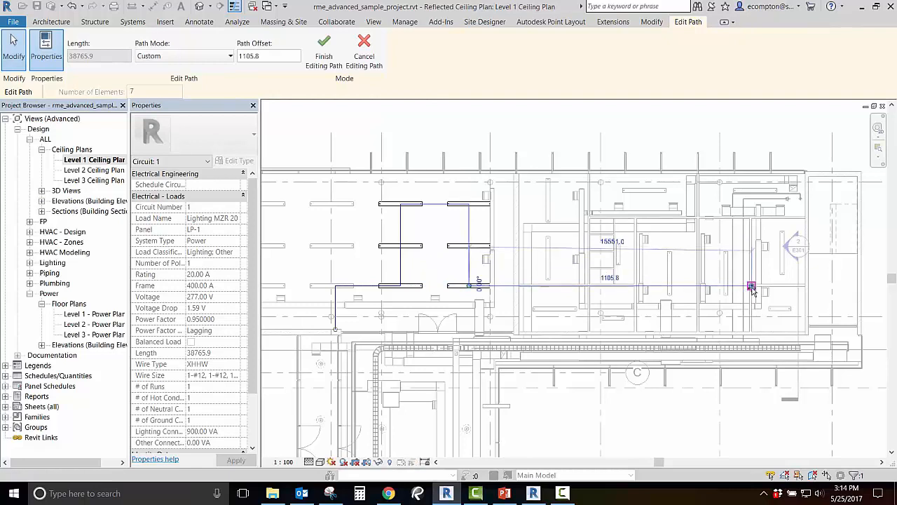
left_click_drag(752, 289, 751, 287)
right_click(752, 287)
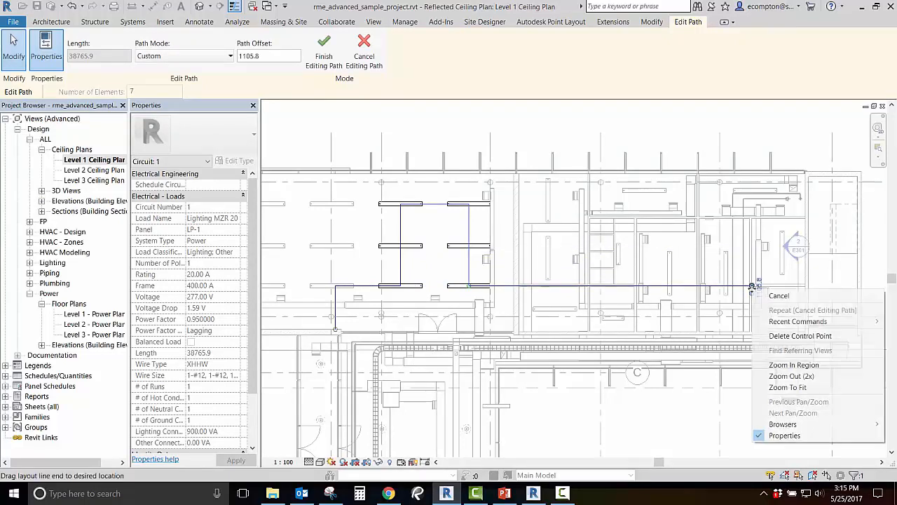
left_click(783, 336)
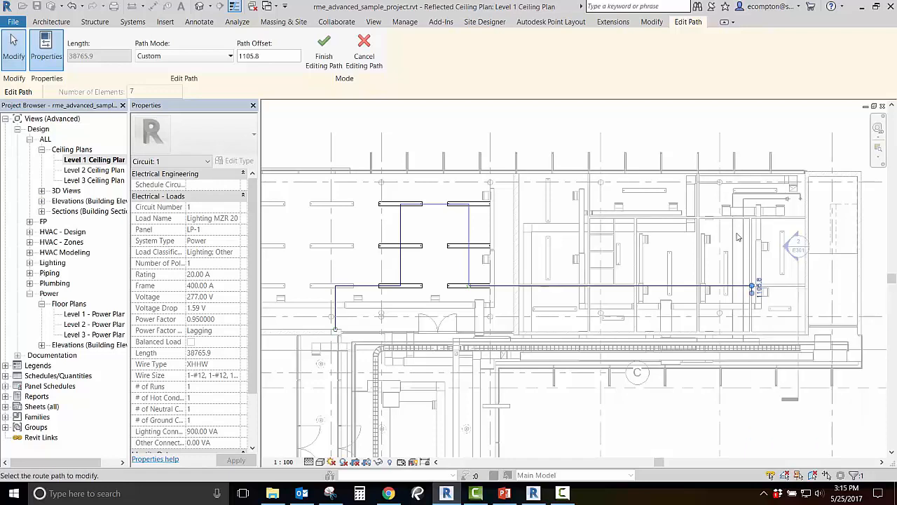
Try the Farthest Device path mode for the circuit and undo the change
left_click(204, 56)
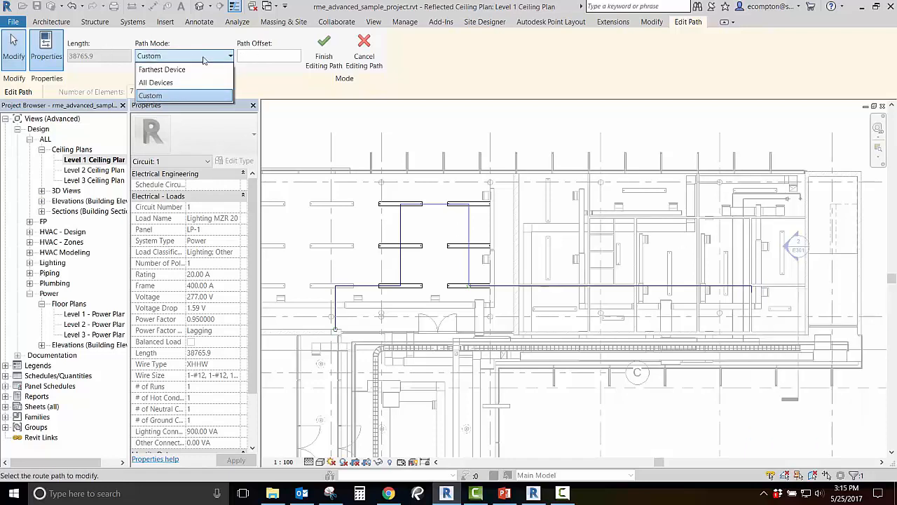
left_click(212, 70)
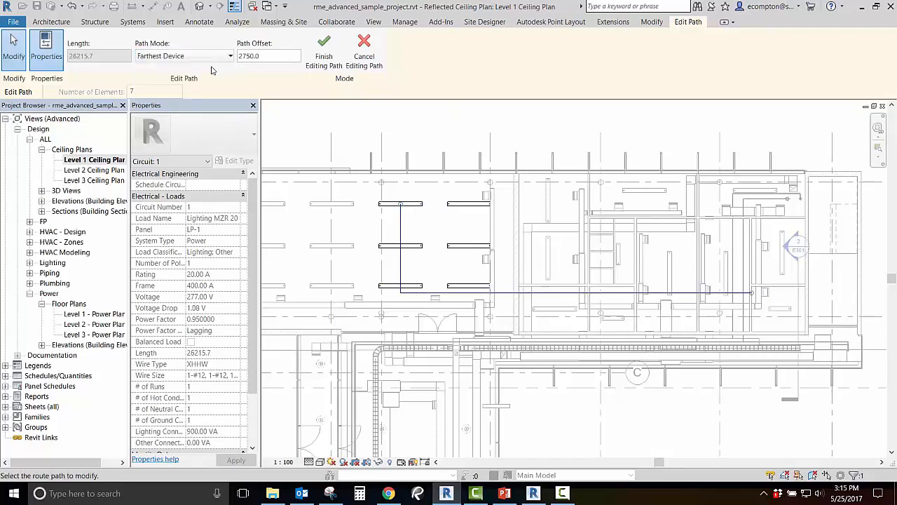
left_click(72, 6)
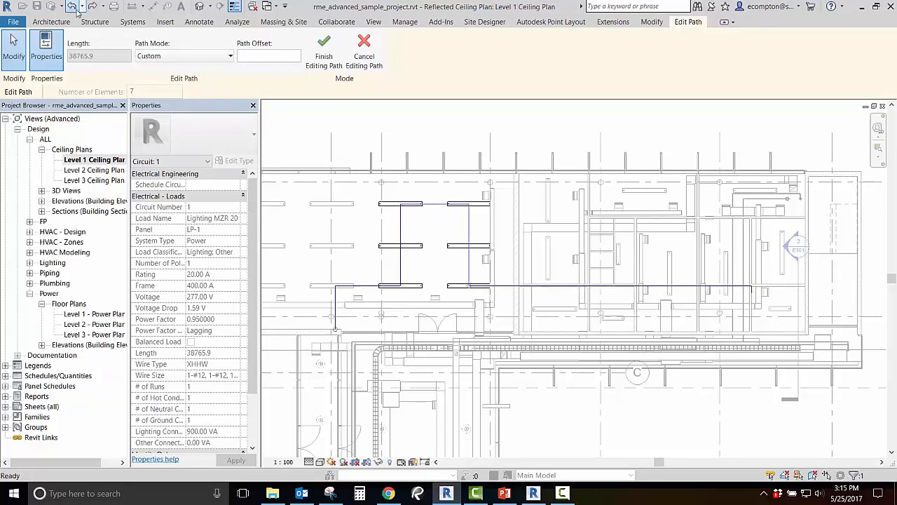
left_click(76, 10)
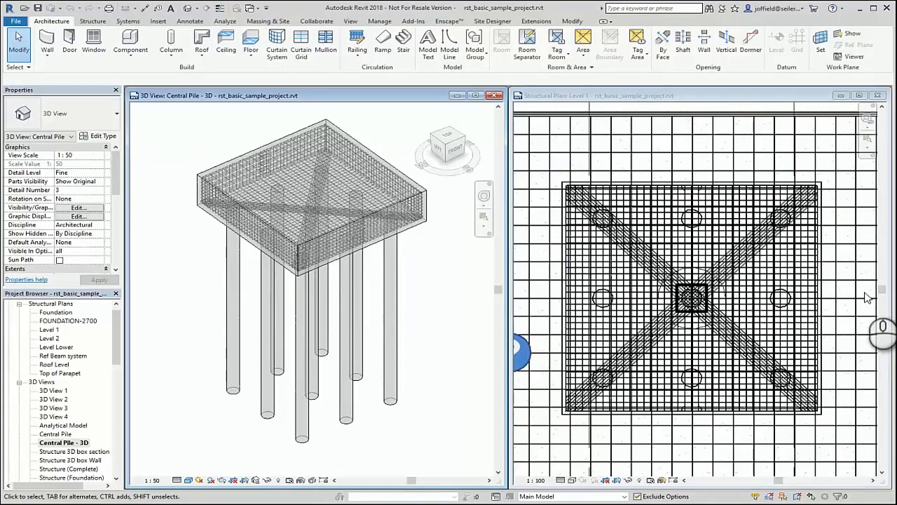
Maximize the Central Pile - 3D view and open the sketch of the pile cap's 200 mm spaced stirrup set for editing
left_click(476, 96)
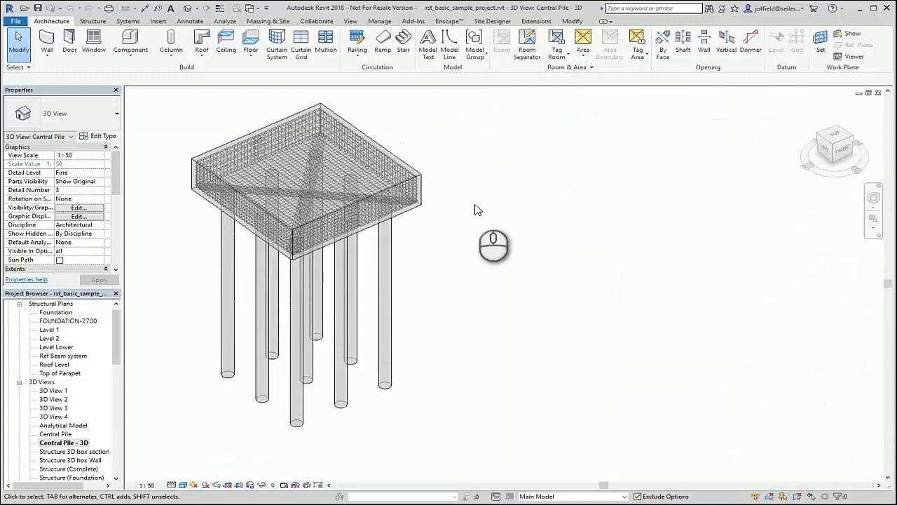
middle_click_drag(475, 206, 652, 330)
scroll(457, 326, "down", 3)
scroll(456, 326, "up", 5)
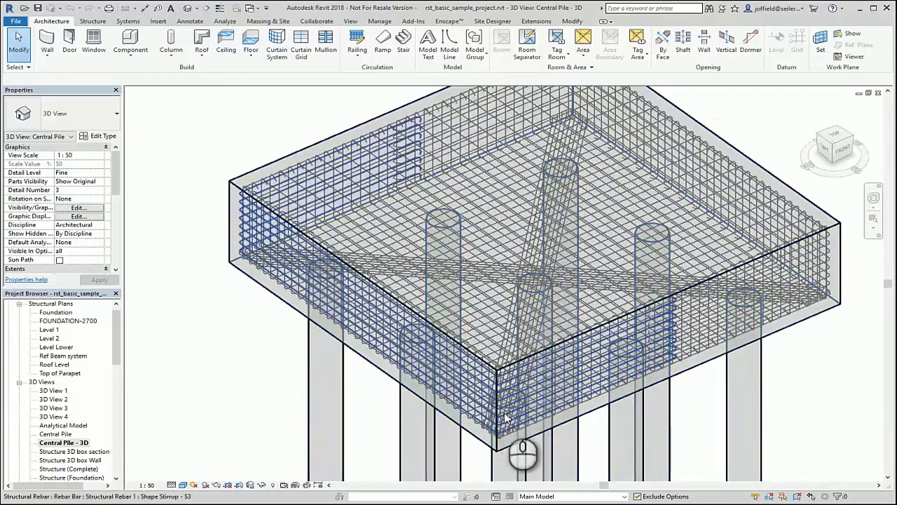
left_click(497, 372)
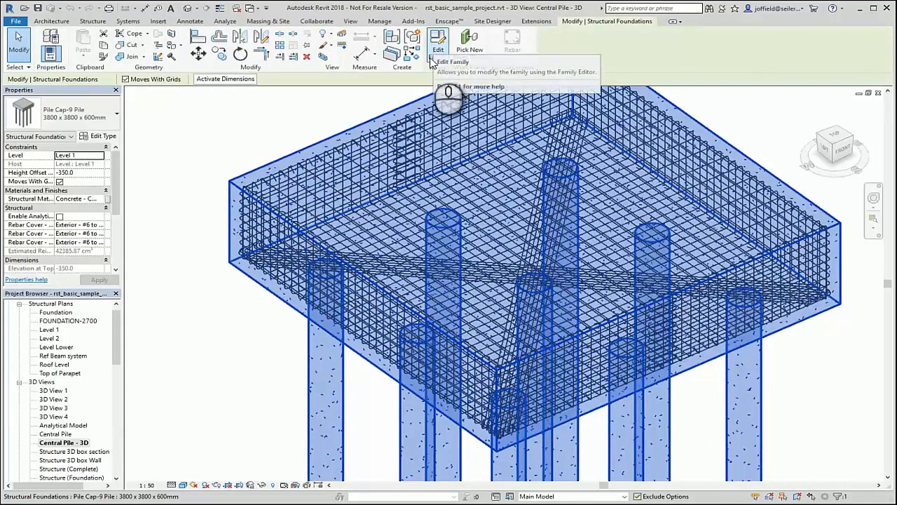
key("Escape")
left_click(523, 327)
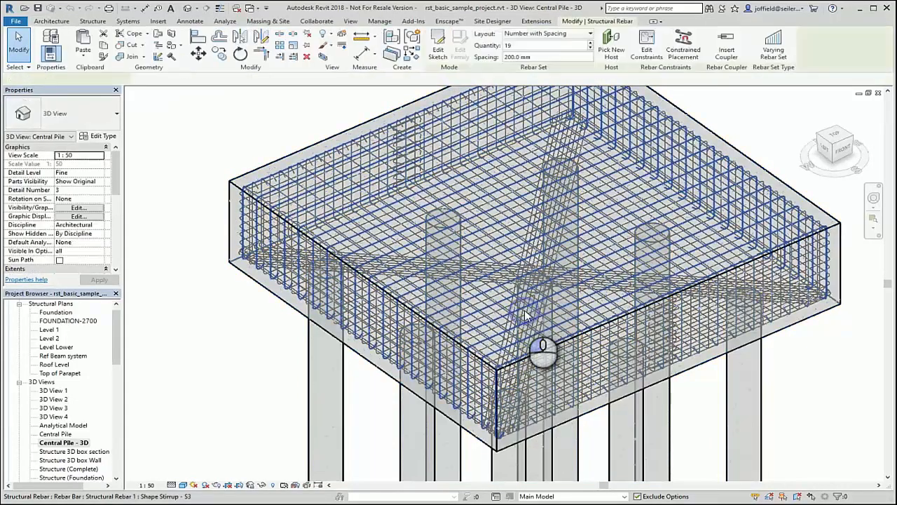
left_click(438, 49)
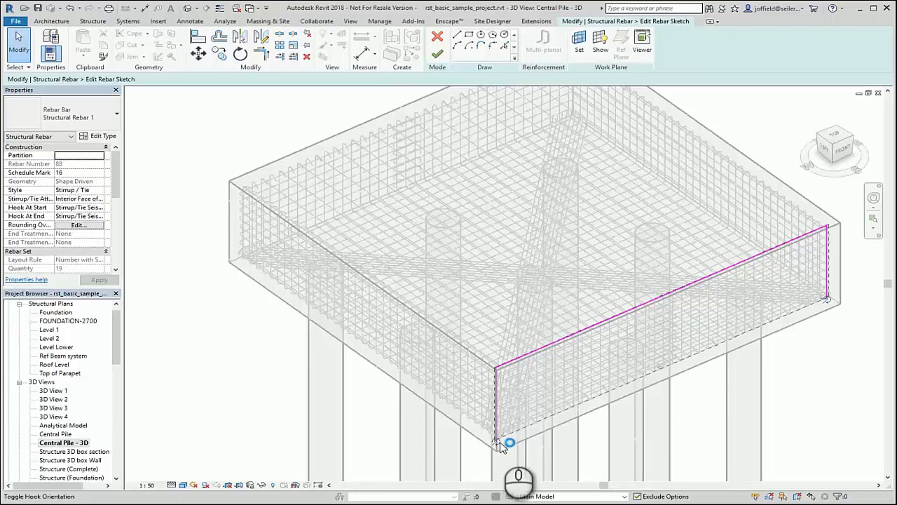
Sketch a line about 500 mm long outward from the lower end of the stirrup's near vertical segment, at about 99 degrees to it
left_click(457, 35)
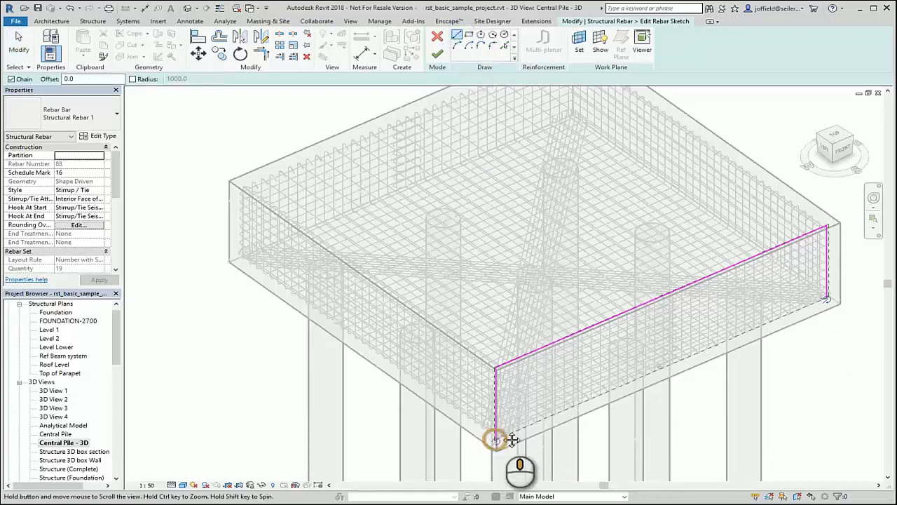
scroll(495, 440, "up", 5)
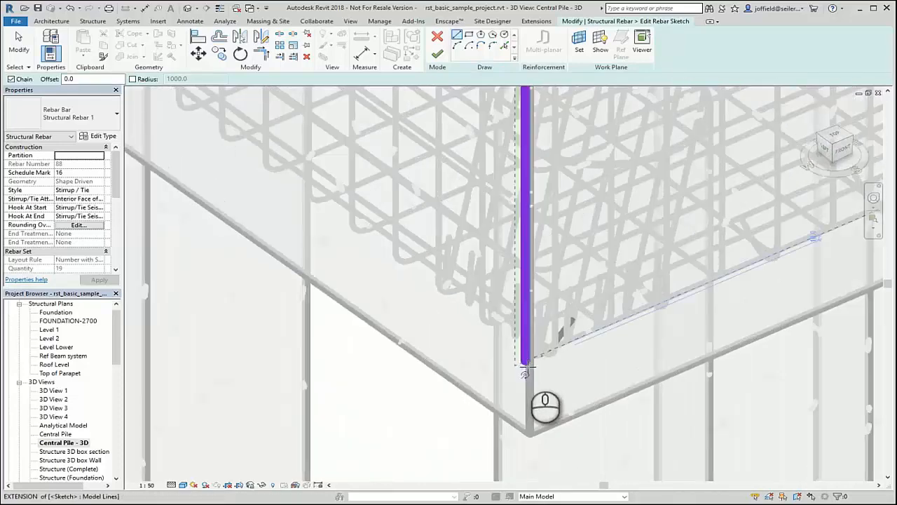
left_click(526, 366)
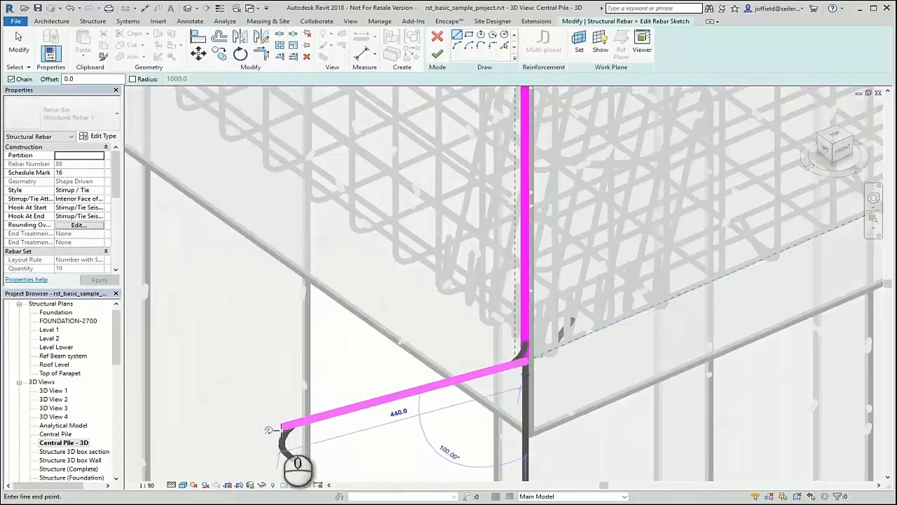
scroll(320, 421, "down", 1)
middle_click_drag(321, 421, 379, 368)
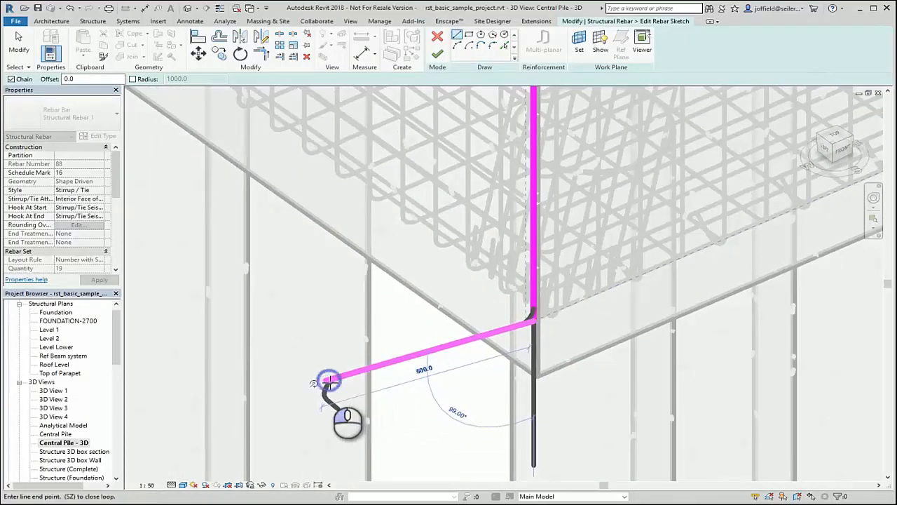
key("Escape")
key("Escape")
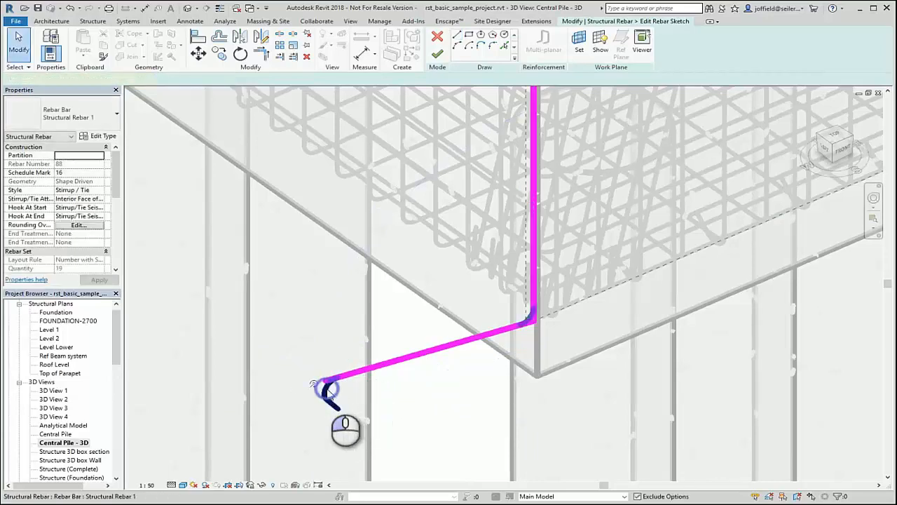
Flip the hook orientation at the new segment's free end, finish the rebar sketch and inspect the reshaped bars along the pile cap
left_click(313, 384)
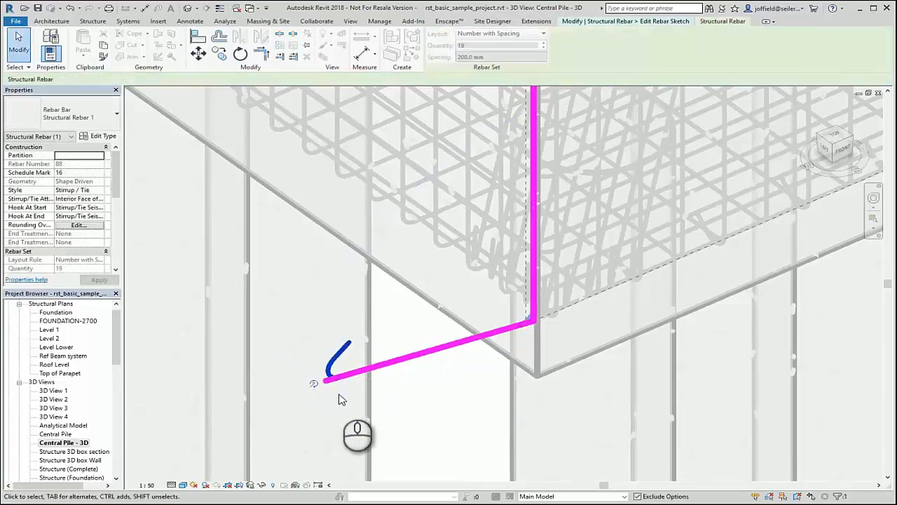
middle_click_drag(313, 384, 513, 444, "shift")
scroll(395, 403, "down", 4)
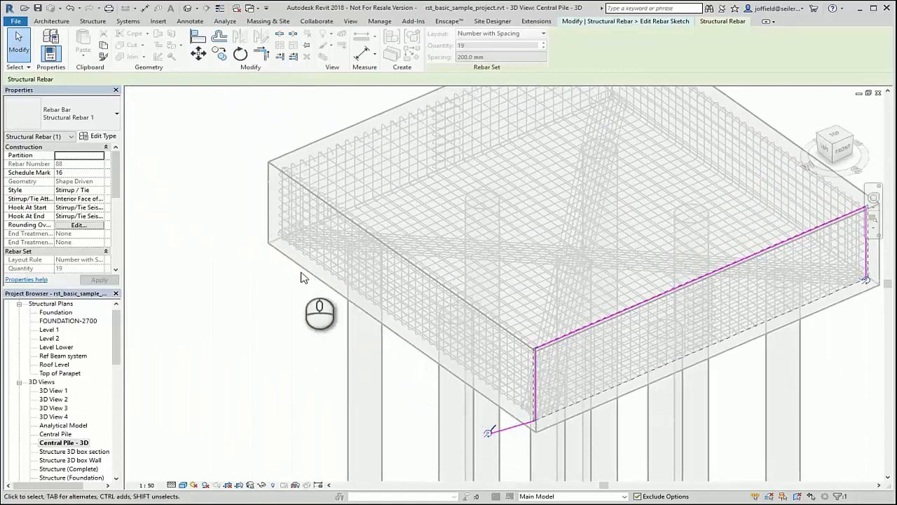
left_click(626, 21)
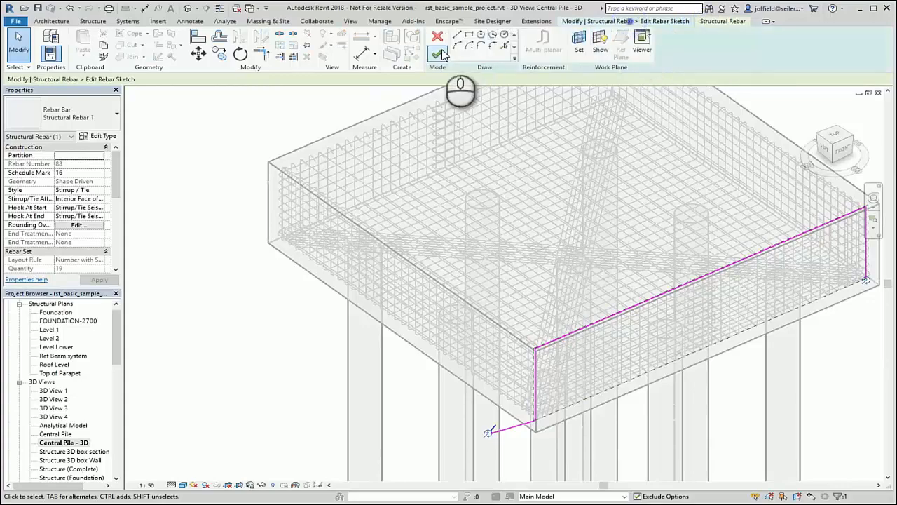
left_click(437, 56)
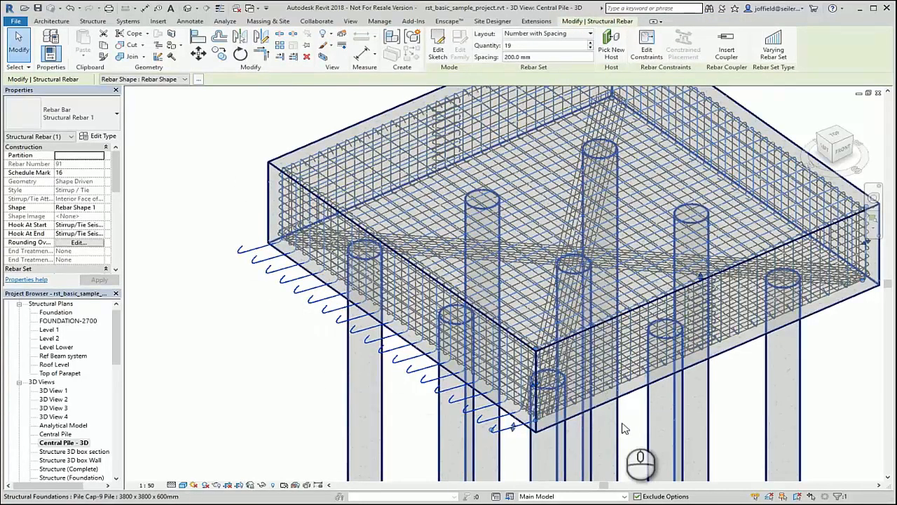
left_click(638, 419)
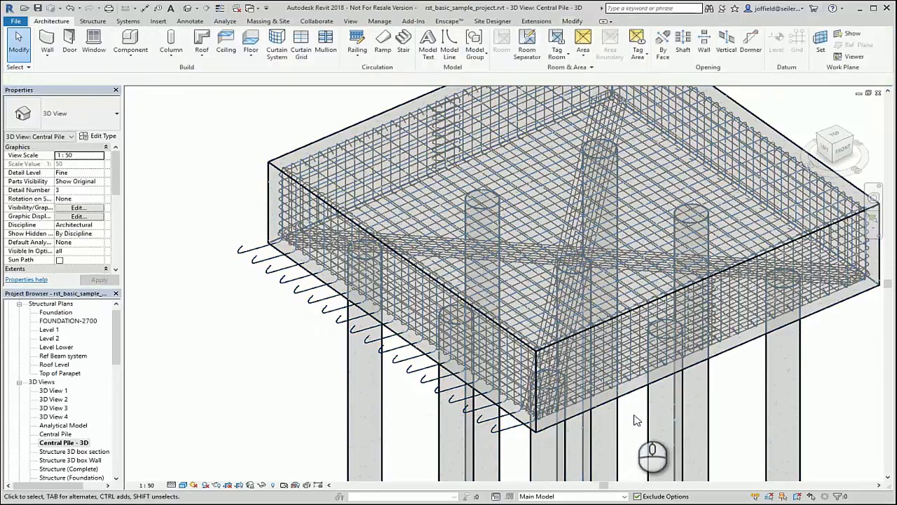
scroll(635, 420, "down", 4)
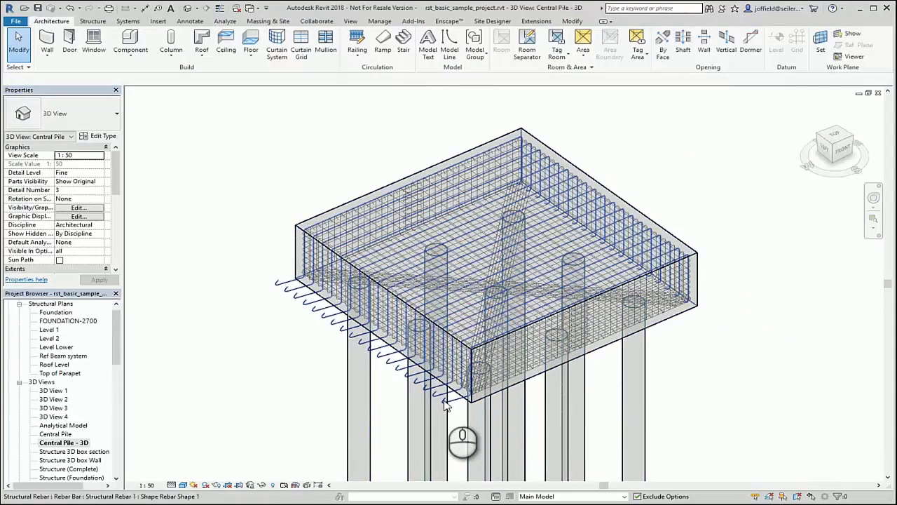
left_click(446, 405)
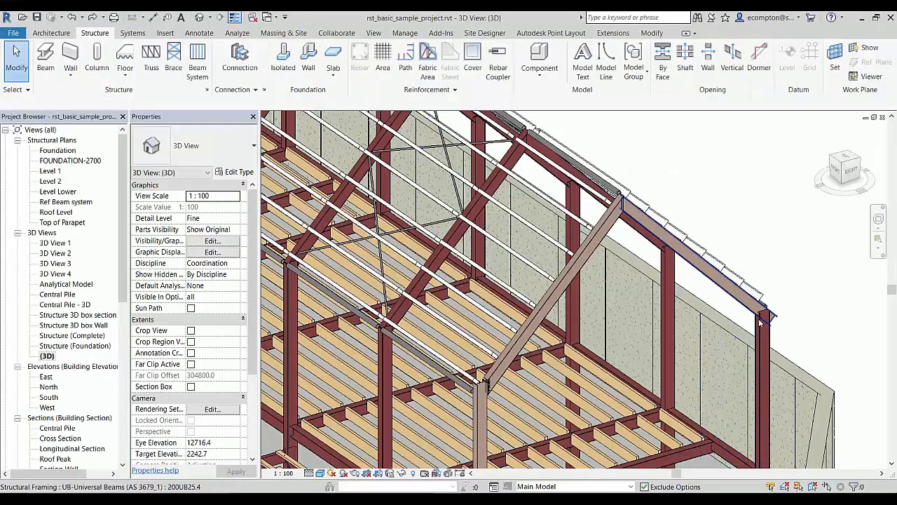
Create a structural connection between the sloped roof beam and the end column supporting it, using the Clip angle - Skewed type
scroll(760, 322, "up", 5)
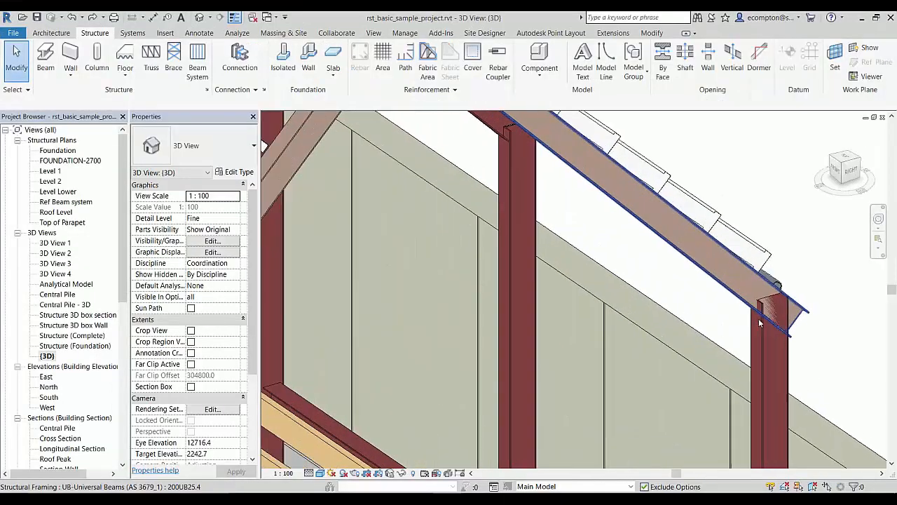
scroll(760, 323, "up", 2)
left_click(751, 324)
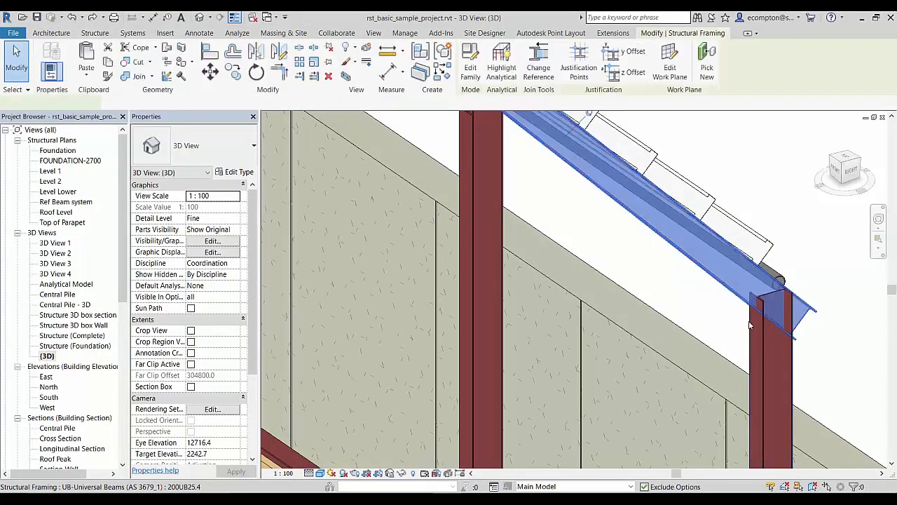
left_click(756, 326, "ctrl")
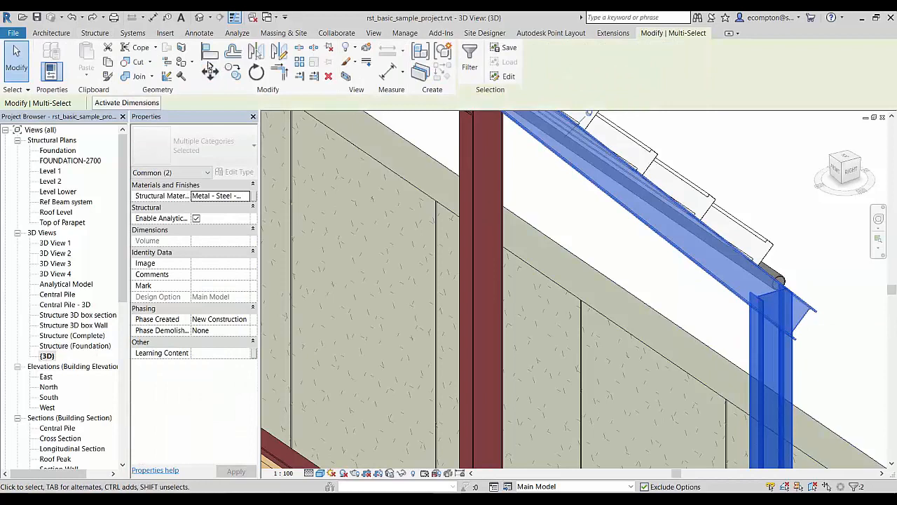
left_click(94, 33)
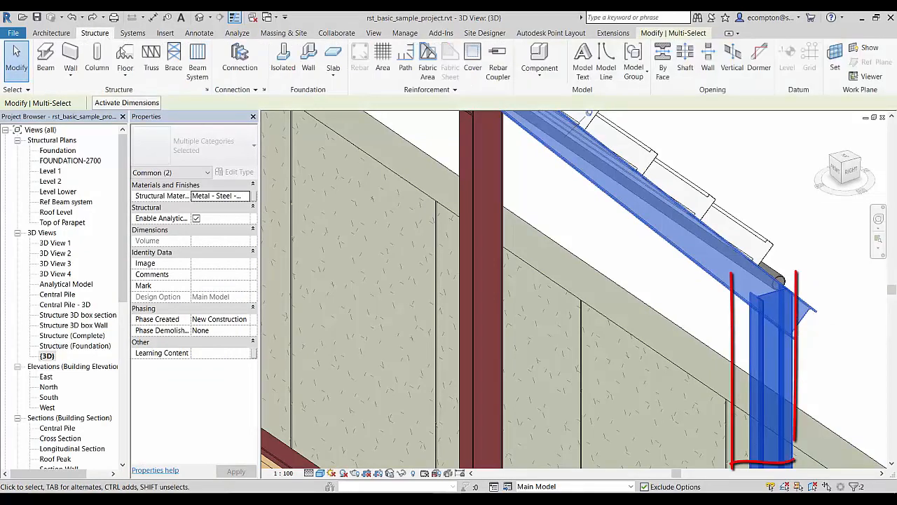
left_click(242, 59)
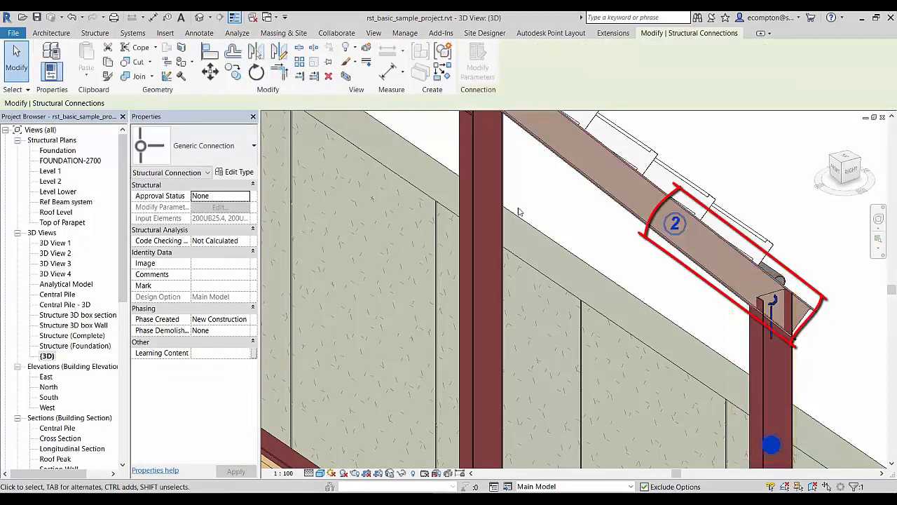
left_click(192, 158)
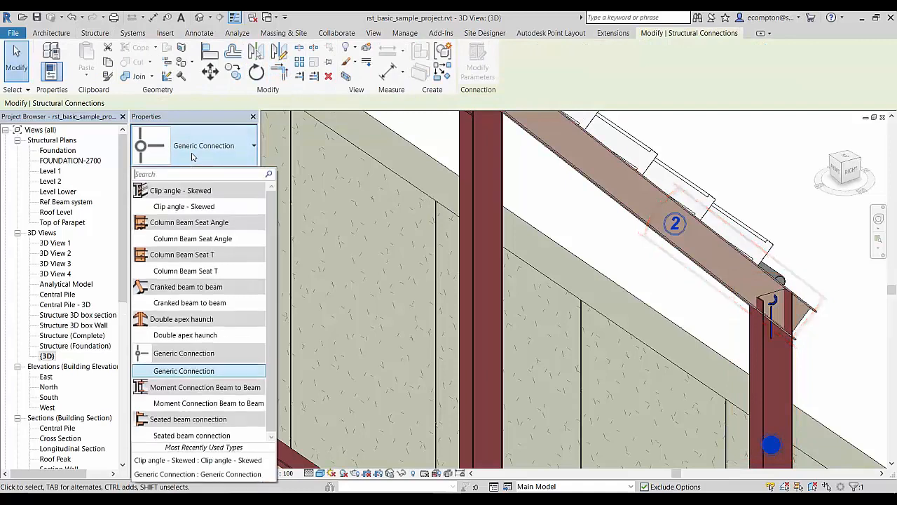
left_click(193, 210)
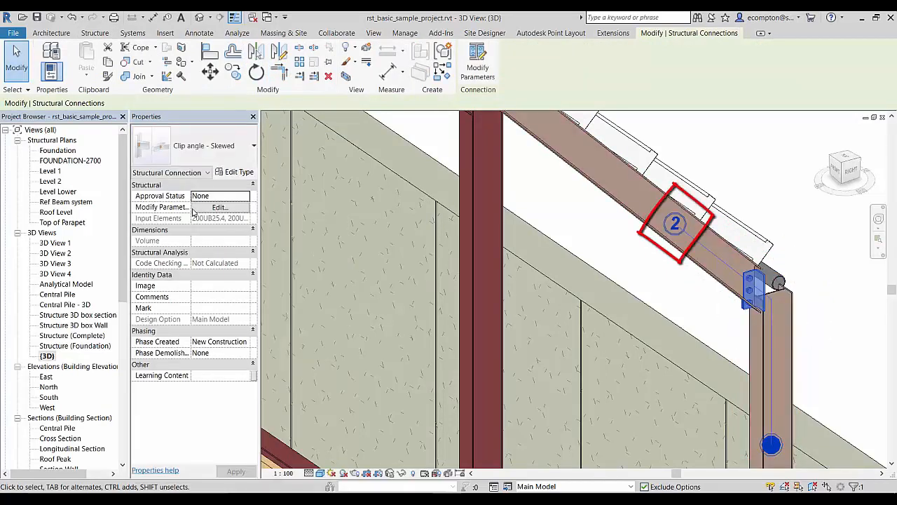
Modify the clip angle connection's parameters, setting the vertical bolts of Group 1 to 2 lines
left_click(791, 315)
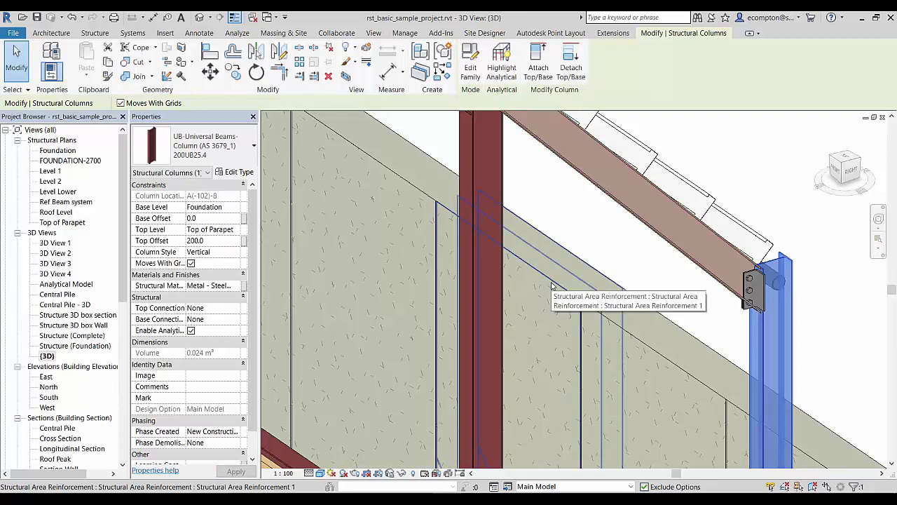
left_click(750, 287)
left_click(479, 66)
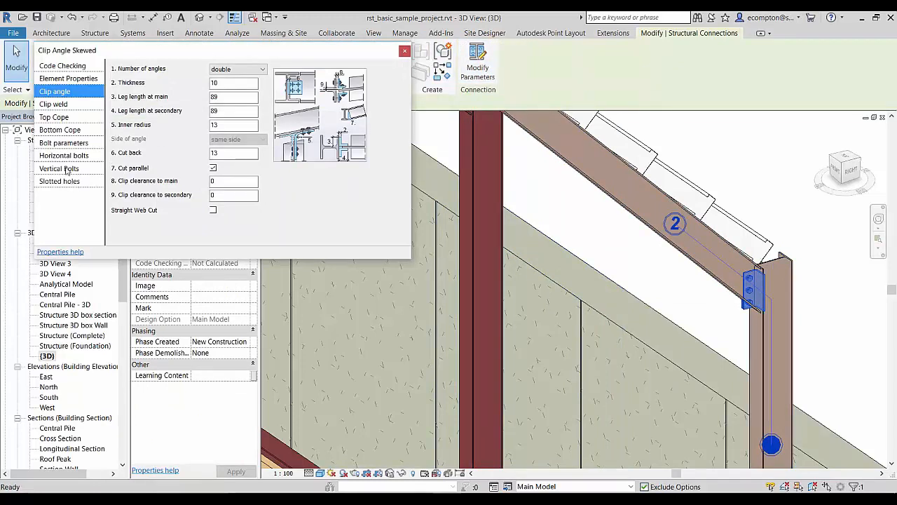
left_click(62, 169)
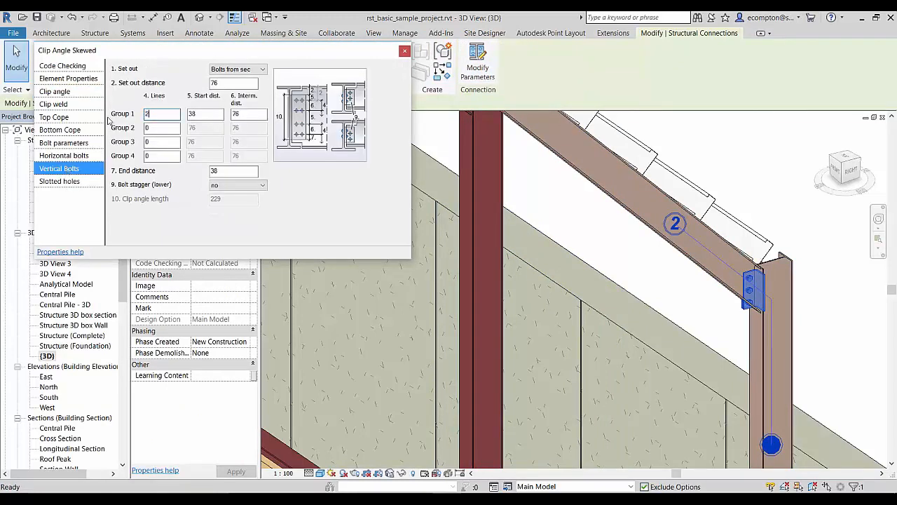
type("2")
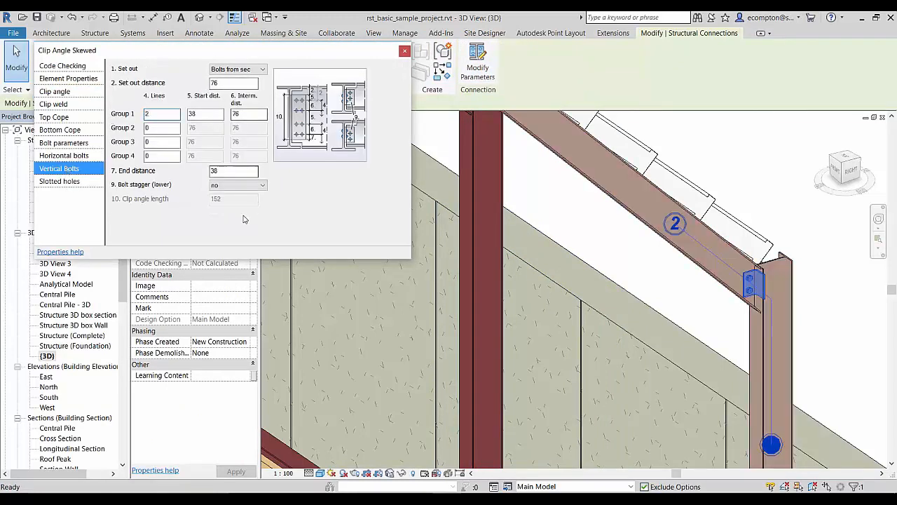
left_click(405, 52)
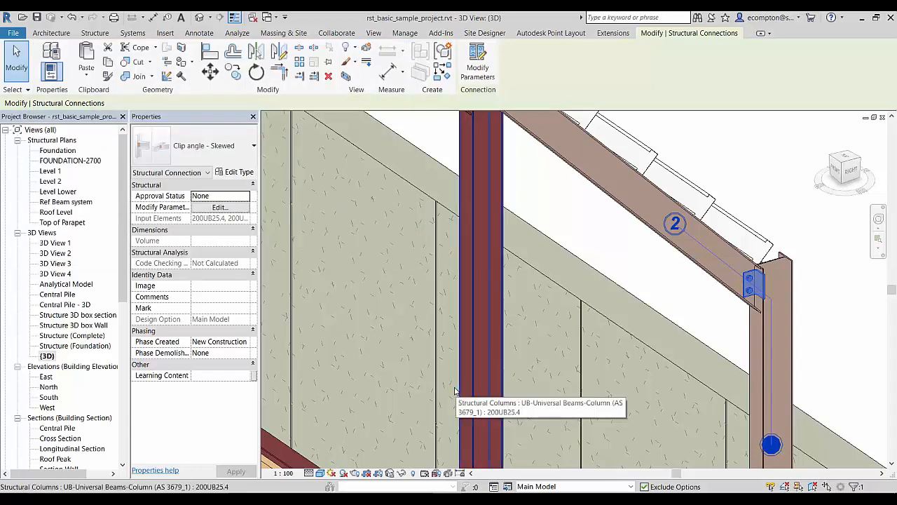
left_click(711, 327)
Open the Structural Connection Settings and review the available connections in the Purlins & Cold rolled and Miscellaneous groups
scroll(711, 326, "down", 5)
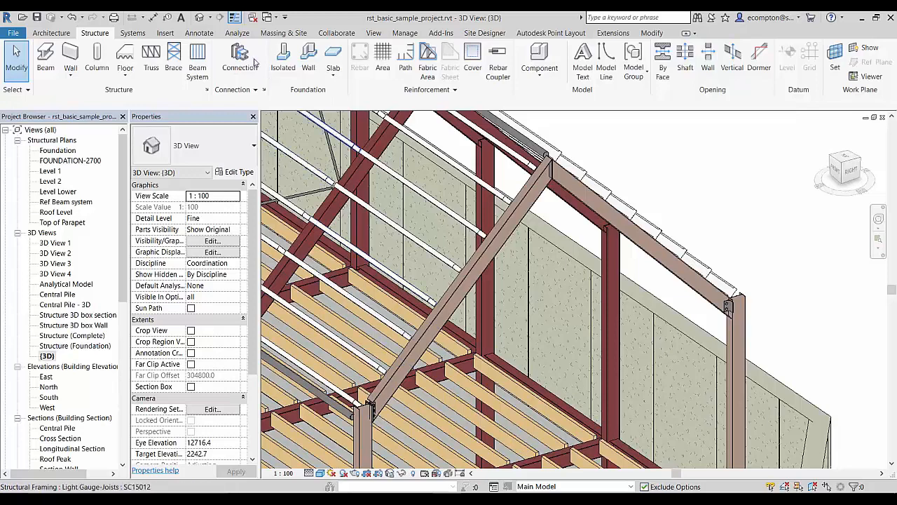
left_click(264, 91)
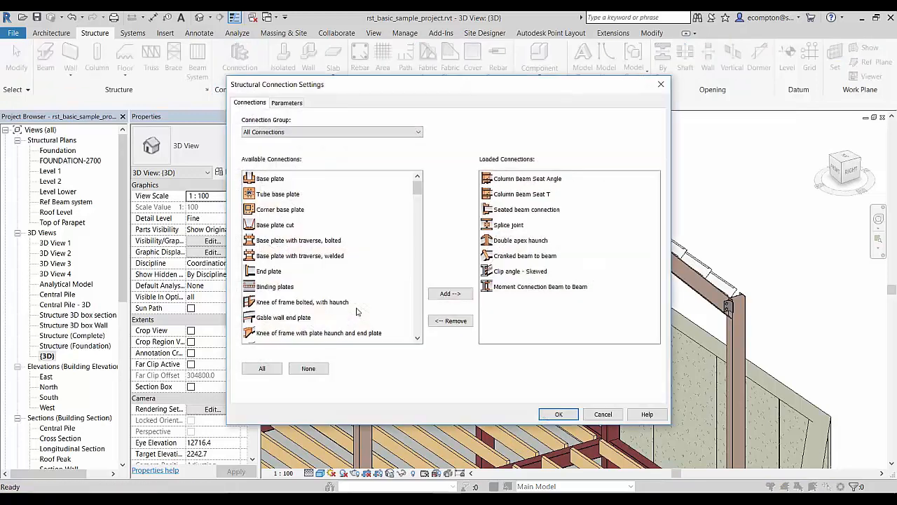
left_click(290, 133)
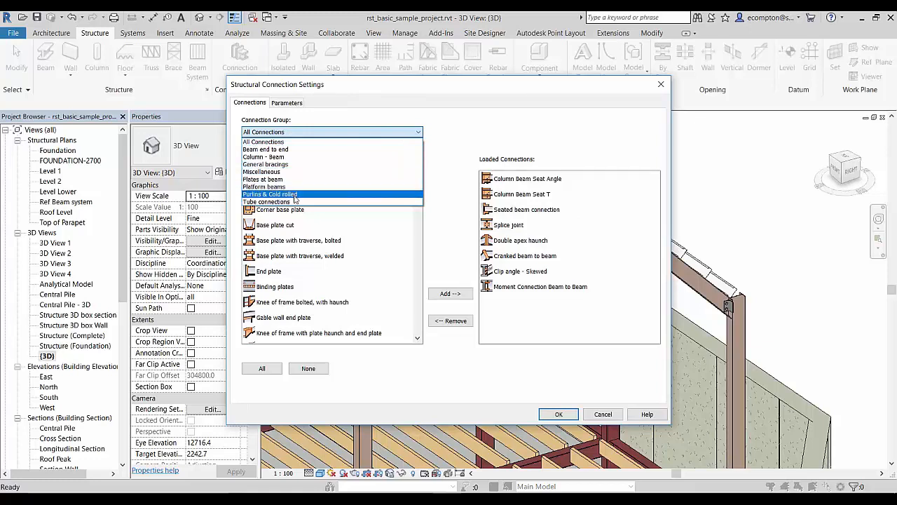
left_click(295, 195)
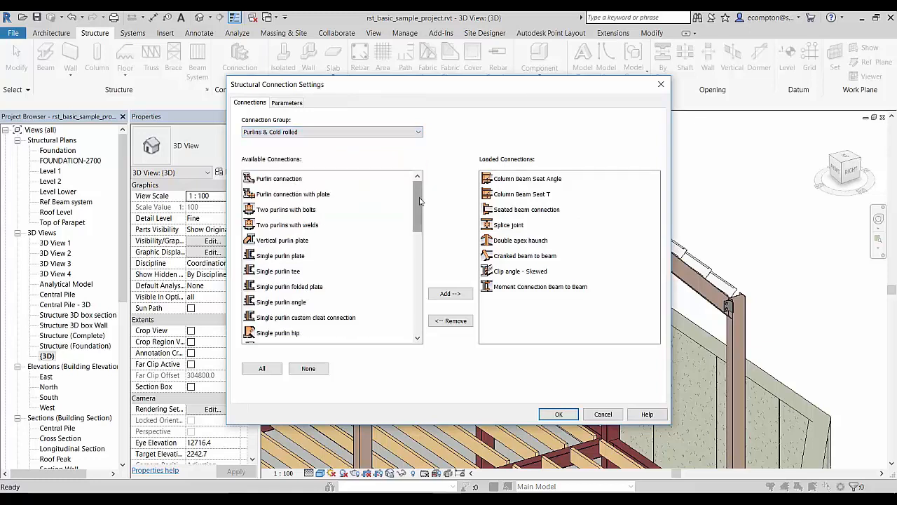
left_click_drag(420, 195, 396, 198)
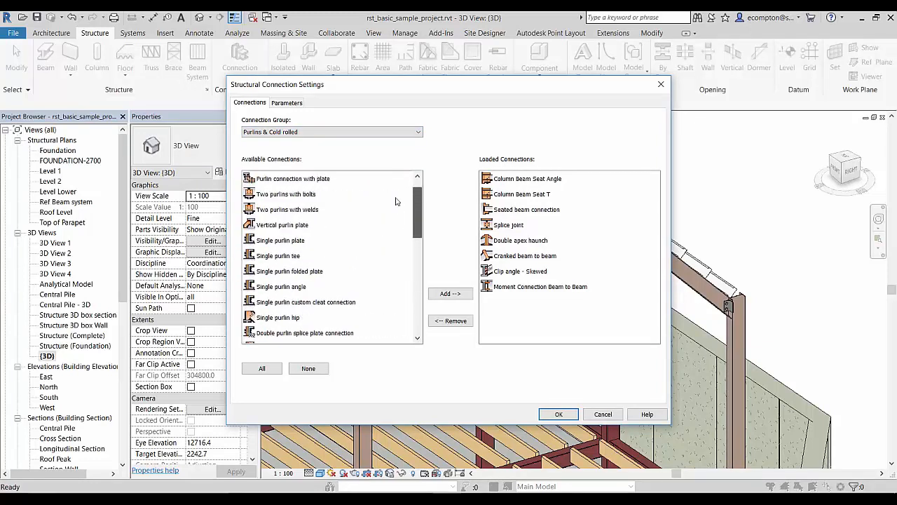
scroll(356, 172, "up", 1)
left_click(320, 132)
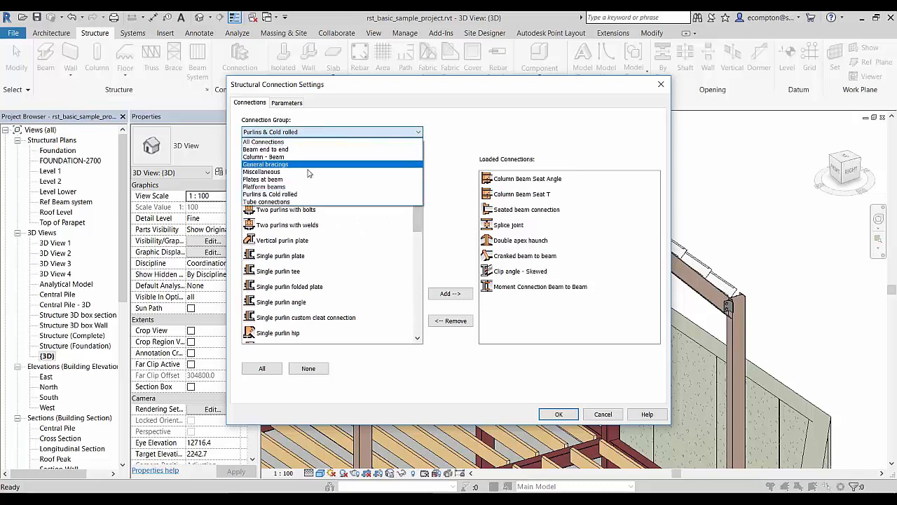
left_click(309, 172)
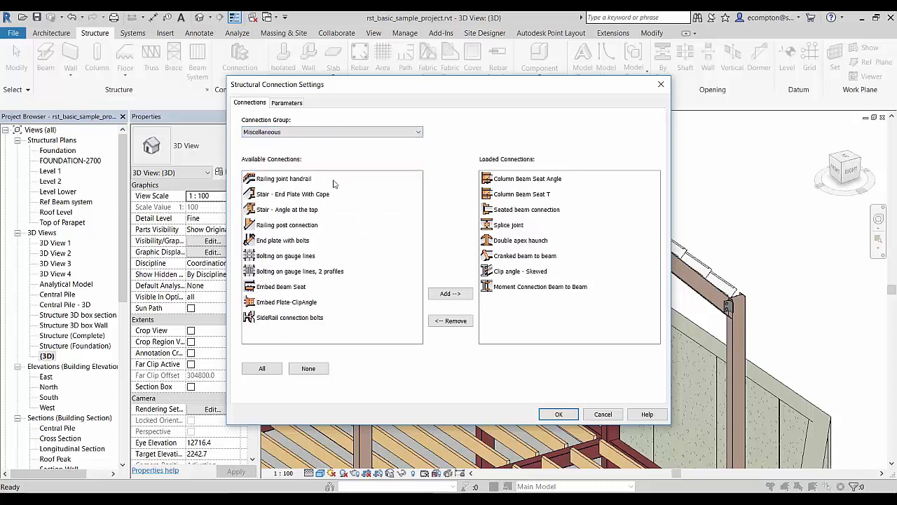
List all connections again, load SideRail connection bolts into the project and accept the settings
left_click(324, 139)
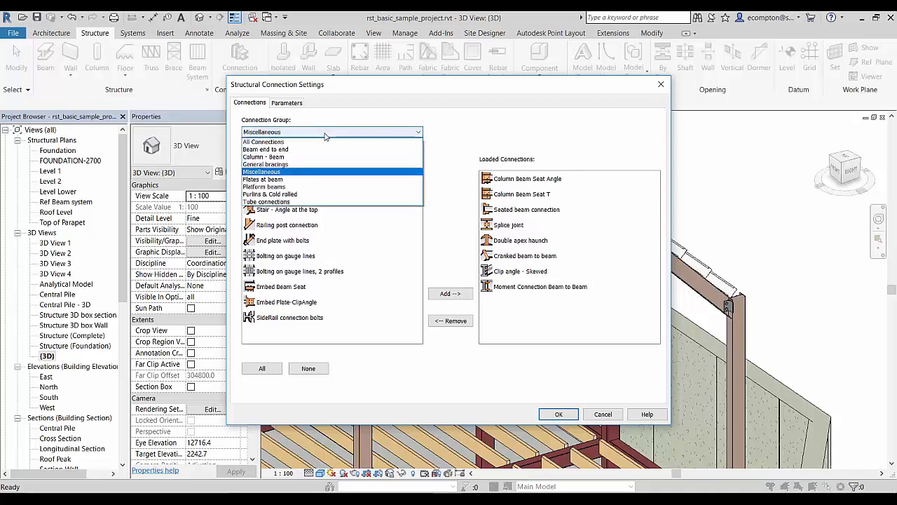
left_click(325, 145)
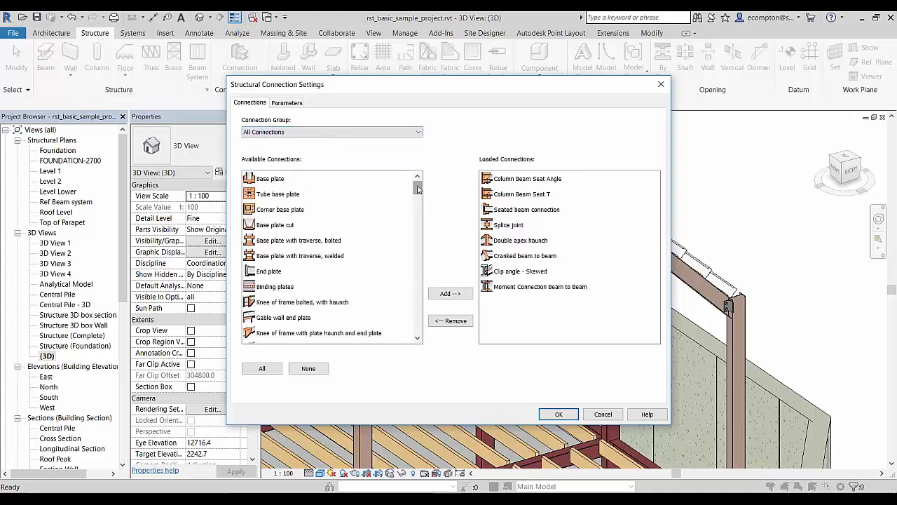
left_click_drag(418, 188, 415, 334)
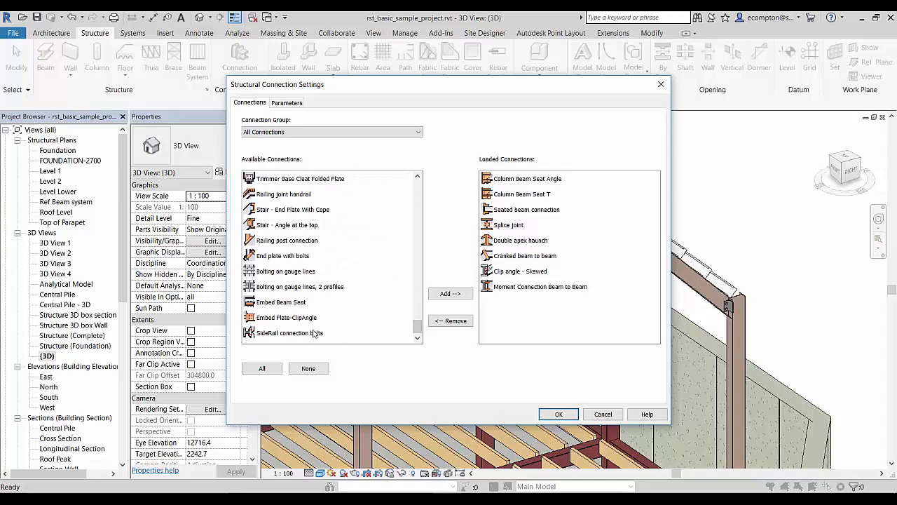
left_click(322, 332)
left_click(437, 297)
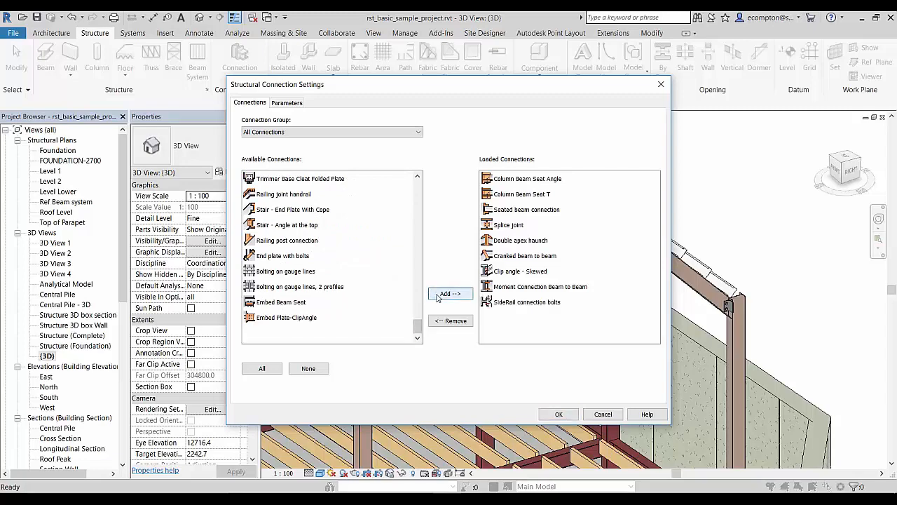
left_click(558, 414)
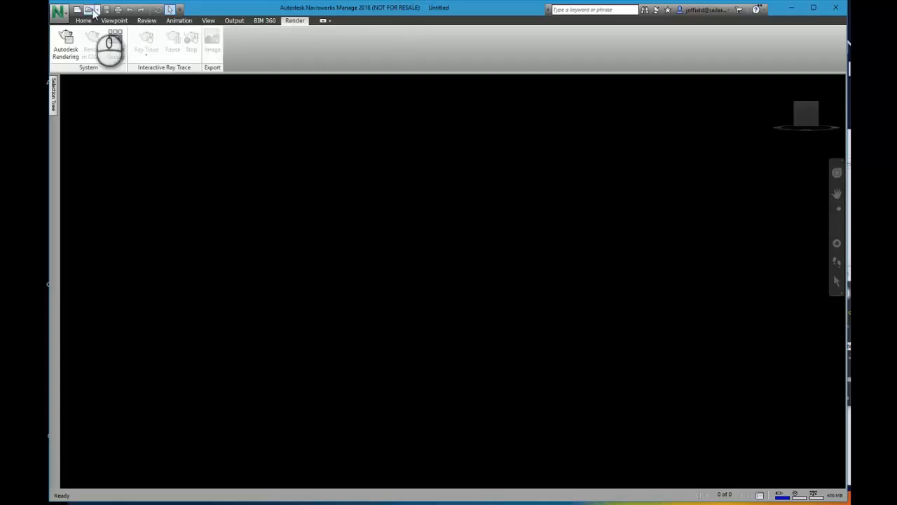
In Navisworks Manage, open the model central.nwd from the bathcity folder
left_click(86, 21)
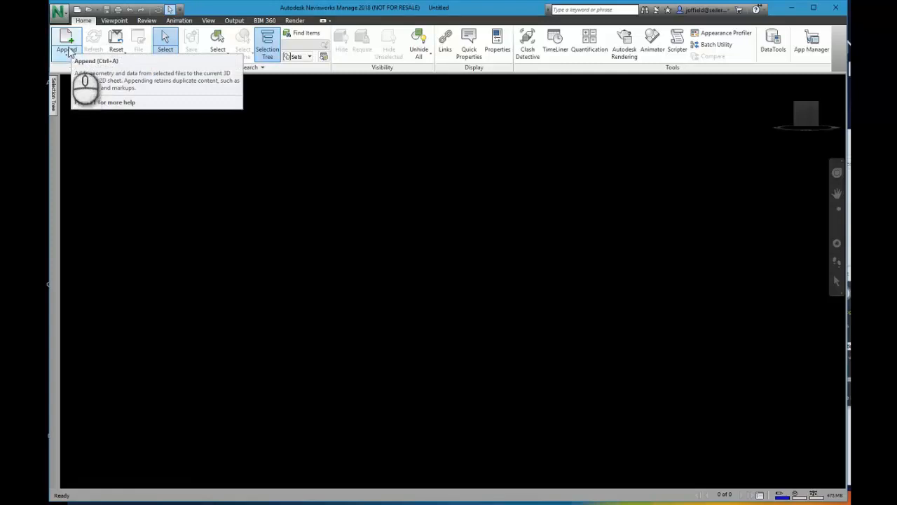
left_click(85, 11)
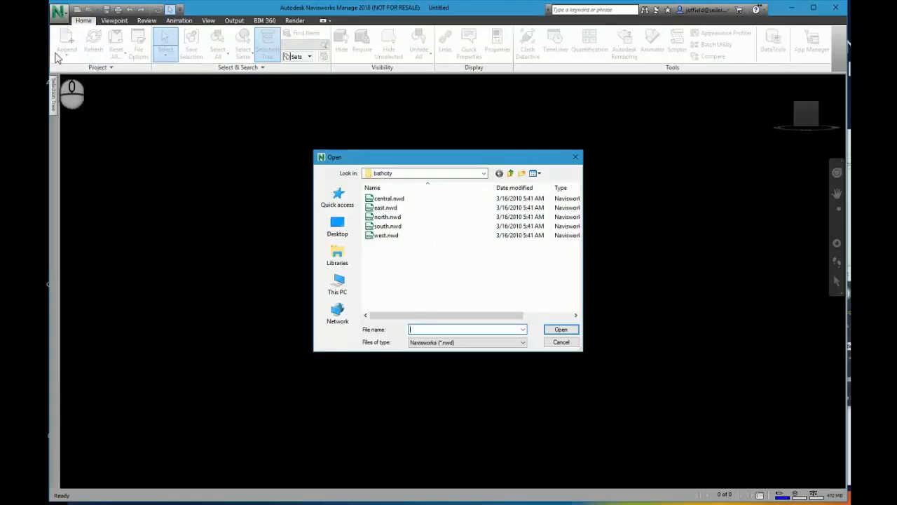
left_click(389, 198)
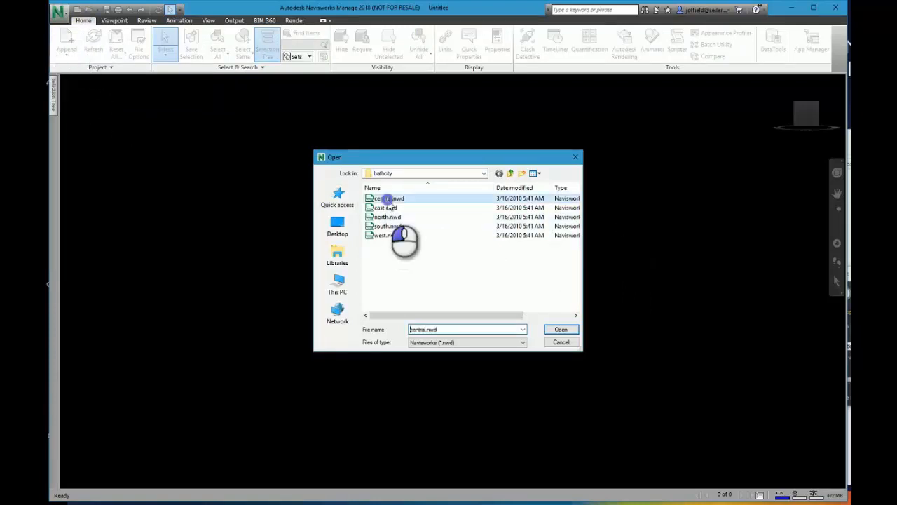
left_click(561, 330)
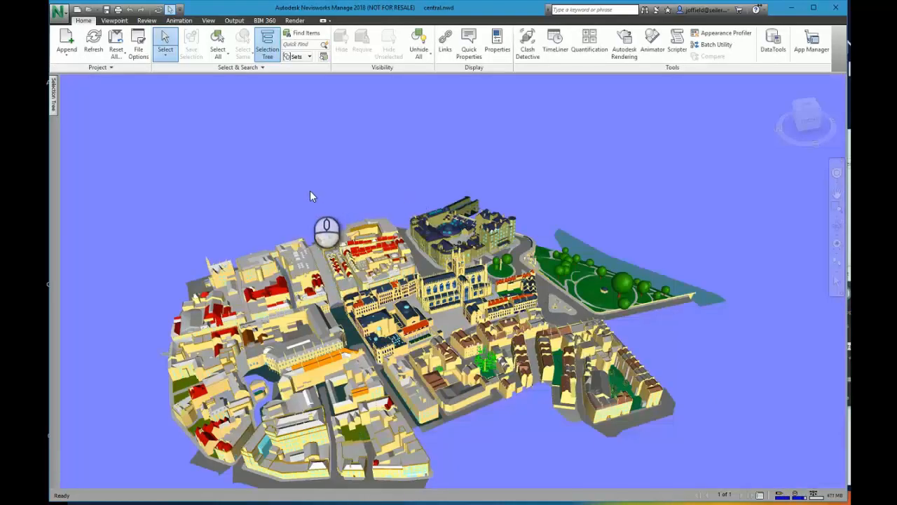
Append east.nwd, north.nwd, south.nwd and west.nwd to the open central city model
left_click(68, 49)
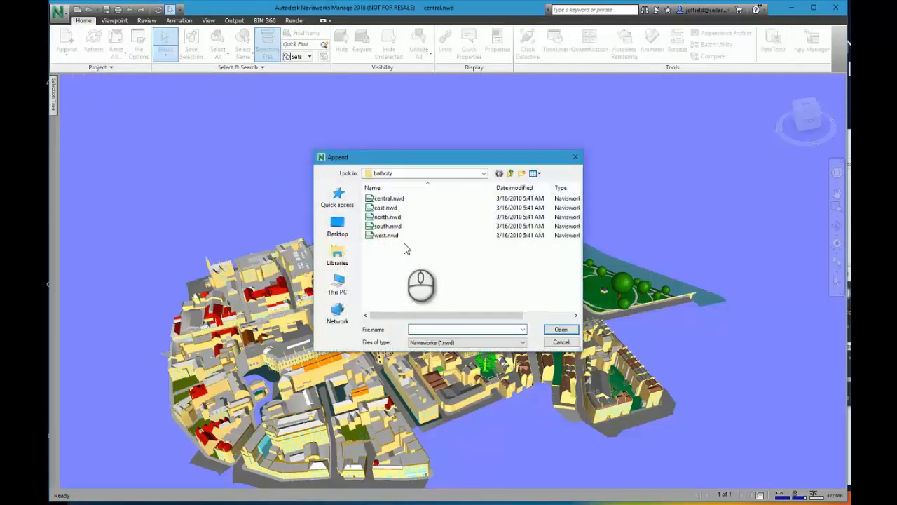
left_click_drag(406, 227, 386, 211)
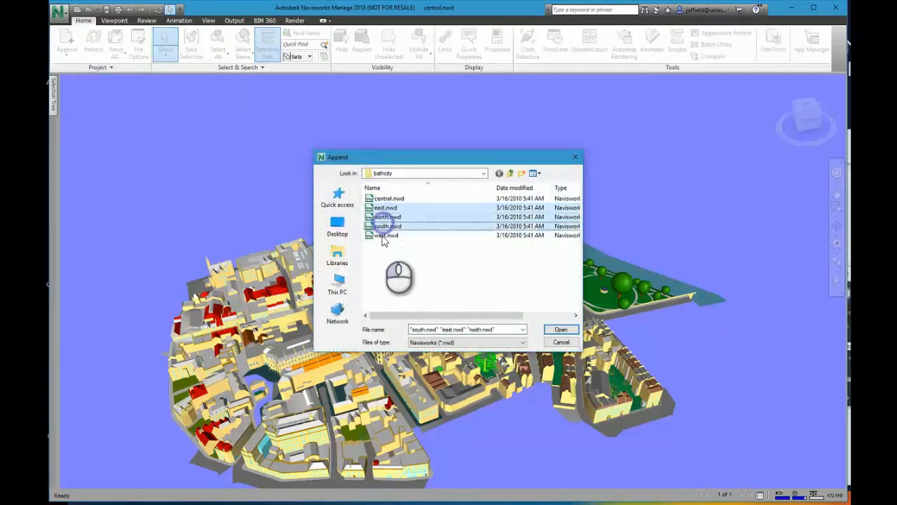
left_click(384, 236, "ctrl")
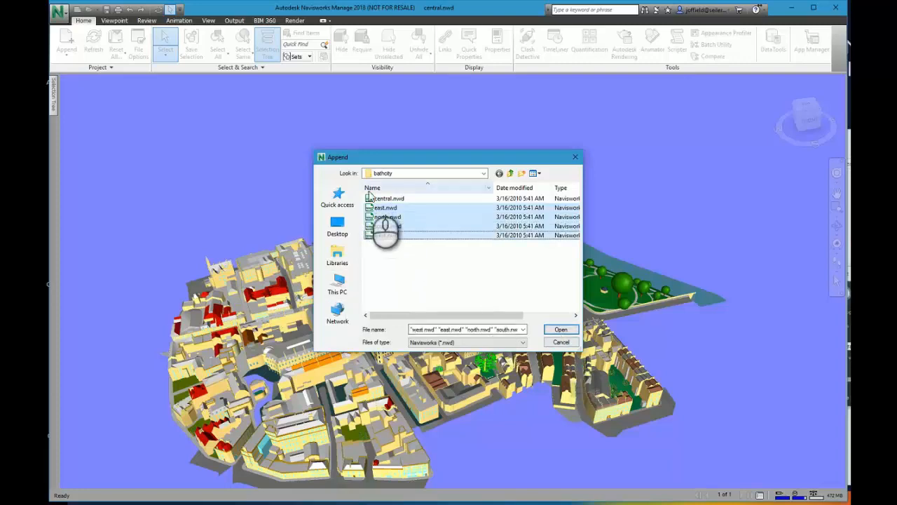
left_click(561, 330)
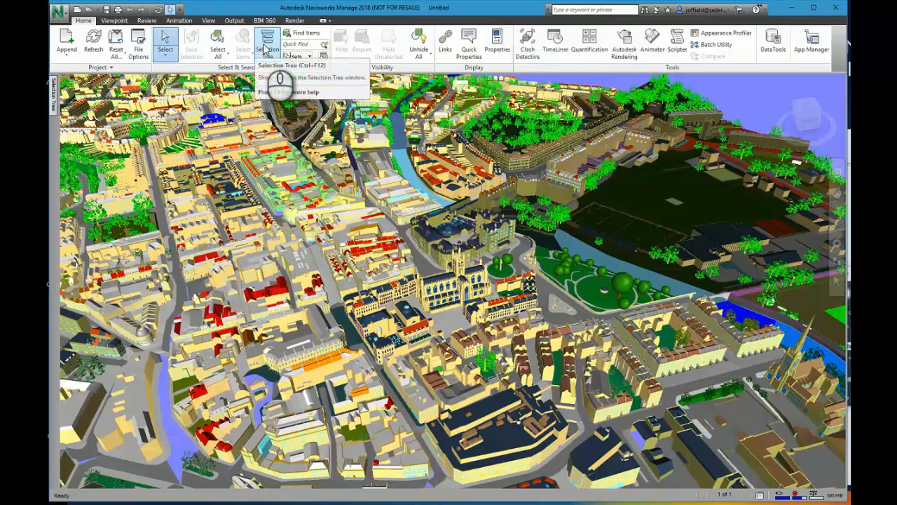
Show the Selection Tree and expand central.nwd and east.nwd to examine their source files
left_click(54, 101)
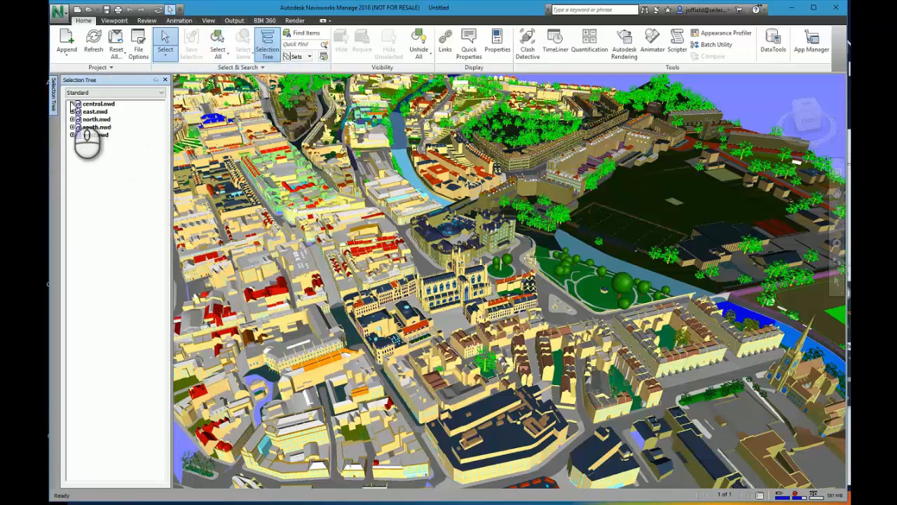
left_click(71, 104)
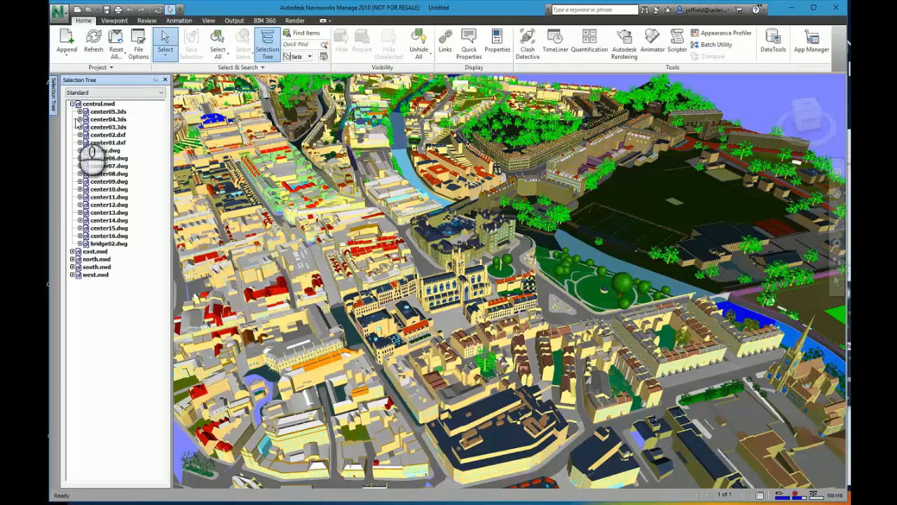
left_click(72, 251)
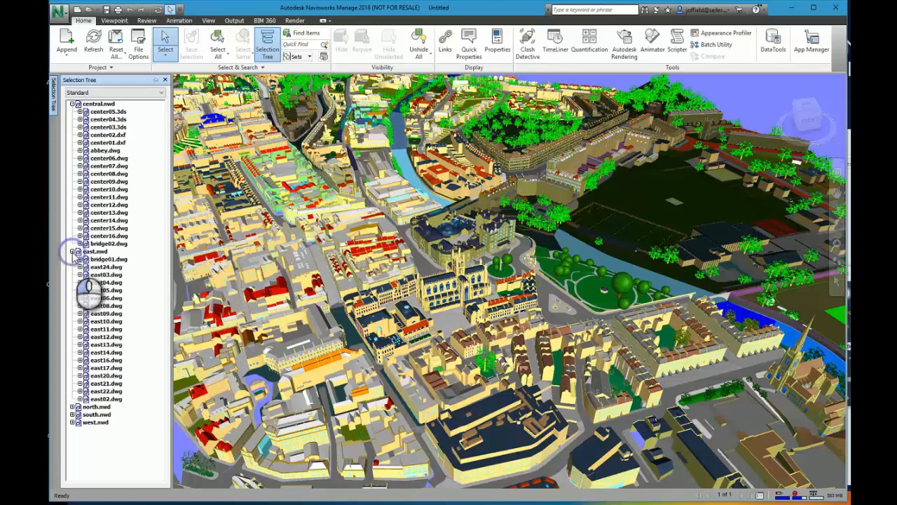
Expand north.nwd in the Selection Tree and look through its source drawings
left_click(72, 406)
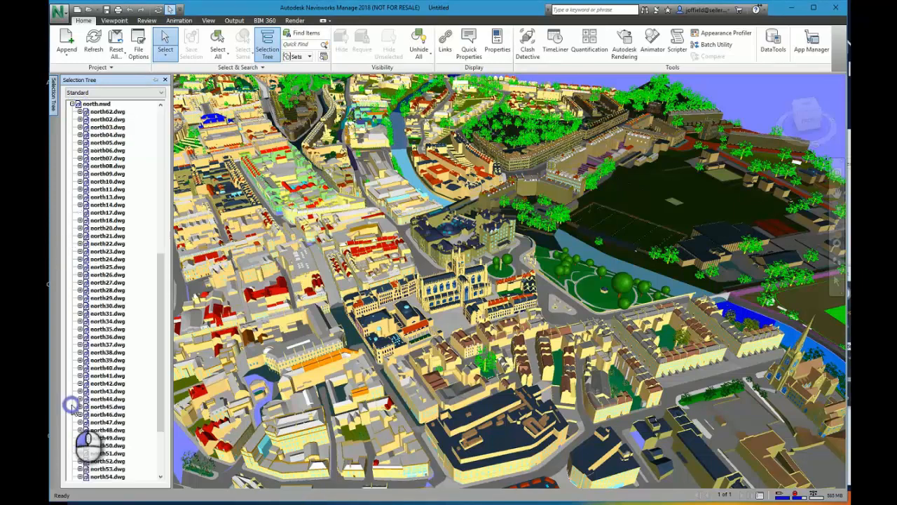
scroll(100, 395, "down", 6)
scroll(100, 395, "up", 6)
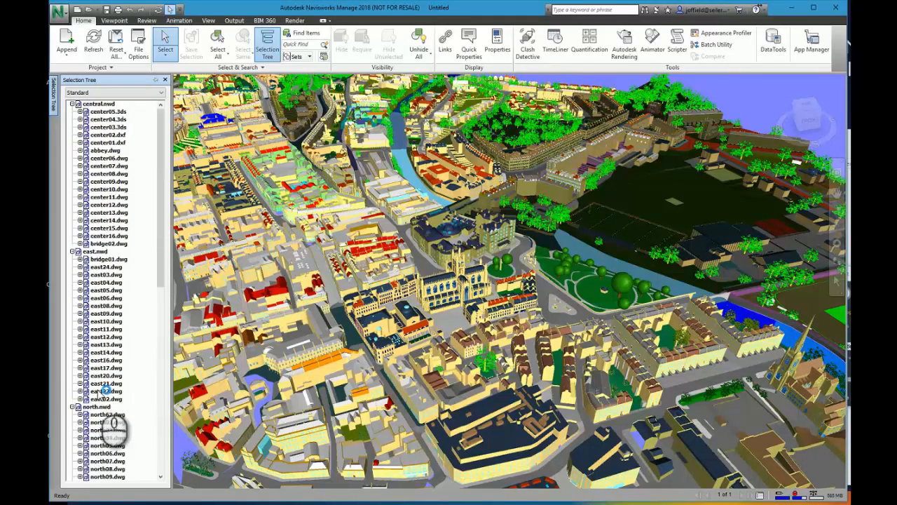
scroll(105, 391, "down", 15)
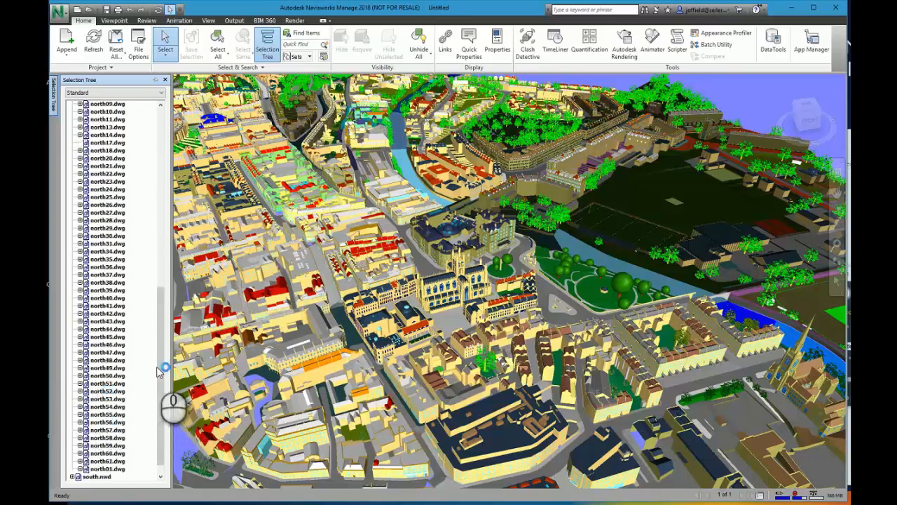
left_click_drag(158, 370, 158, 169)
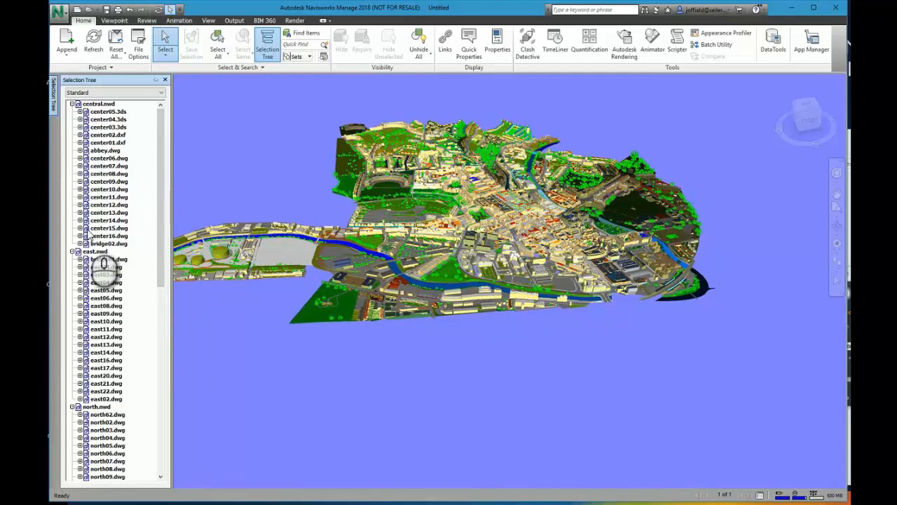
Examine the combined city model from an overall view down to the building blocks around its centre
key("alt")
left_click(459, 214)
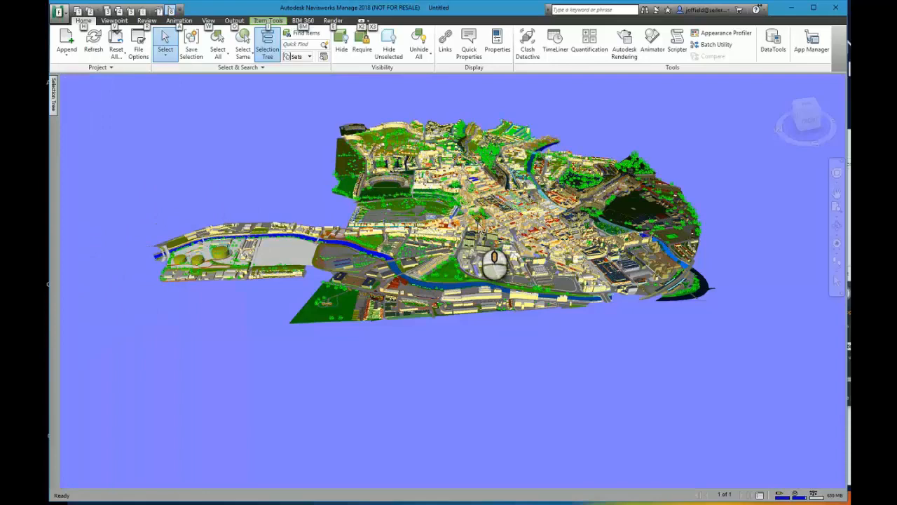
middle_click_drag(480, 228, 431, 340)
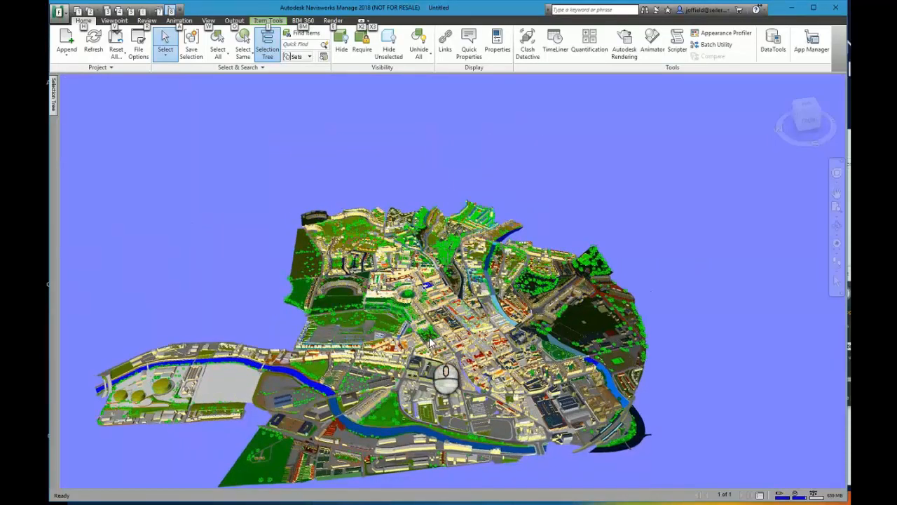
scroll(430, 341, "up", 5)
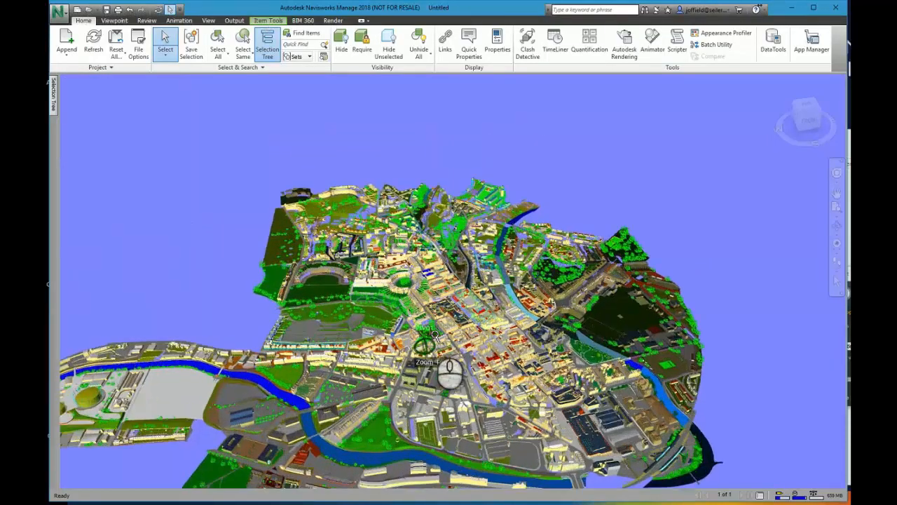
scroll(435, 335, "up", 2)
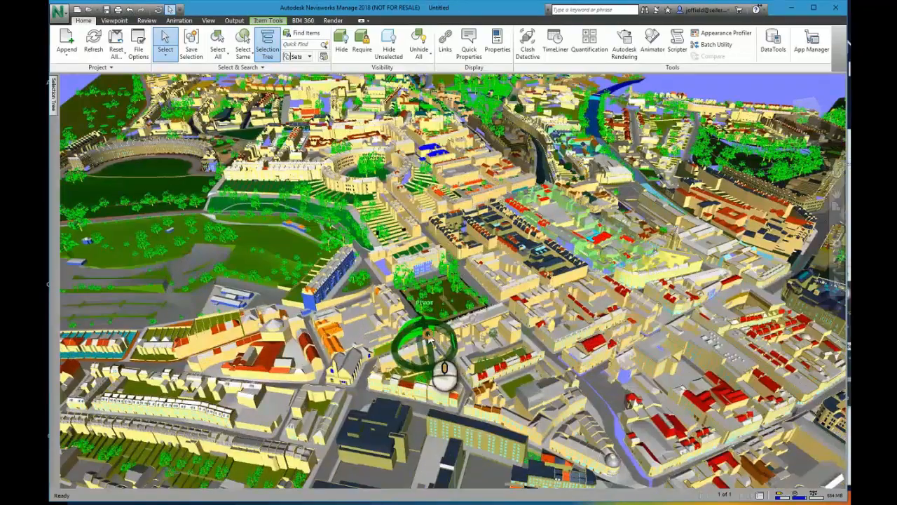
scroll(554, 252, "up", 3)
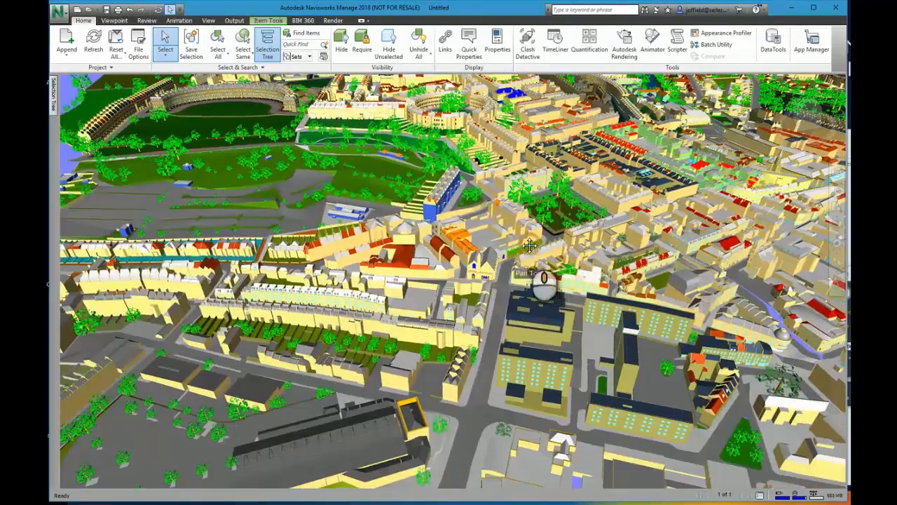
mouse_move(530, 245)
middle_mouse_down()
mouse_move(494, 241)
mouse_move(512, 258)
mouse_move(539, 251)
middle_mouse_up()
scroll(539, 251, "down", 5)
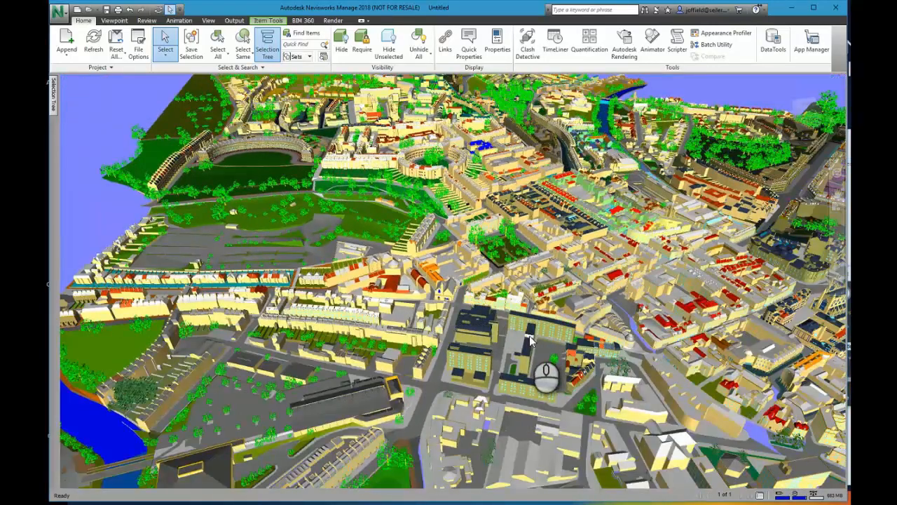
middle_click_drag(542, 350, 496, 319, "shift")
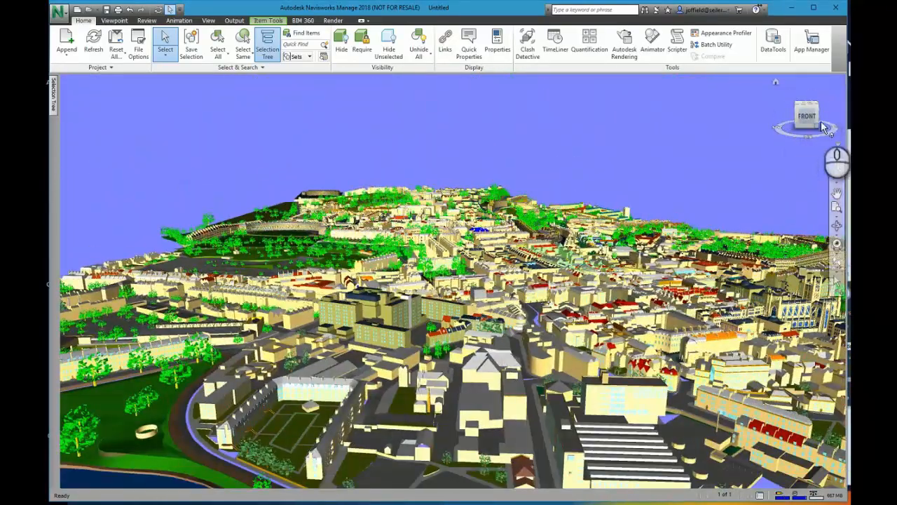
Return to the Home view and set up a low-angle view of the abbey, riverside gardens and hills behind
left_click(802, 115)
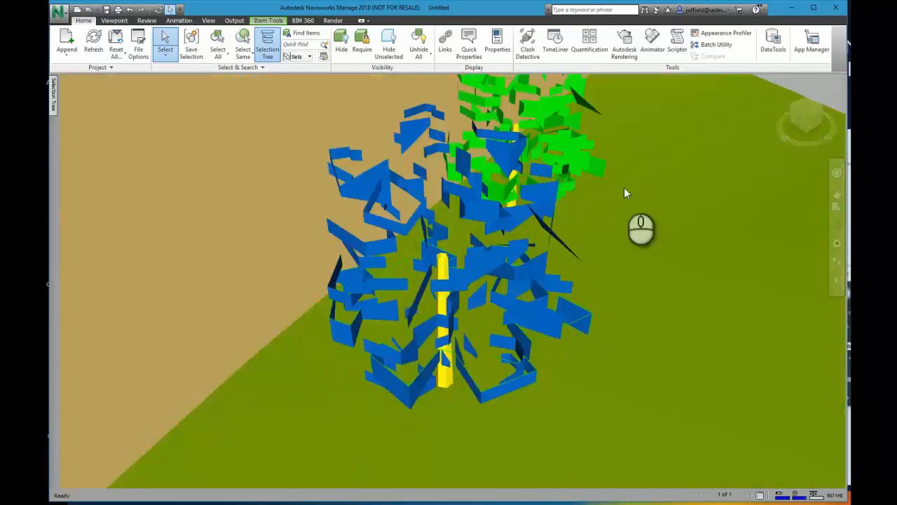
left_click(775, 83)
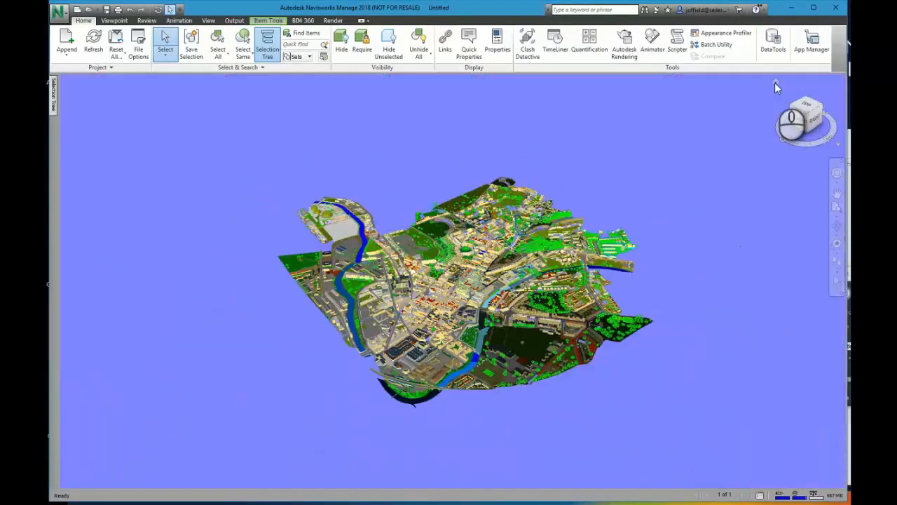
scroll(487, 275, "up", 3)
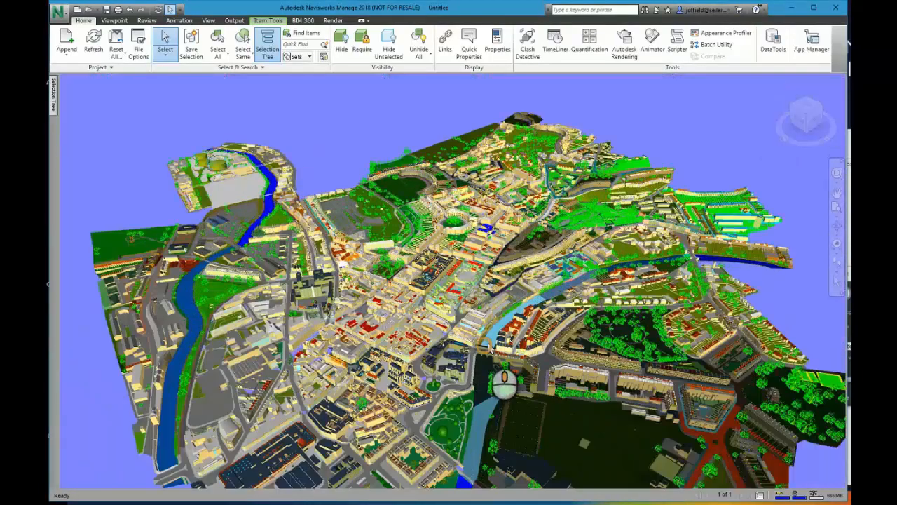
middle_click_drag(494, 312, 497, 313, "shift")
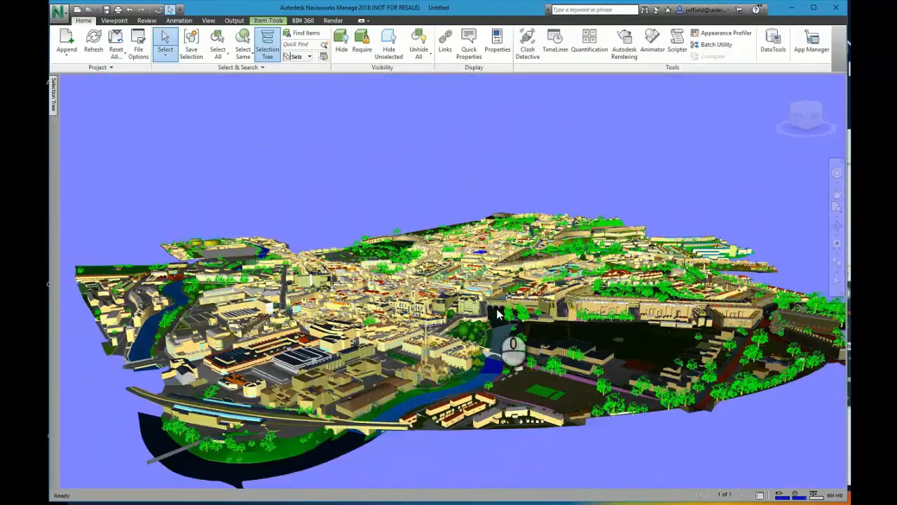
scroll(515, 317, "up", 3)
scroll(517, 322, "up", 2)
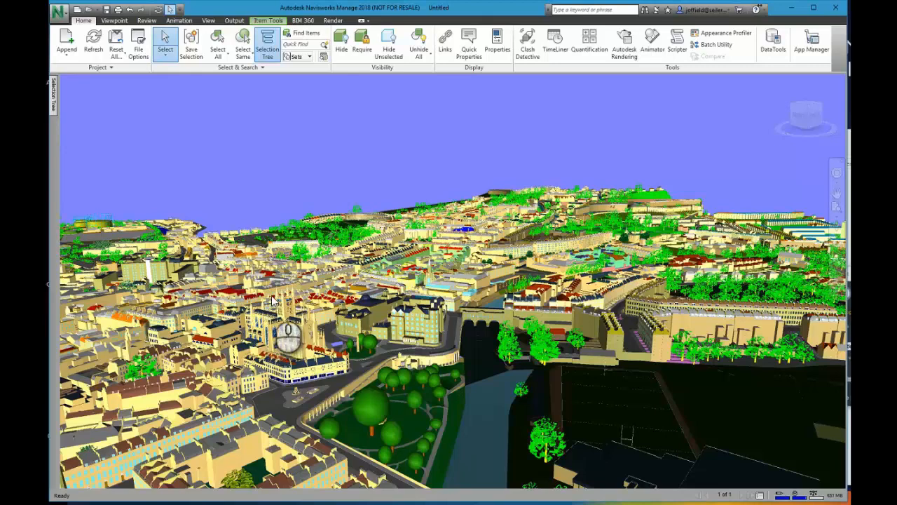
Start an interactive Ray Trace at Low Quality and frame the abbey in the rendered city view
left_click(335, 21)
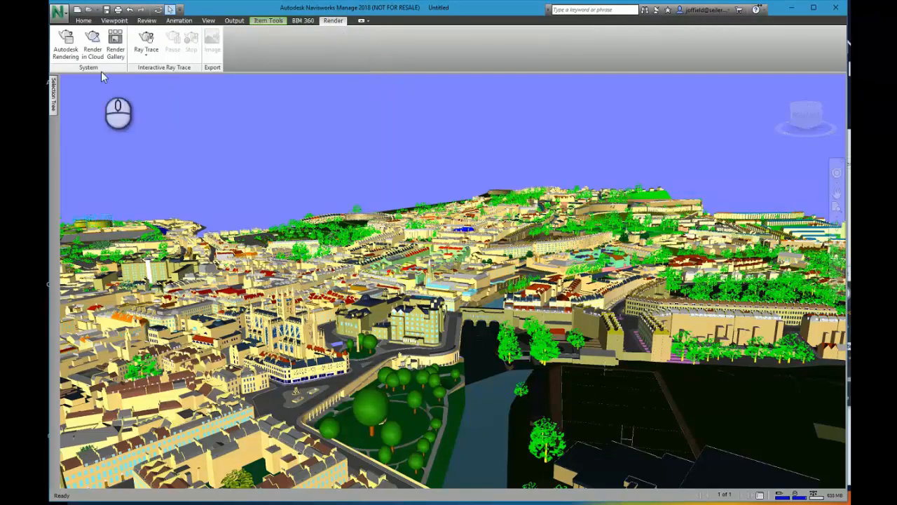
left_click(146, 53)
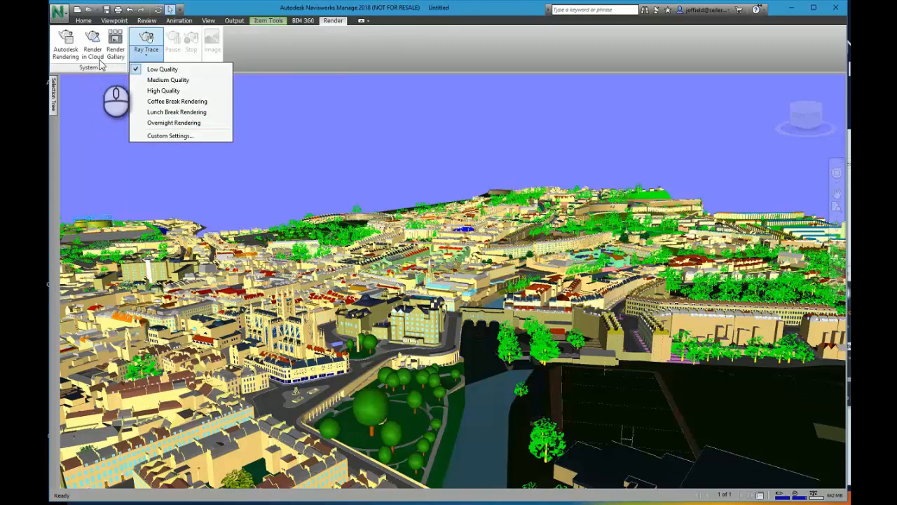
left_click(146, 38)
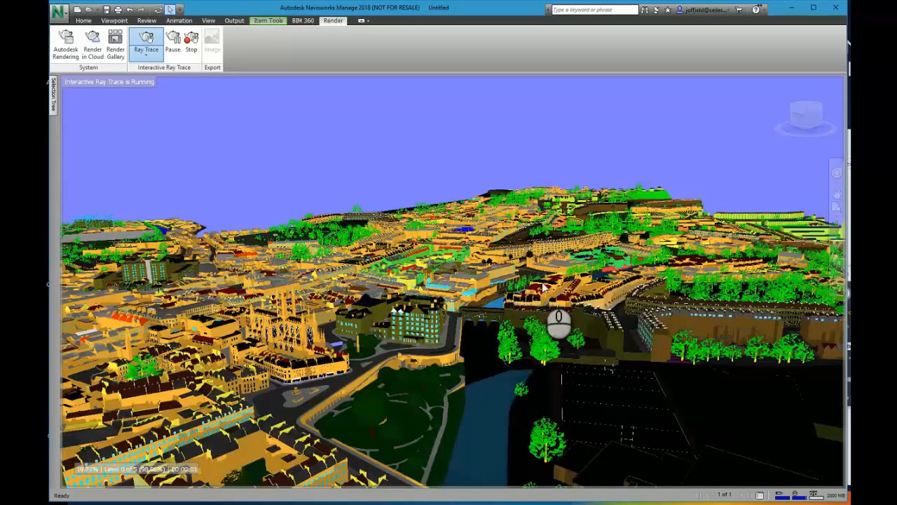
scroll(464, 300, "up", 1)
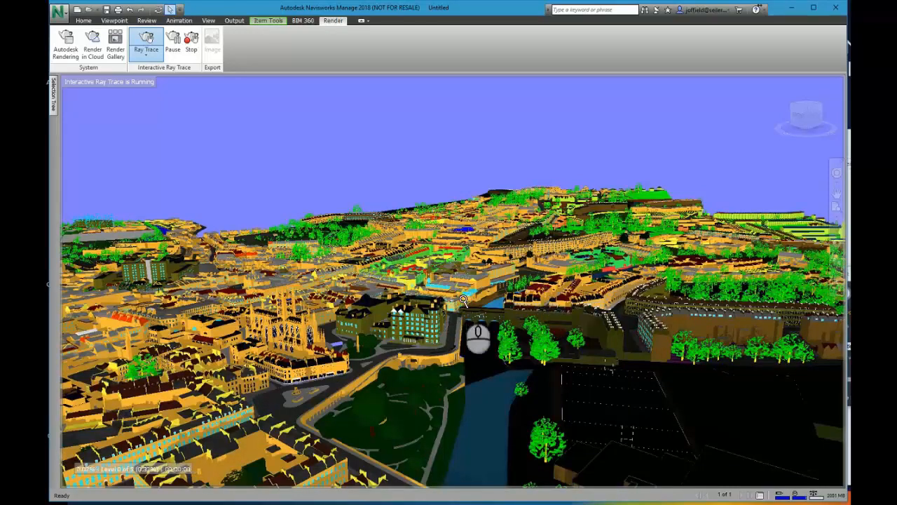
scroll(464, 300, "up", 1)
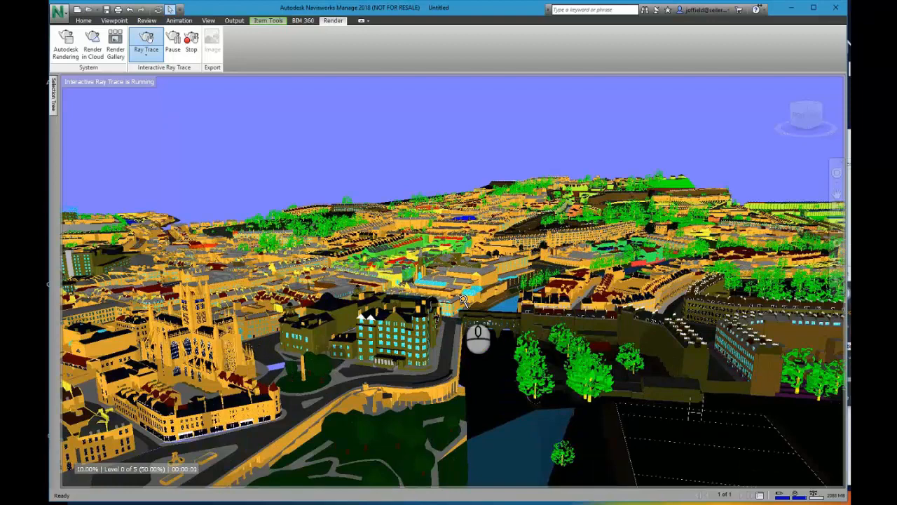
scroll(463, 300, "up", 1)
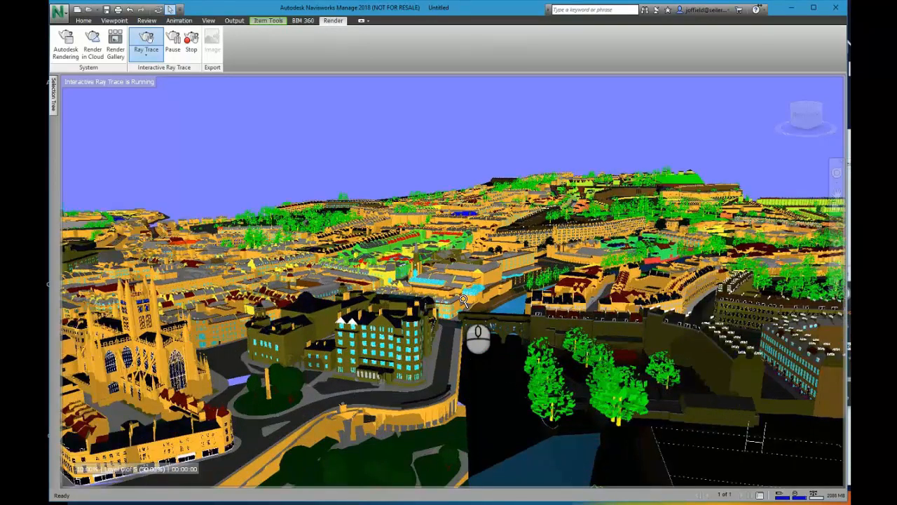
middle_click_drag(381, 276, 473, 275, "shift")
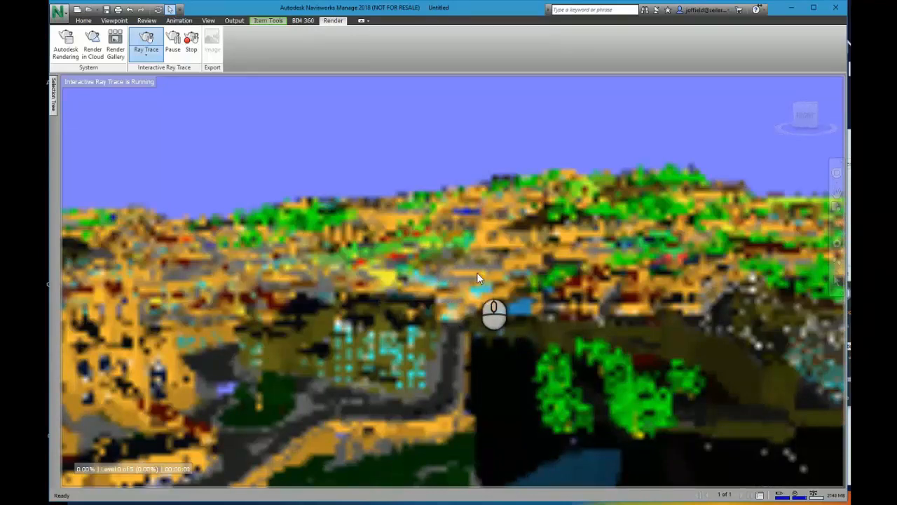
scroll(476, 272, "up", 5)
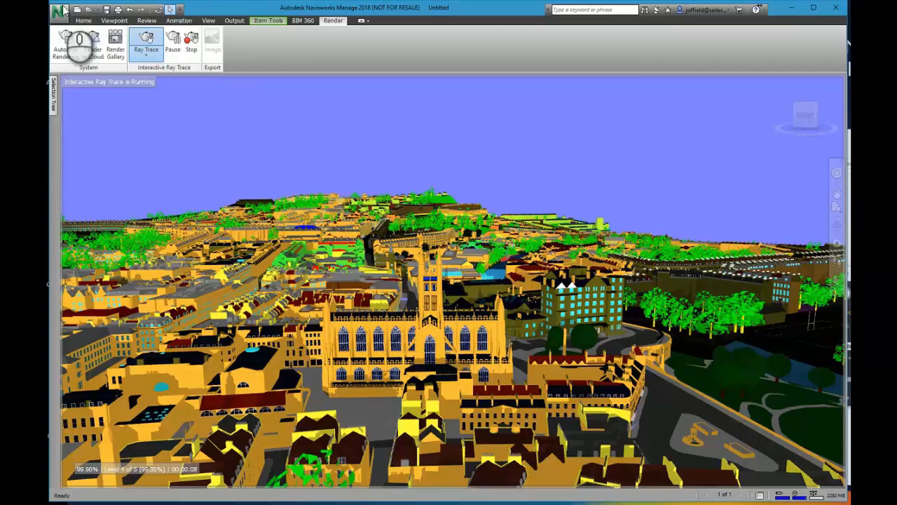
Stop the interactive ray trace and return to the normal shaded model display
left_click(84, 20)
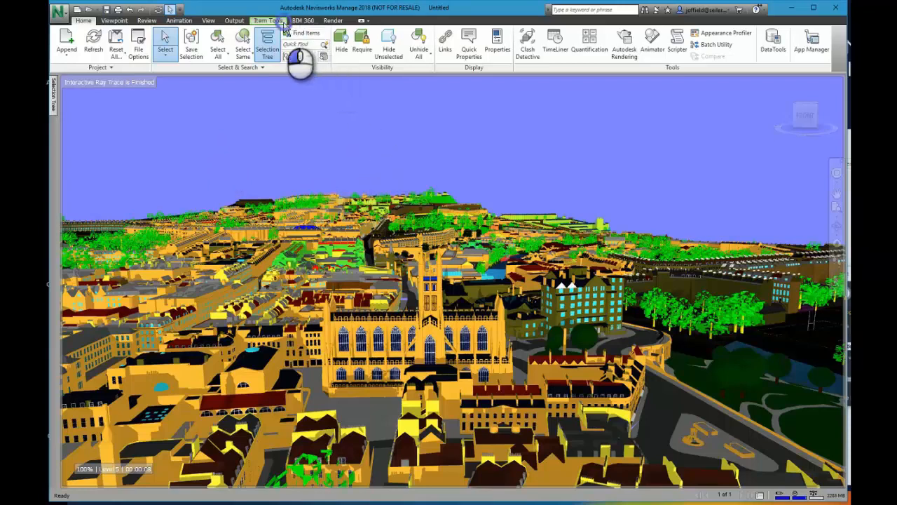
left_click(333, 20)
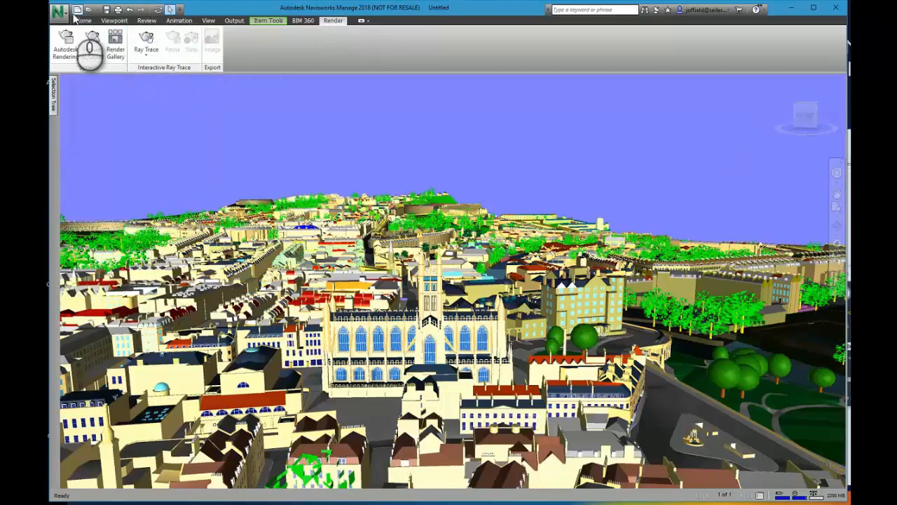
left_click(81, 21)
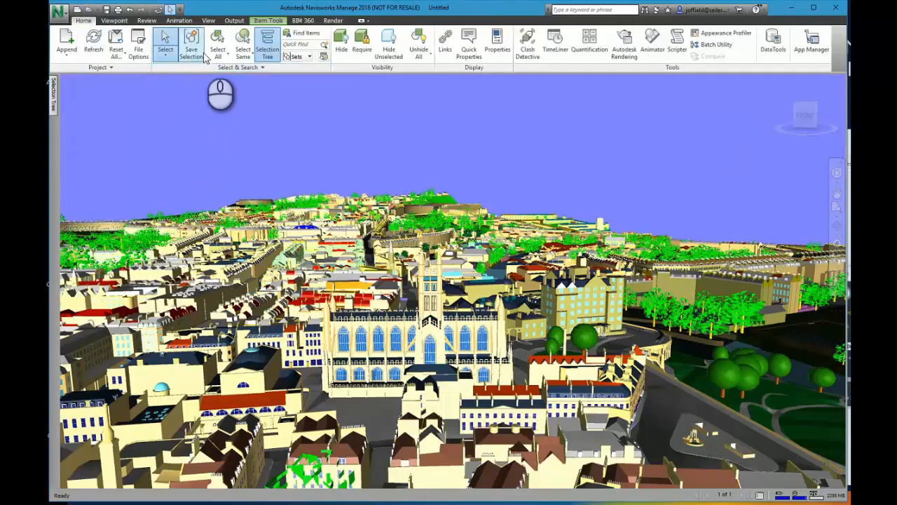
Select south.nwd in the Selection Tree and collapse the west09.dwg branch under west.nwd
left_click(51, 102)
scroll(138, 244, "up", 5)
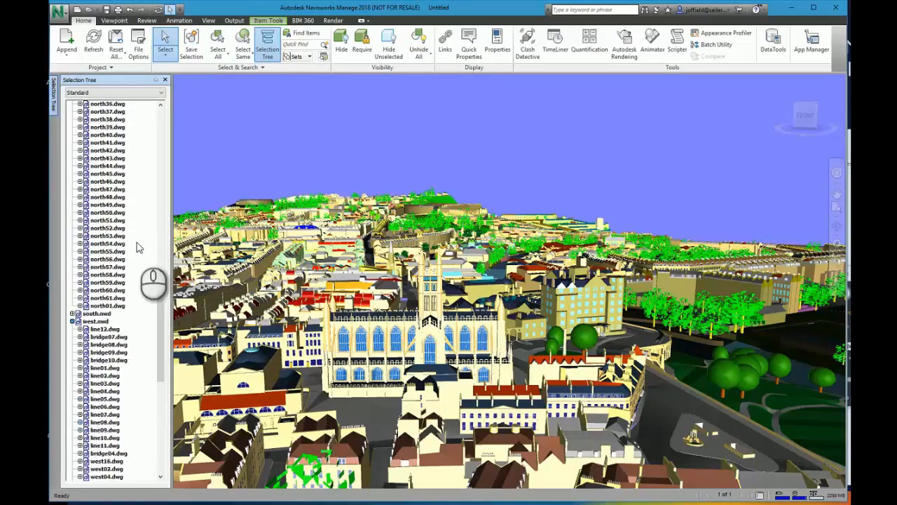
left_click(96, 313)
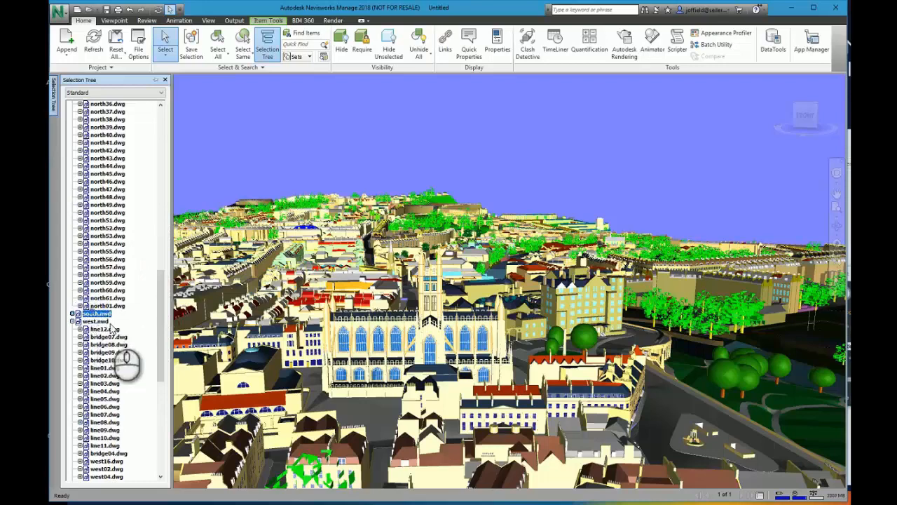
scroll(111, 329, "down", 12)
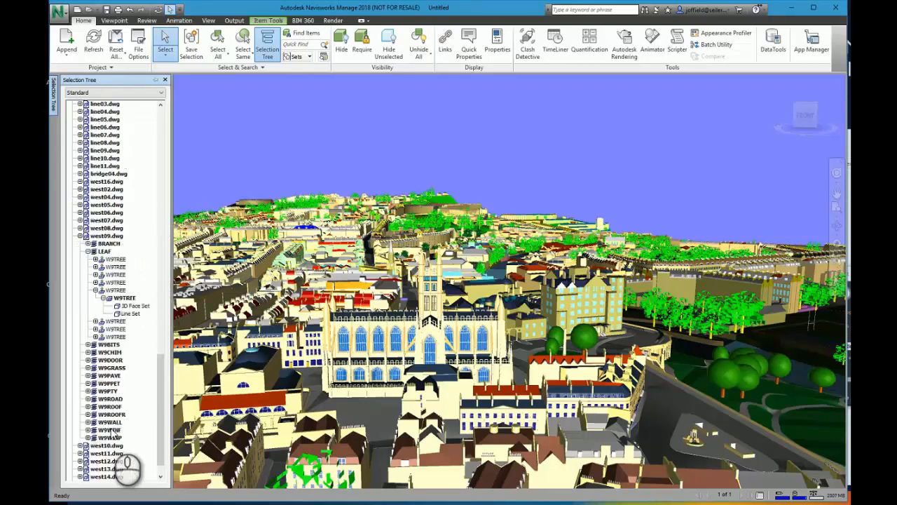
scroll(112, 435, "down", 1)
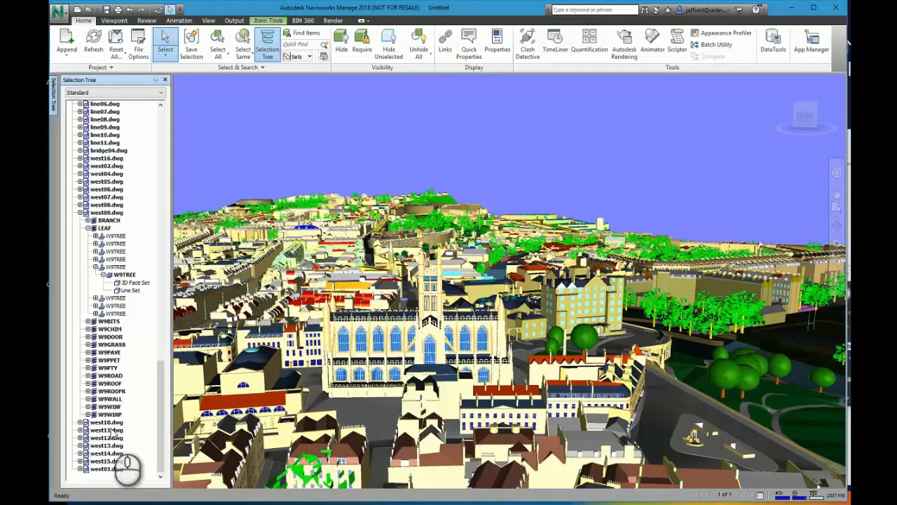
left_click(80, 212)
scroll(89, 252, "up", 2)
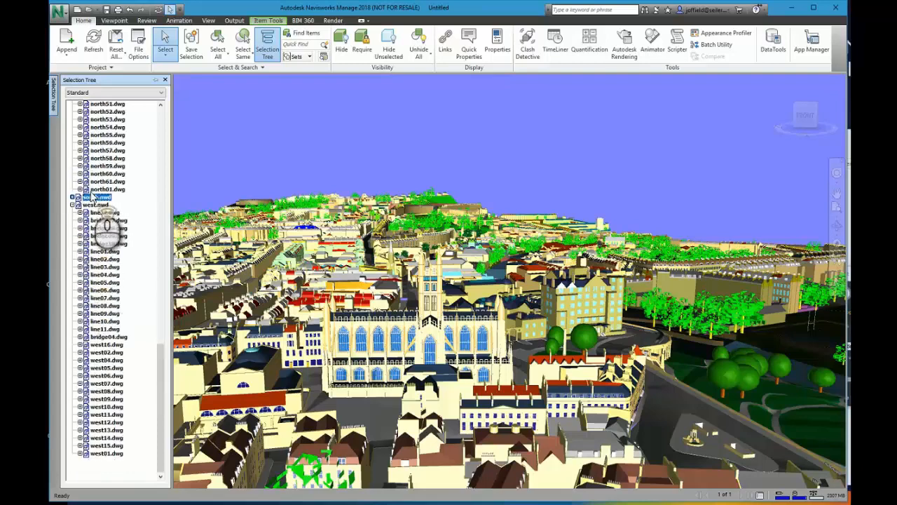
Collapse west.nwd, north.nwd and east.nwd in the Selection Tree, leaving central.nwd expanded
left_click(73, 228)
scroll(98, 231, "up", 17)
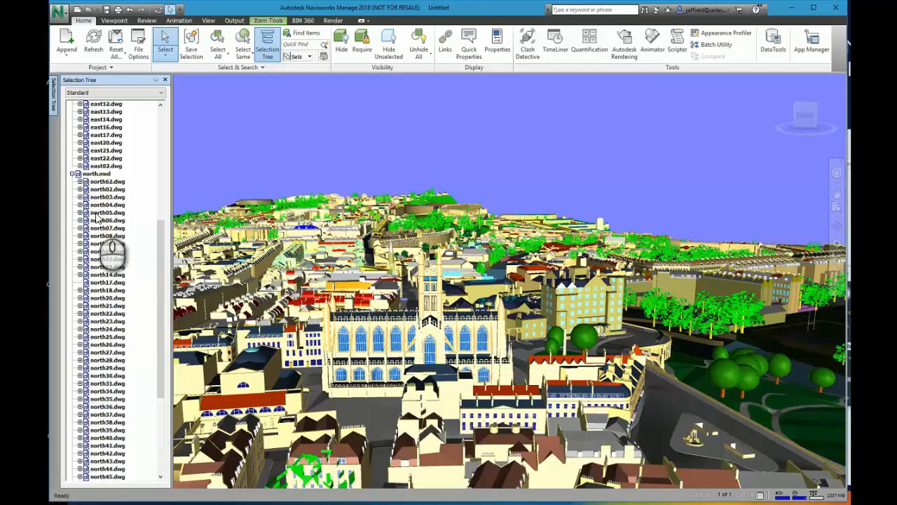
left_click(72, 173)
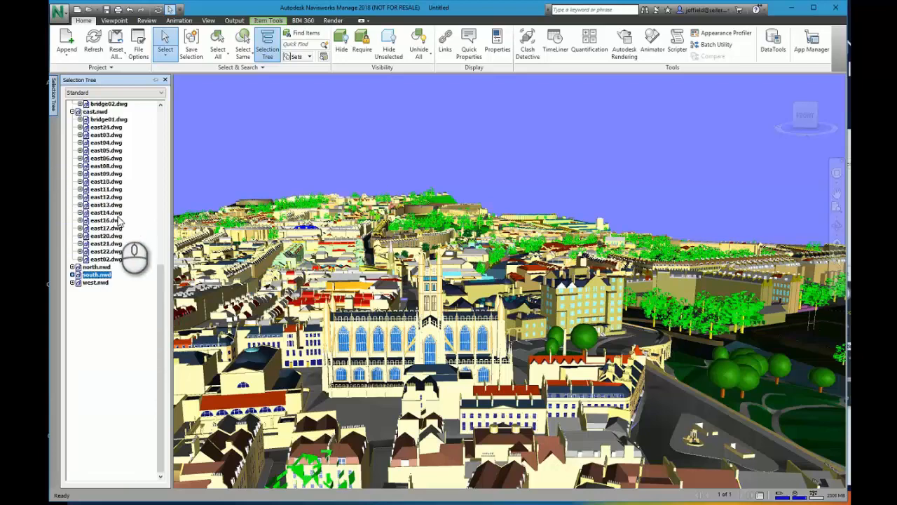
left_click(73, 111)
scroll(89, 168, "up", 3)
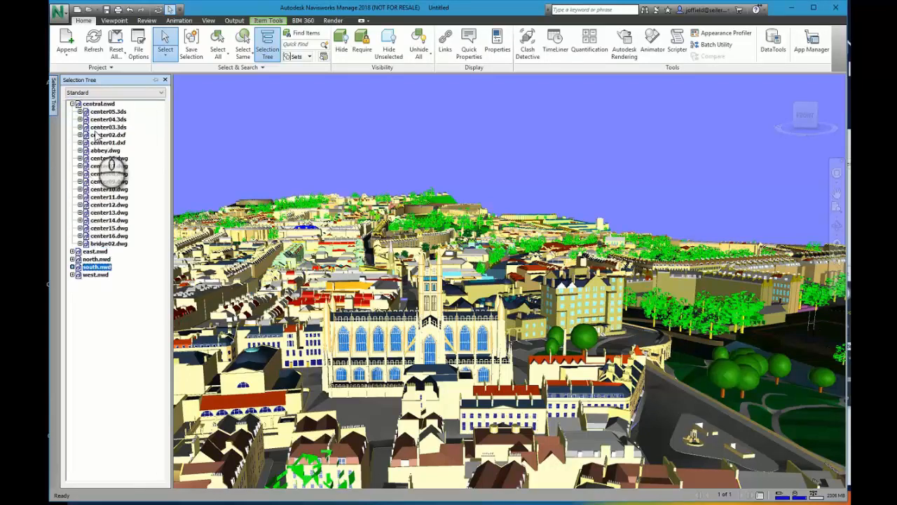
Collapse central.nwd in the Selection Tree and save the east.nwd and south.nwd selection as a set named MEP Project Files
left_click(72, 103)
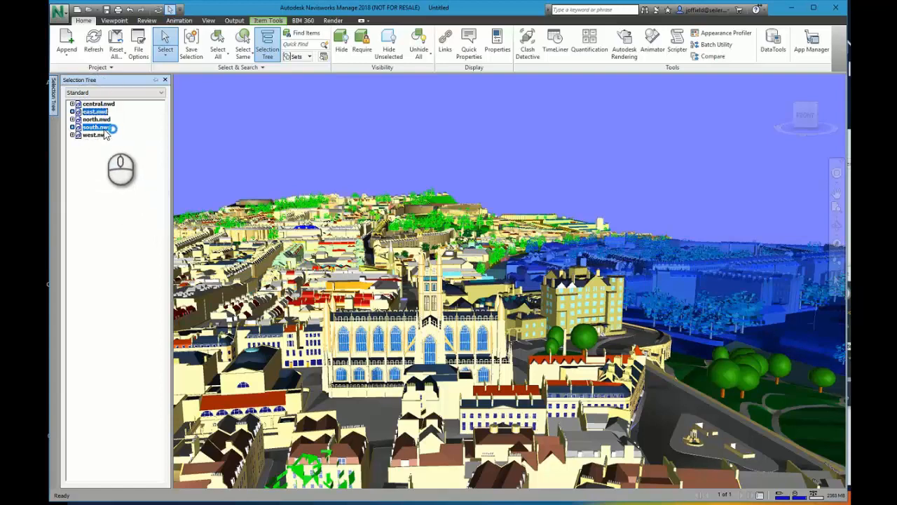
left_click(191, 47)
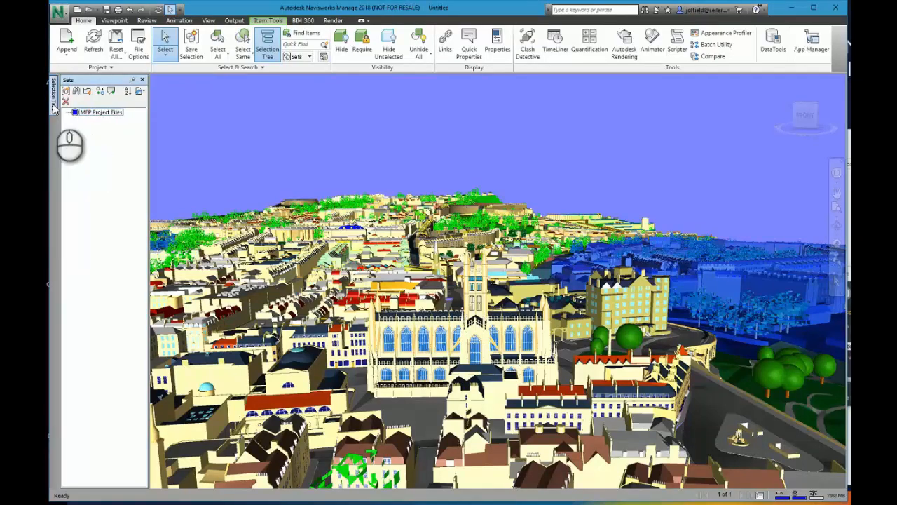
Select north.nwd and west.nwd in the Selection Tree and save them as a selection set named Telcom Projects
left_click(53, 94)
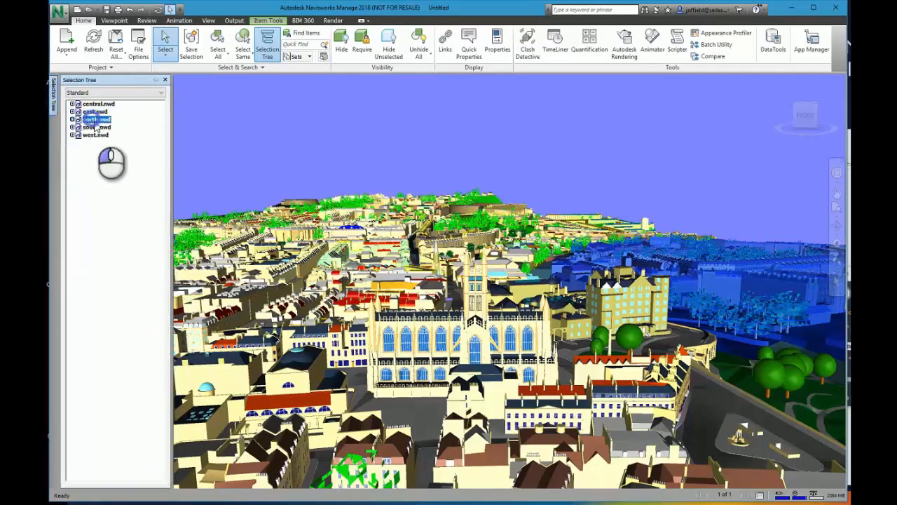
left_click(94, 119)
left_click(95, 134, "shift")
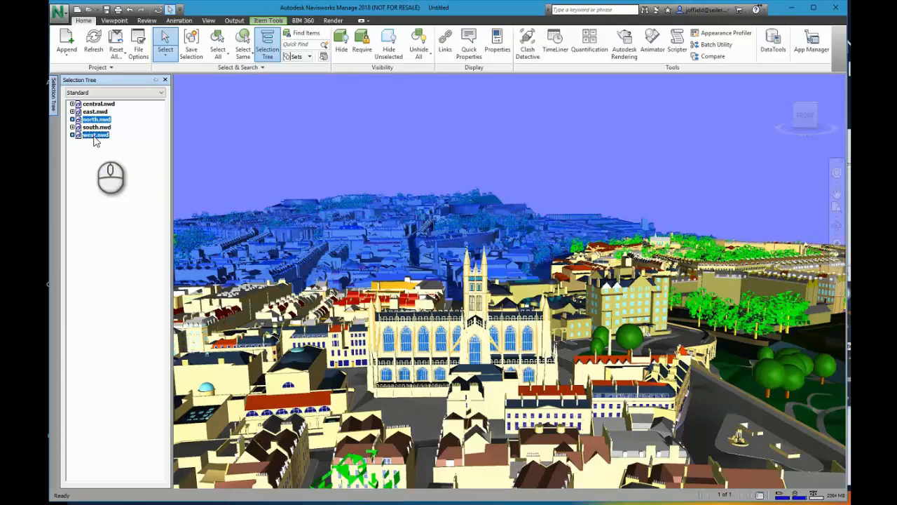
right_click(96, 139)
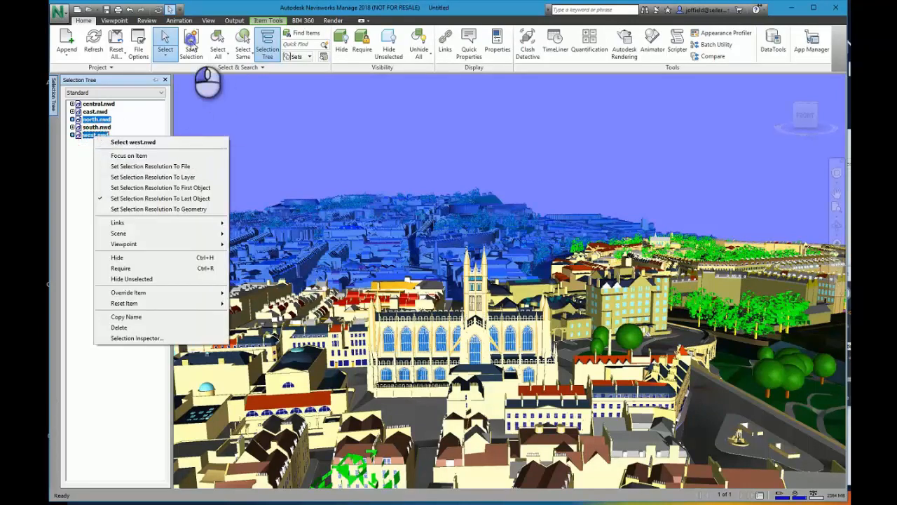
left_click(188, 42)
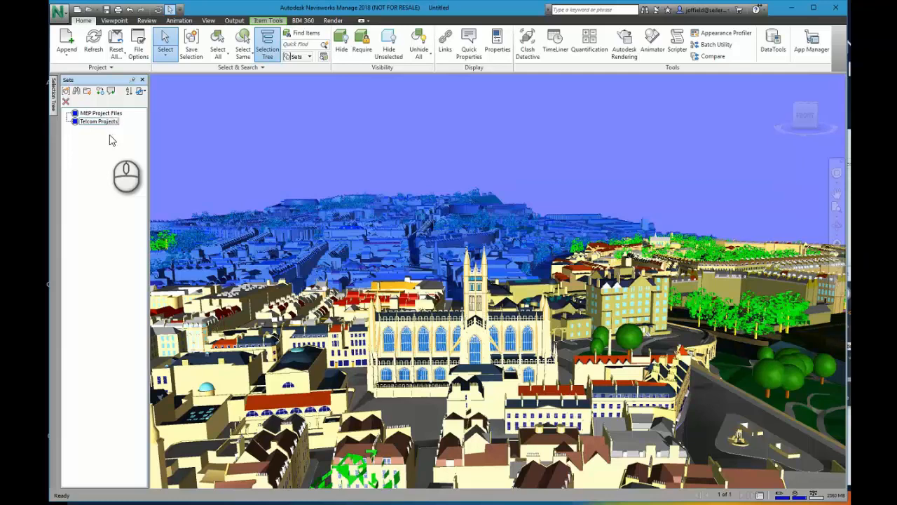
left_click(103, 142)
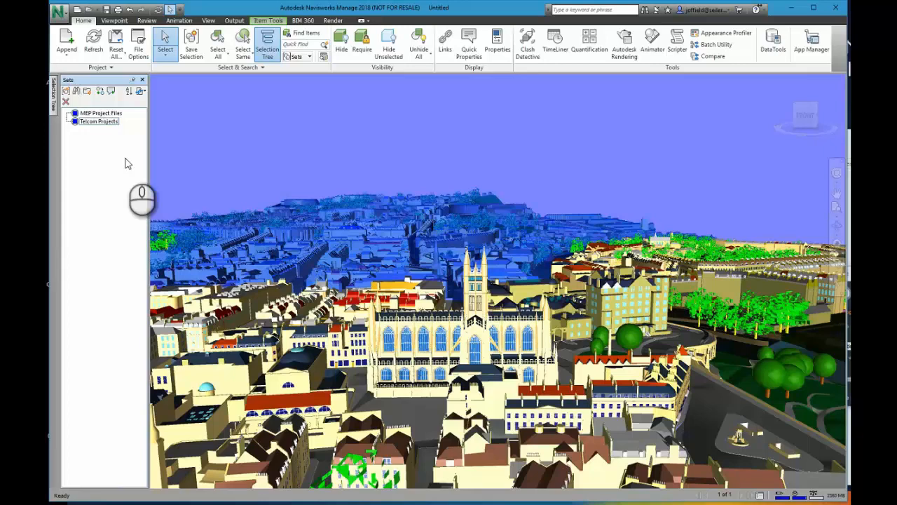
Open Clash Detective and choose central.nwd as Selection A and east.nwd as Selection B for Test 1
left_click(535, 60)
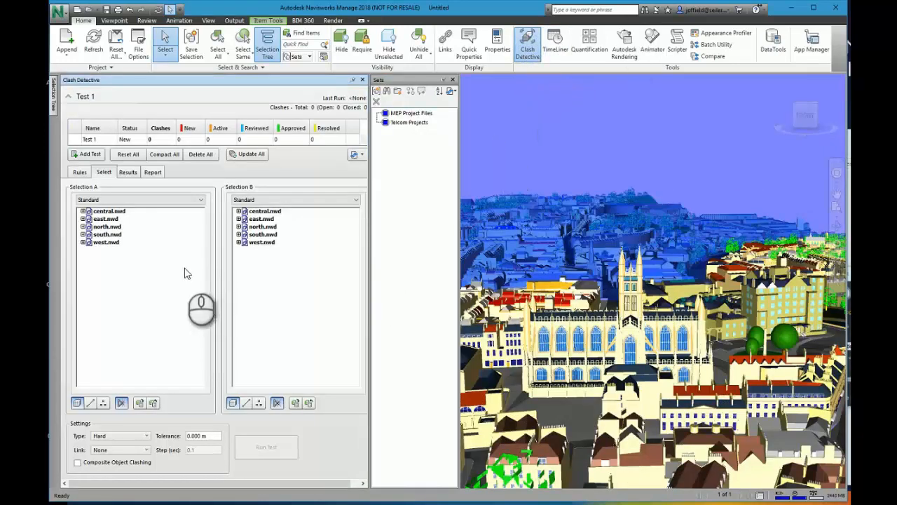
left_click(98, 212)
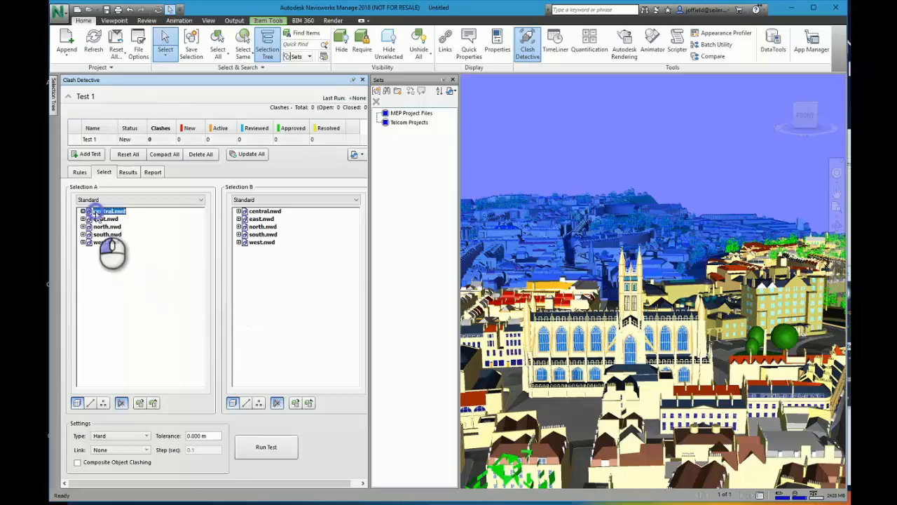
left_click(255, 219)
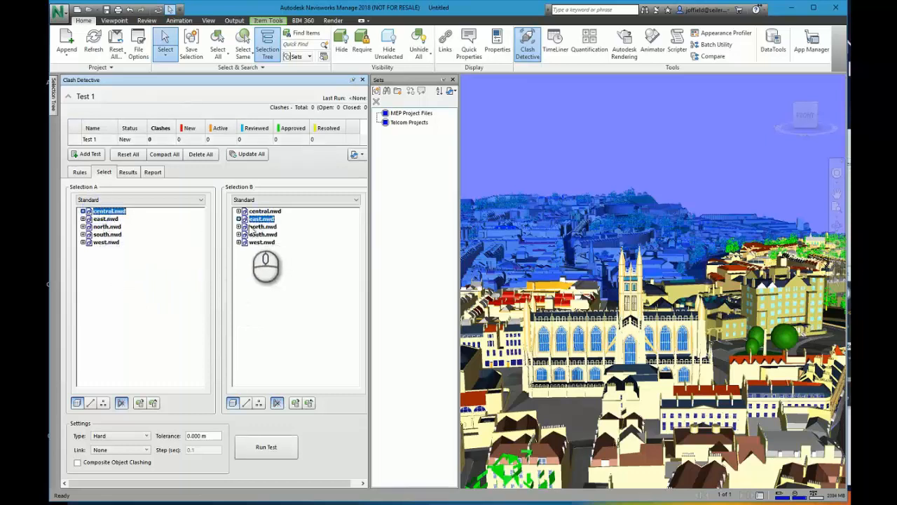
left_click(82, 211)
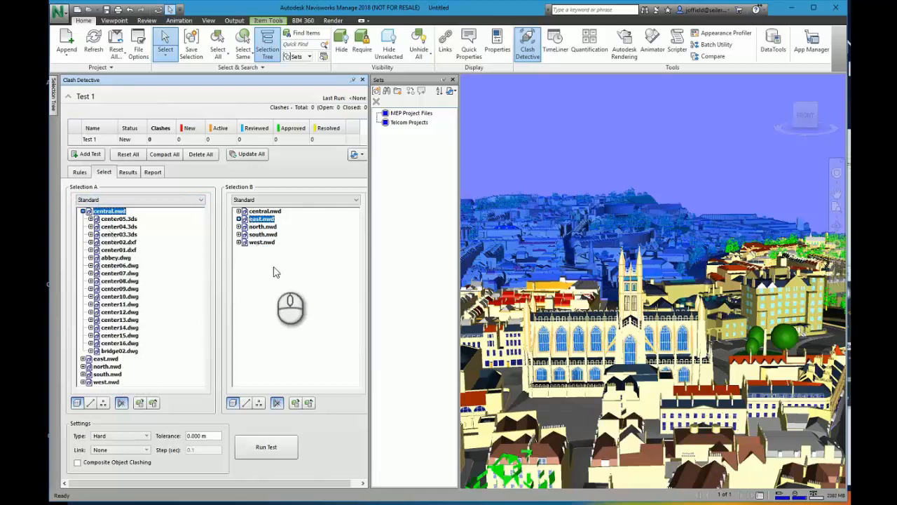
left_click(83, 211)
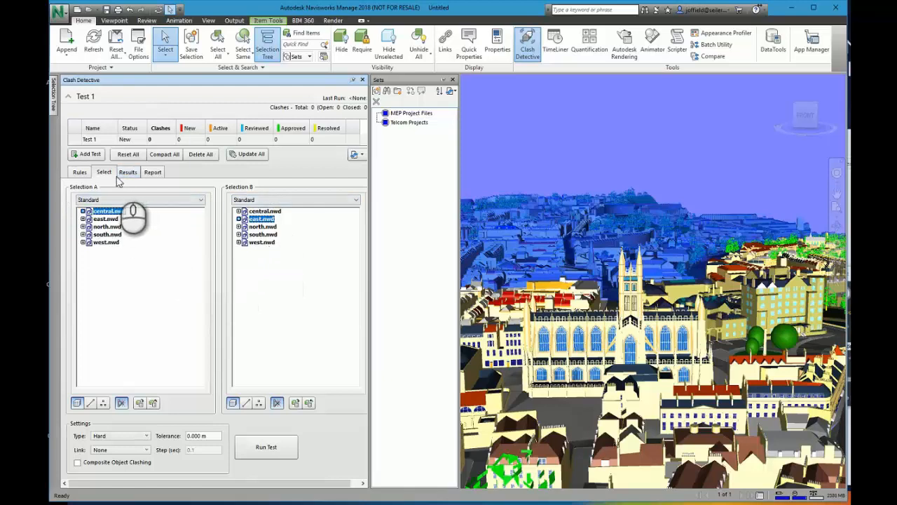
List both clash selections by Sets, choosing MEP Project Files for Selection A and Telcom Projects for Selection B
left_click(113, 201)
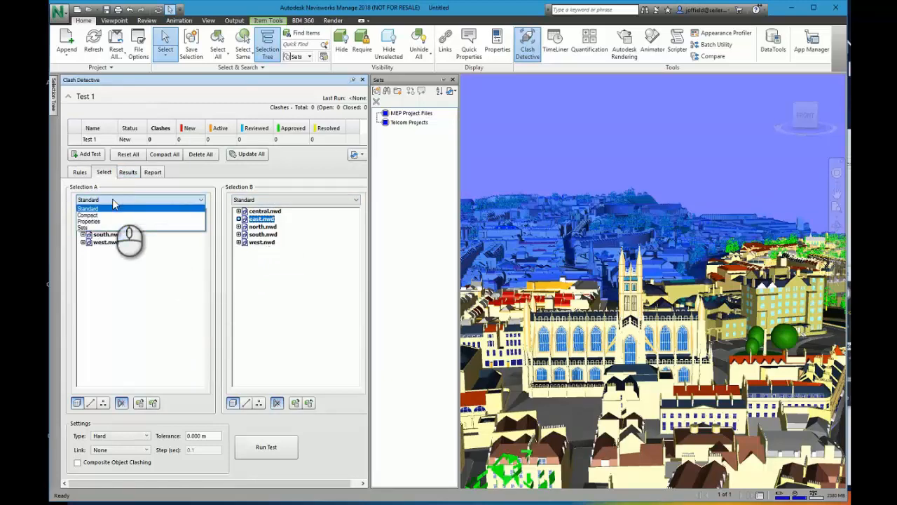
left_click(86, 227)
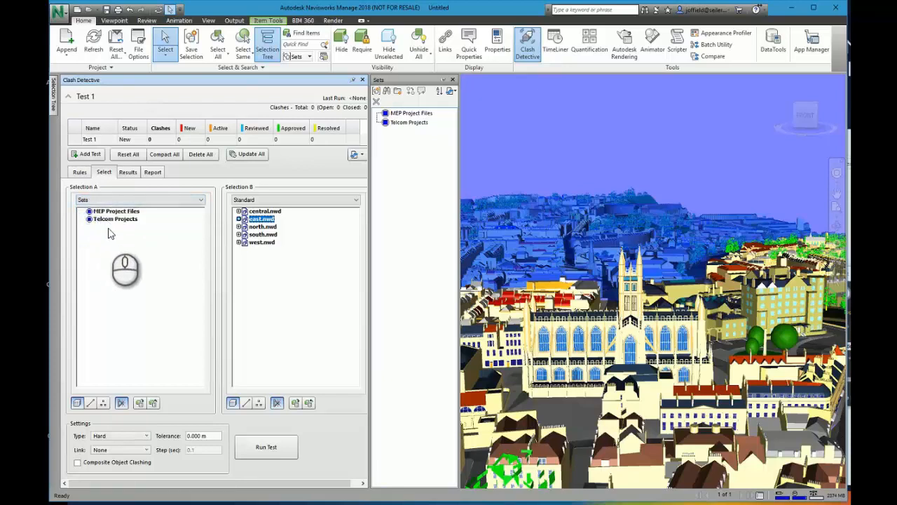
left_click(270, 200)
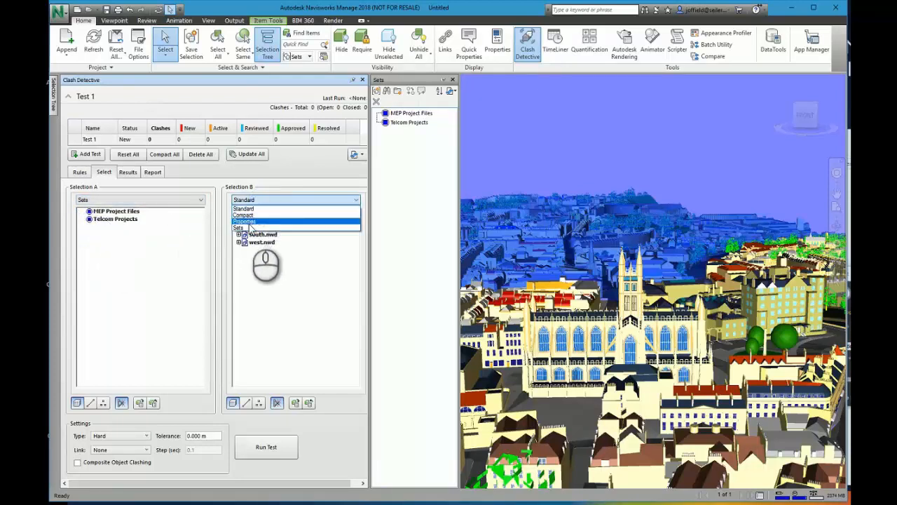
left_click(250, 225)
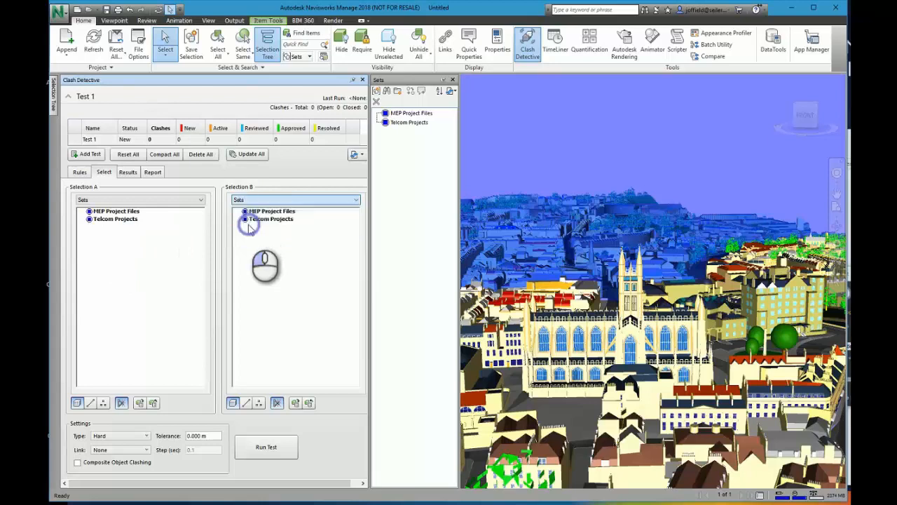
left_click(133, 212)
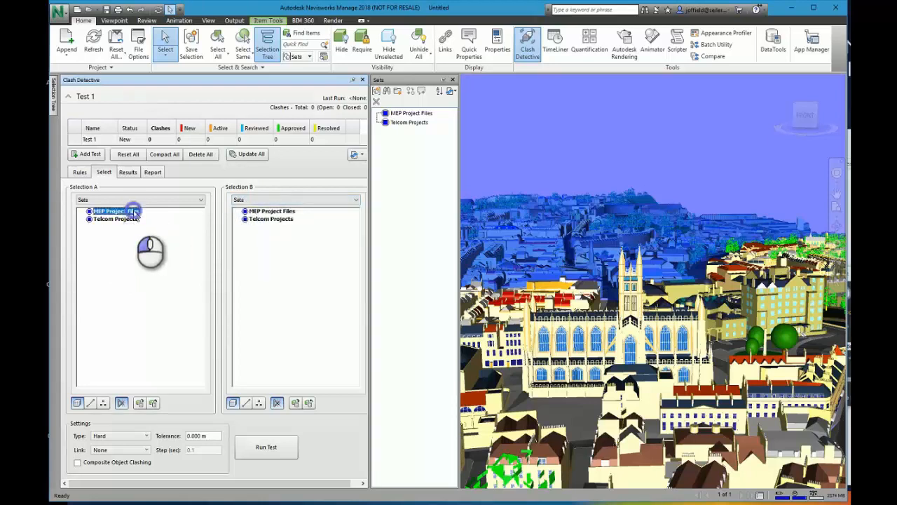
left_click(278, 219)
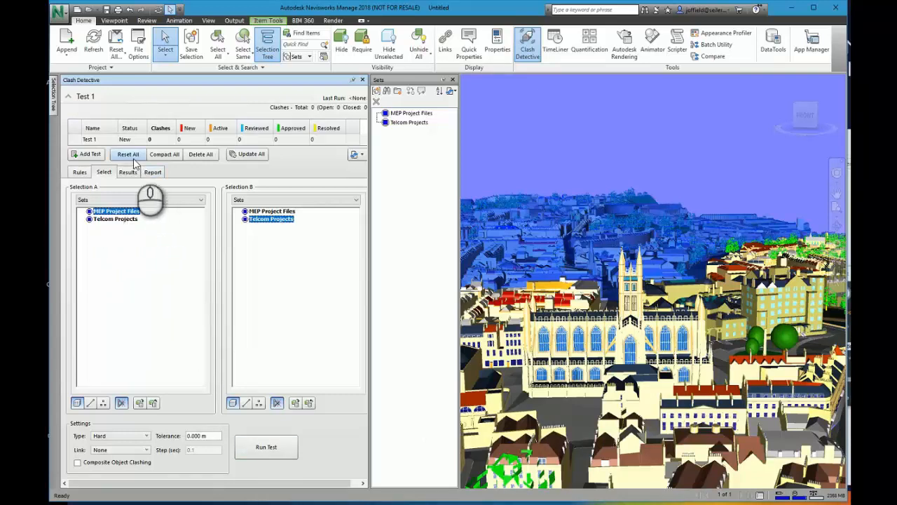
Return both clash selections to Standard, choose east.nwd for Selection A and central.nwd for Selection B, and run Test 1
left_click(77, 172)
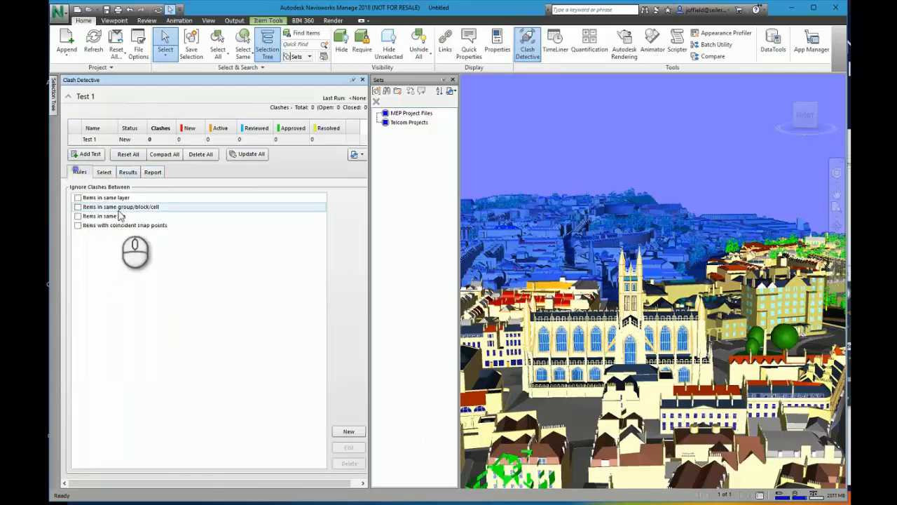
left_click(105, 173)
left_click(102, 200)
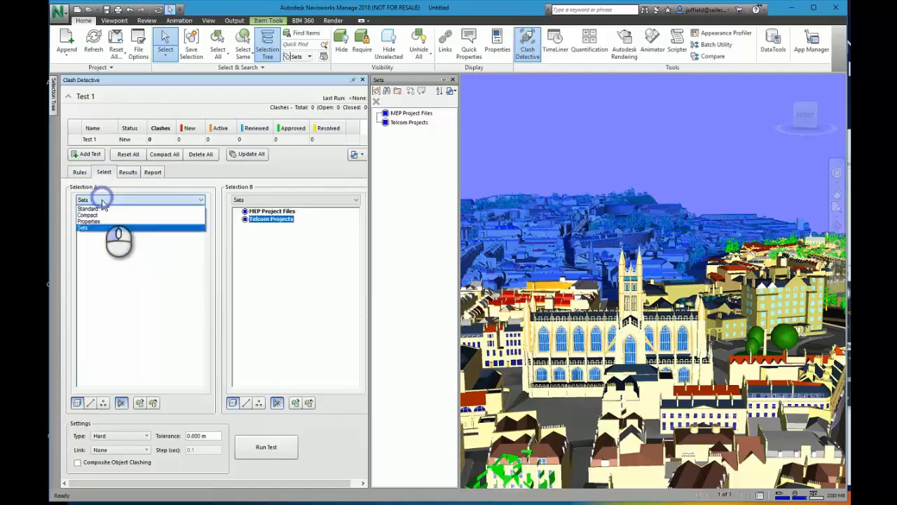
left_click(102, 210)
left_click(295, 200)
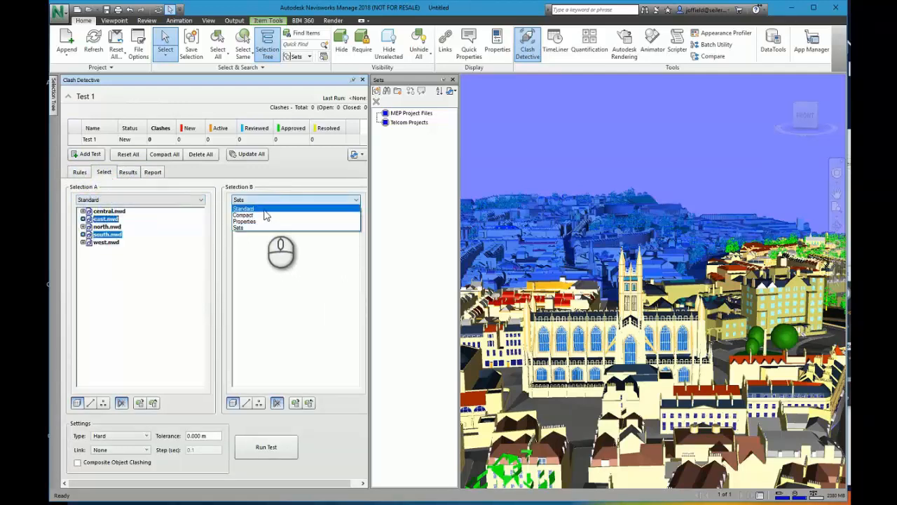
left_click(268, 210)
left_click(265, 211)
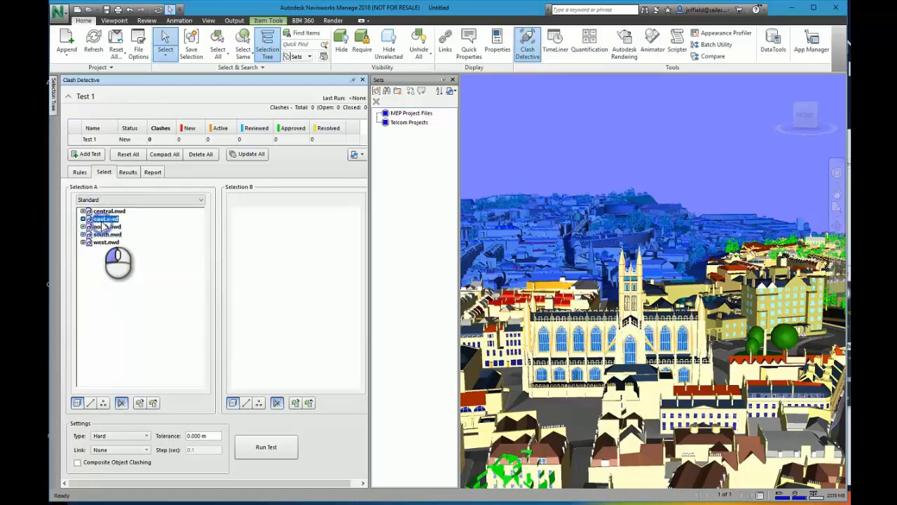
left_click(101, 220)
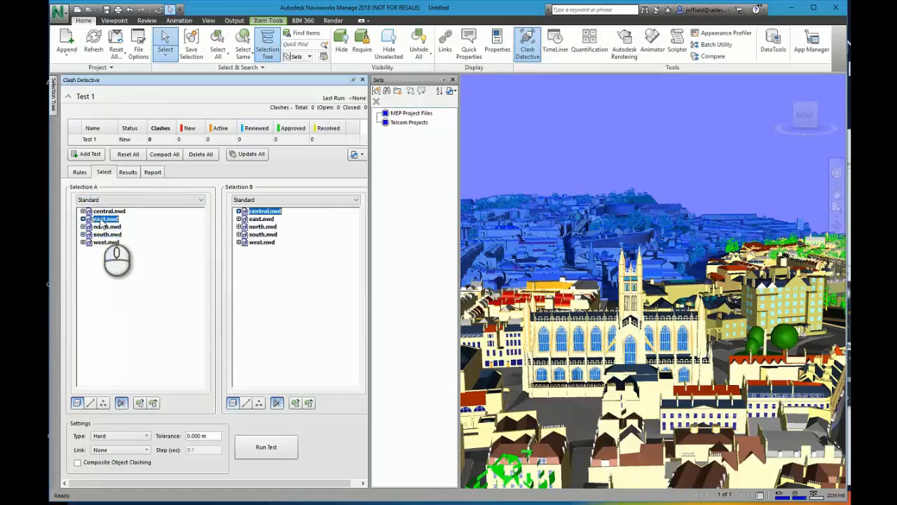
left_click(276, 448)
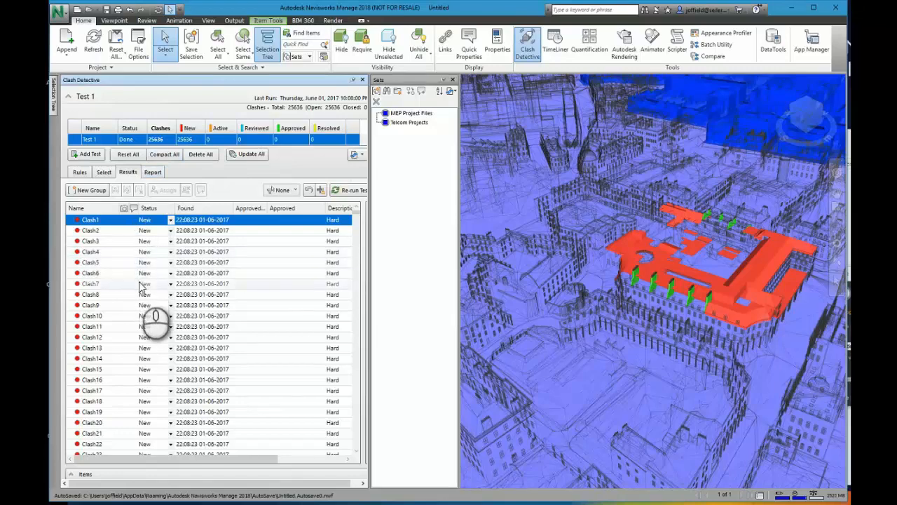
Review several individual clashes from the Test 1 results in the model view, including Clash4, Clash11 and Clash17
left_click(98, 252)
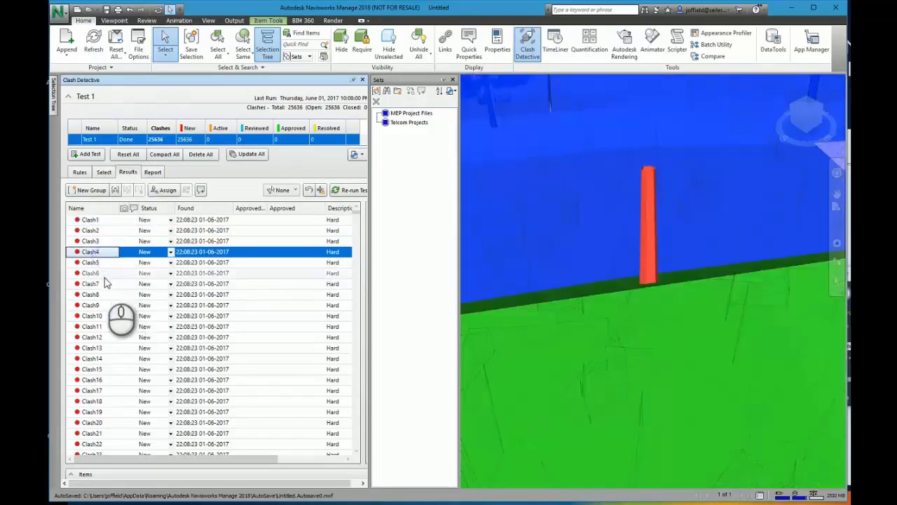
left_click(102, 272)
left_click(92, 315)
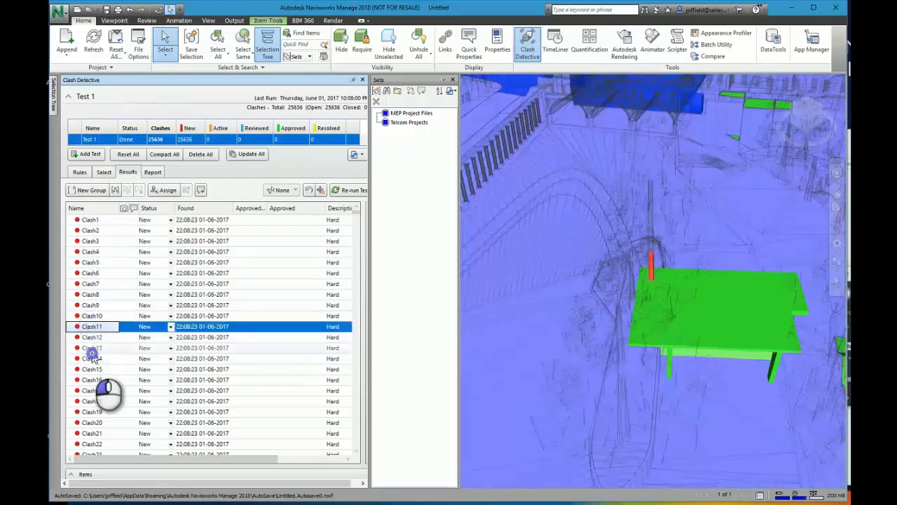
left_click(93, 348)
left_click(96, 391)
scroll(116, 403, "down", 2)
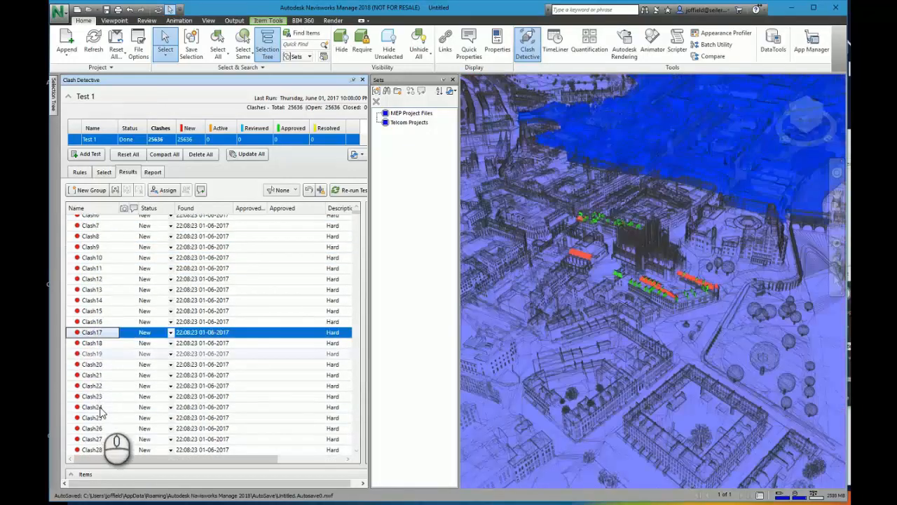
left_click(118, 397)
scroll(126, 414, "down", 7)
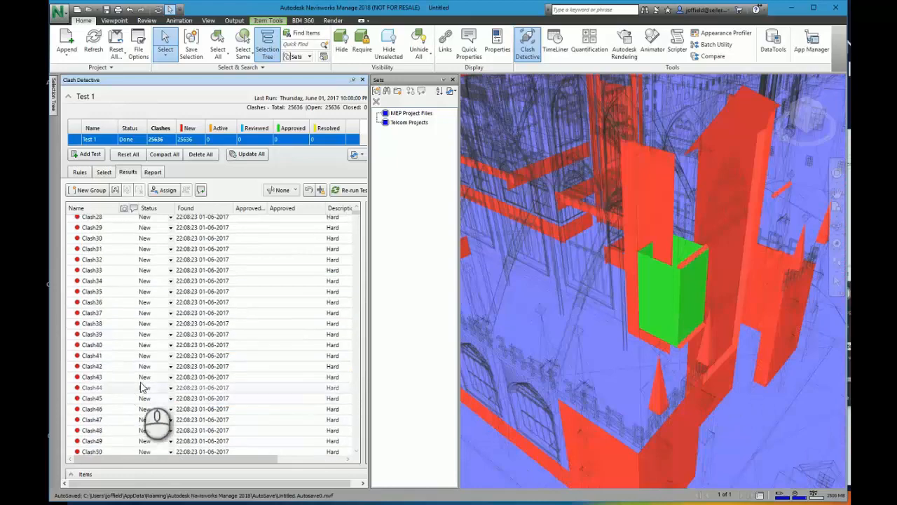
Set the status of Clash31 to Approved
left_click(175, 253)
left_click(171, 250)
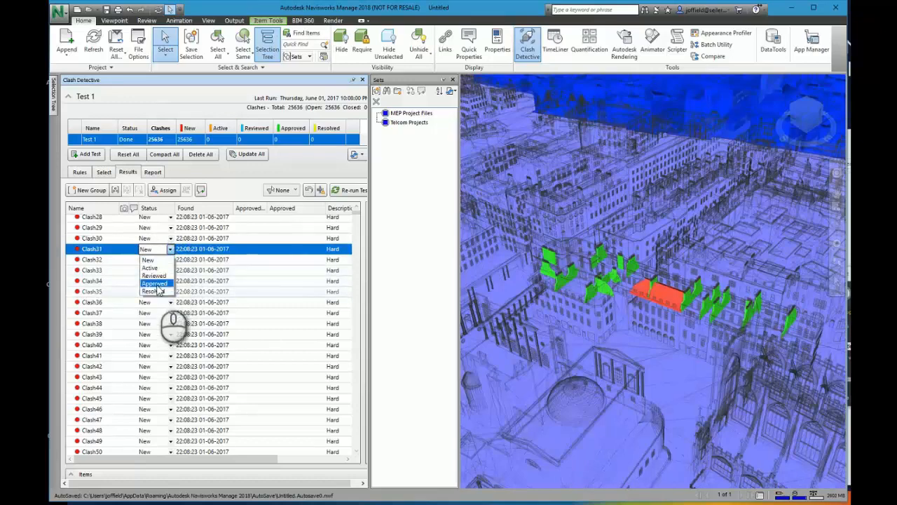
left_click(156, 283)
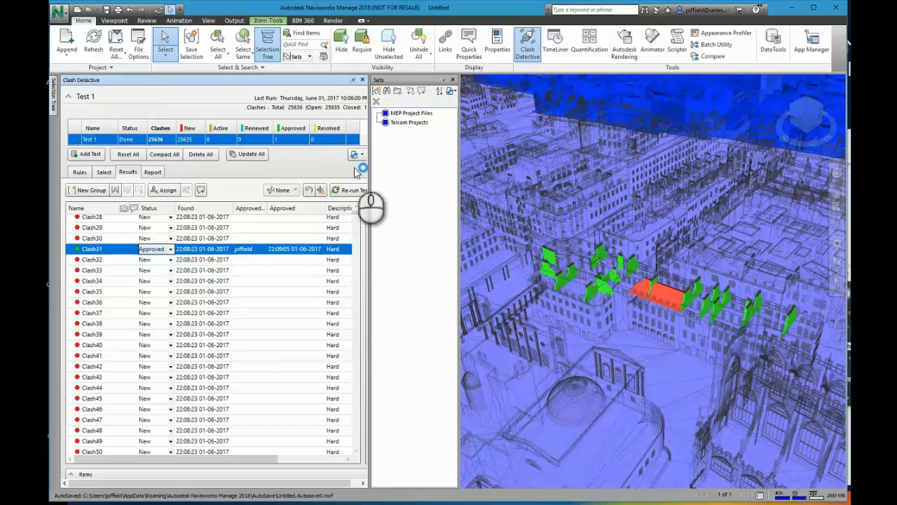
Show the properties of the red clashing roof item of Clash31 and examine its Material and TimeLiner data
left_click(498, 54)
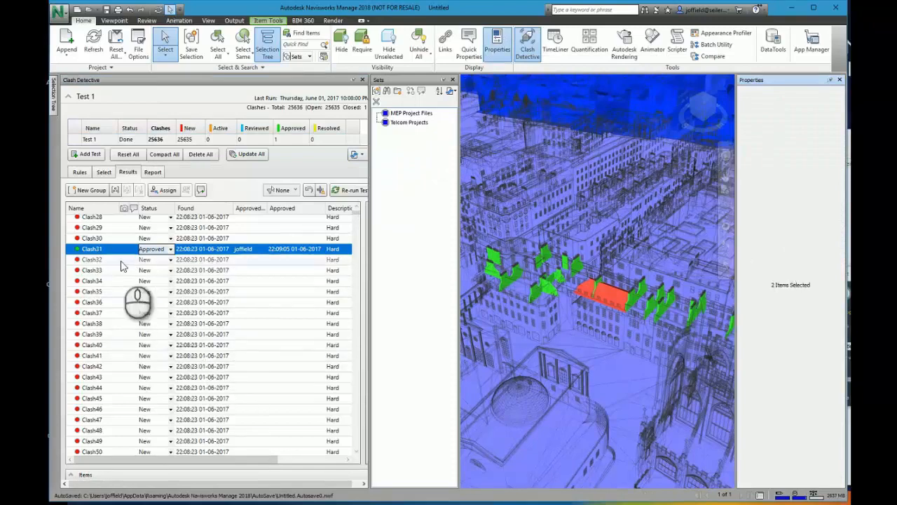
left_click(620, 290)
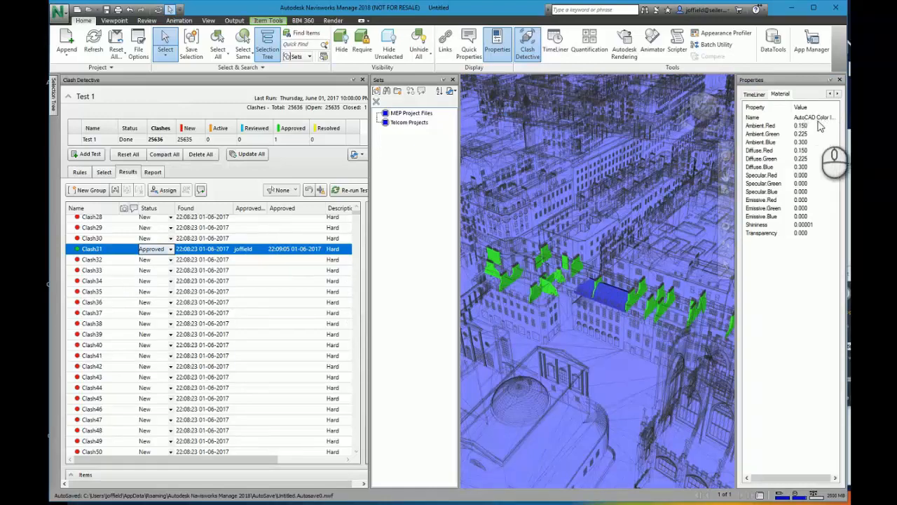
left_click(755, 94)
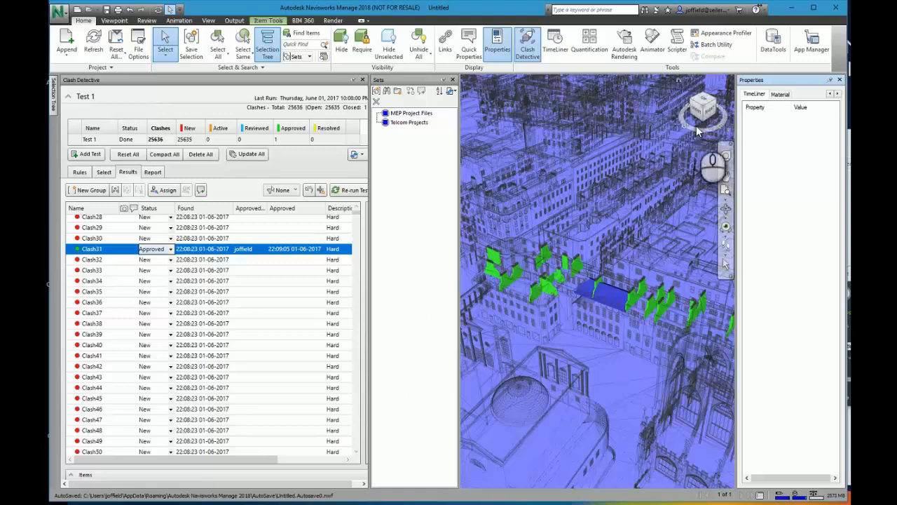
Open the Quantification Workbook and close the Sheet Browser
left_click(581, 56)
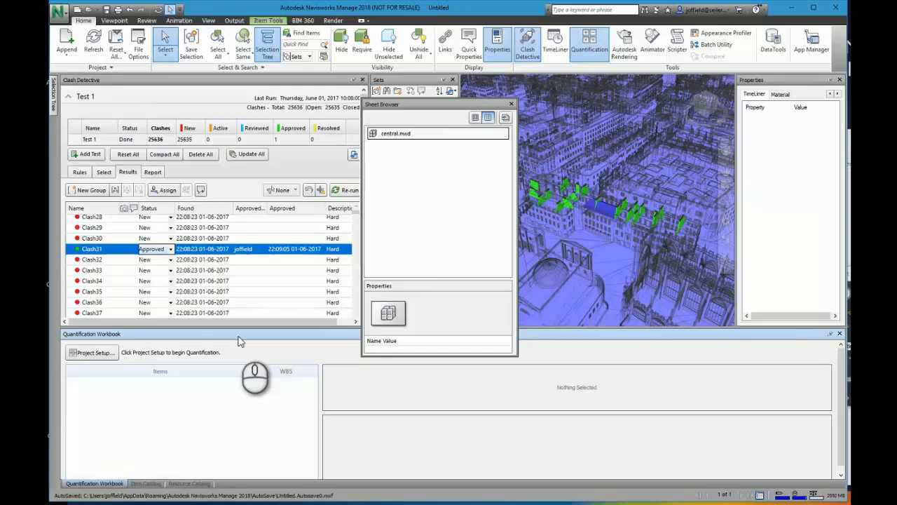
left_click(511, 105)
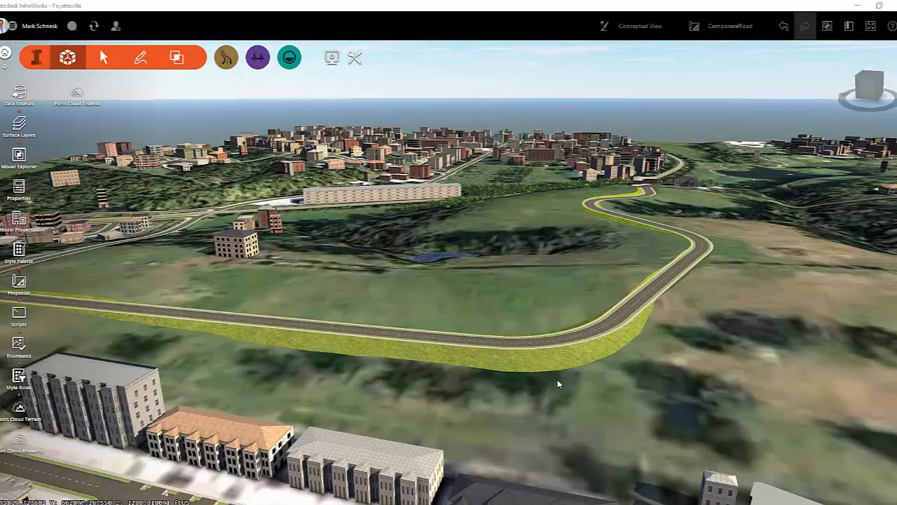
Convert the curved road in front of the city into a component road using the Automatic option
scroll(559, 376, "up", 2)
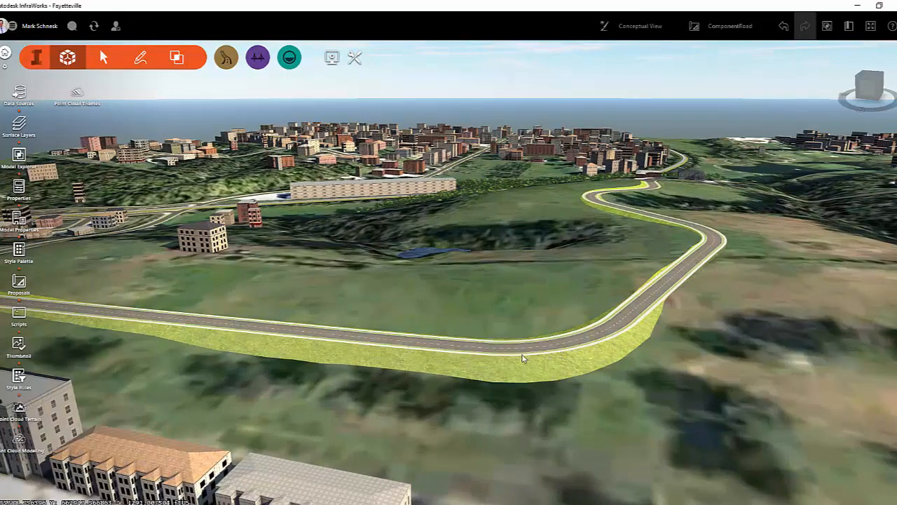
left_click(522, 356)
right_click(554, 352)
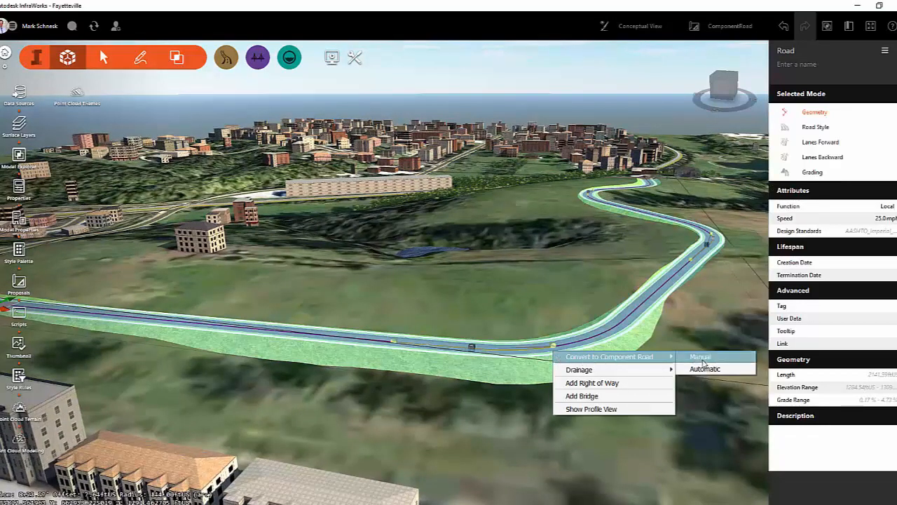
left_click(704, 370)
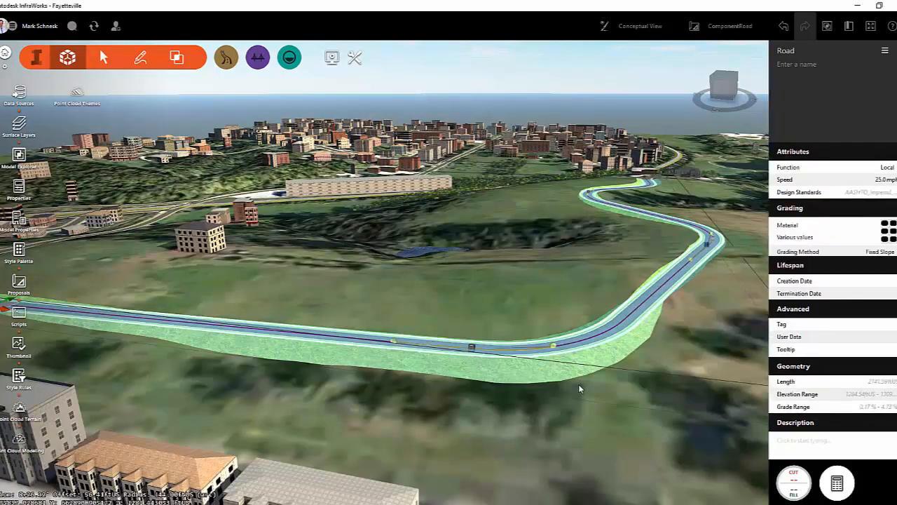
Set the radius of the road's curve between stations 7+57.52 and 9+25.20 to 187 ftUS
scroll(581, 389, "up", 1)
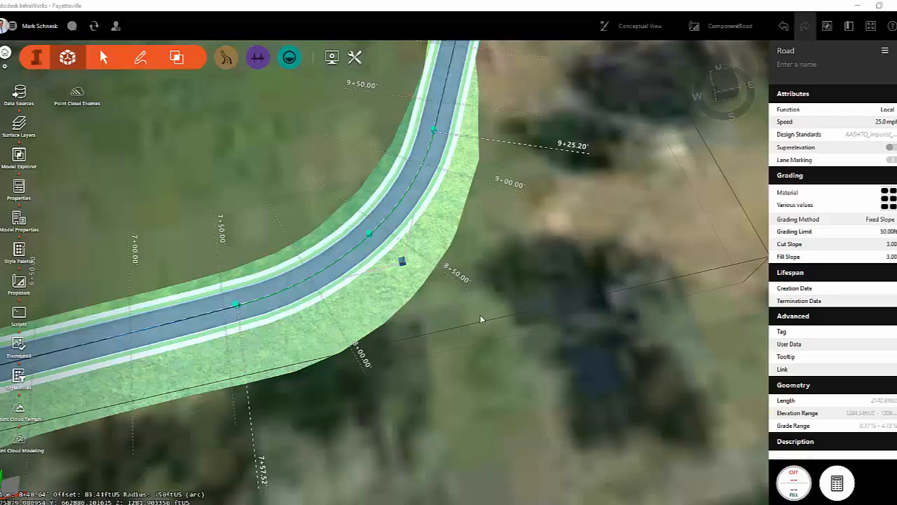
scroll(477, 319, "down", 3)
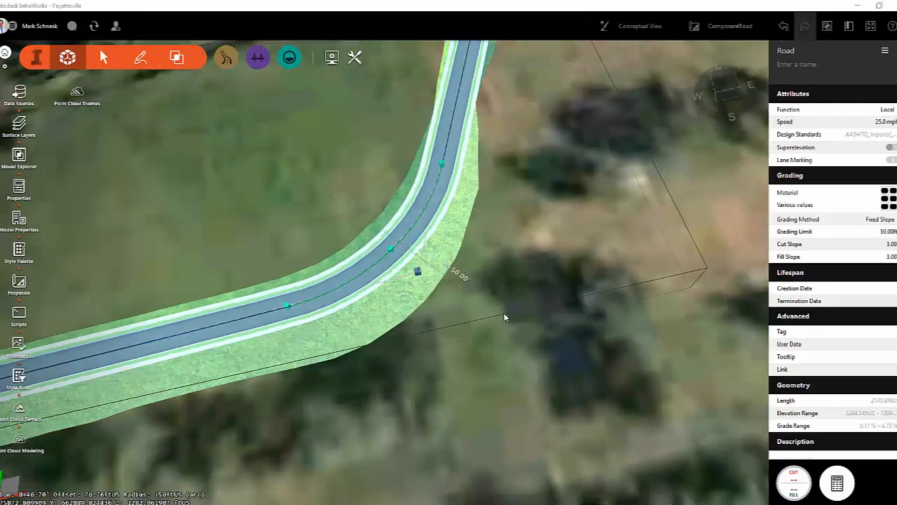
middle_click_drag(475, 325, 464, 249, "shift")
scroll(464, 249, "up", 3)
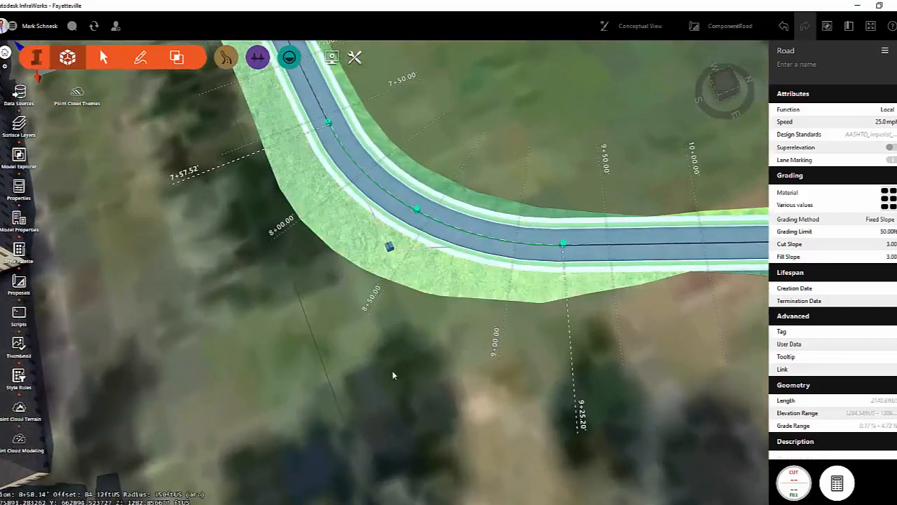
middle_click_drag(414, 353, 587, 253)
left_click_drag(587, 251, 583, 315)
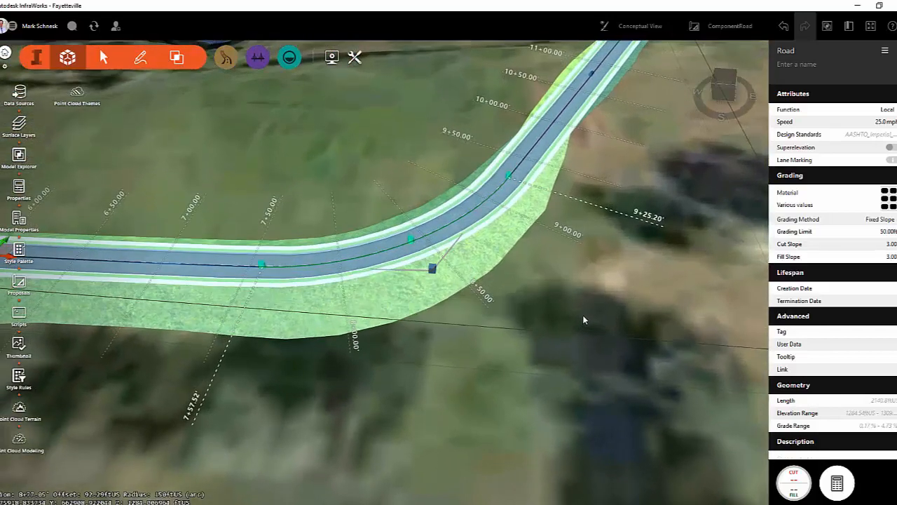
left_click(401, 250)
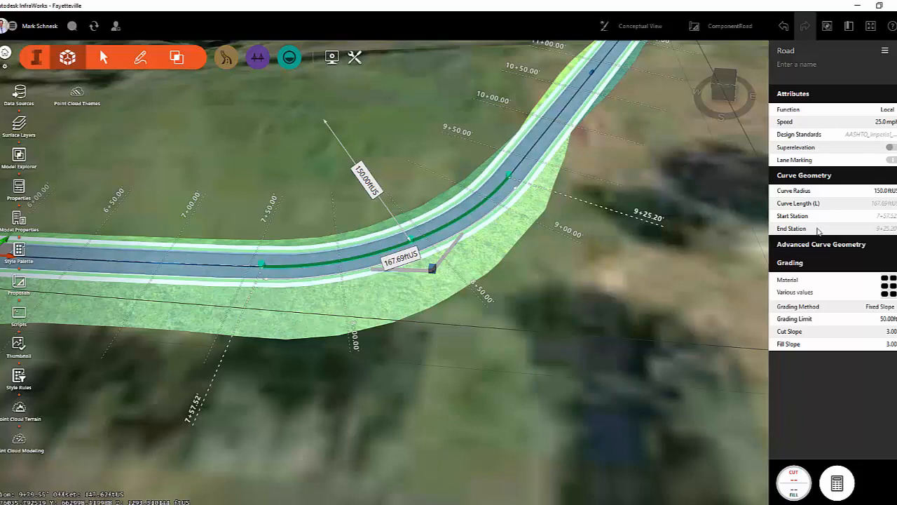
left_click(878, 190)
type("187")
key("Return")
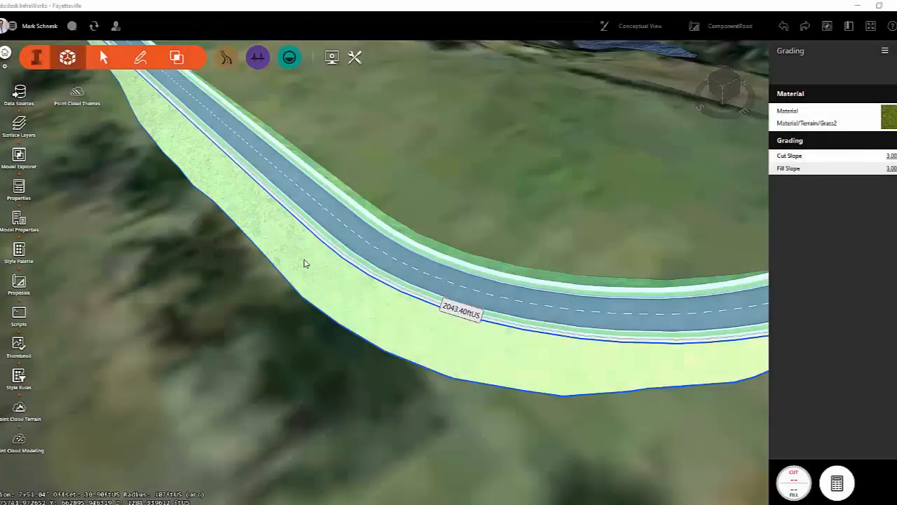
Split the grading on the outer side of the curve at about stations 7+25 and 8+33
right_click(304, 263)
left_click(330, 265)
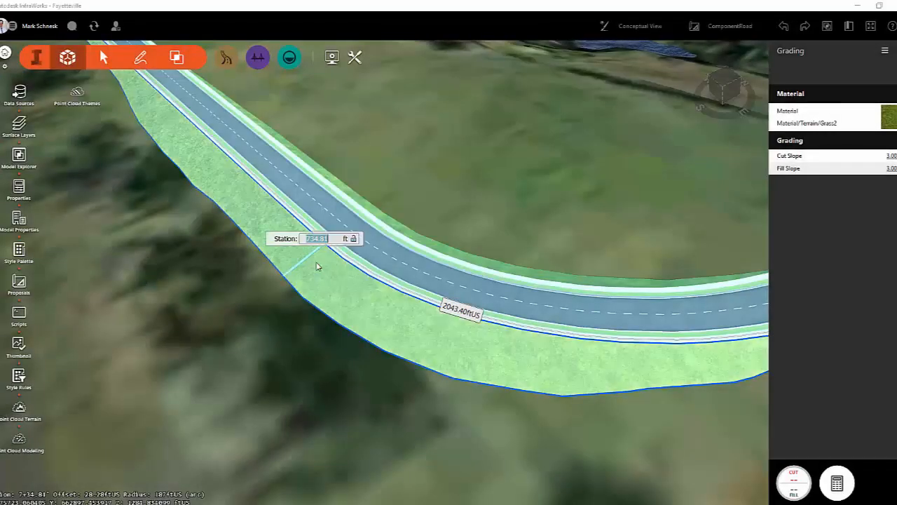
left_click(297, 256)
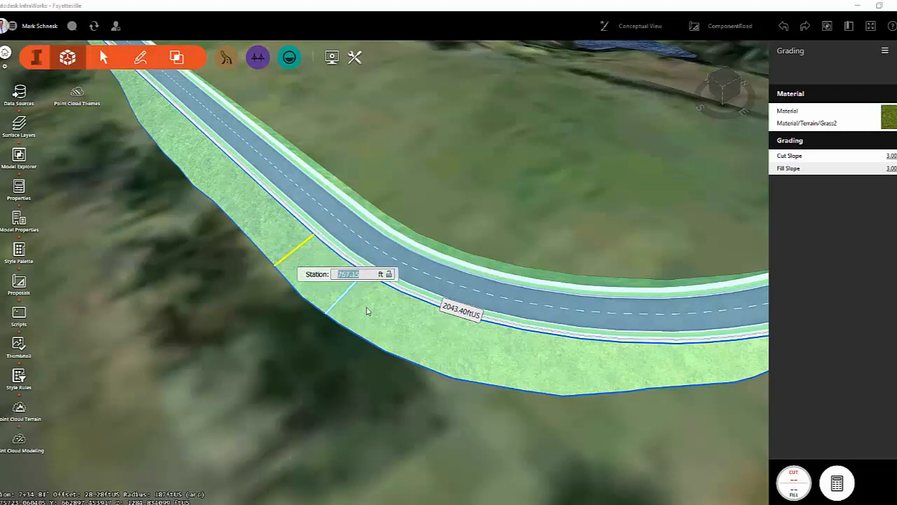
left_click(493, 358)
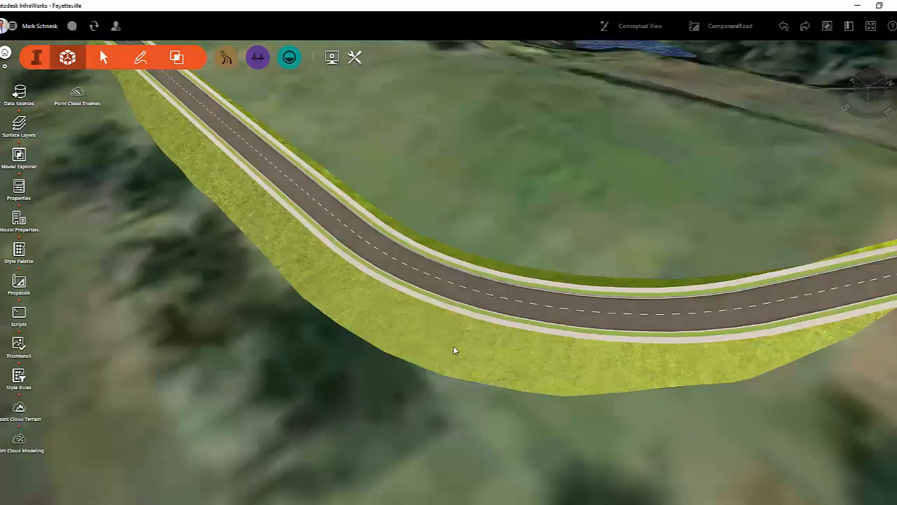
Set the fill slope of the grading section between the two splits to 4:1
left_click(426, 340)
left_click(429, 341)
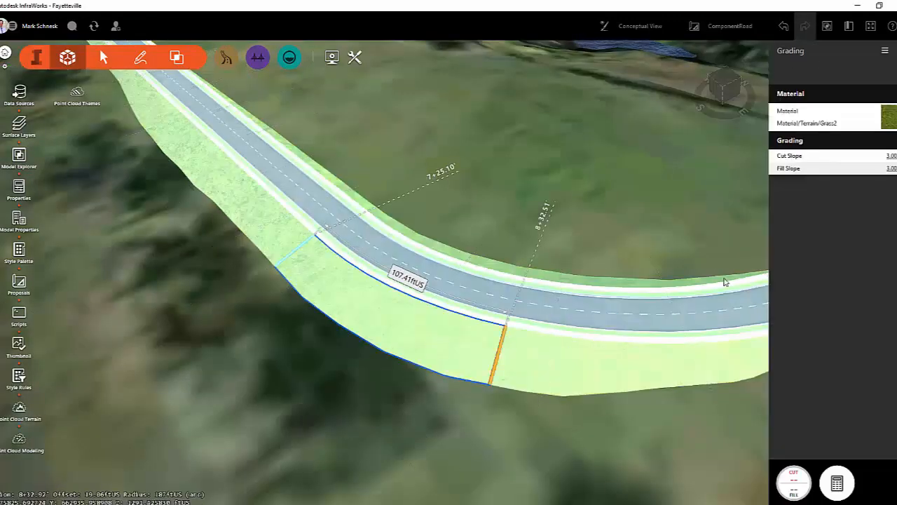
left_click(894, 168)
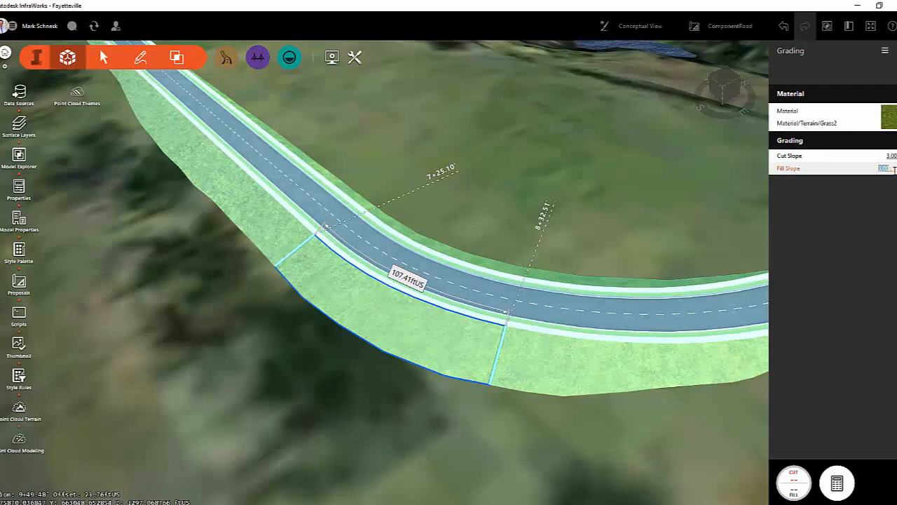
type("4.:")
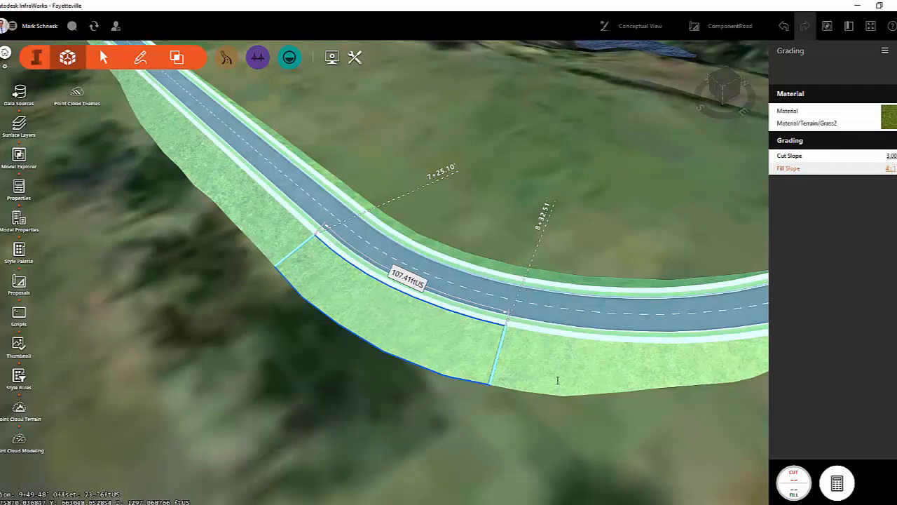
key("Return")
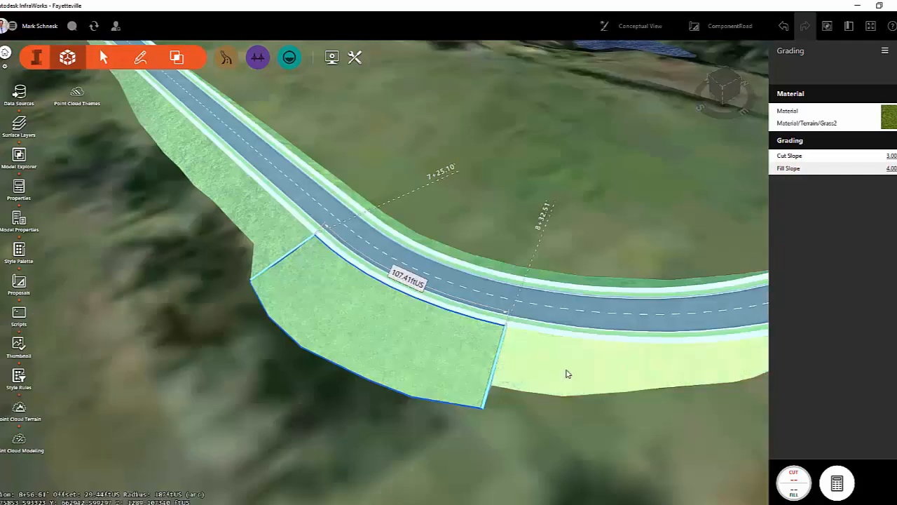
Add a grading transition about 42 ft long beyond the 4:1 section, ending at about station 8+75
right_click(571, 372)
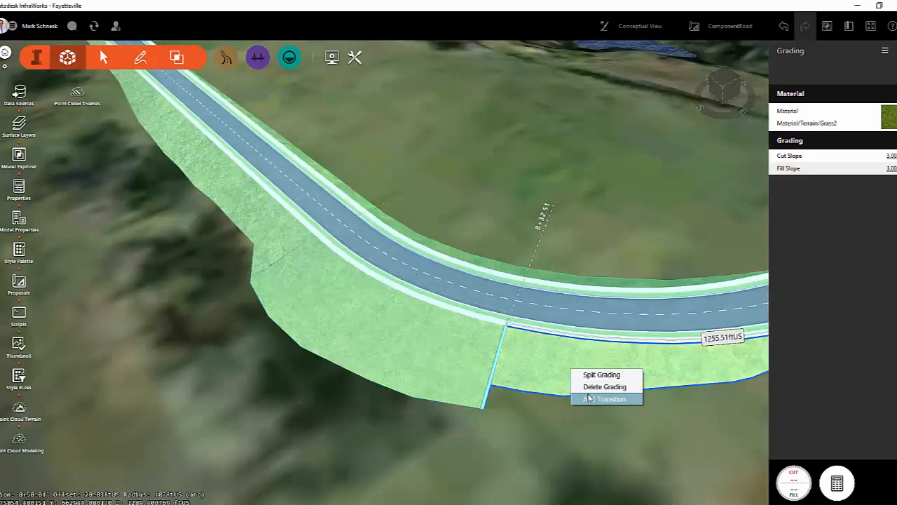
left_click(603, 373)
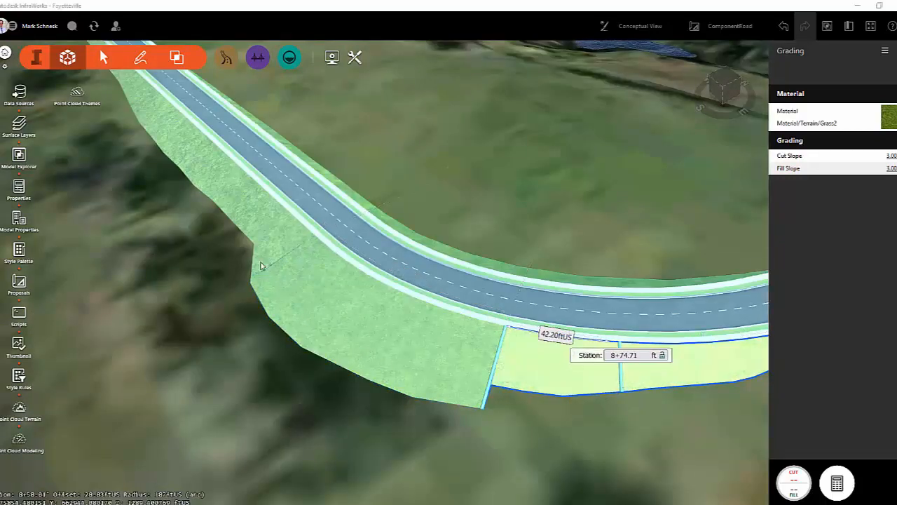
left_click(255, 208)
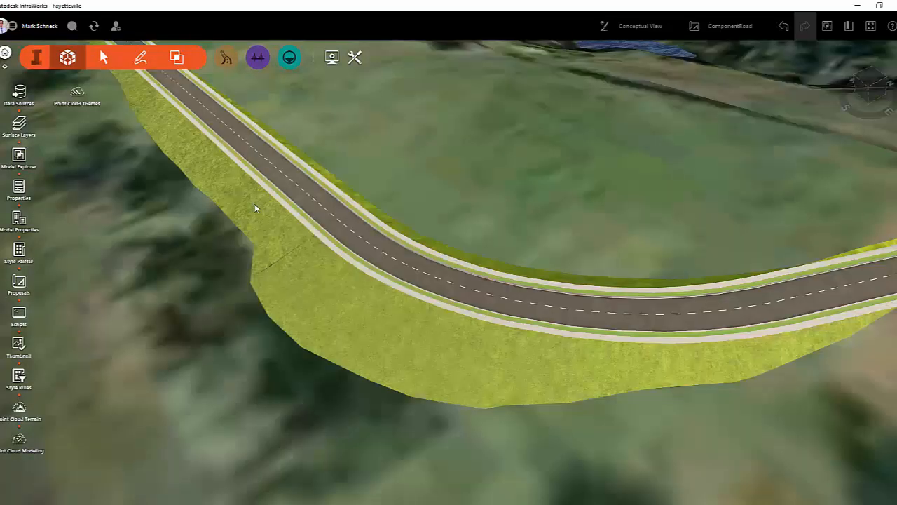
Add a grading transition ahead of the 4:1 section, starting at about station 6+35
left_click(255, 208)
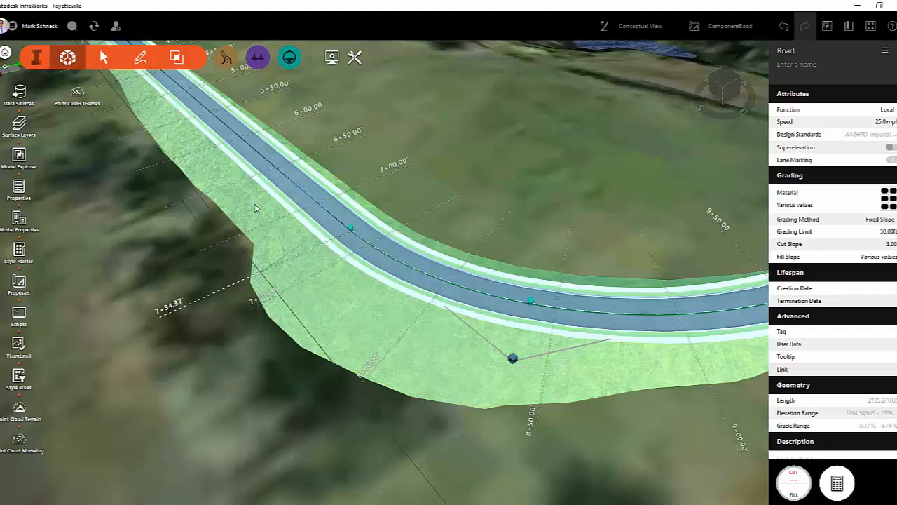
left_click(255, 208)
right_click(256, 207)
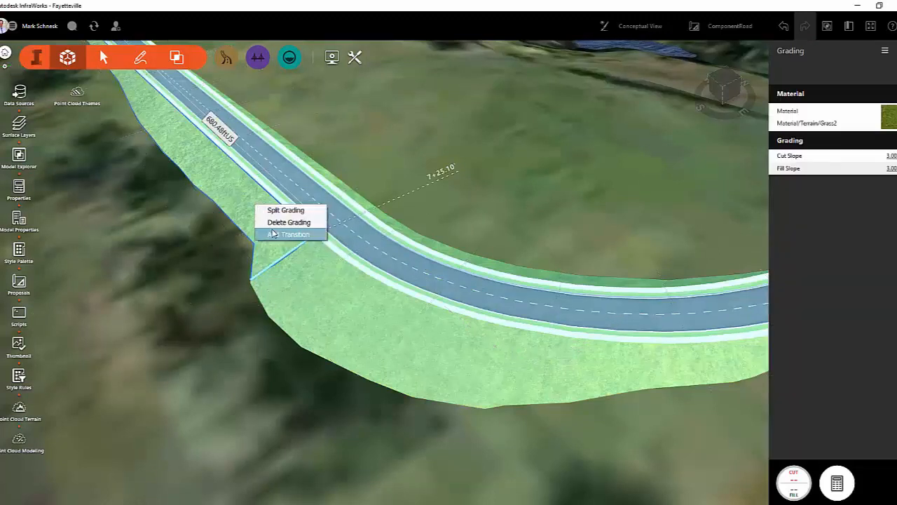
left_click(273, 234)
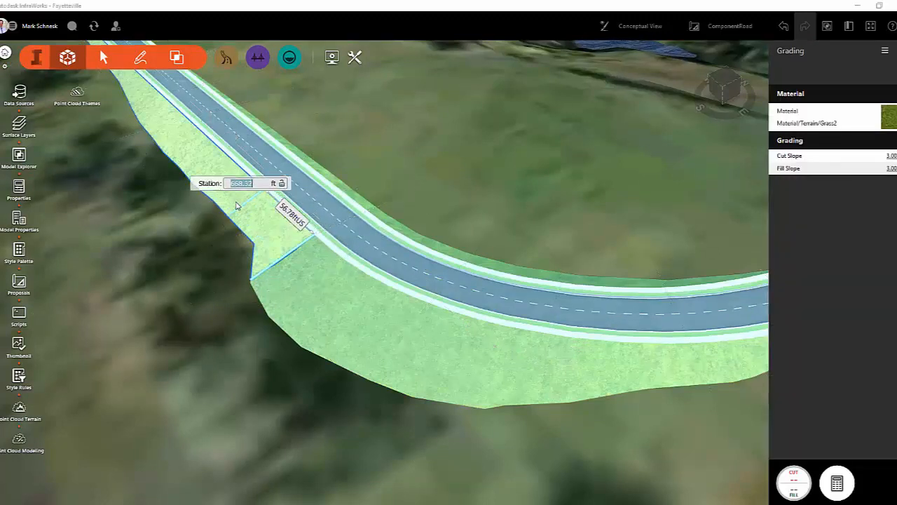
left_click(193, 247)
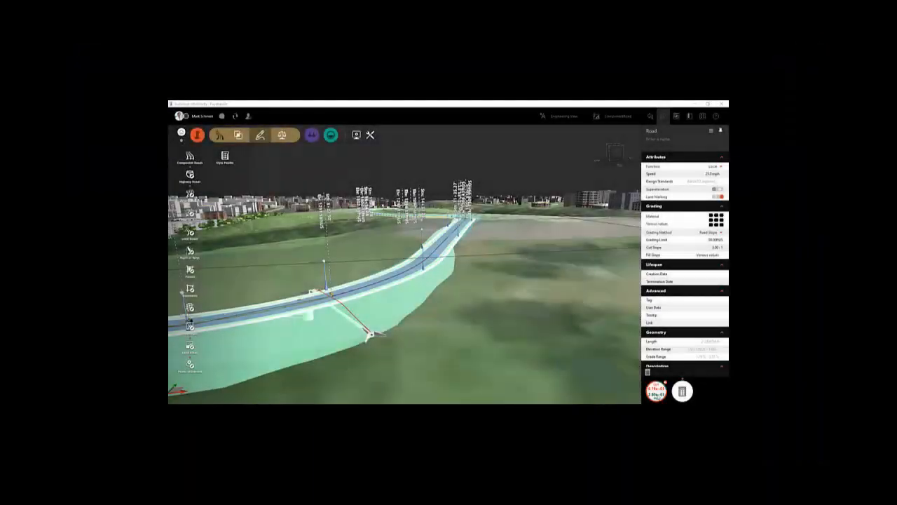
Export the road's cut and fill quantities as Fayetteville-Design Road 22.csv in the Quantity folder and review the file in Excel
left_click(657, 391)
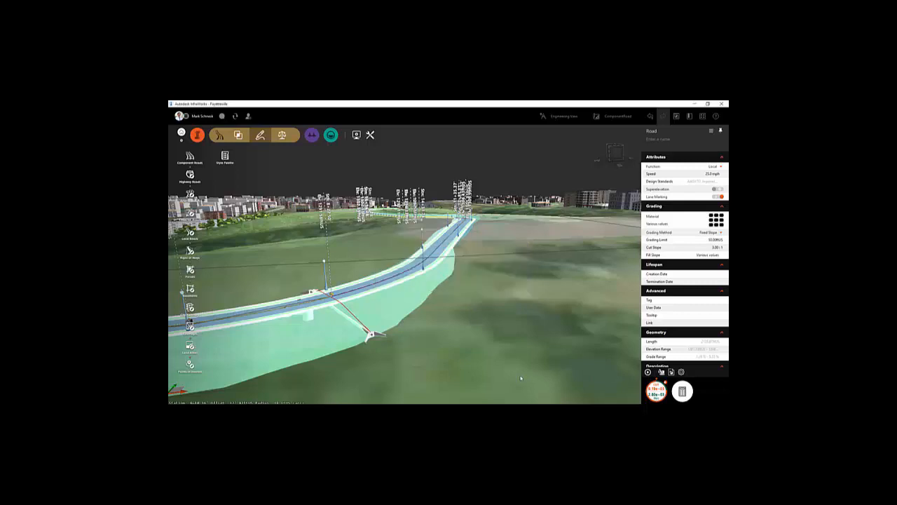
left_click(671, 372)
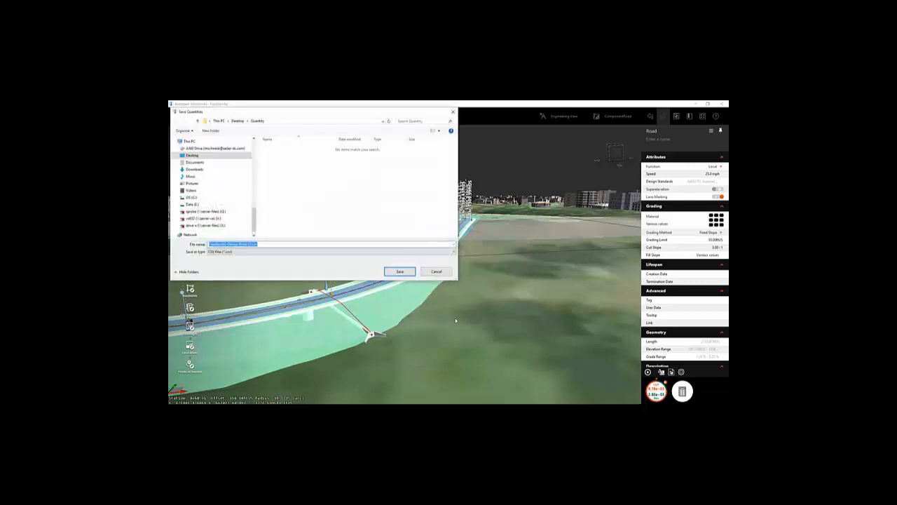
left_click(408, 276)
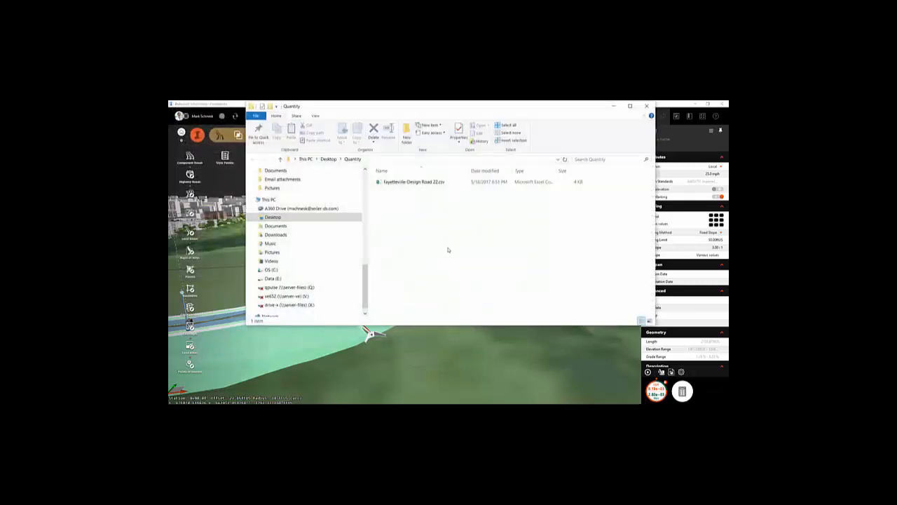
double_click(421, 183)
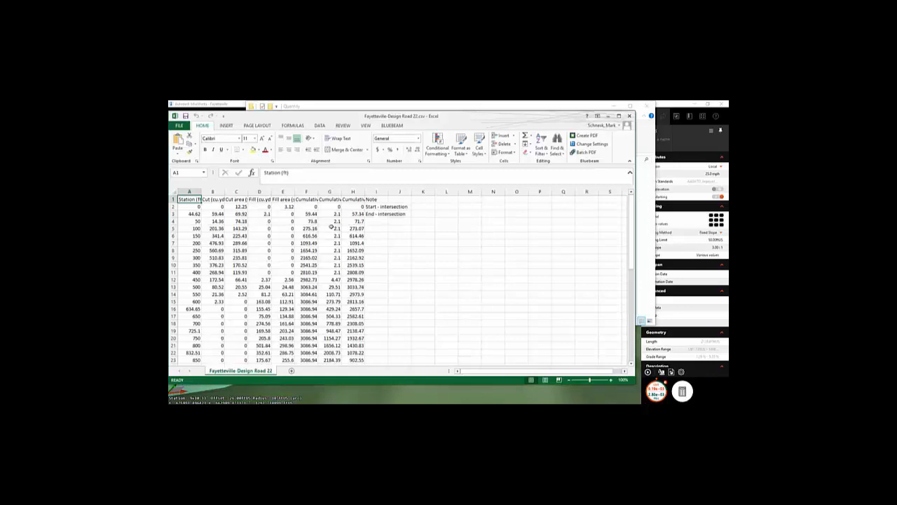
scroll(224, 279, "down", 4)
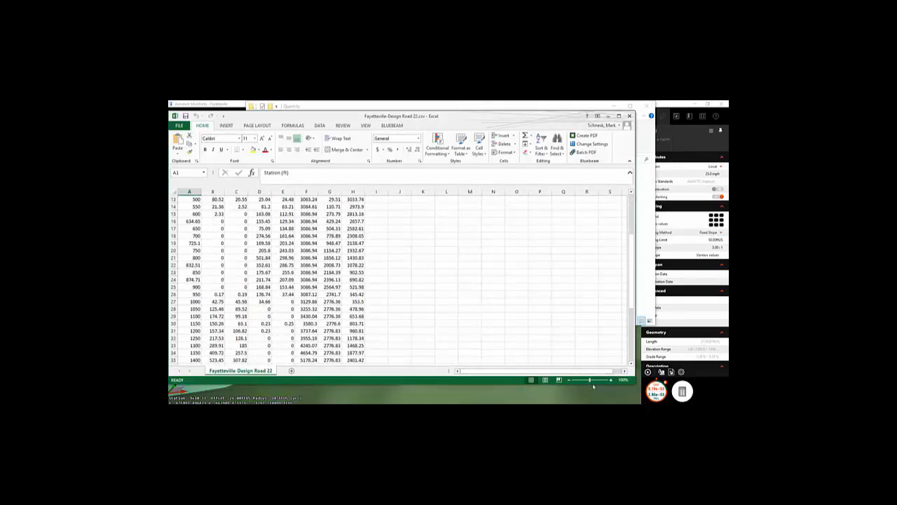
Back in InfraWorks, review the road's material quantities and save their report as Fayetteville-Design Road 22-Quantities.csv in the Quantity folder
left_click(685, 393)
left_click(684, 392)
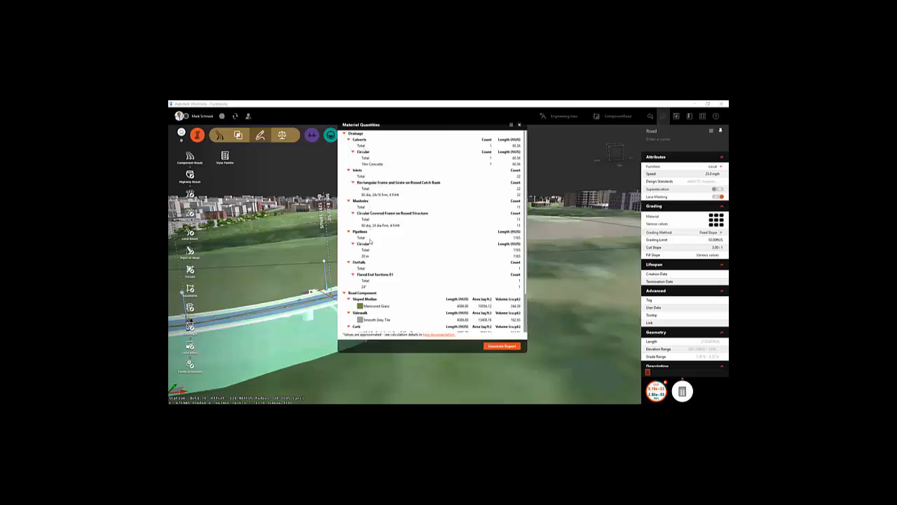
scroll(369, 240, "down", 2)
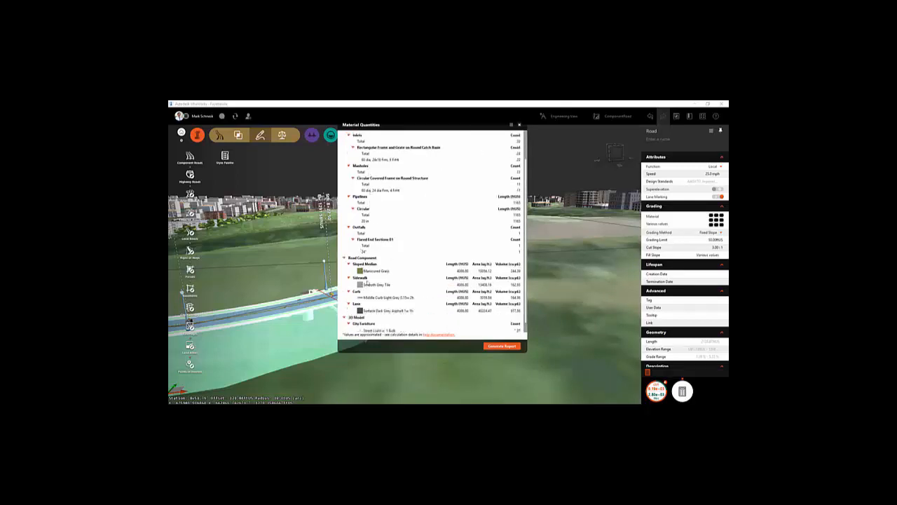
scroll(372, 306, "down", 1)
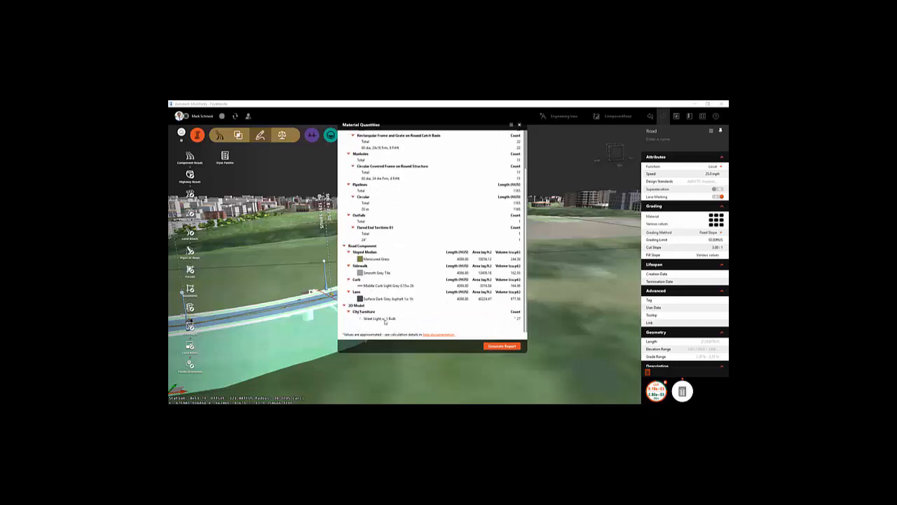
left_click(500, 346)
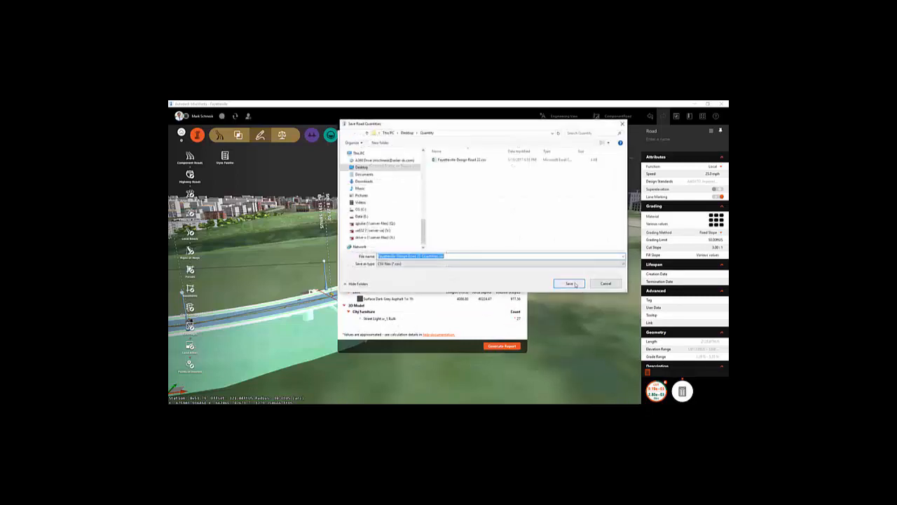
left_click(573, 283)
Open the material quantities CSV in Excel and autofit the widths of columns A to J
double_click(428, 190)
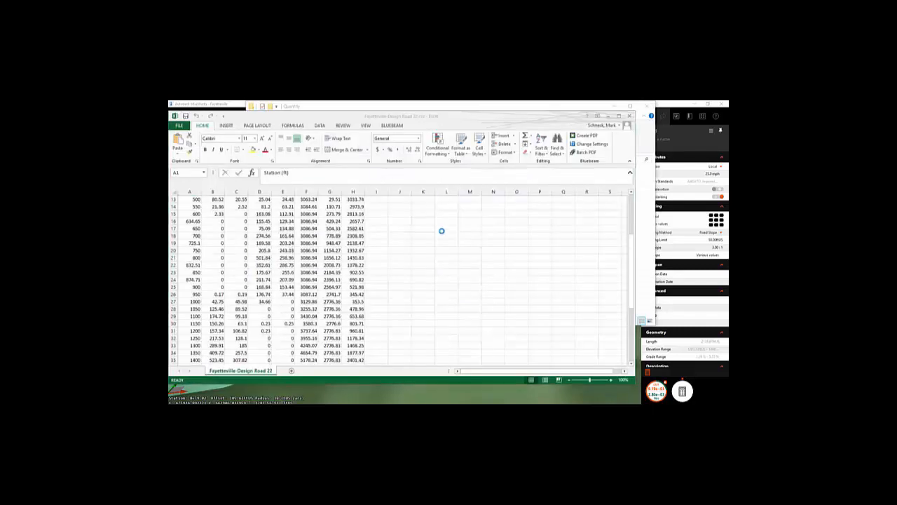
left_click_drag(199, 200, 419, 199)
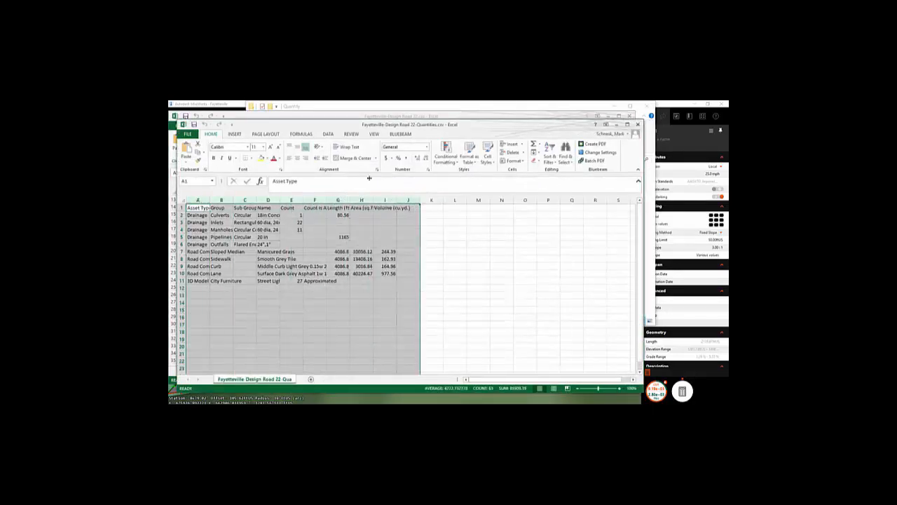
double_click(373, 201)
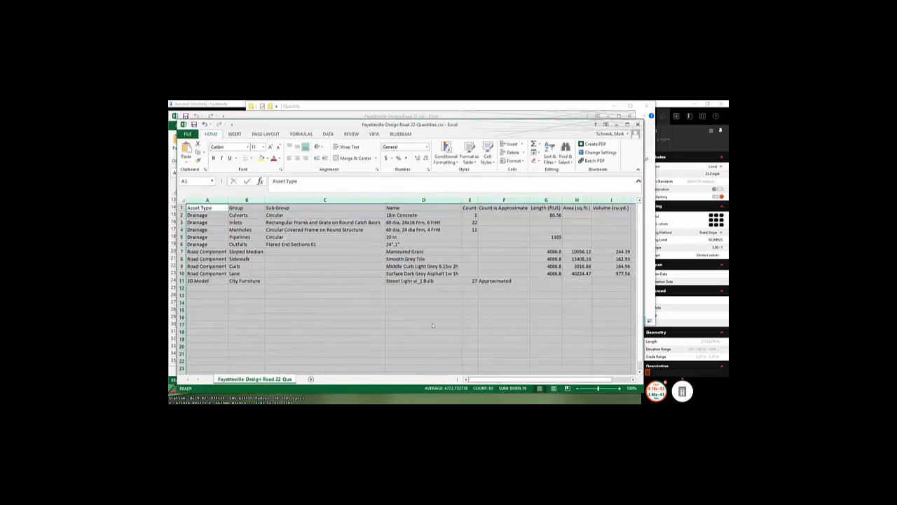
Switch back to InfraWorks and set the softball field scene to Conceptual View, looking across the trees near ground level
left_click_drag(500, 379, 528, 380)
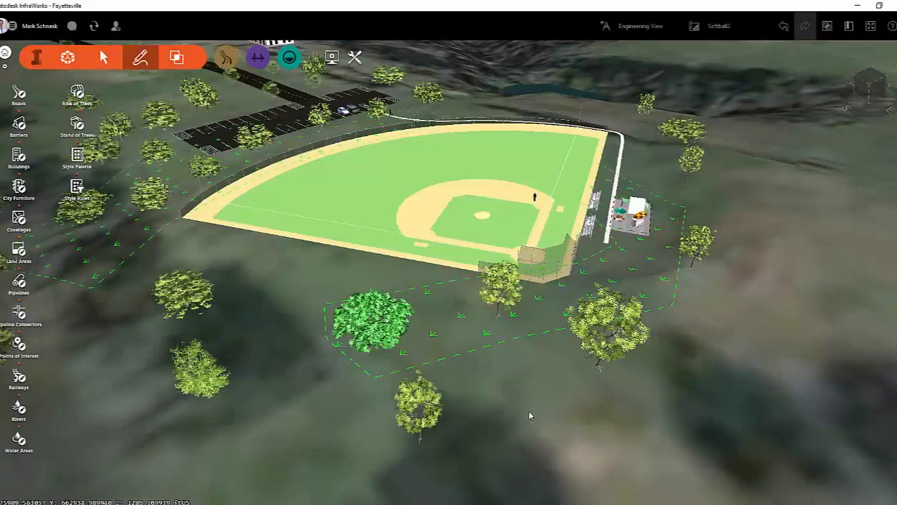
middle_click_drag(531, 411, 602, 399, "shift")
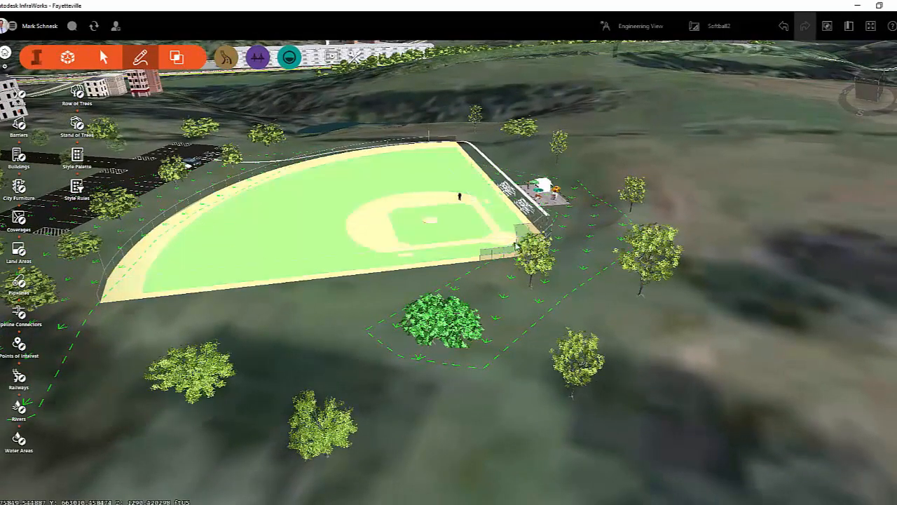
left_click(665, 33)
left_click(650, 47)
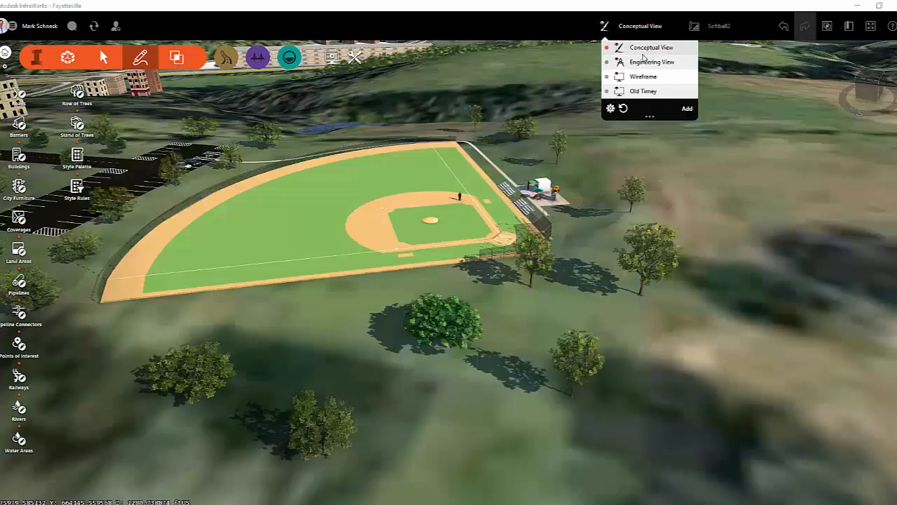
left_click_drag(626, 345, 477, 307, "shift")
scroll(468, 303, "up", 3)
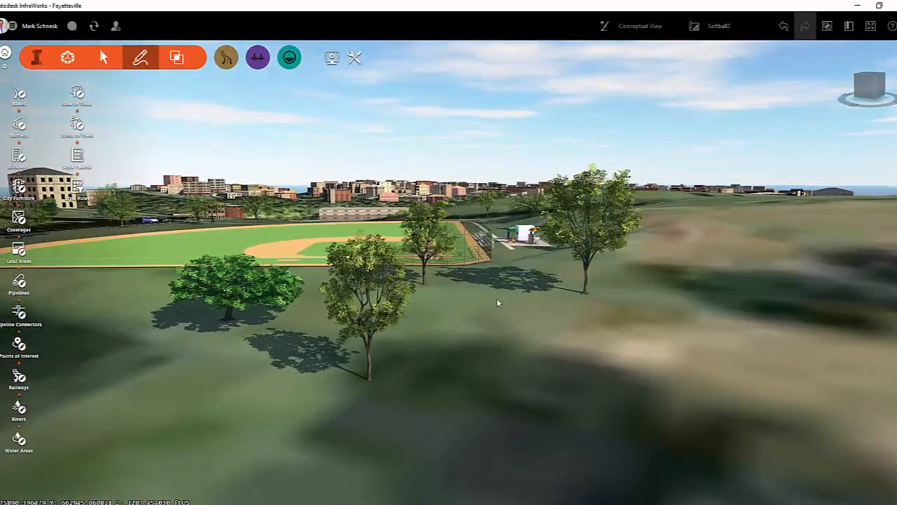
Turn off Realistic Trees in the Conceptual View's rendering settings and close the settings
left_click(629, 30)
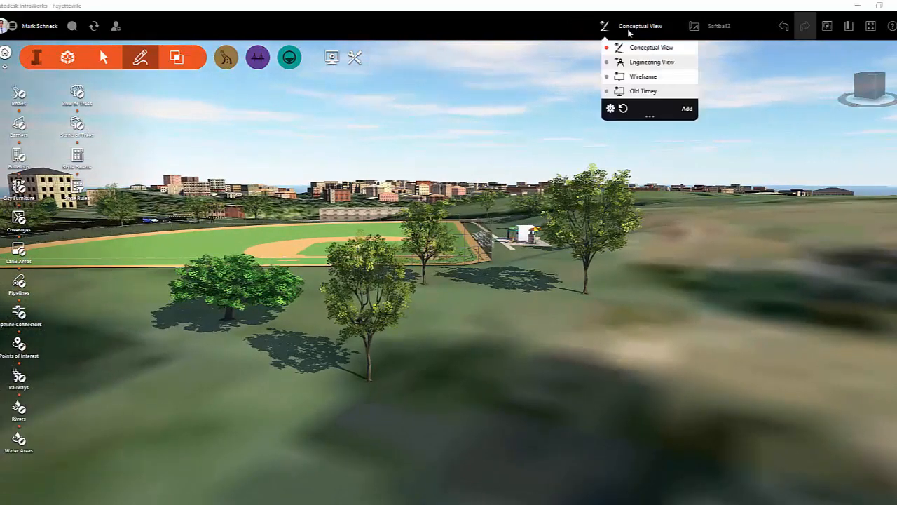
left_click(609, 107)
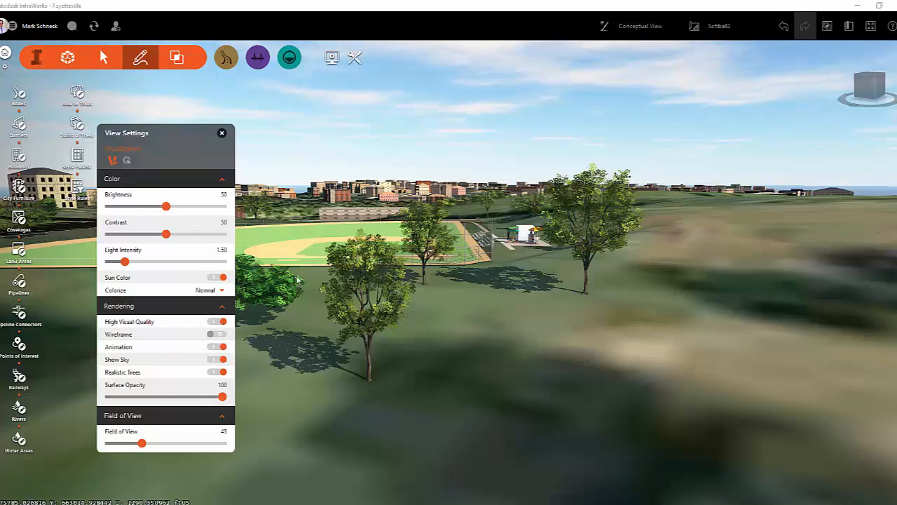
left_click(214, 372)
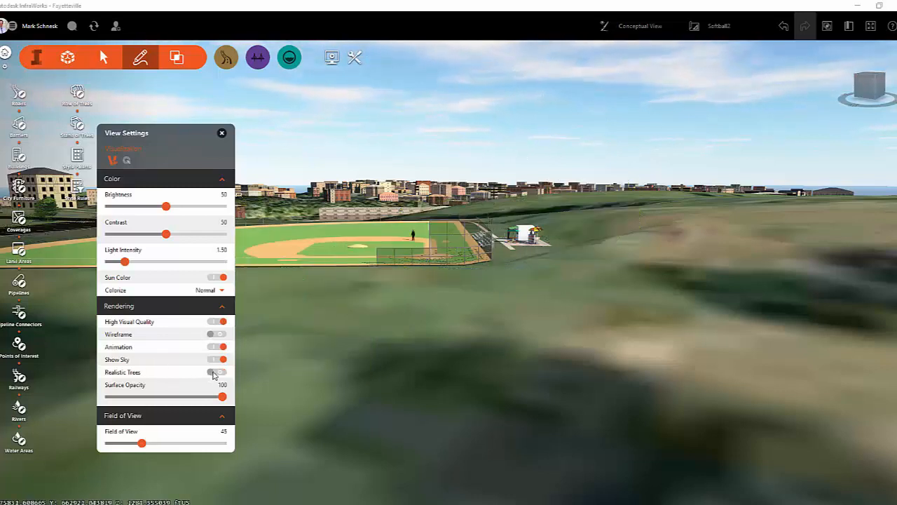
left_click(221, 134)
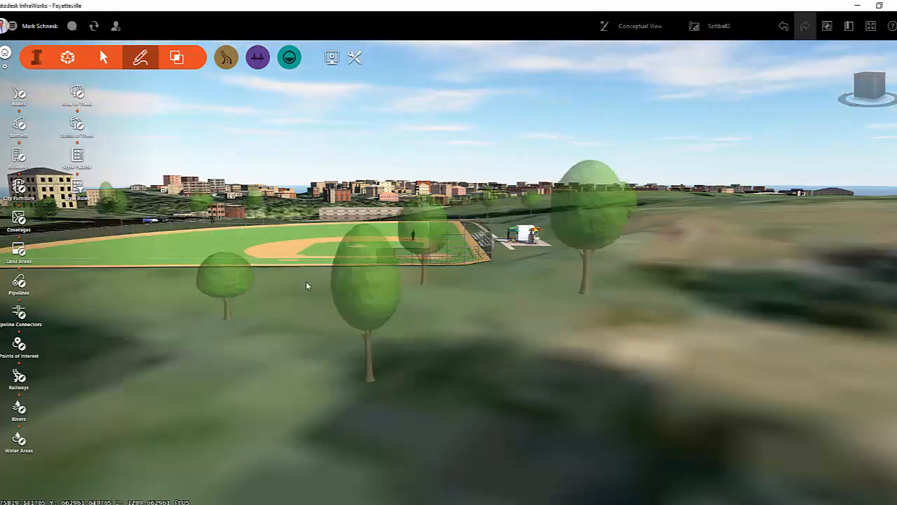
Measure the distance and slope along the path beside the softball field, from its end near the tent pad to the outfield bend
middle_click_drag(303, 326, 262, 342)
middle_click_drag(472, 322, 339, 373)
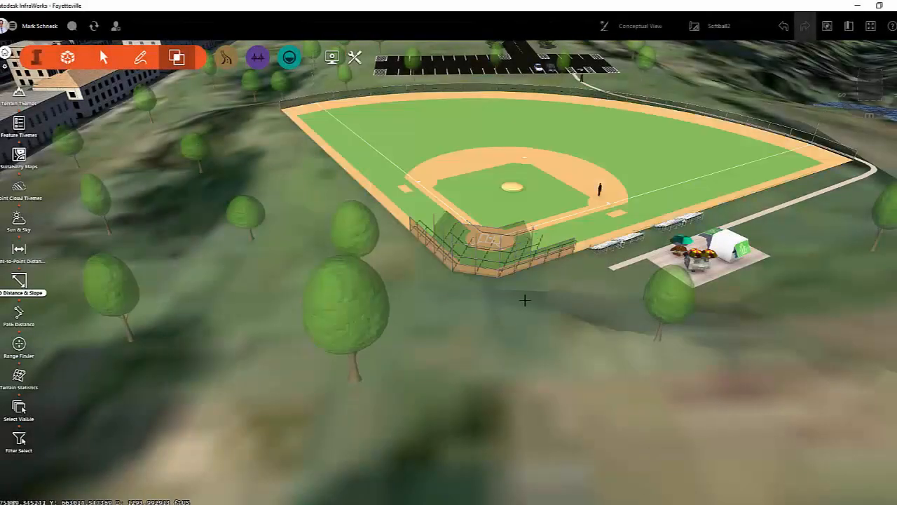
left_click(600, 273)
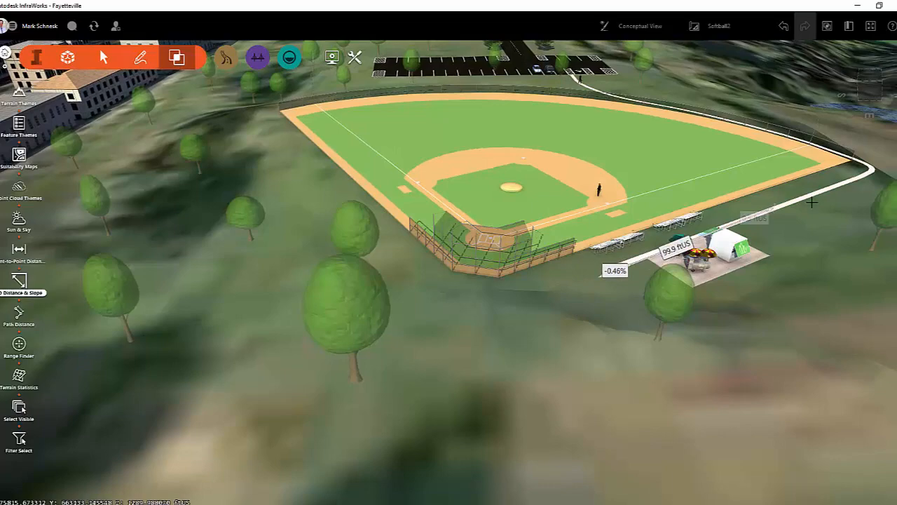
left_click(866, 182)
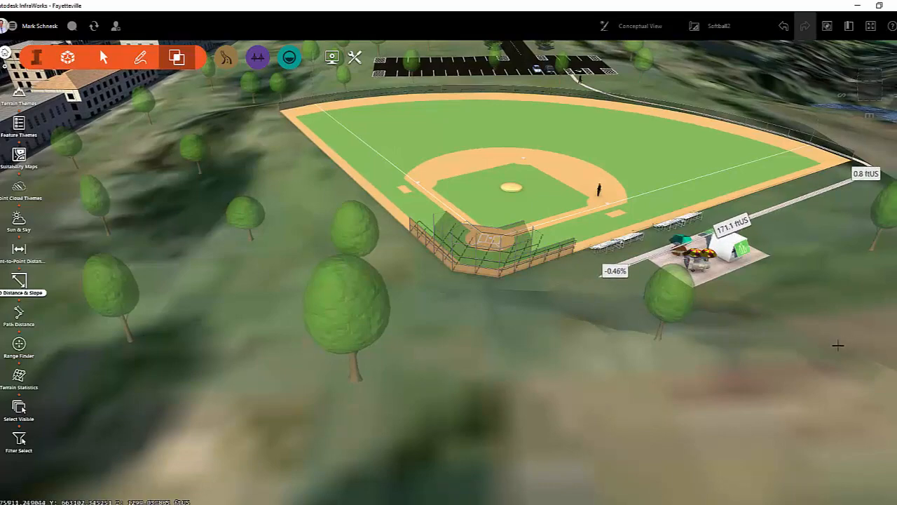
Measure the point-to-point distance between first base and second base on the softball field
middle_click_drag(838, 345, 588, 364)
left_click_drag(681, 367, 359, 250)
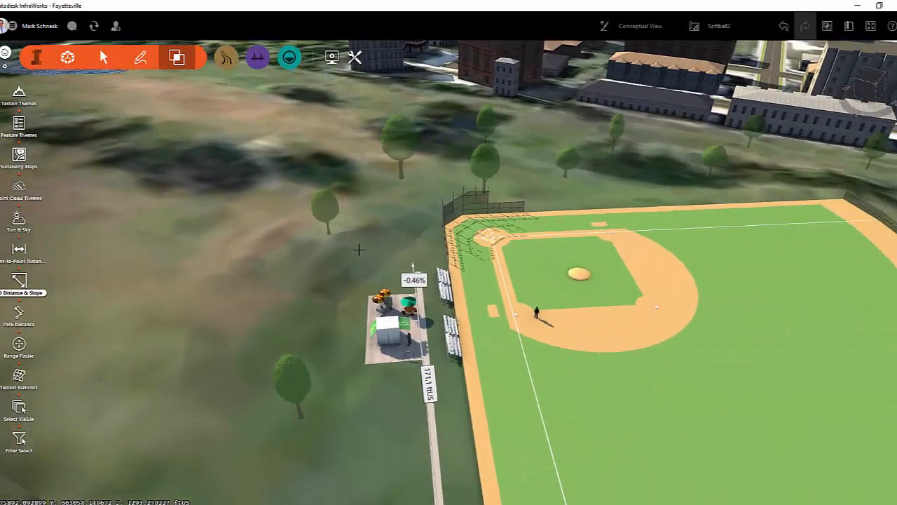
scroll(359, 250, "down", 2)
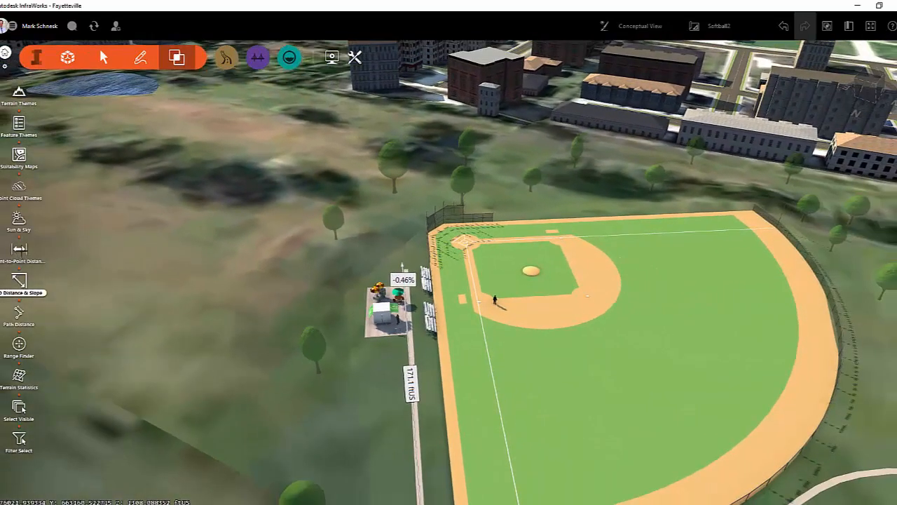
left_click(19, 249)
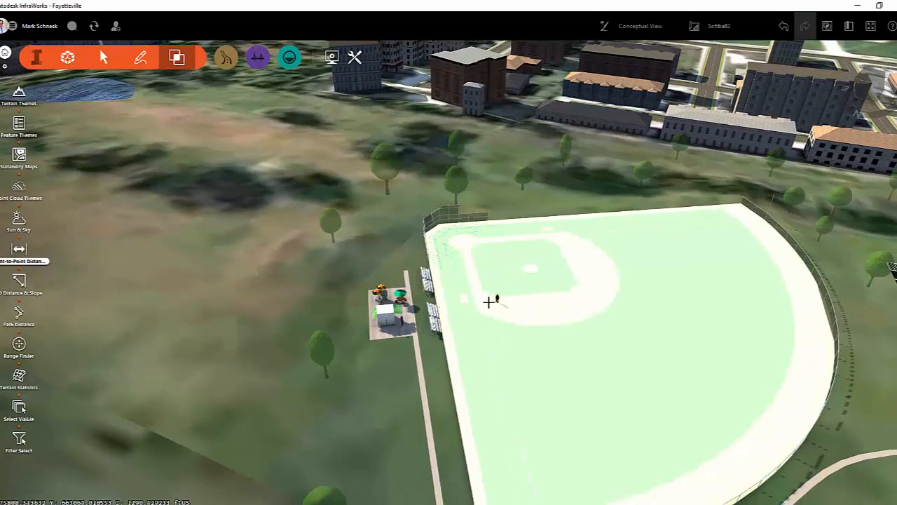
left_click(489, 302)
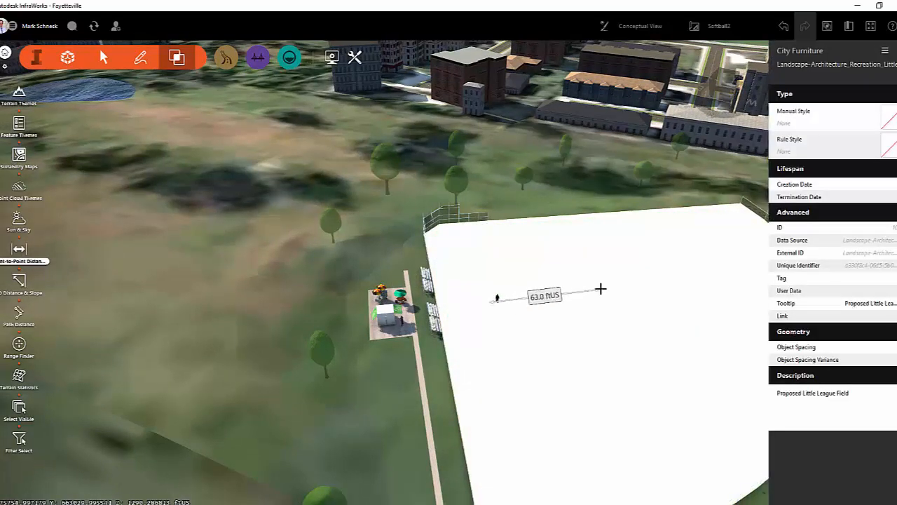
left_click(594, 291)
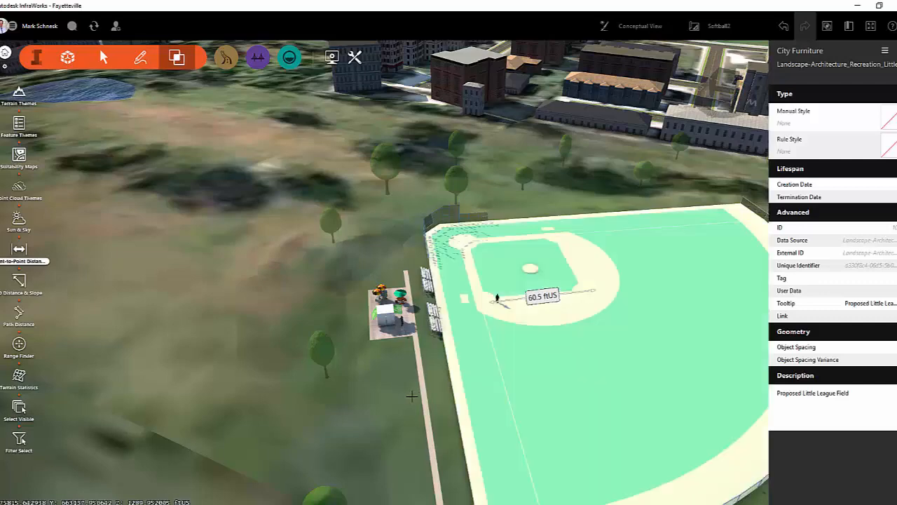
Draw a stand of Spruce Trees as a four-sided area on the open ground beyond the tent pad by the softball field
scroll(364, 376, "up", 2)
left_click_drag(358, 378, 591, 417)
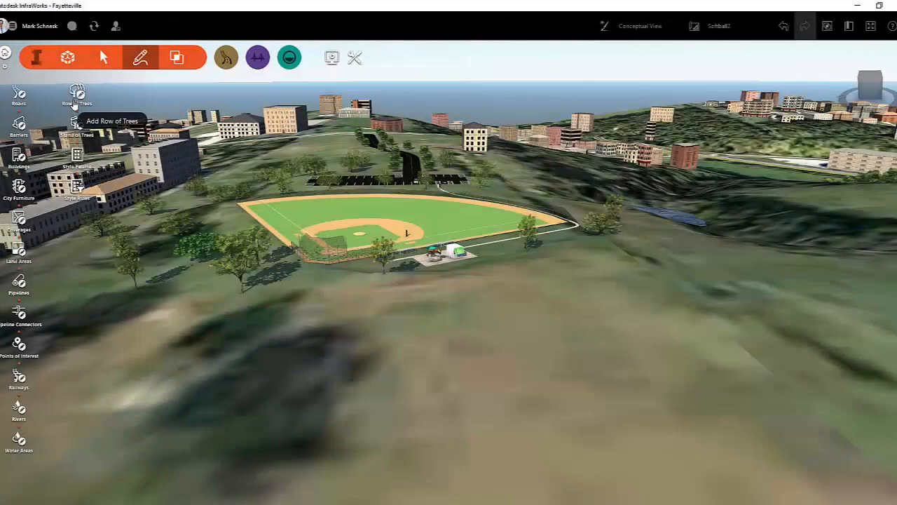
left_click(74, 124)
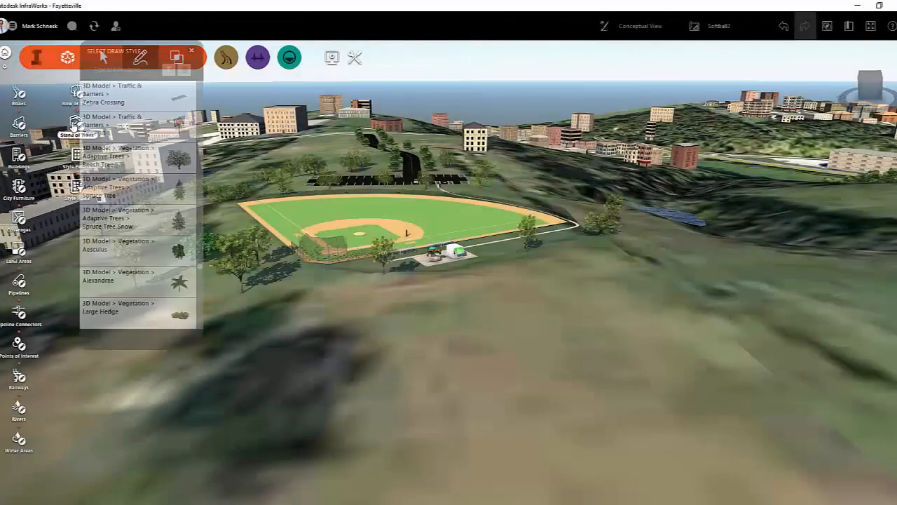
left_click(164, 203)
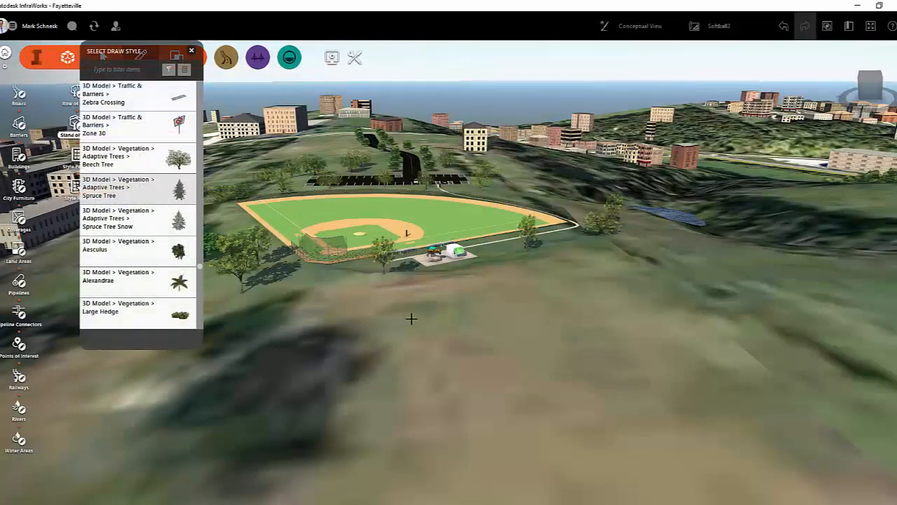
left_click(411, 318)
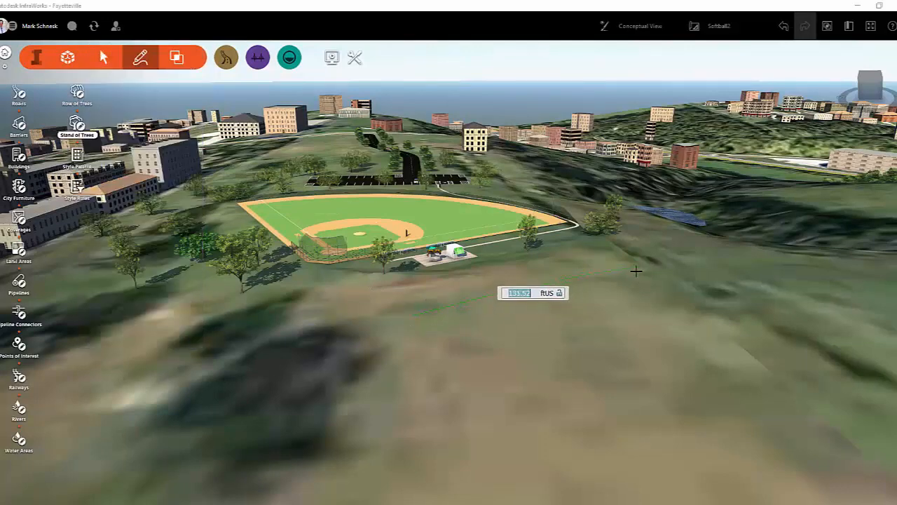
left_click(636, 355)
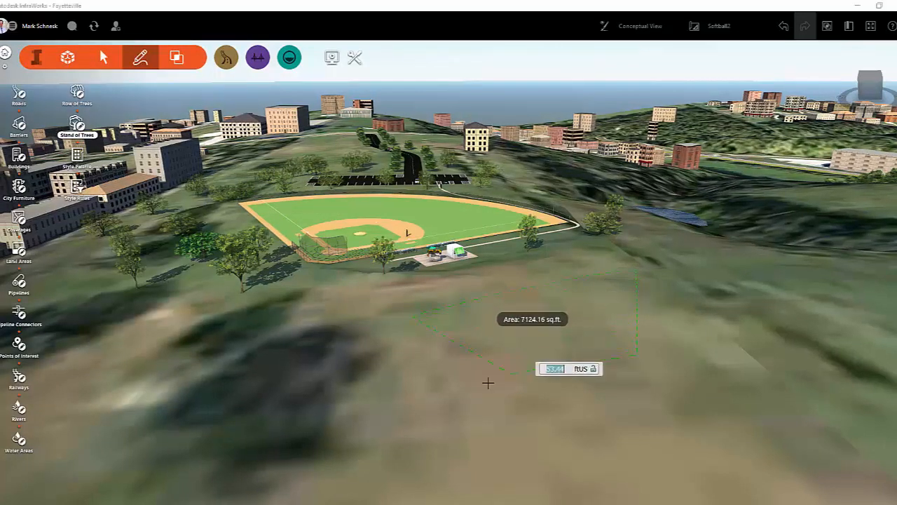
double_click(453, 400)
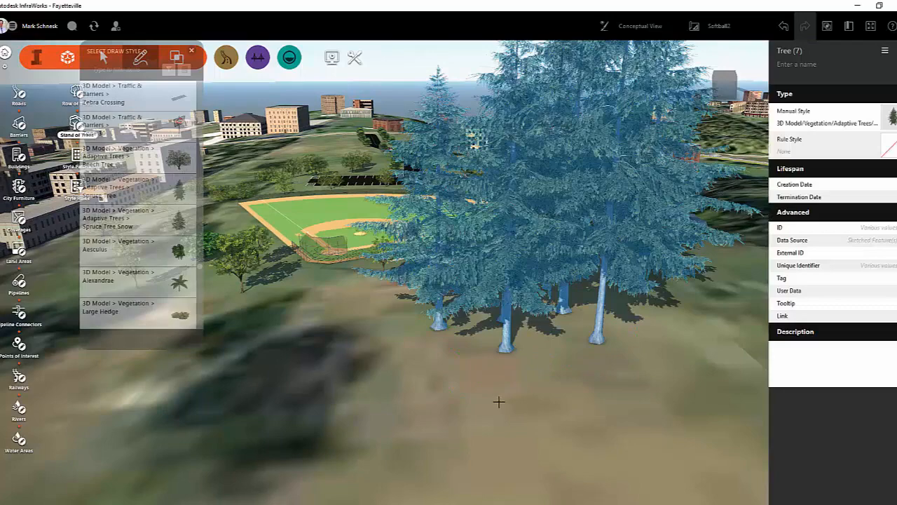
Reduce the height of the whole new stand of spruce trees and clear the selection
scroll(499, 402, "down", 3)
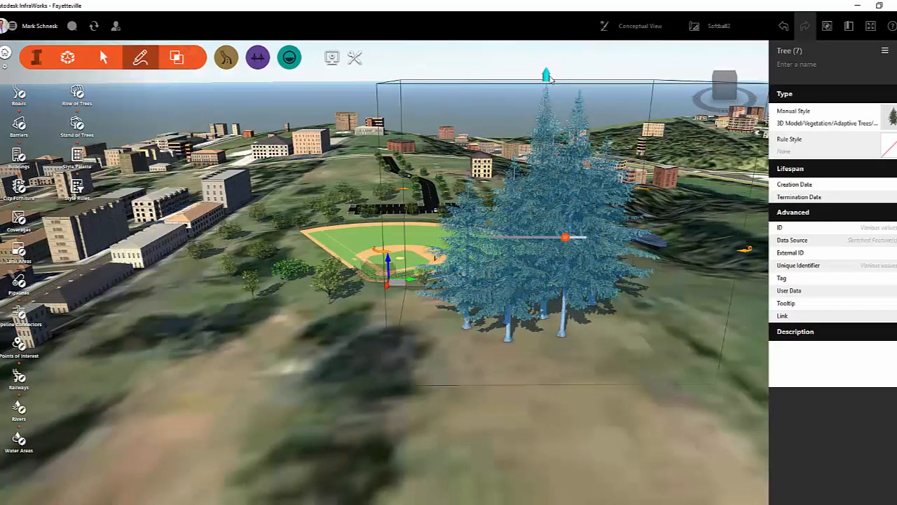
left_click(548, 78)
left_click(555, 150)
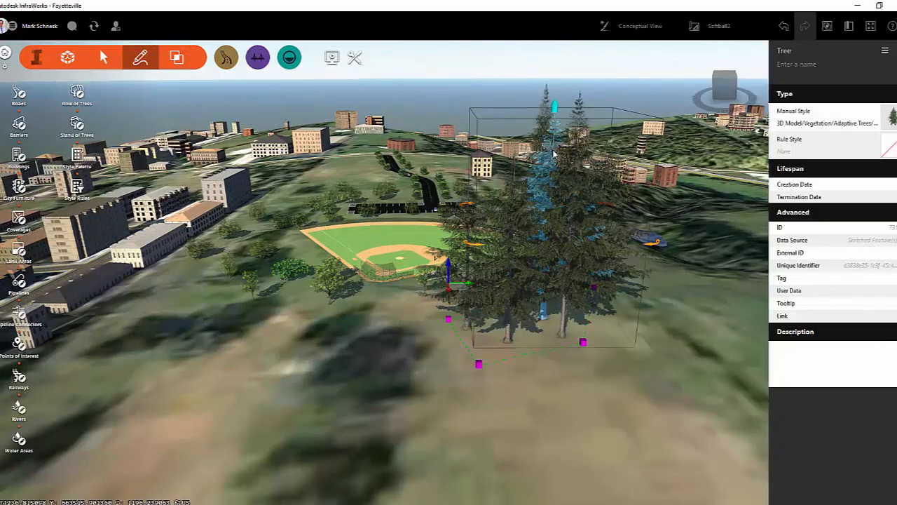
left_click_drag(546, 79, 540, 196)
key("Escape")
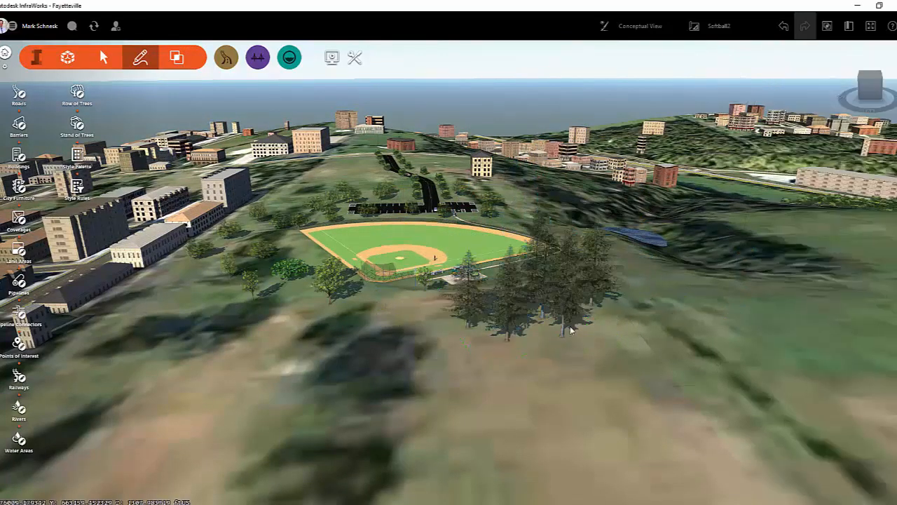
Examine the spruce trees' detail up close and their appearance from a distance around the softball field
scroll(552, 297, "up", 5)
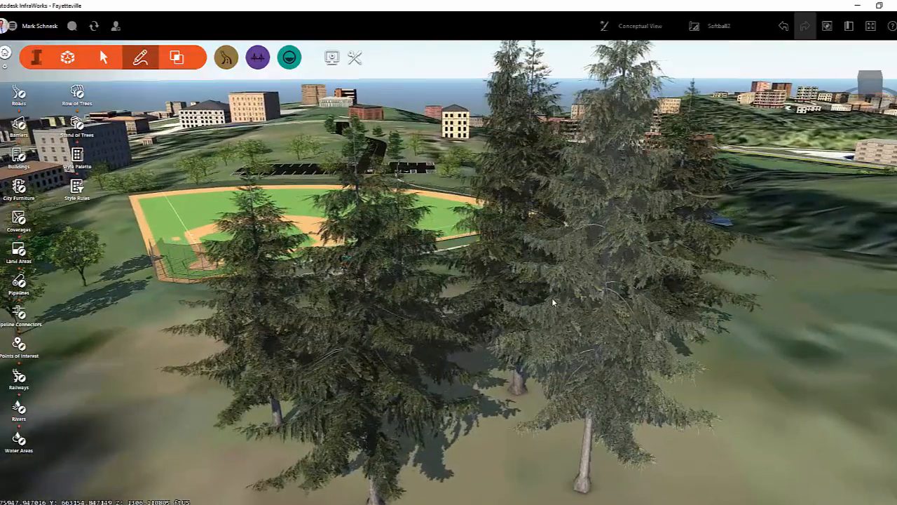
scroll(551, 298, "up", 2)
scroll(552, 297, "down", 5)
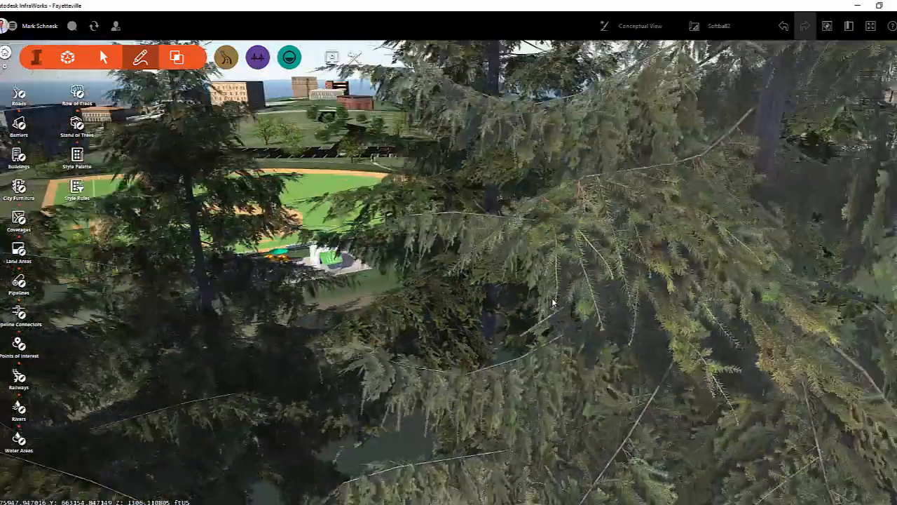
scroll(551, 297, "down", 3)
scroll(535, 353, "down", 3)
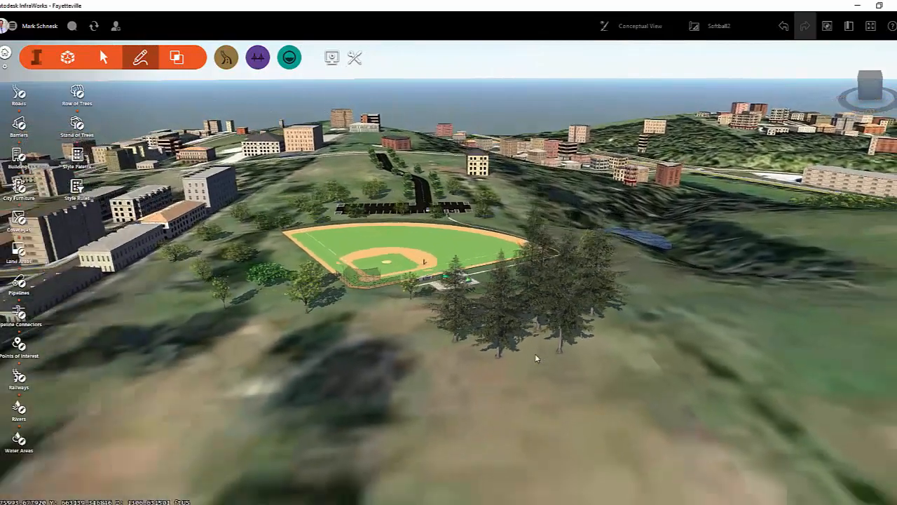
scroll(535, 353, "down", 6)
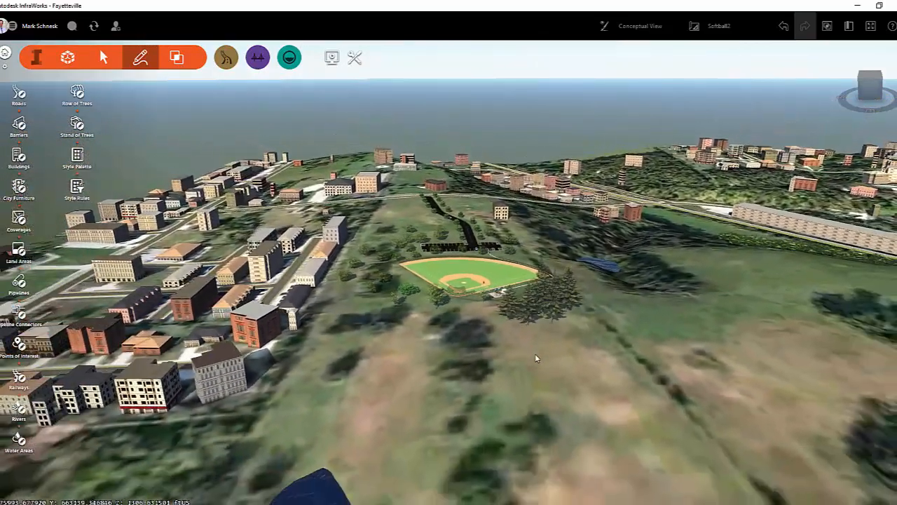
scroll(535, 353, "down", 2)
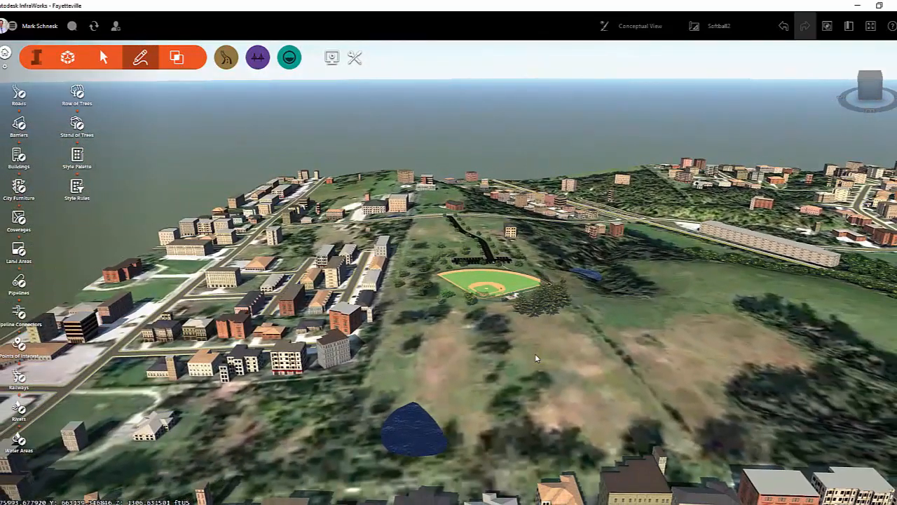